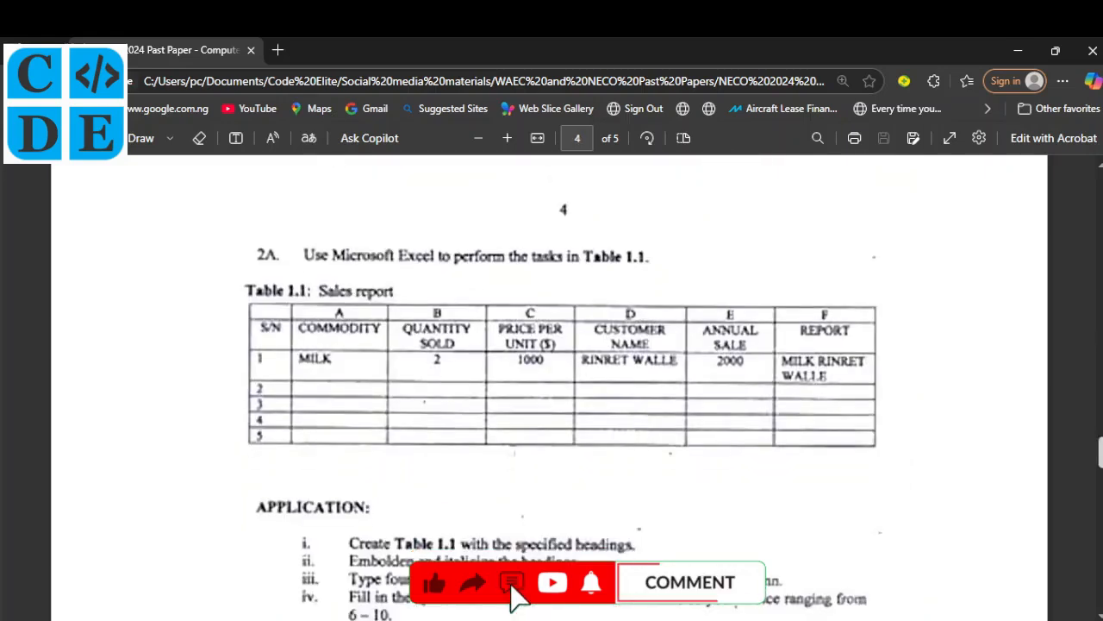
Scroll the exam PDF to page 5's Staff record question and bring up Windows search
scroll(560, 388, down, 1)
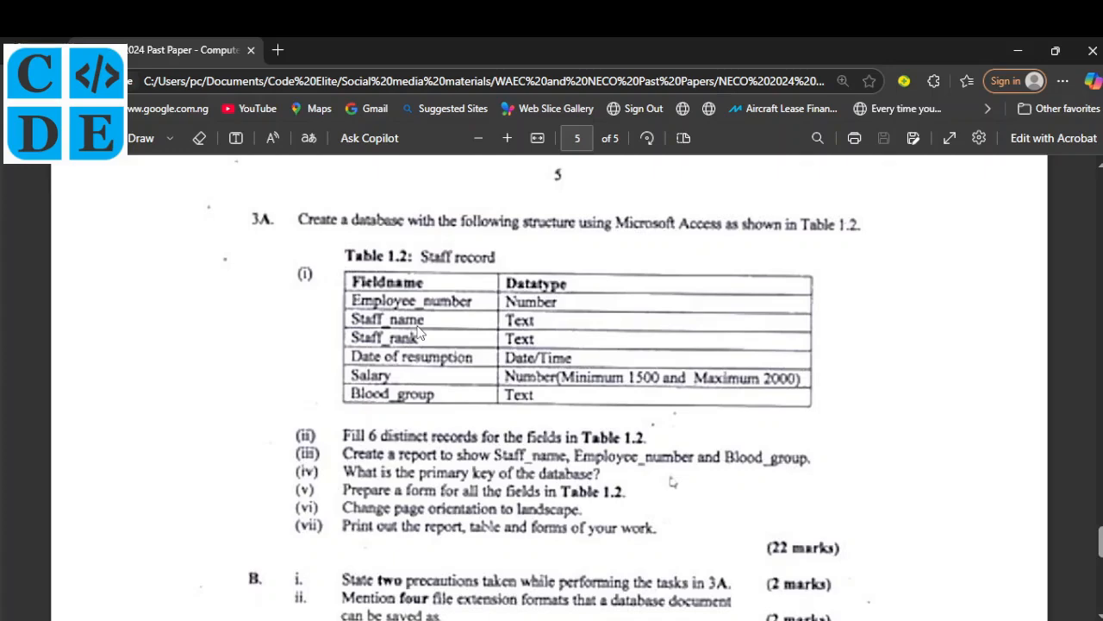
key(super)
Search for 'acce' and launch Microsoft Access from the results
text(acce)
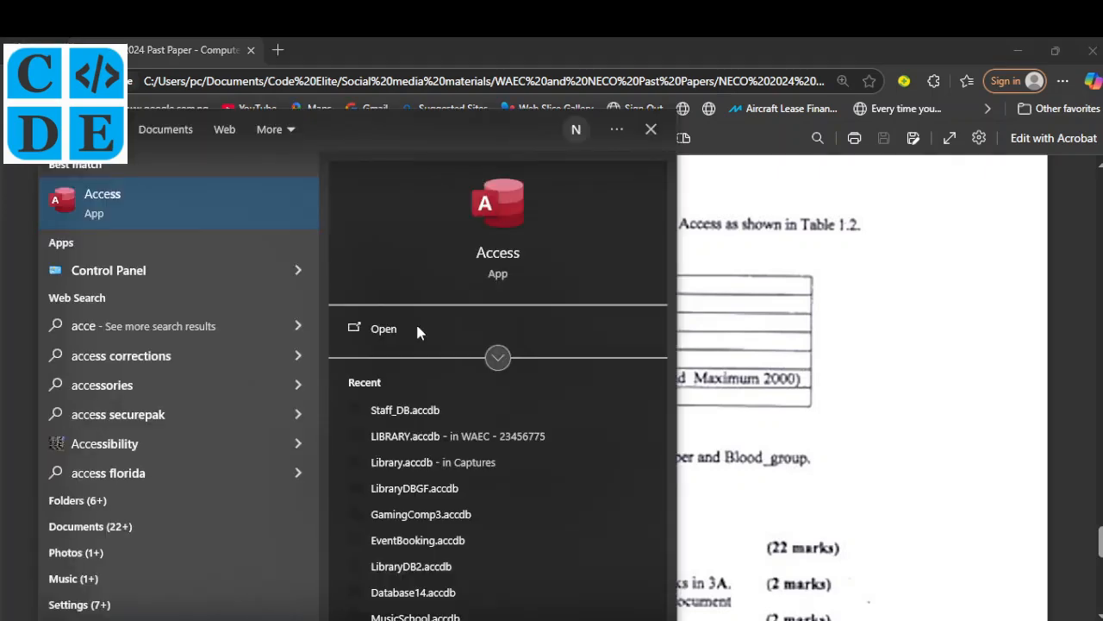
click(417, 326)
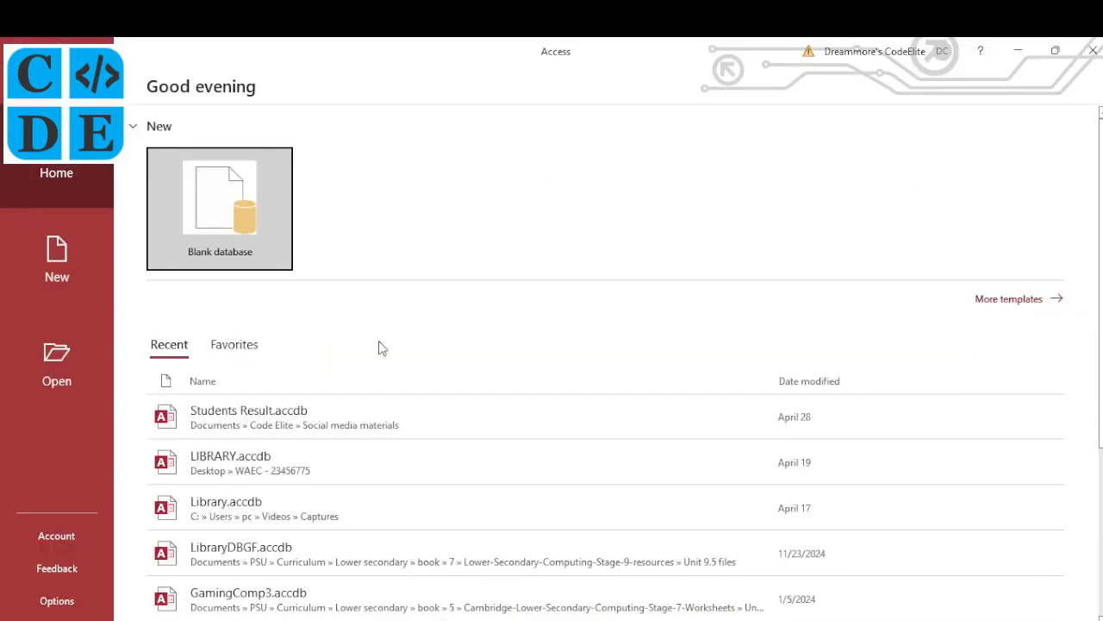
Start a blank database named 'Staff DB' in the WAEC and NECO Past Papers folder
click(231, 215)
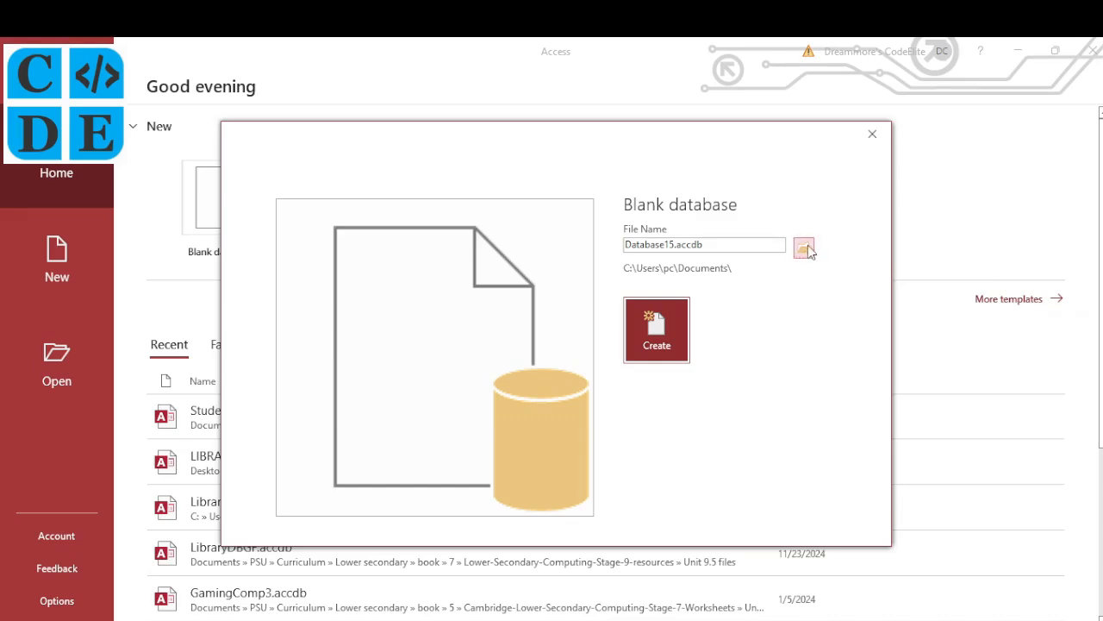
click(804, 252)
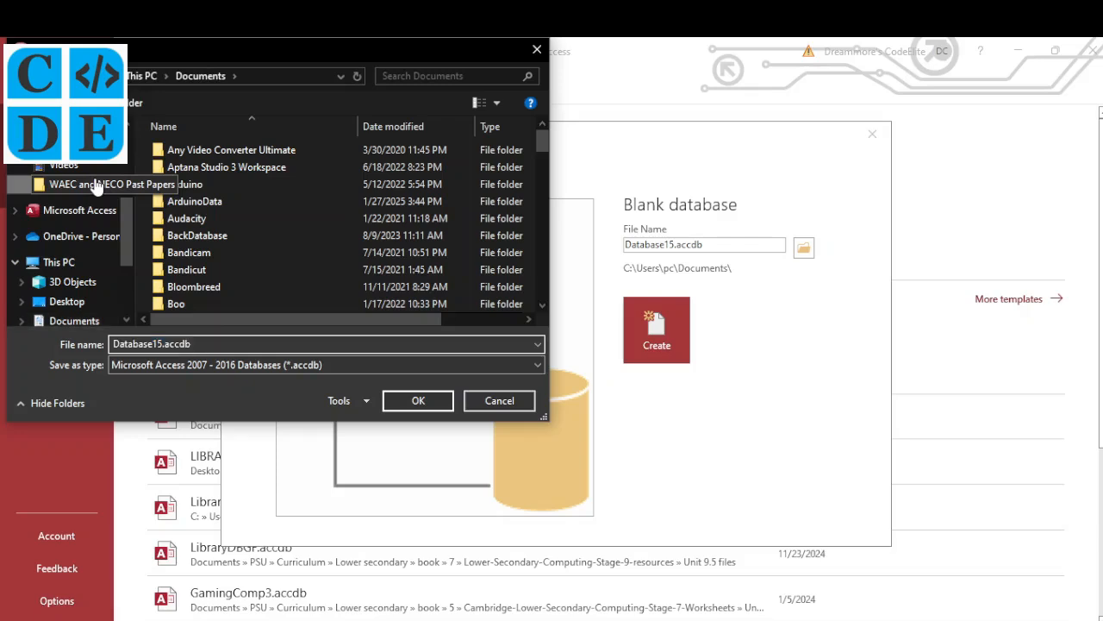
click(100, 186)
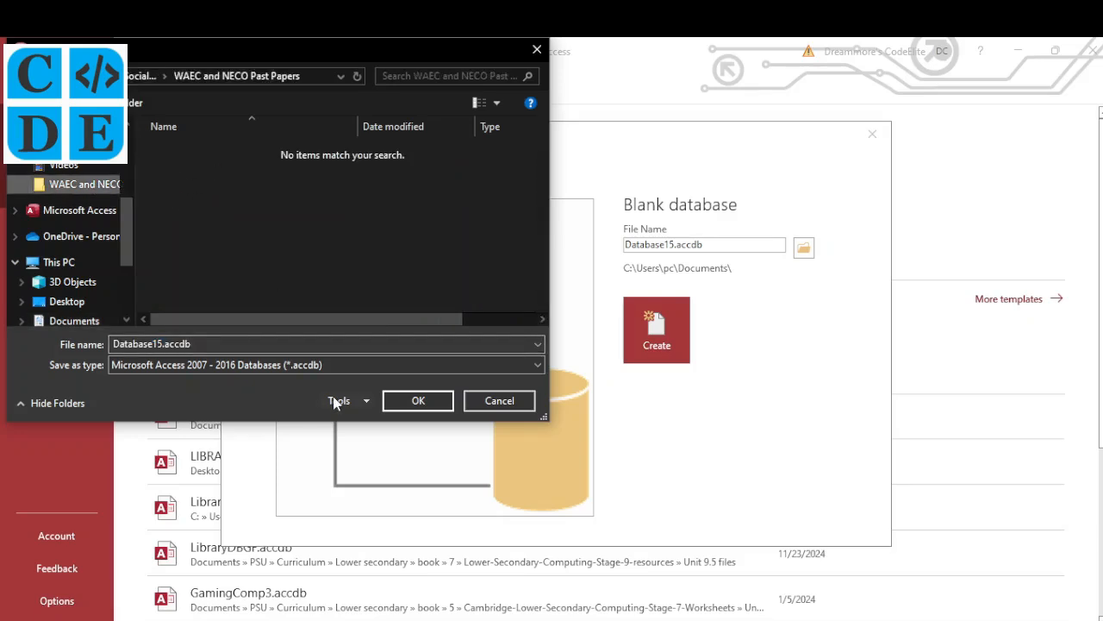
click(195, 344)
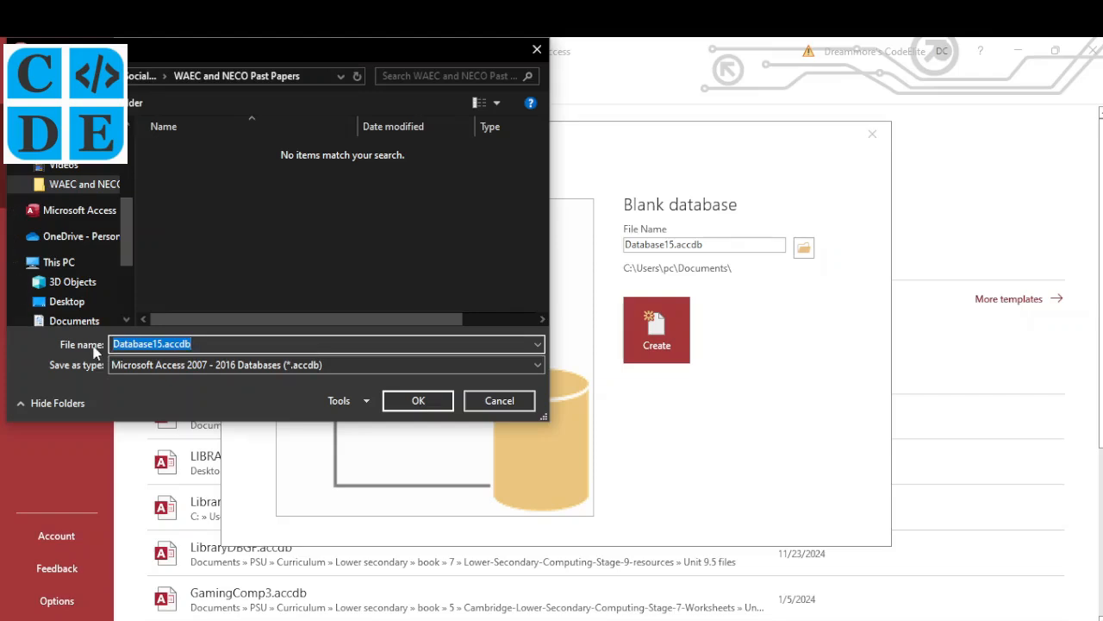
text(Staff )
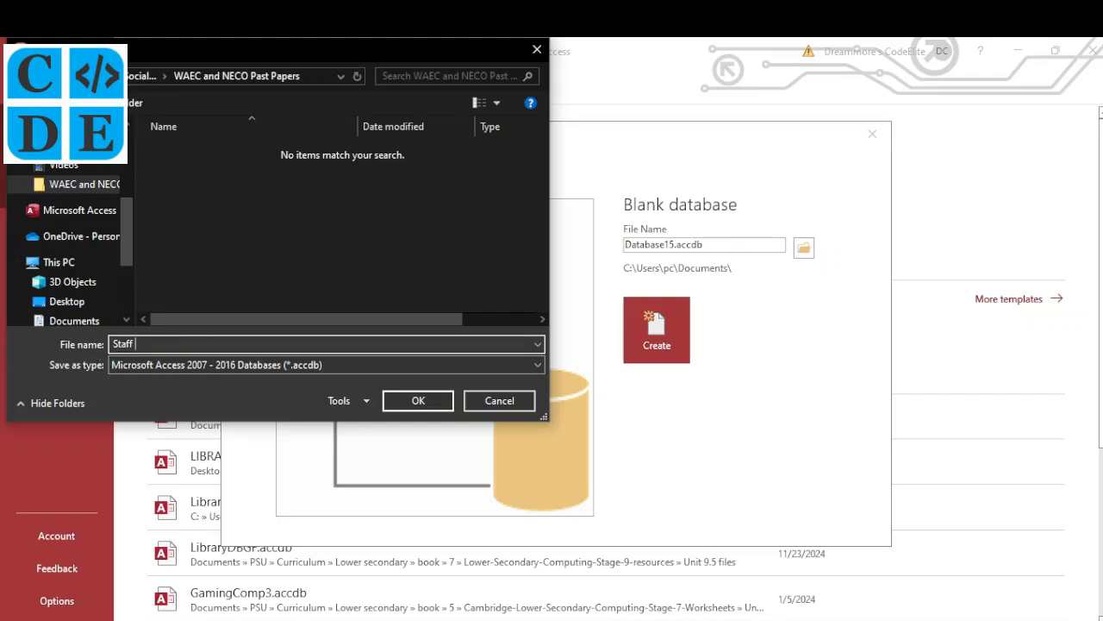
text(DB)
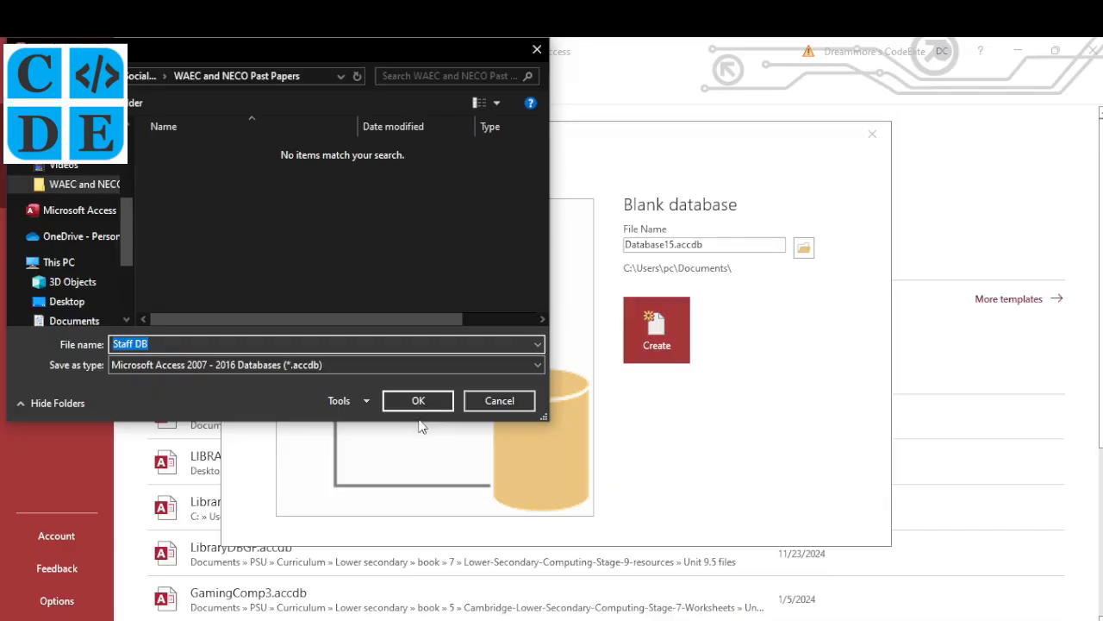
click(420, 408)
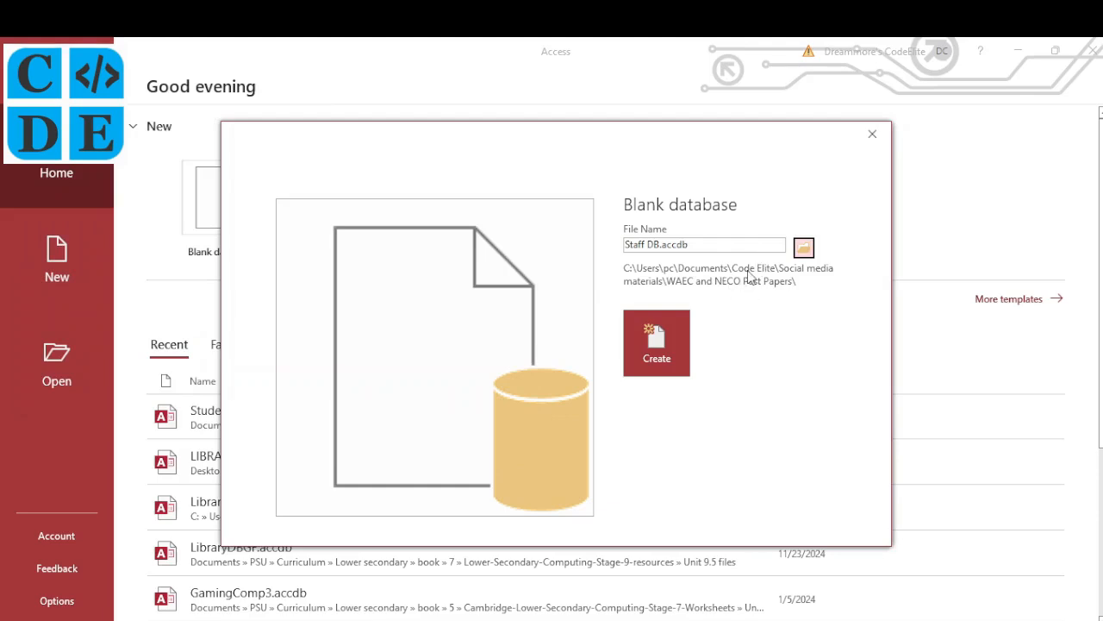
Create the Staff DB database and save its first table as 'Staff record'
click(652, 346)
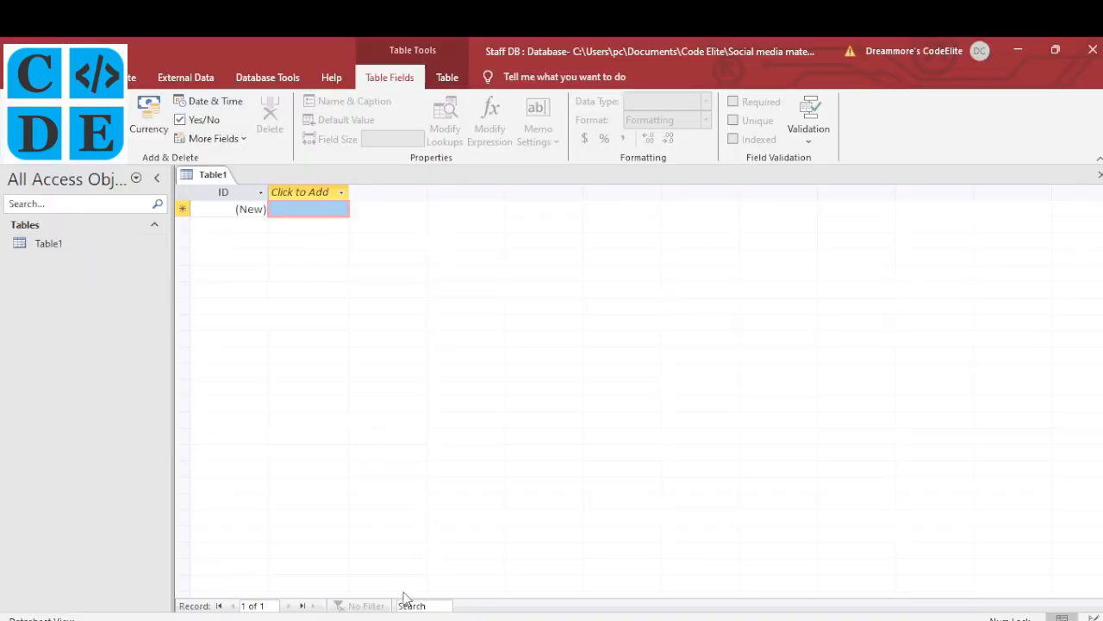
click(412, 619)
key(ctrl+s)
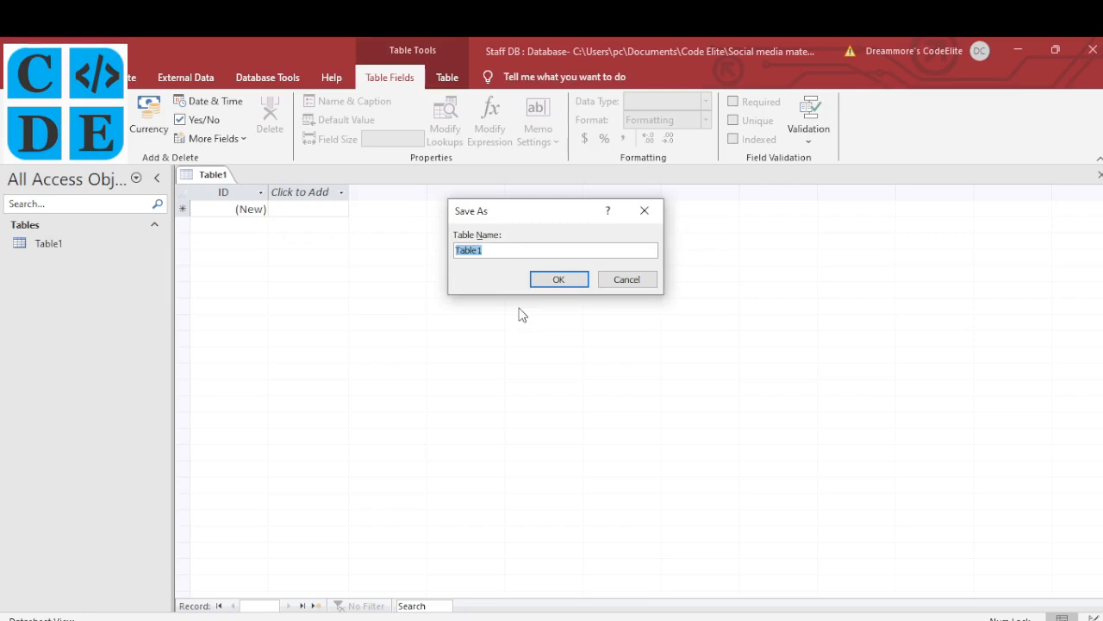
text(Staff record)
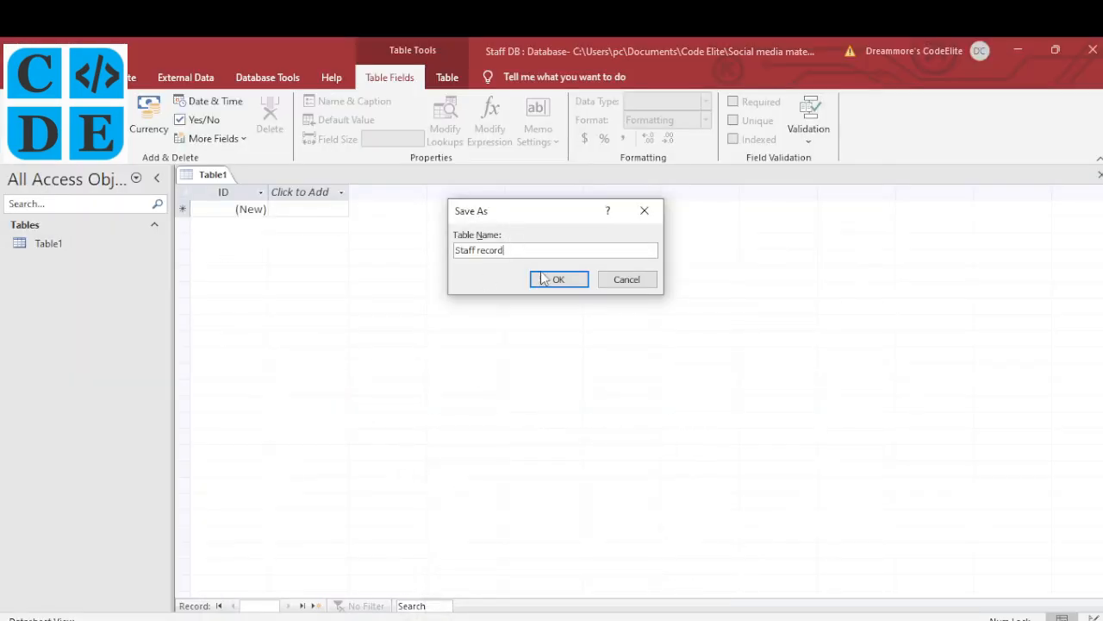
click(546, 280)
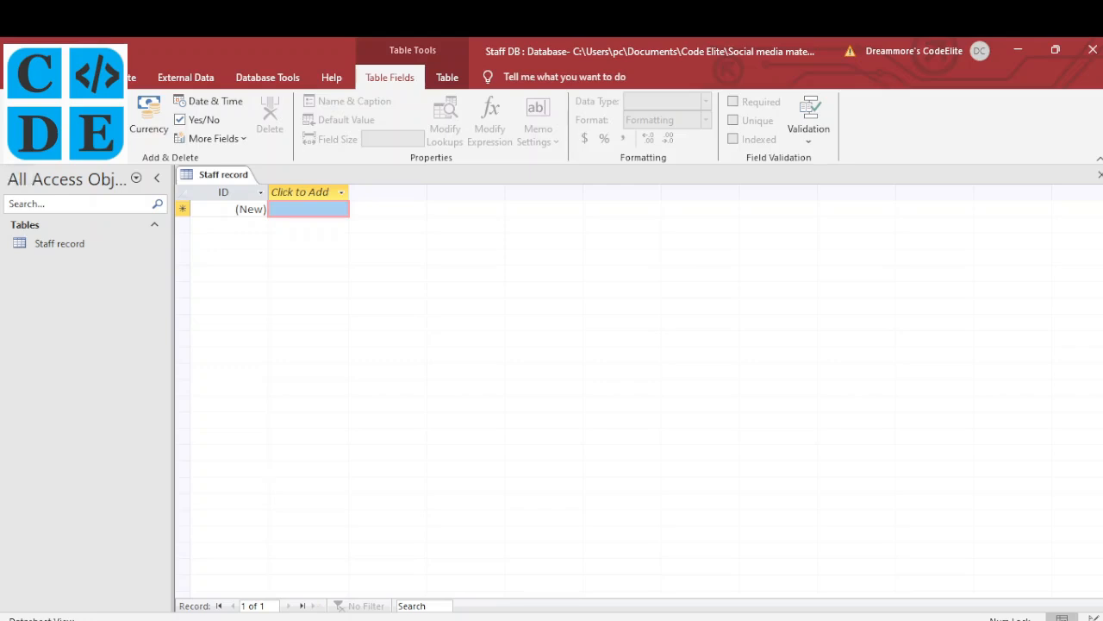
Switch the Staff record table to Design View, showing its AutoNumber ID field
click(20, 138)
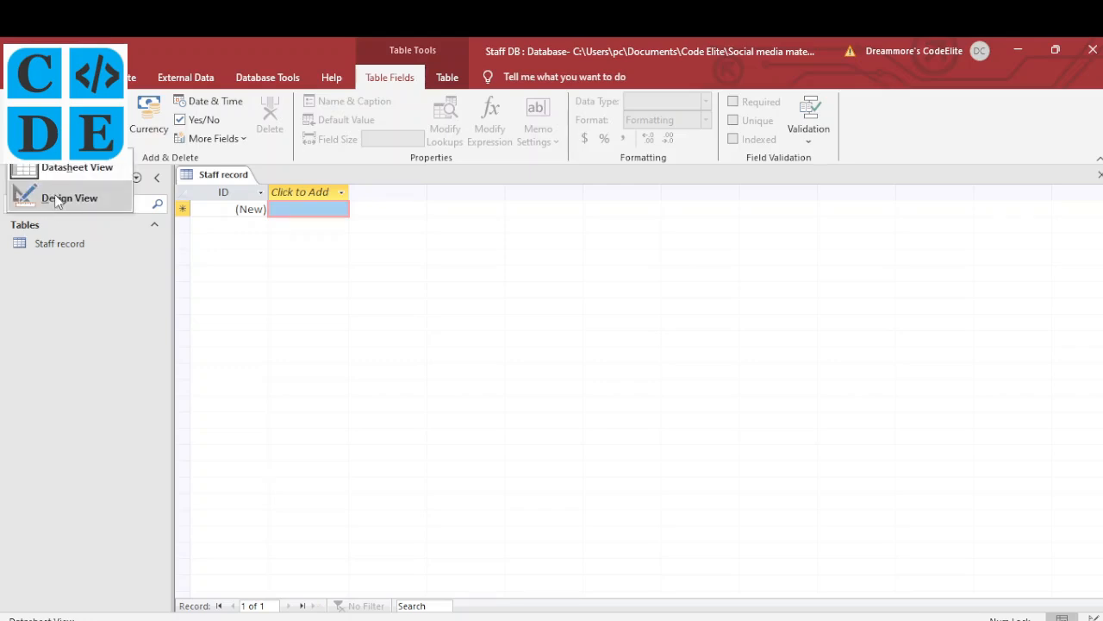
click(241, 179)
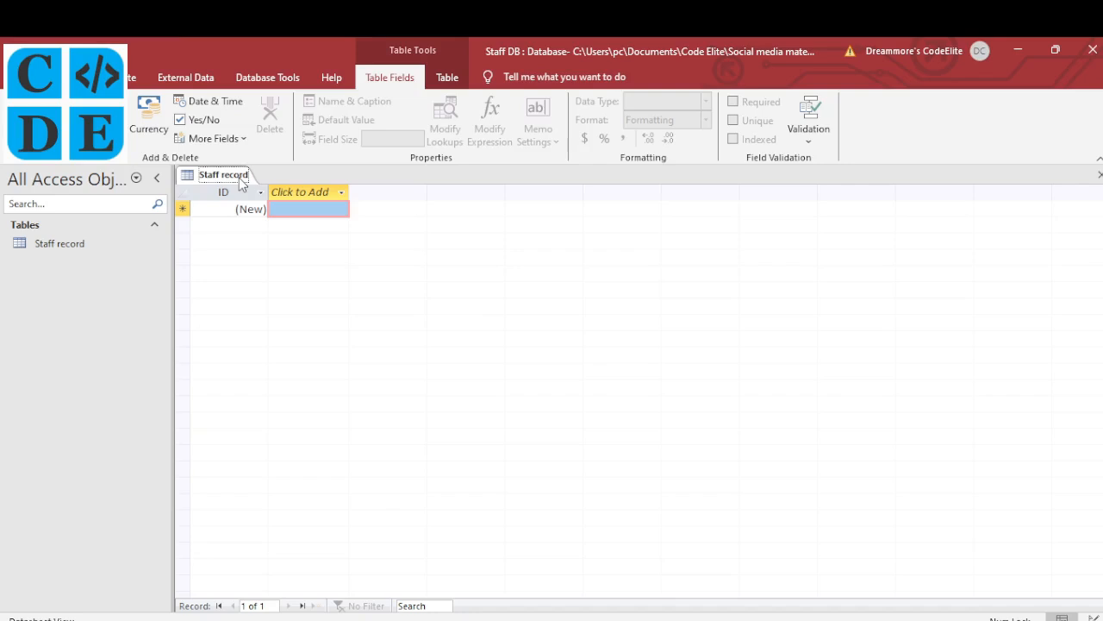
right_click(241, 179)
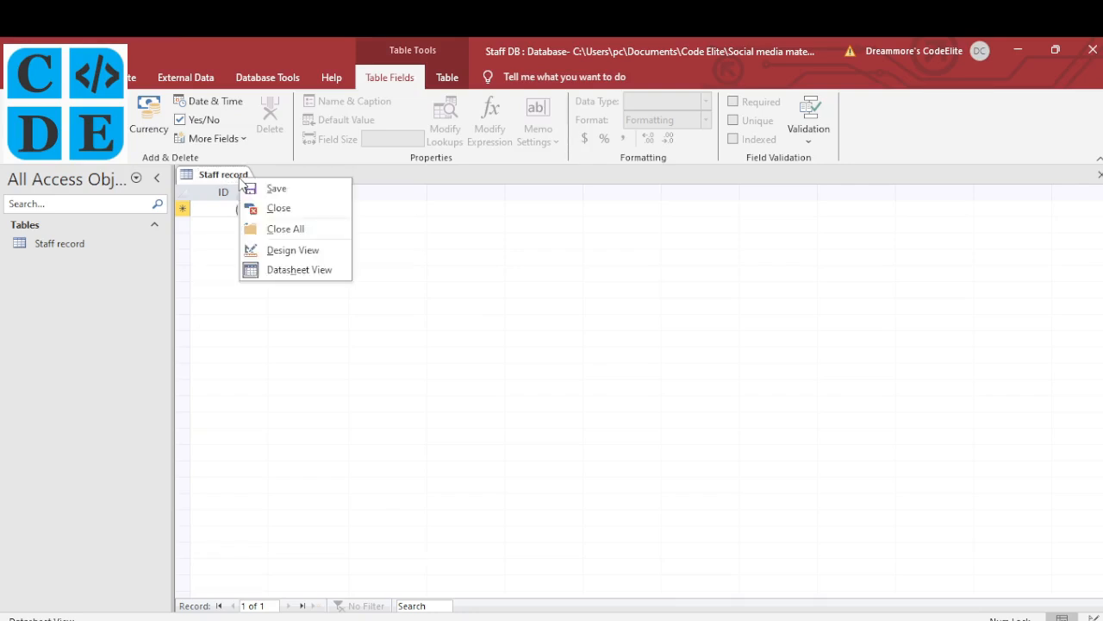
click(293, 250)
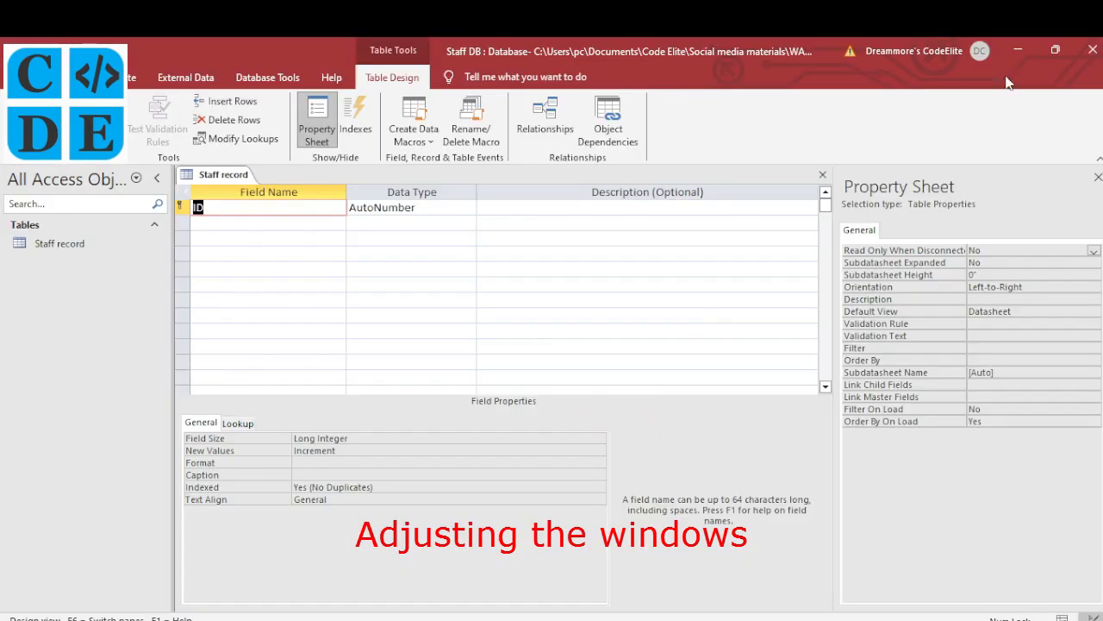
Restore and resize the Access window, close the property sheet, and place the exam PDF alongside
click(1055, 50)
drag(495, 89, 305, 55)
drag(308, 280, 484, 289)
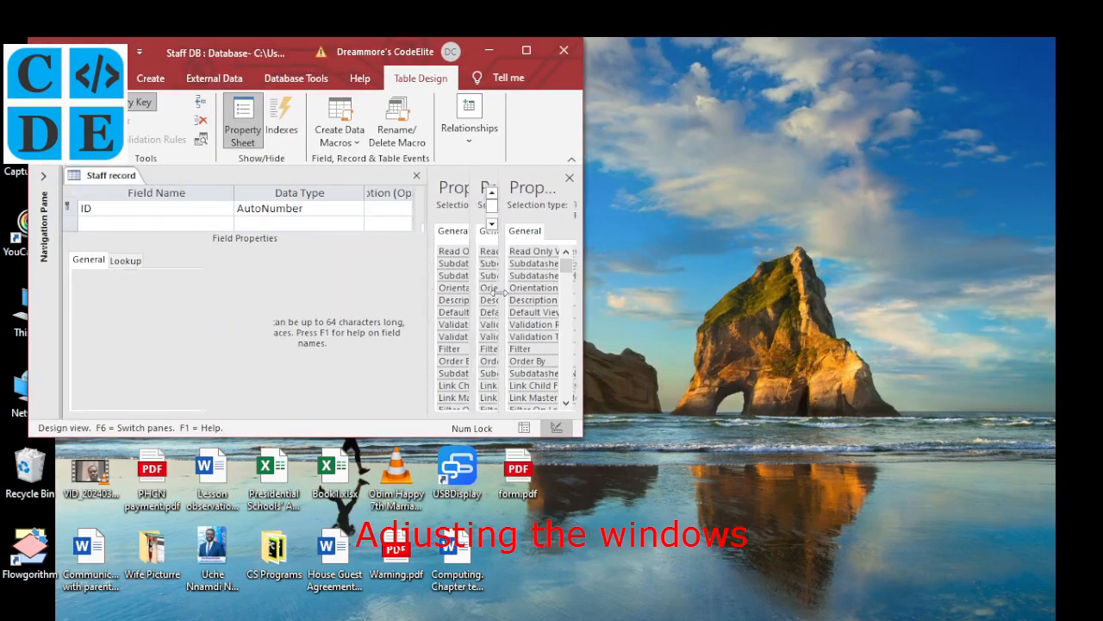
click(570, 179)
drag(310, 436, 312, 620)
click(320, 620)
drag(320, 48, 878, 47)
drag(903, 594, 996, 595)
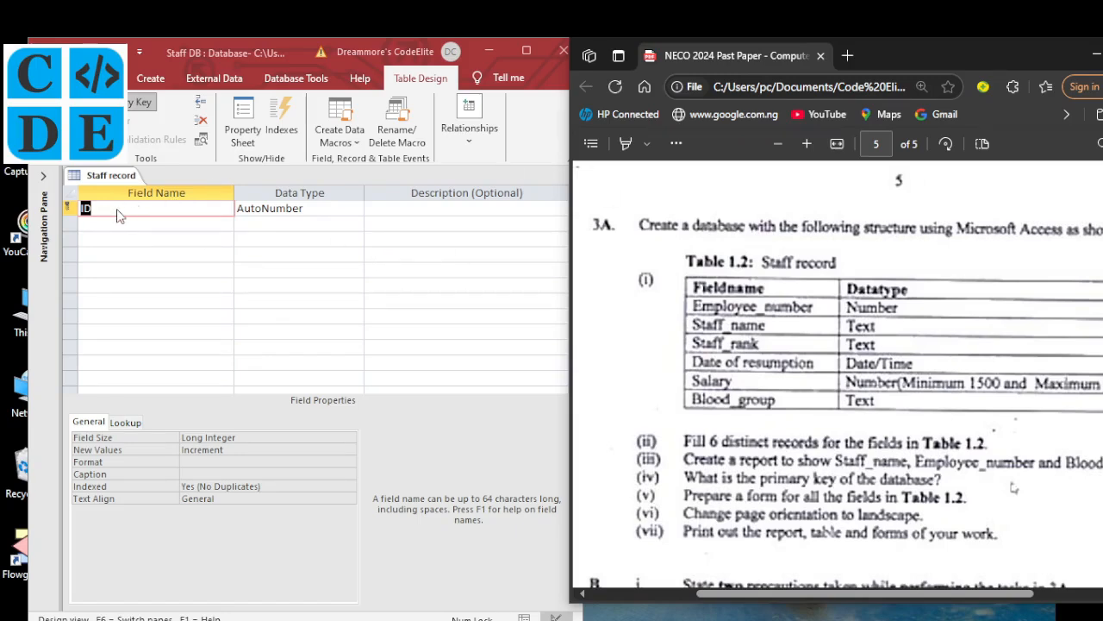
Add an Employee_number field with the Number data type
text(Empl)
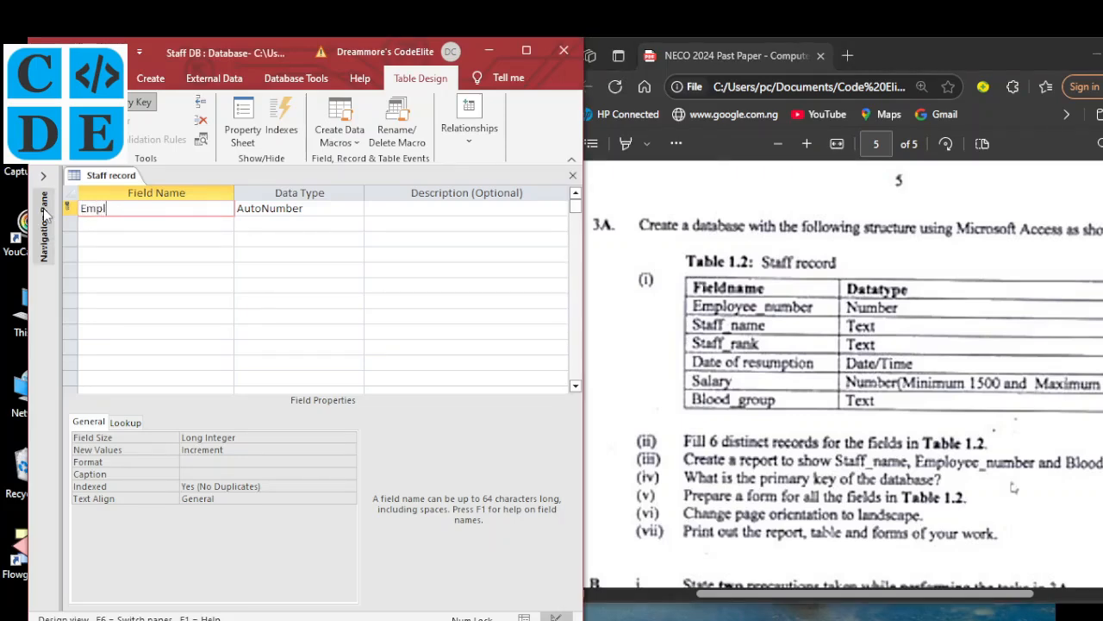
text(oyee_number)
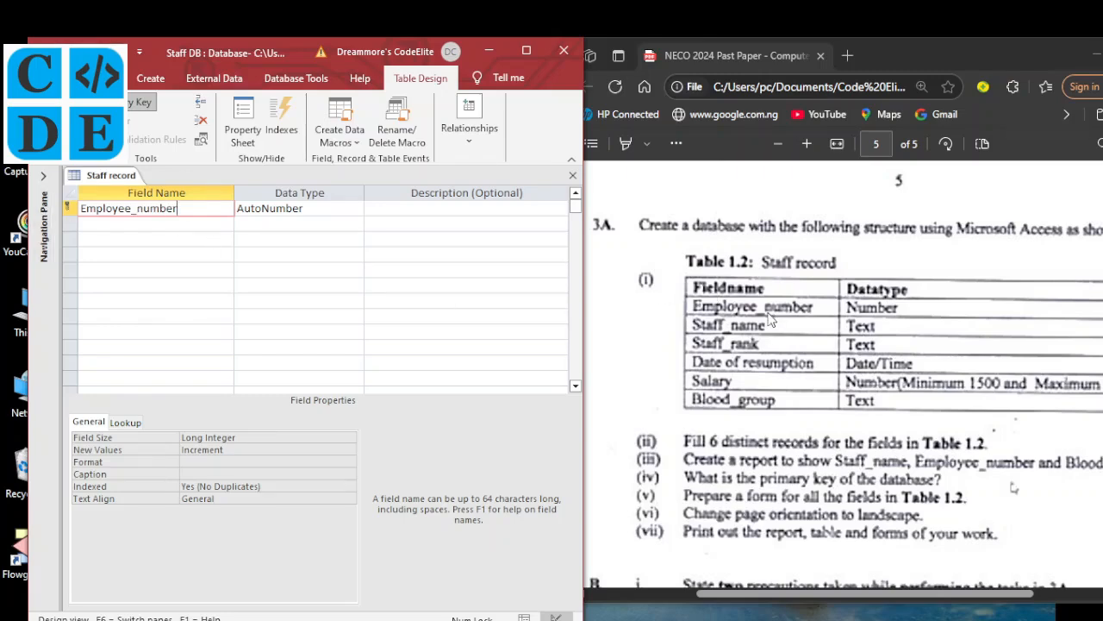
click(330, 207)
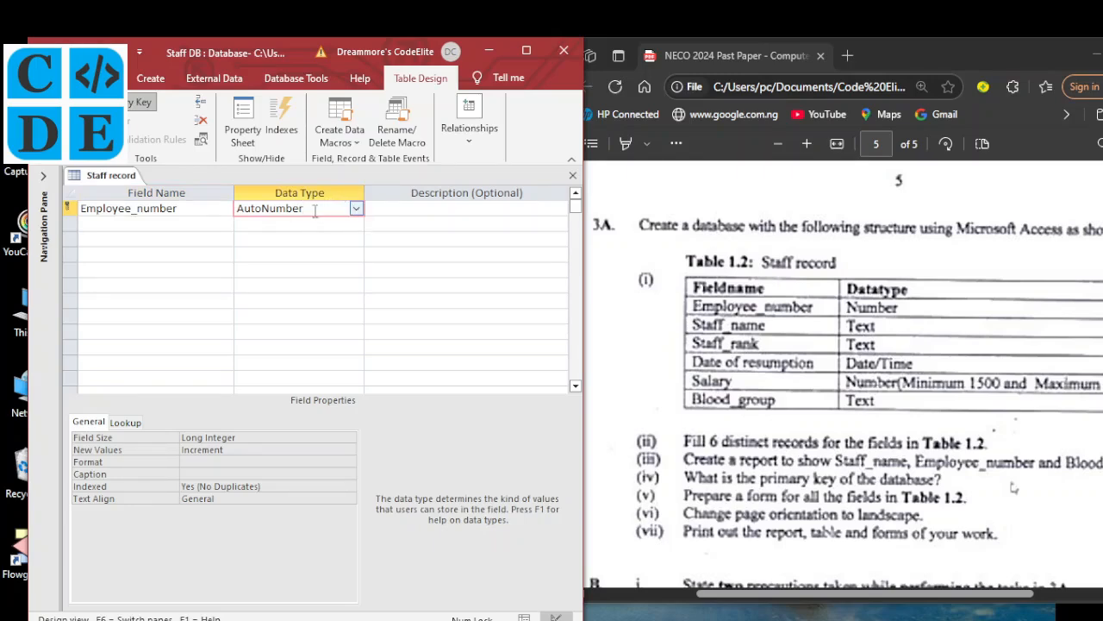
click(356, 210)
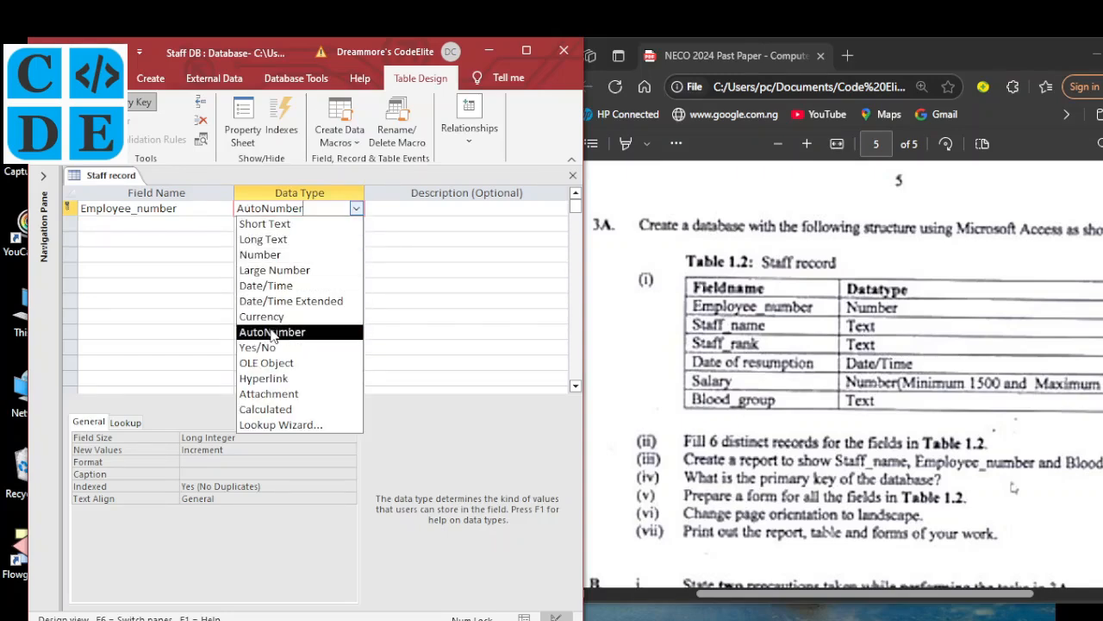
click(277, 256)
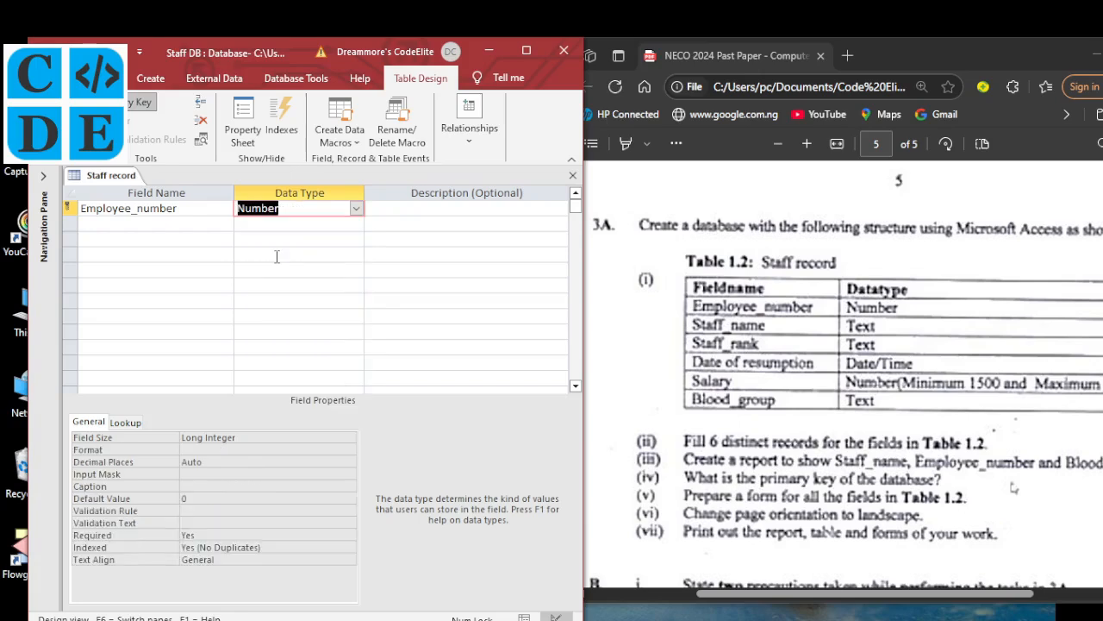
Enter Staff_name as the second field, keeping Short Text as its data type
click(207, 223)
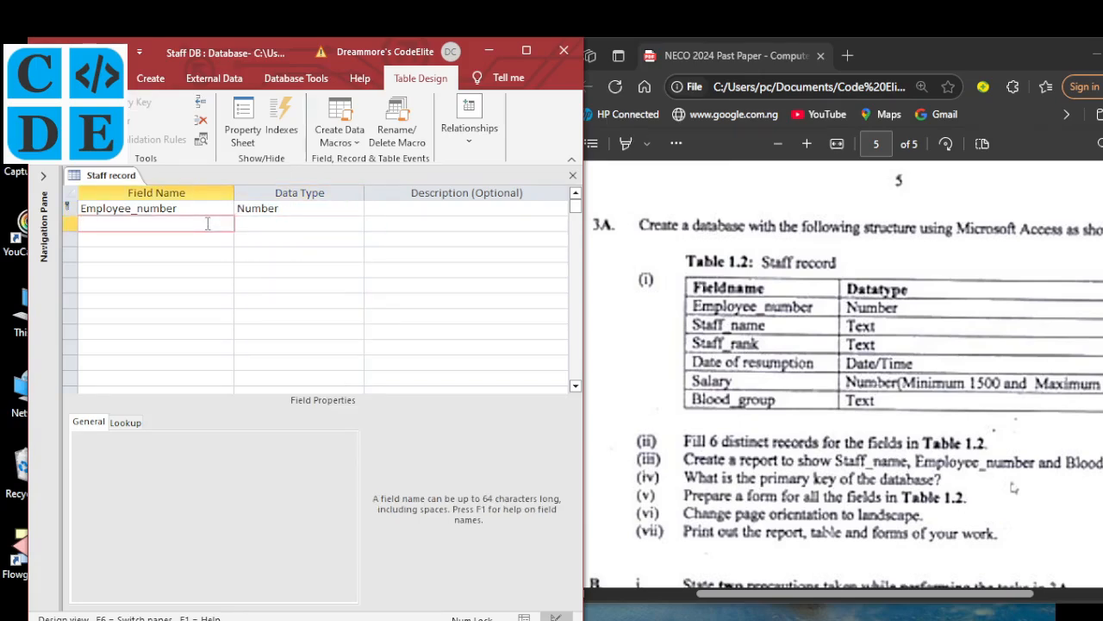
text(Staff_name)
key(Tab)
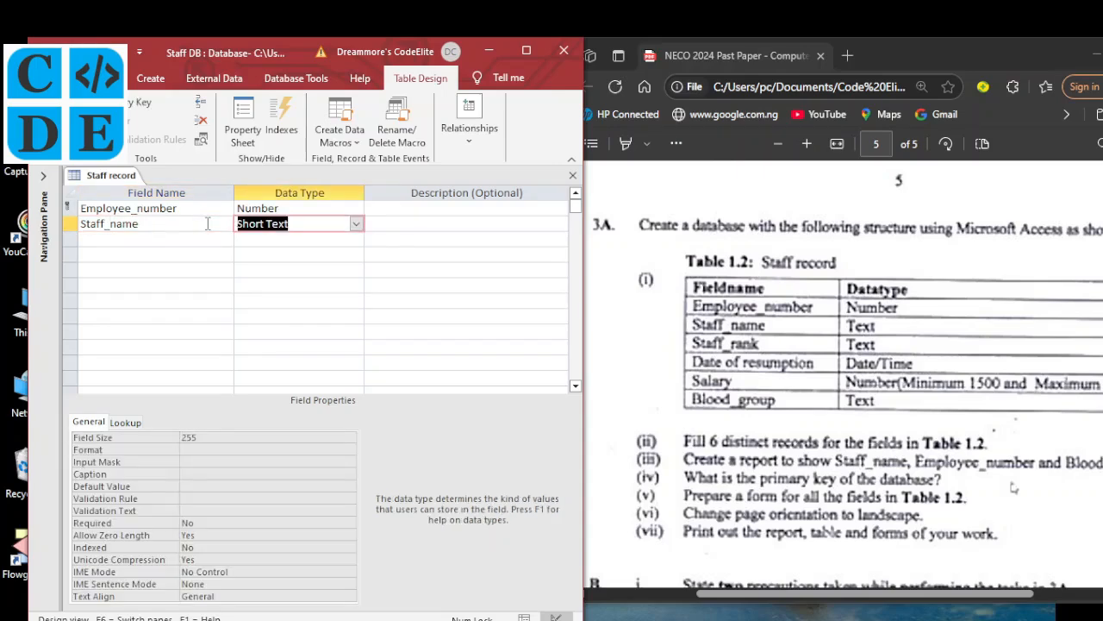
click(190, 238)
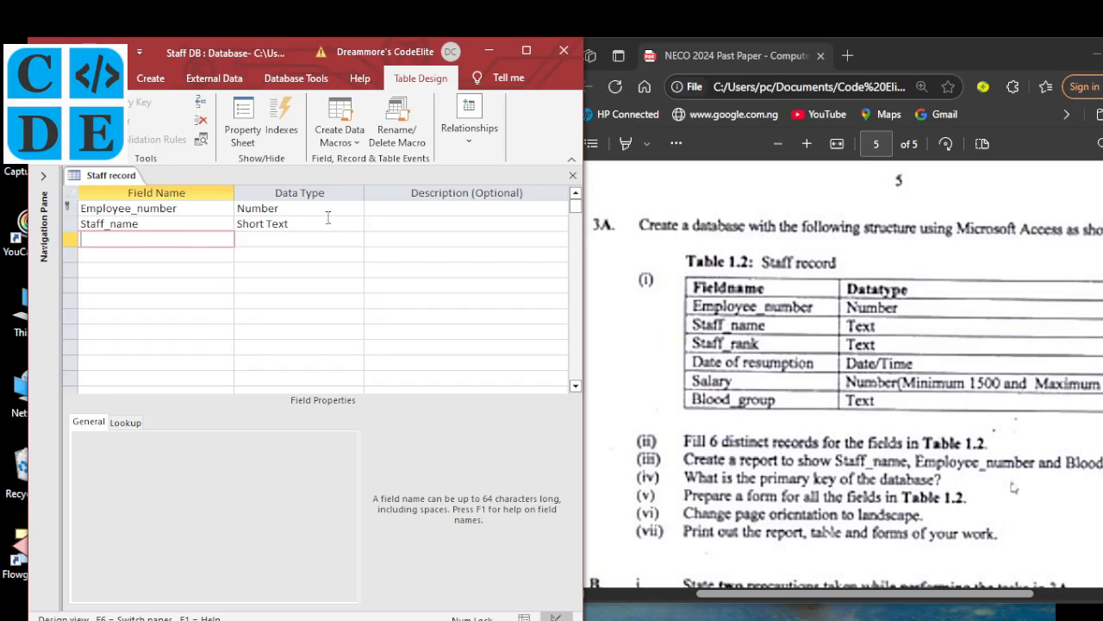
click(354, 223)
click(355, 223)
click(354, 223)
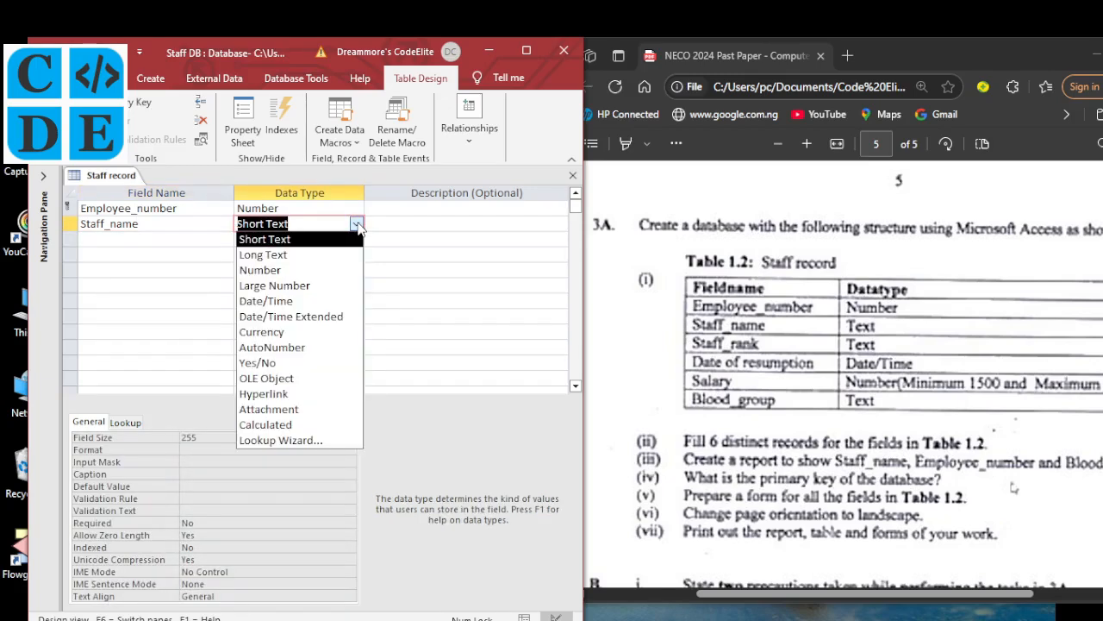
click(141, 238)
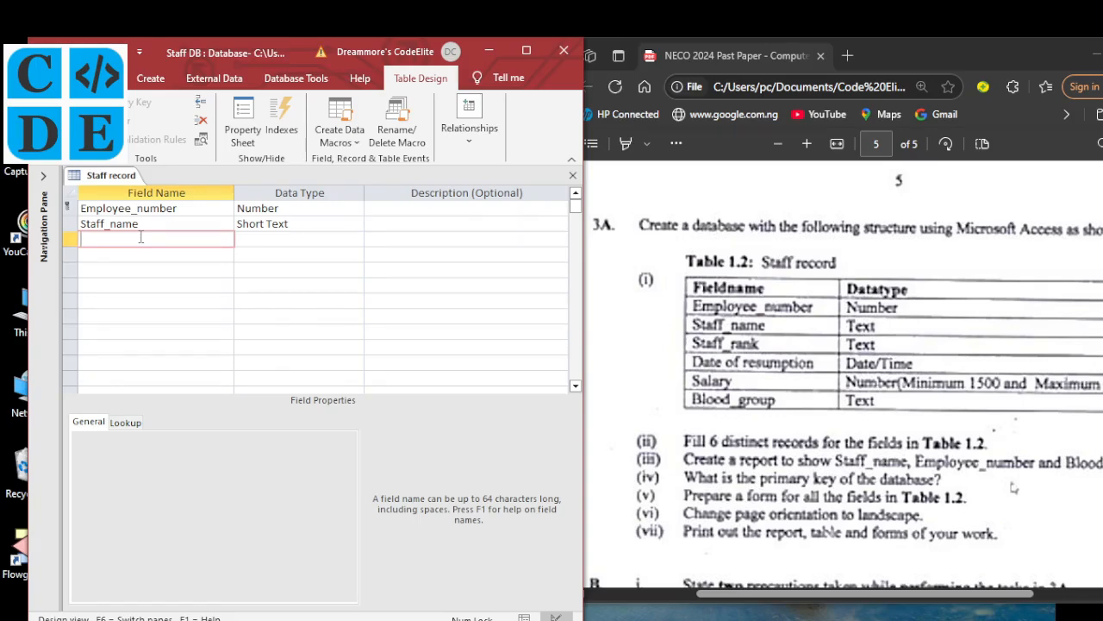
Add Staff_rank as Short Text and Date of resumption as a Date/Time field
text(Staff_rank)
key(Tab)
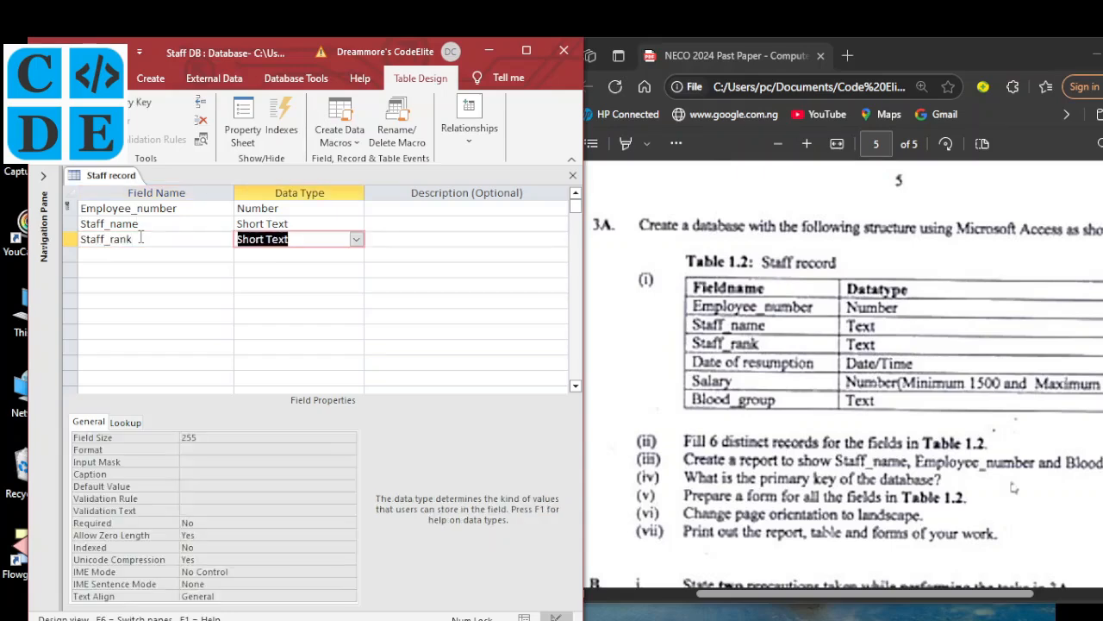
click(111, 251)
text(Date of)
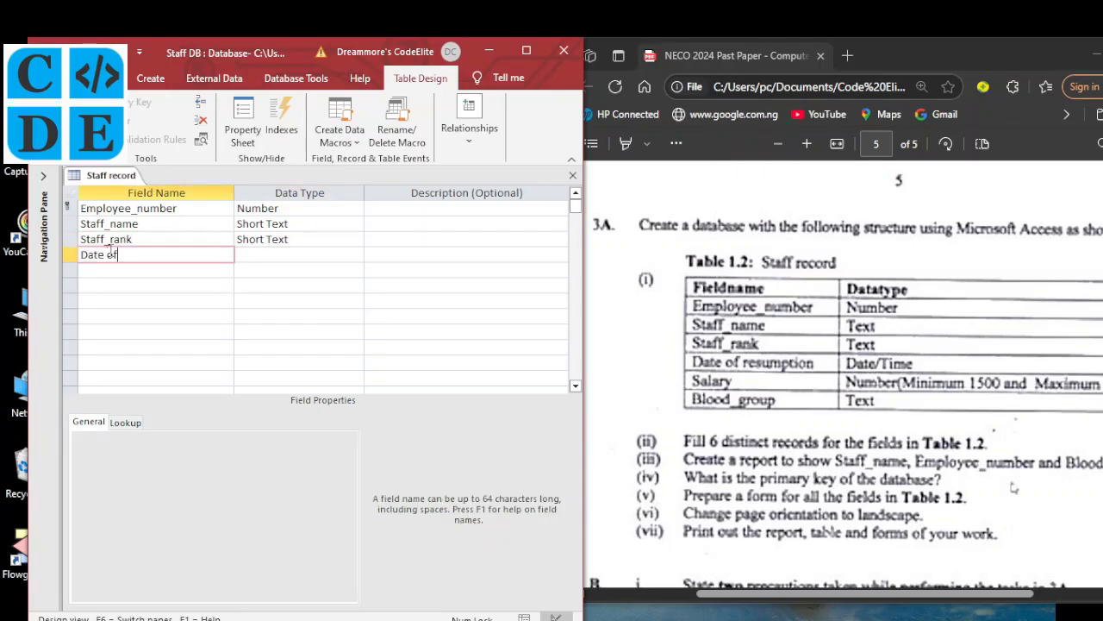
text( resumption)
key(Tab)
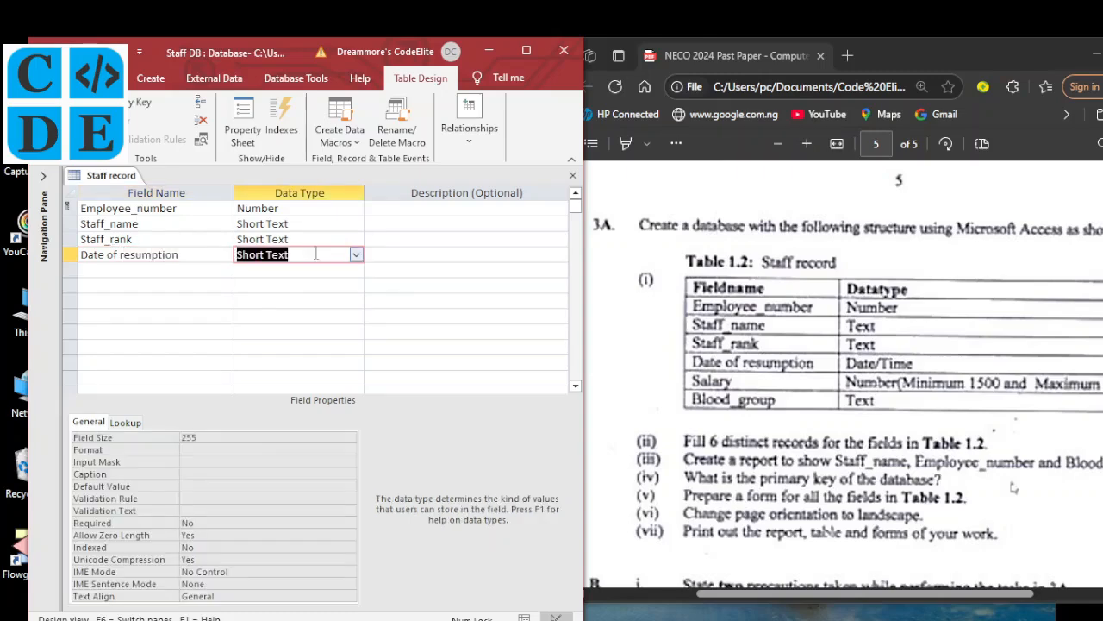
click(355, 254)
click(274, 332)
Add Salary as a Number field and Blood_group as Short Text
click(186, 270)
text(Salary)
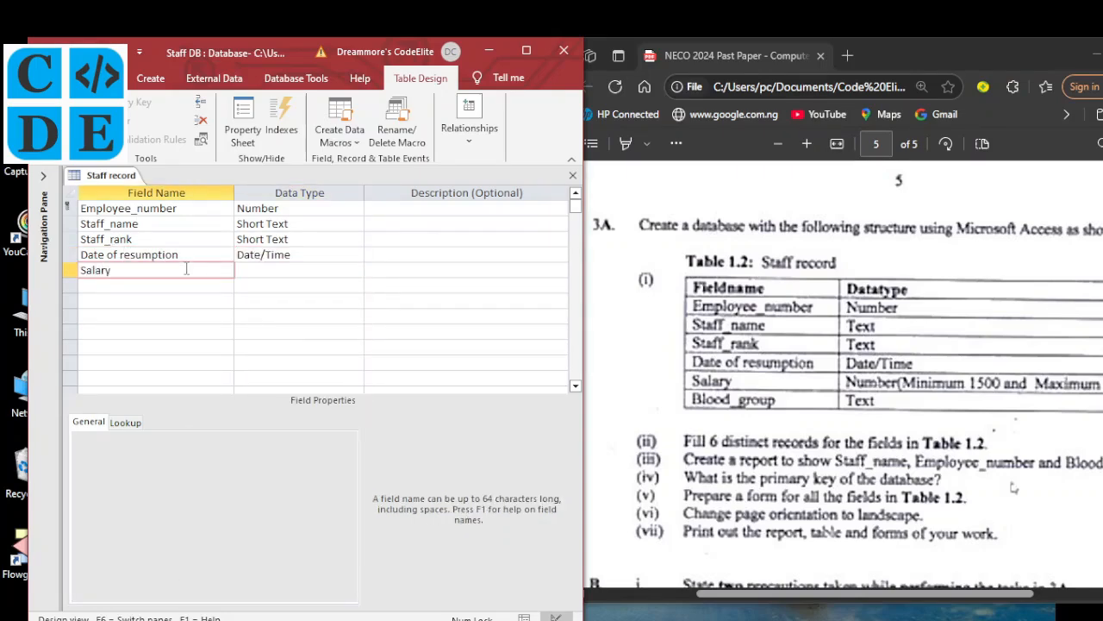
key(Tab)
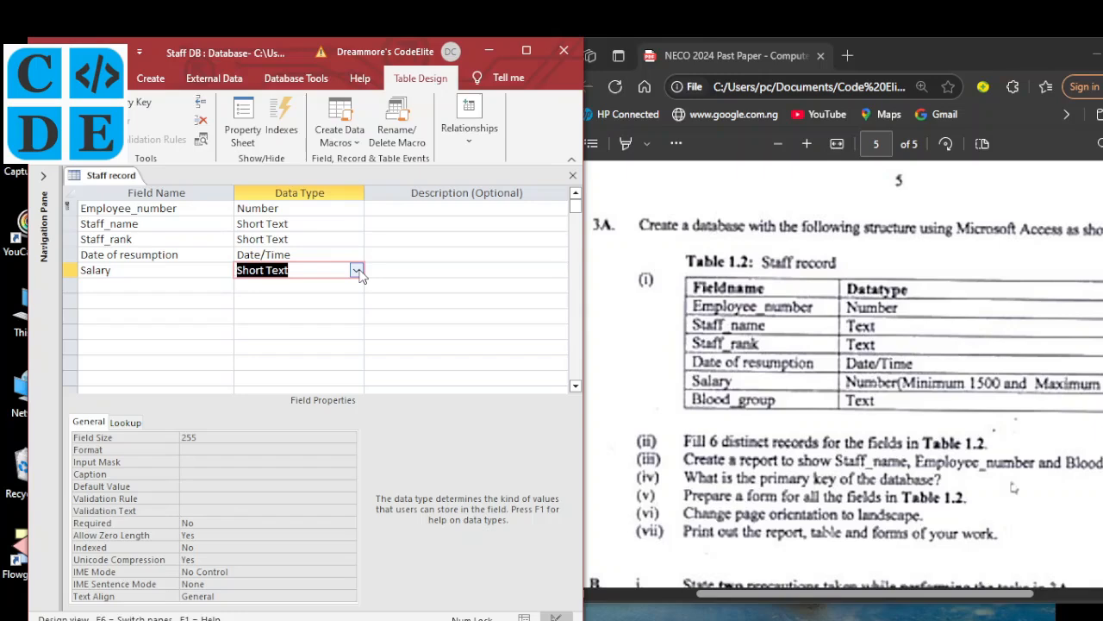
click(355, 269)
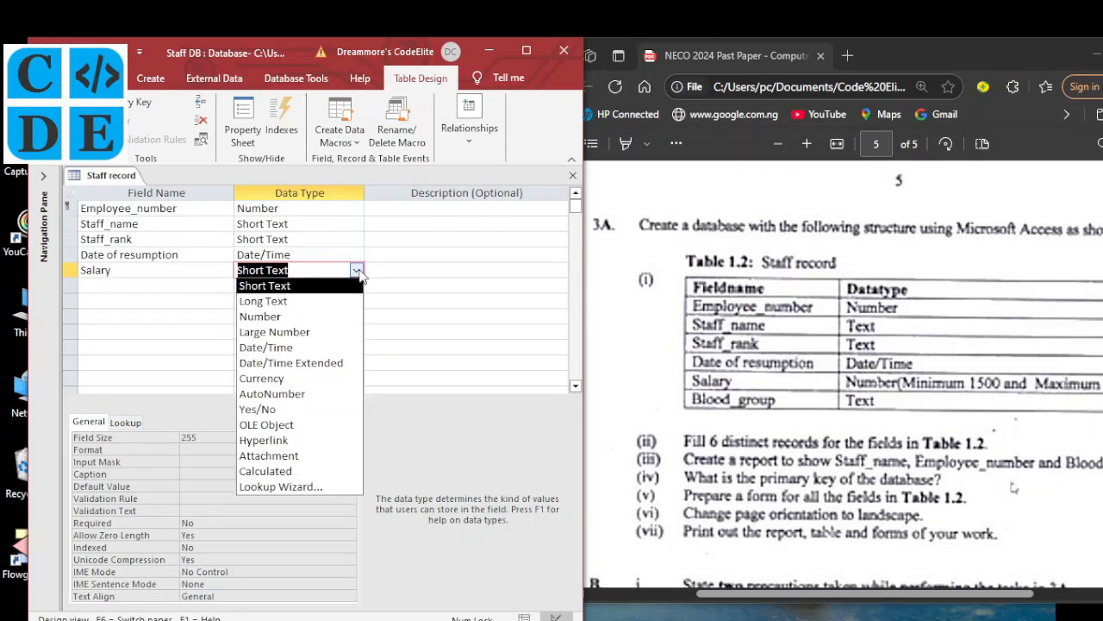
click(259, 315)
click(170, 285)
text(Blood_group)
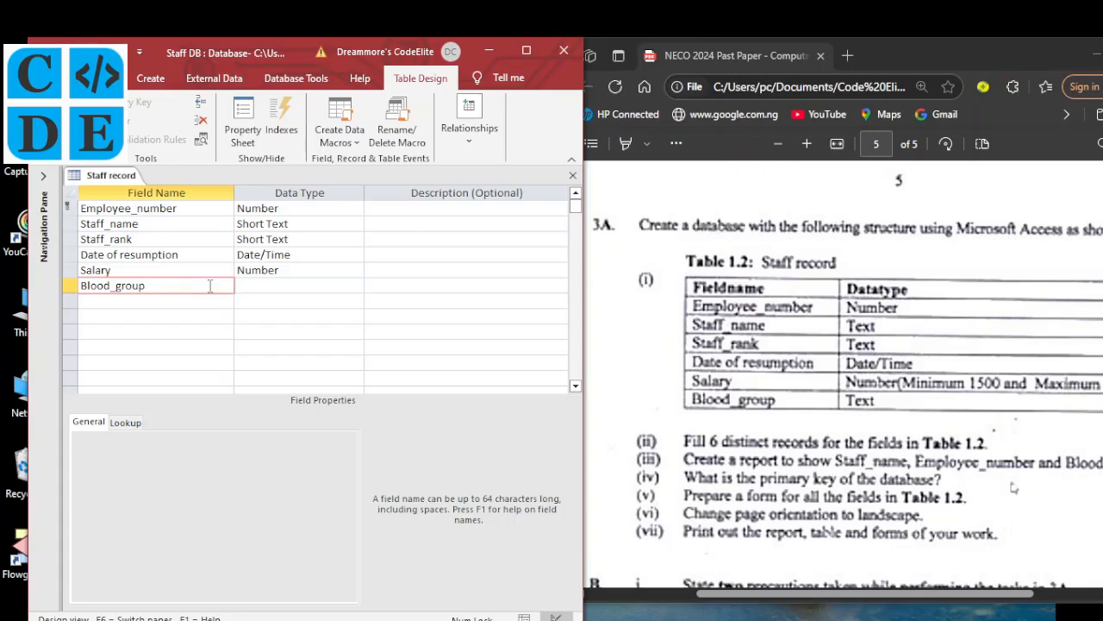
click(250, 285)
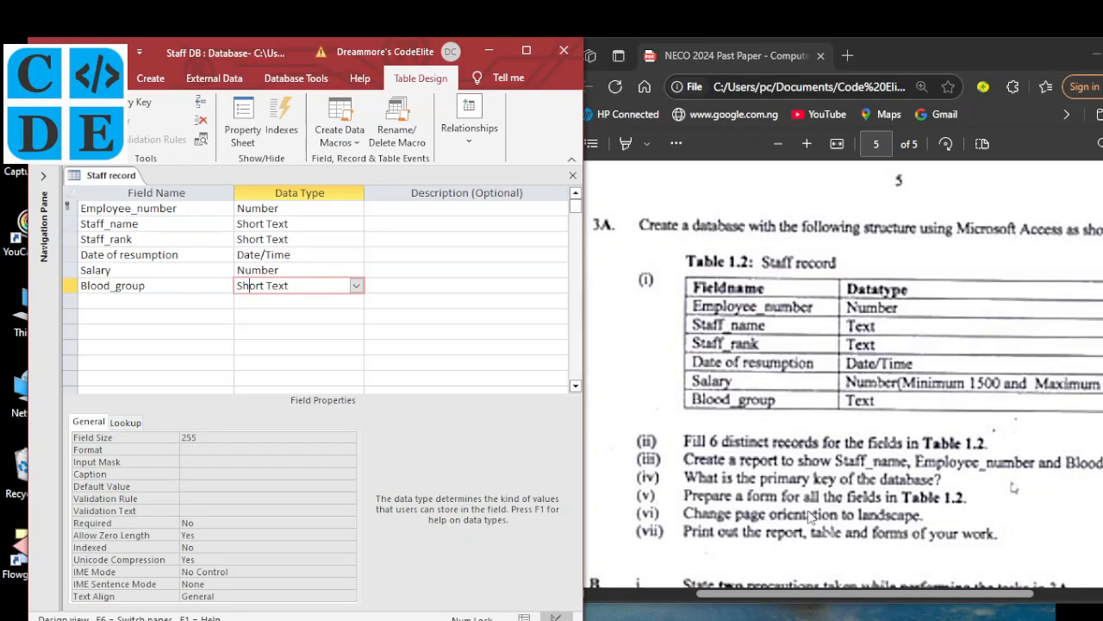
Minimize the exam paper, maximize Access, and select the Salary field
drag(798, 601, 853, 592)
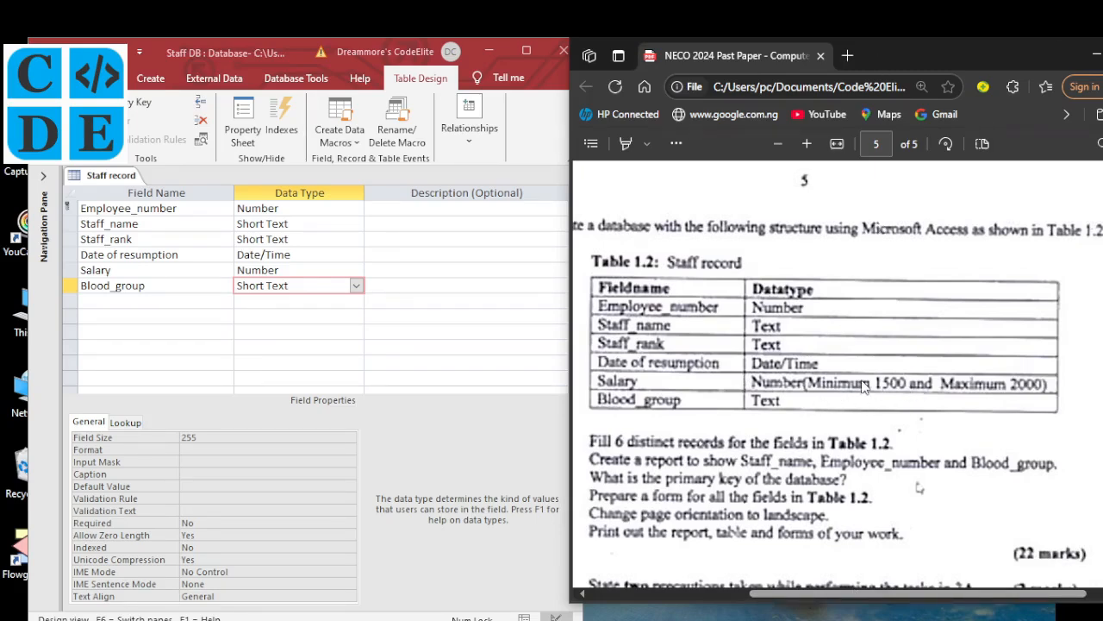
drag(1055, 50, 978, 58)
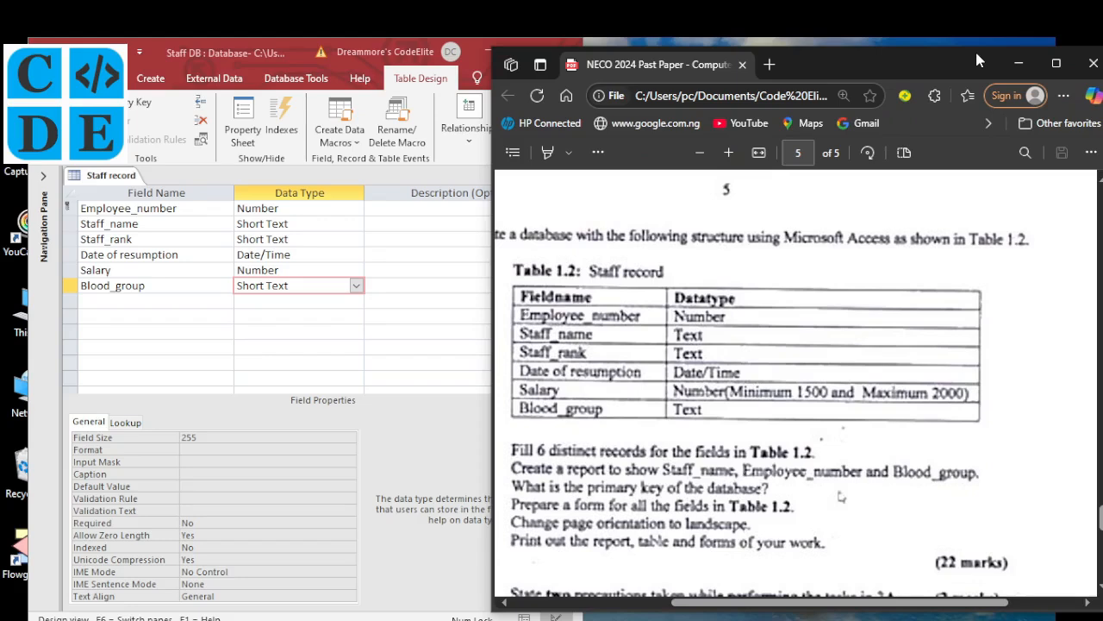
click(1018, 62)
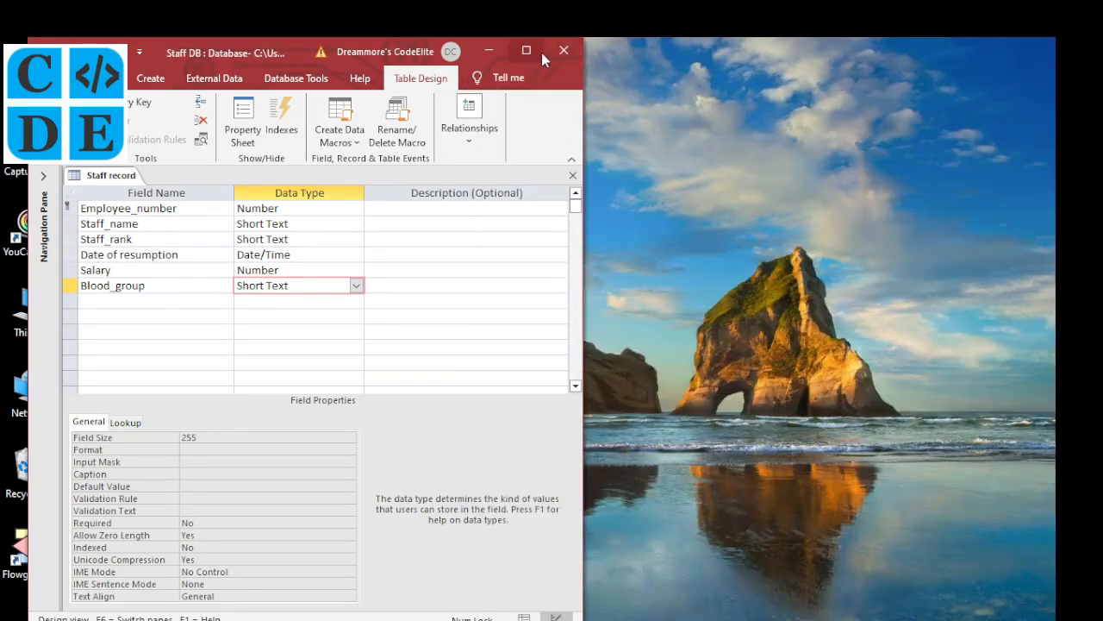
click(541, 53)
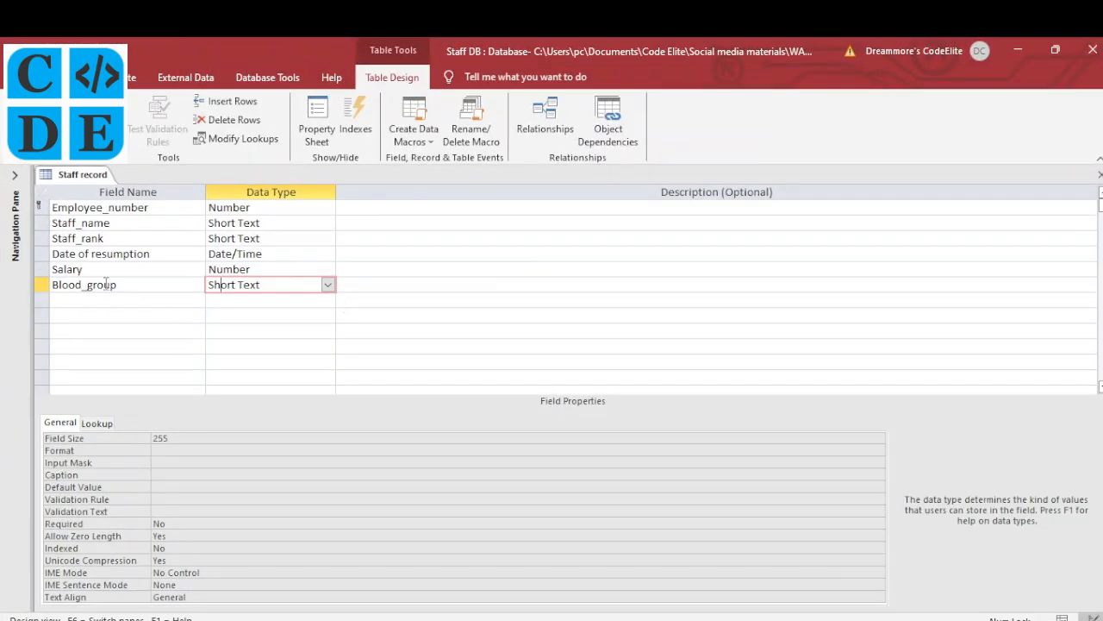
click(104, 269)
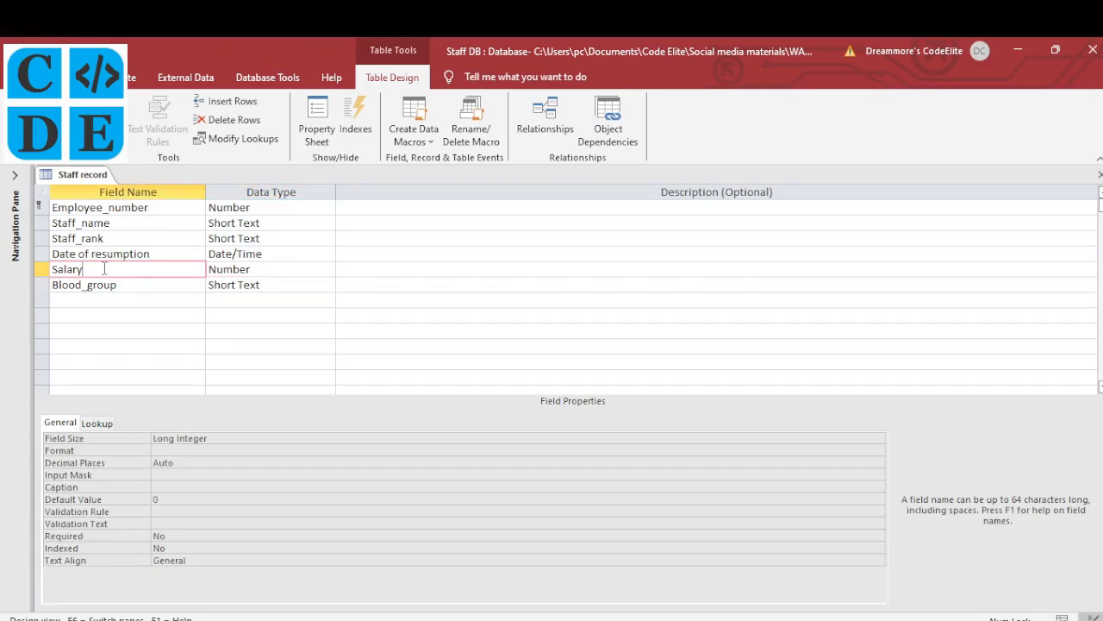
Set Salary's Validation Rule to Between 1500 And 2000
click(169, 512)
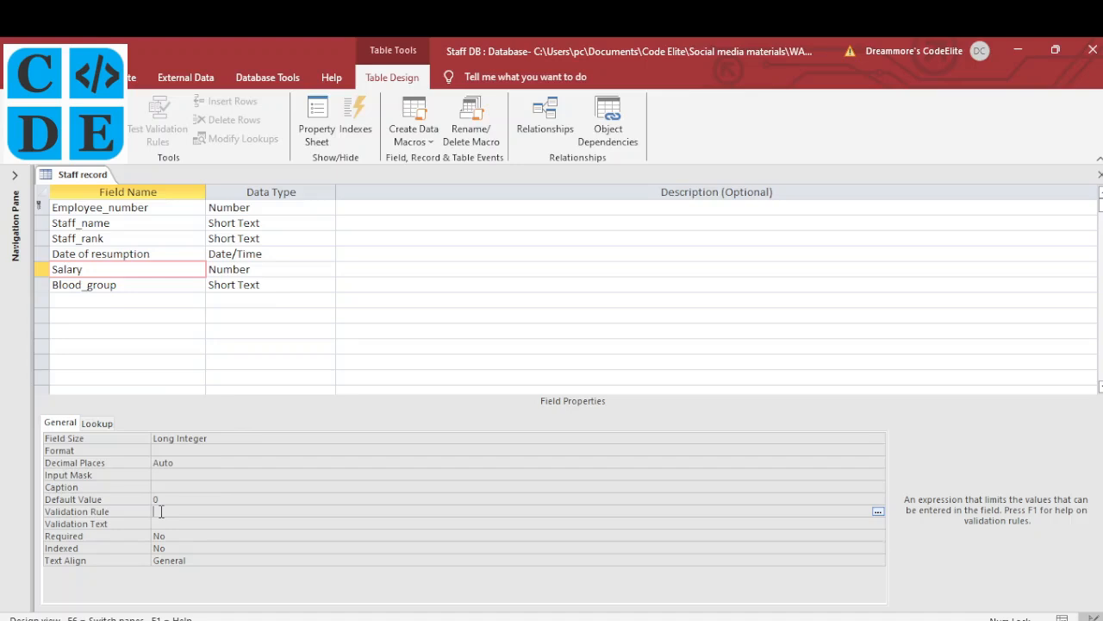
text(between 1500 and 2000)
click(466, 619)
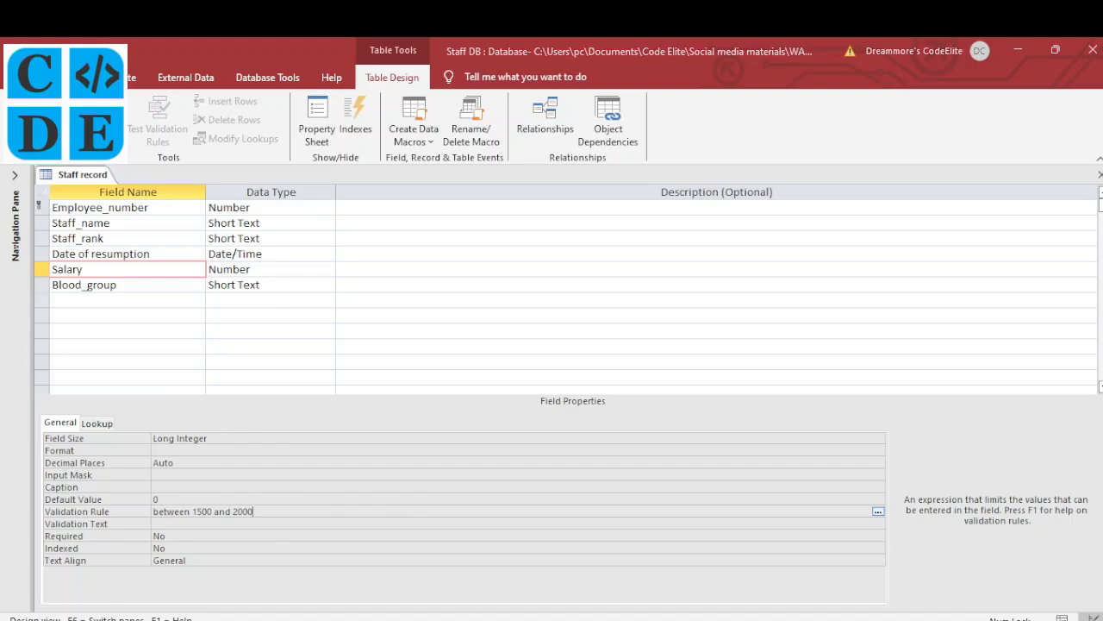
click(517, 620)
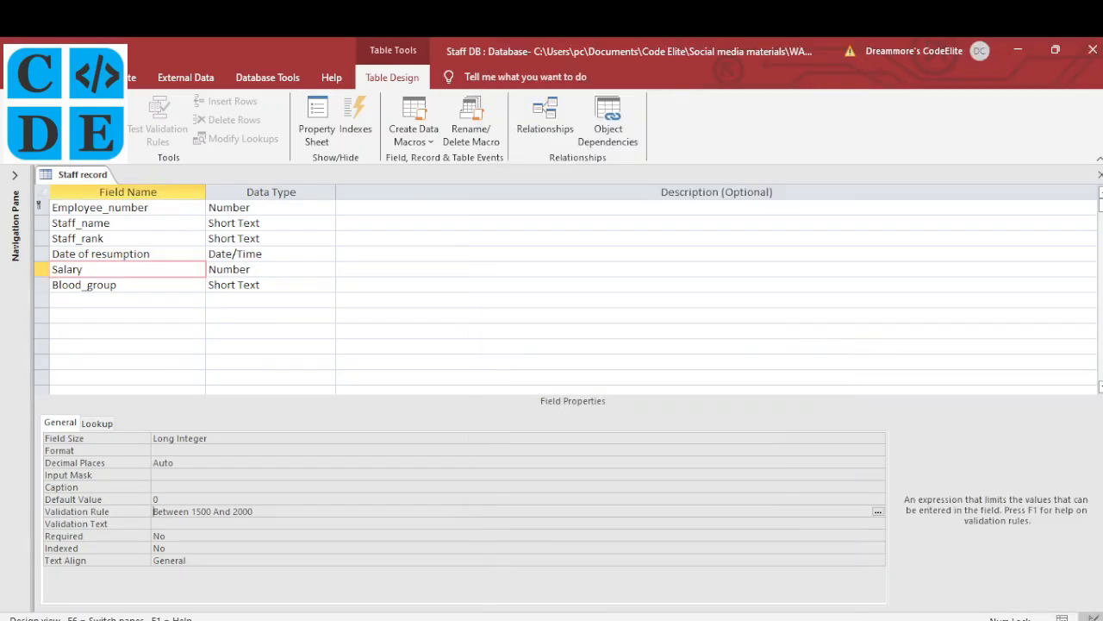
Set the Validation Text to 'Invalid Entry. Enter Between 1500 And 2000' and switch to Datasheet View
click(181, 522)
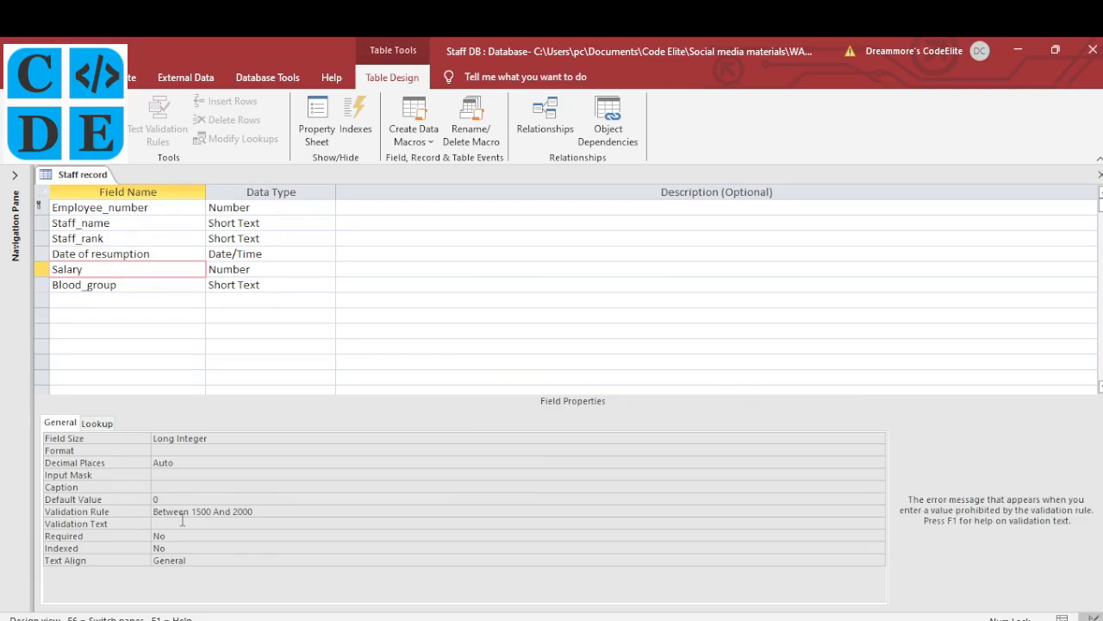
drag(278, 512, 152, 512)
key(ctrl+c)
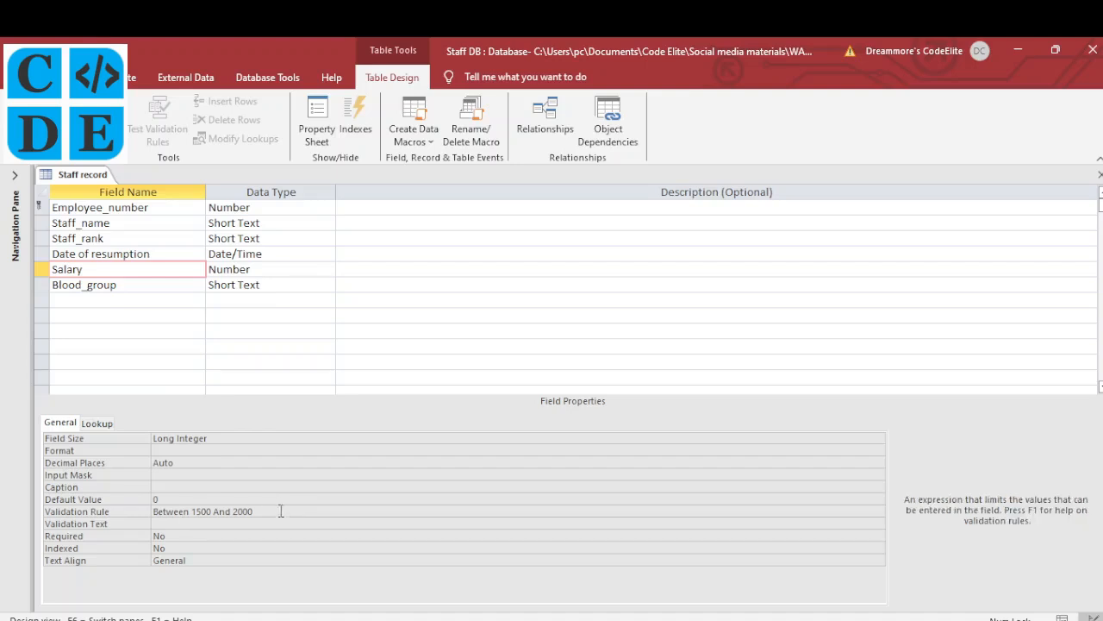
click(183, 525)
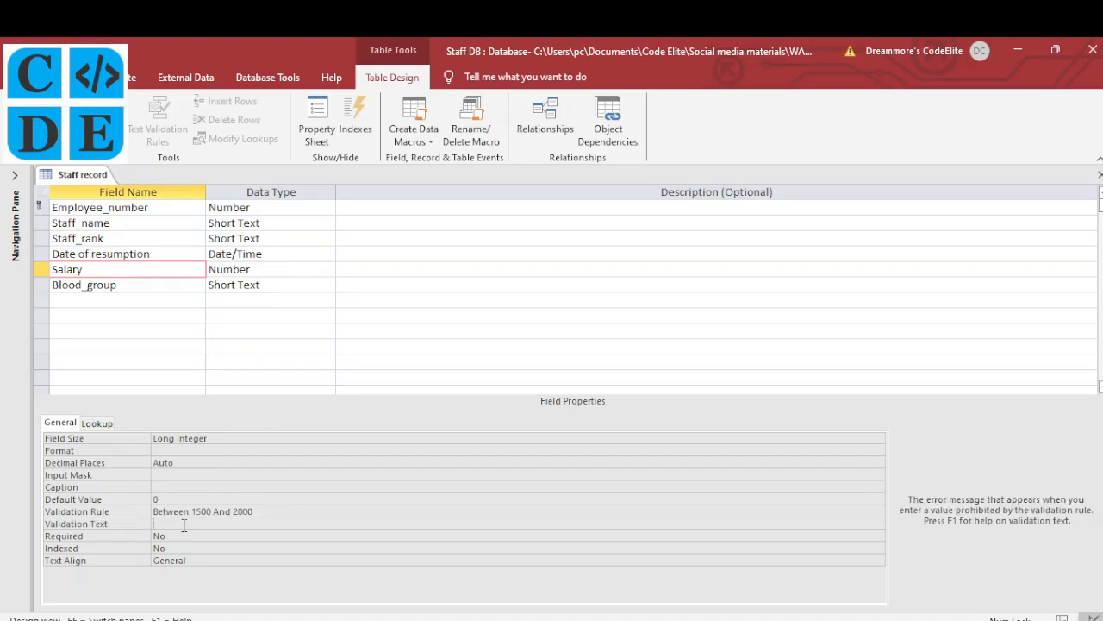
text(Invalid Entry. Enter)
key(ctrl+v)
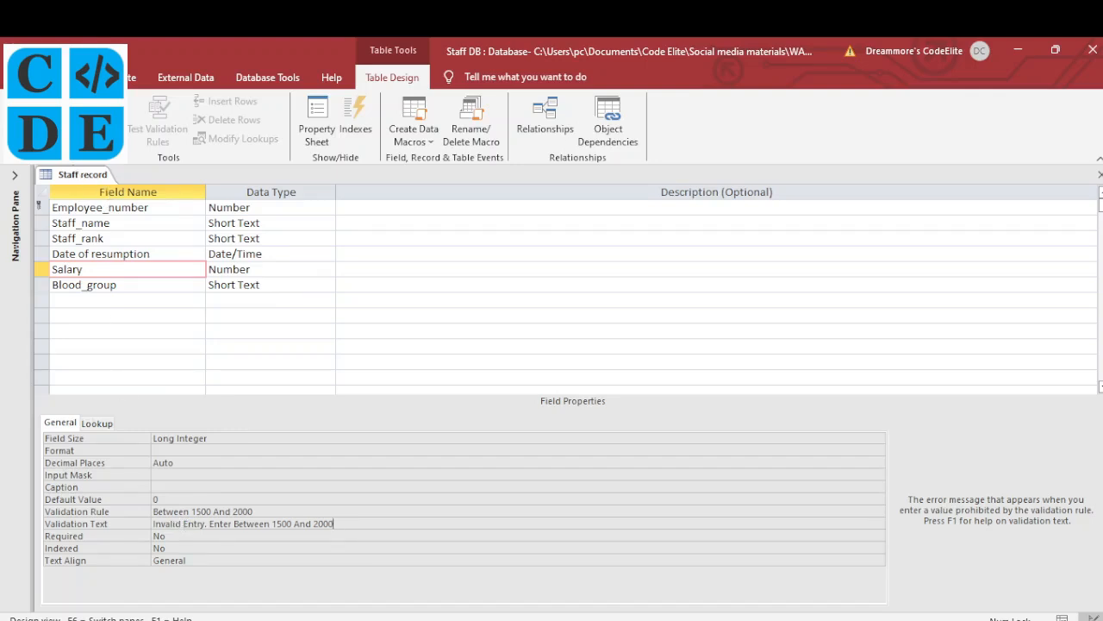
click(19, 110)
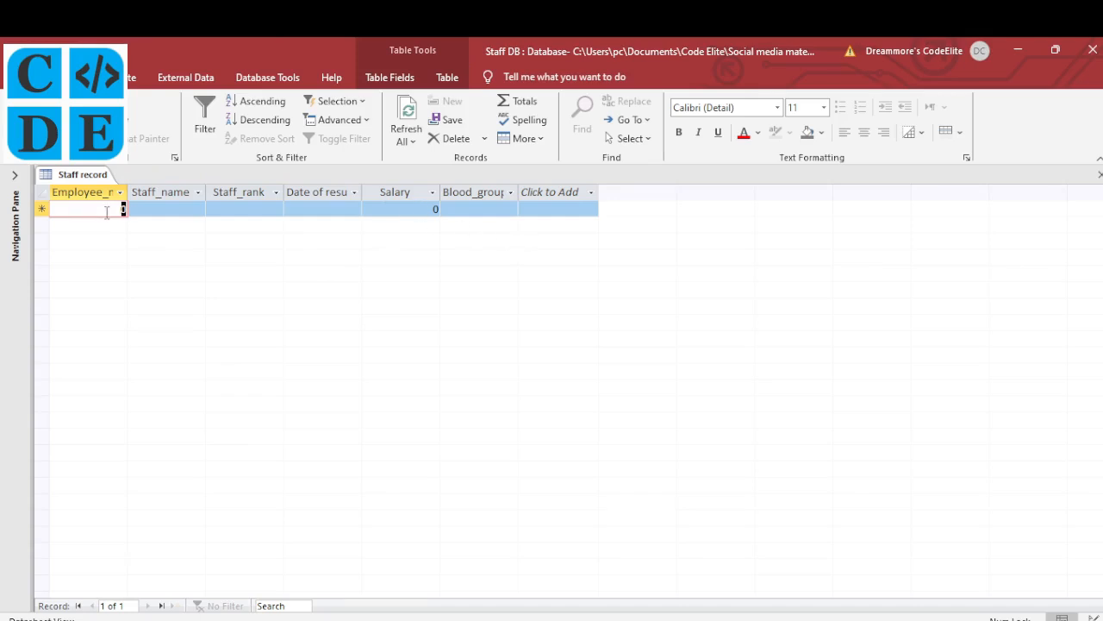
Enter employee number 1 and test the salary rule with 3000 and 1000, both rejected
text(1)
key(Tab)
key(Tab)
key(Tab)
key(Tab)
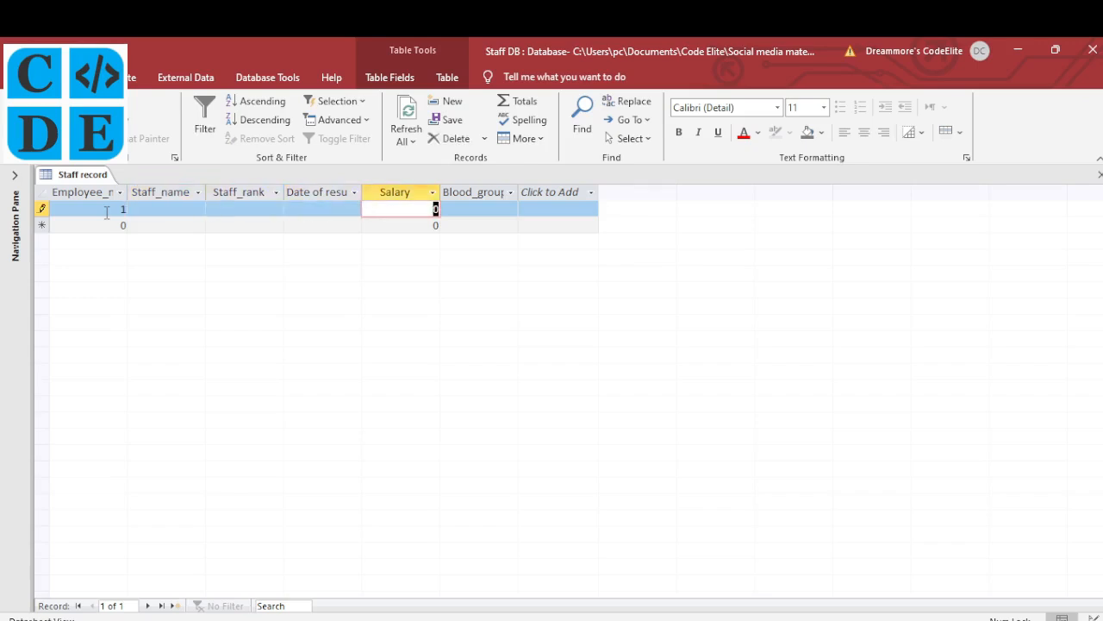
text(3000)
key(Tab)
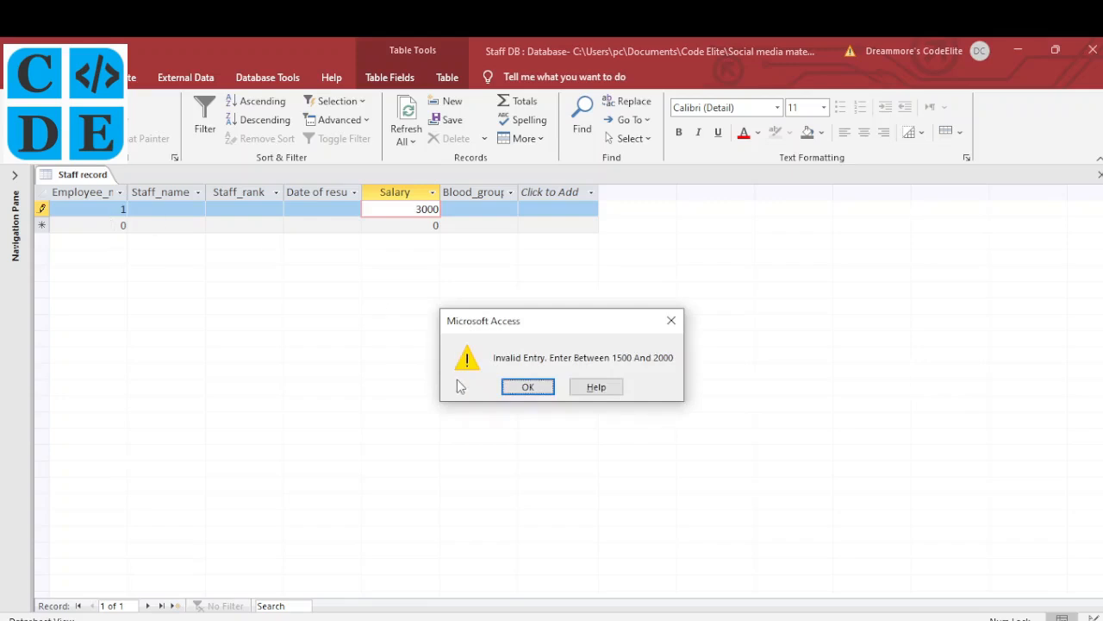
click(531, 388)
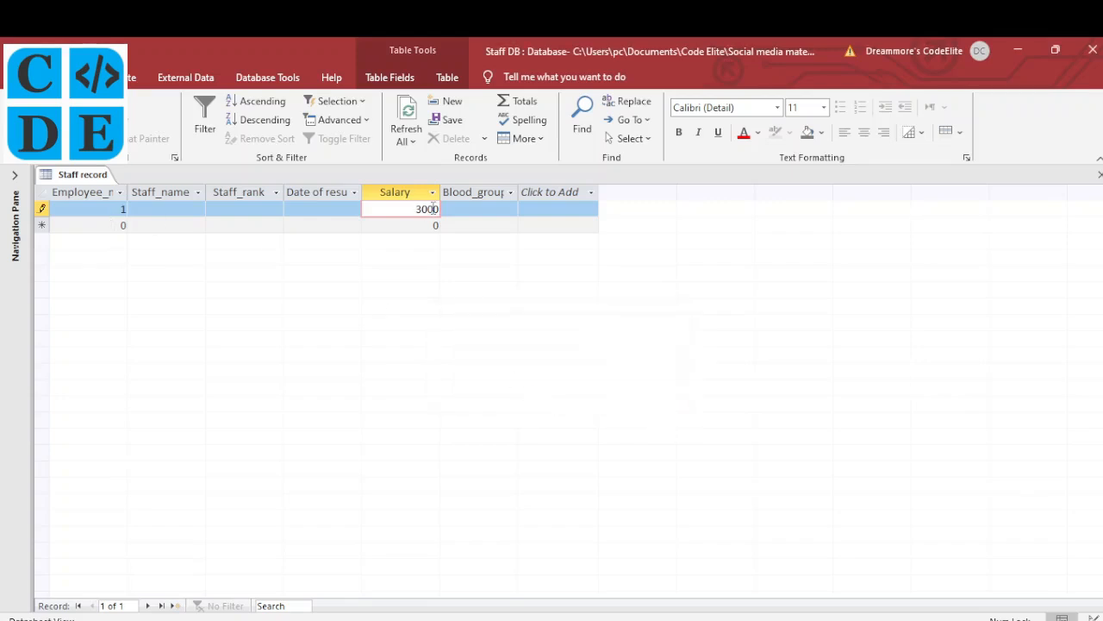
drag(416, 209, 464, 213)
text(1000)
click(480, 223)
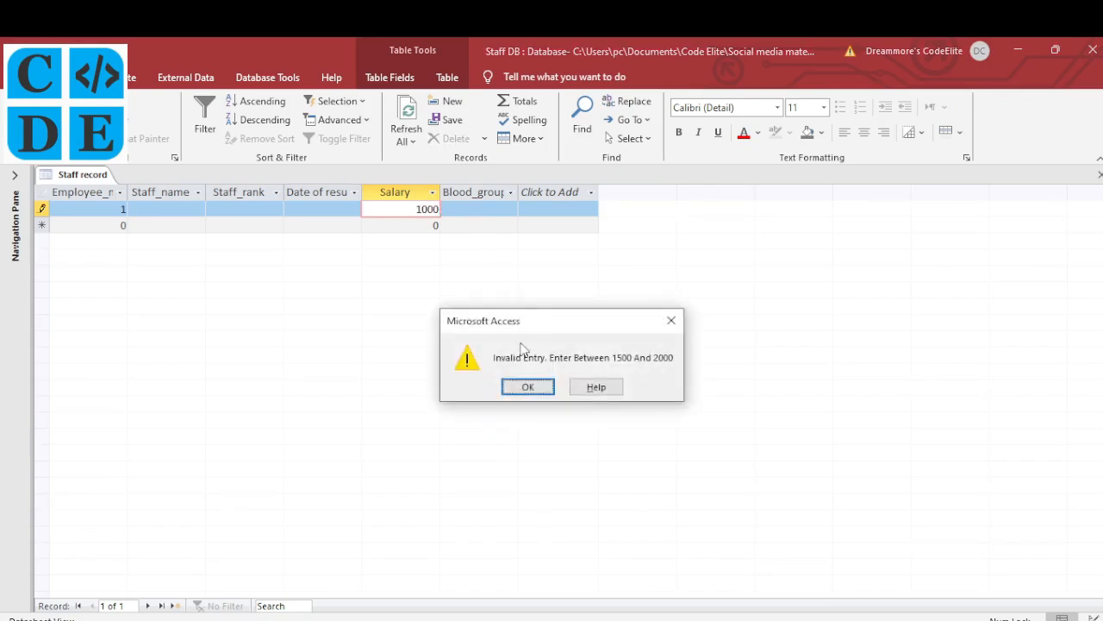
click(524, 386)
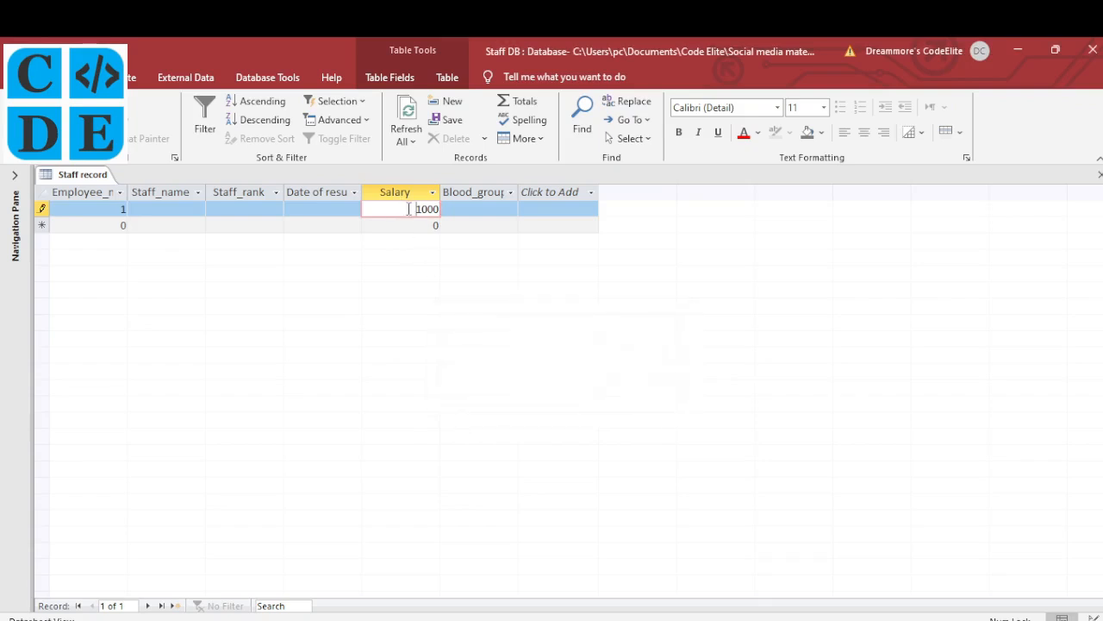
Try a salary of 1499, which is rejected, then correct it to 1500
drag(407, 208, 463, 204)
key(BackSpace)
text(1499)
key(Return)
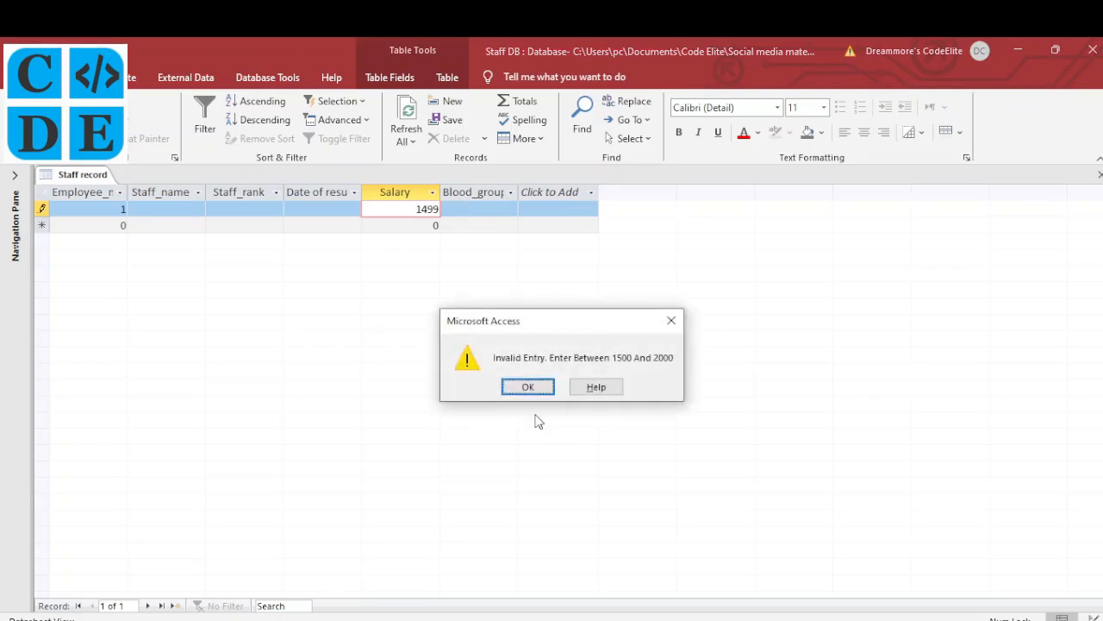
click(531, 390)
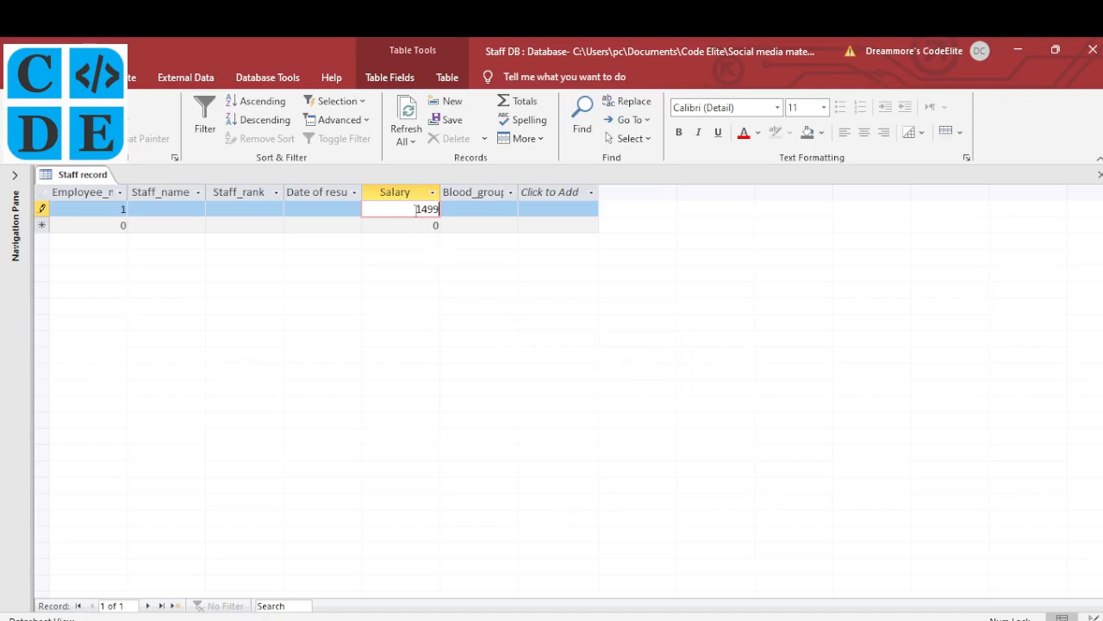
drag(416, 209, 474, 212)
text(1500)
click(475, 212)
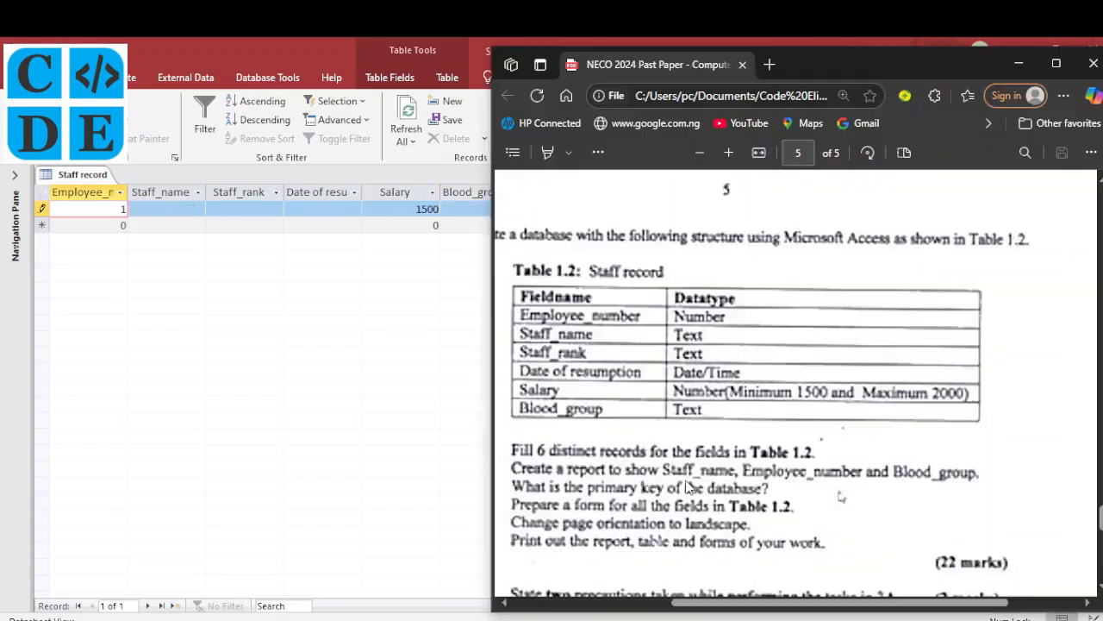
Scroll the past paper down to Table 1.2 and the Staff record task list
scroll(839, 494, down, 1)
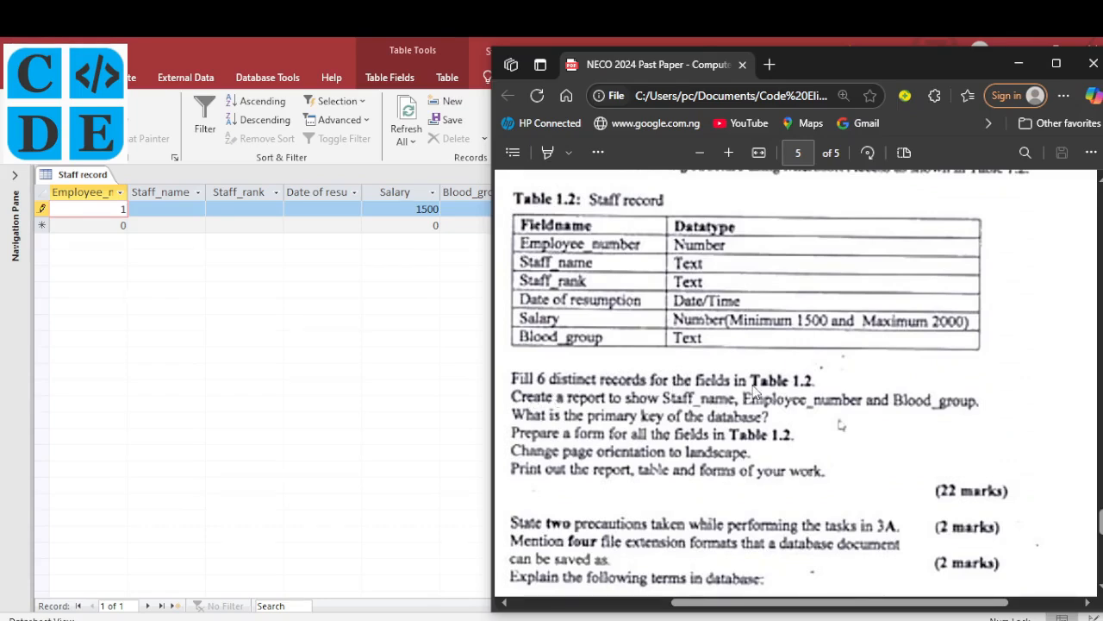
Enter record 1: the staff member's full name, rank CE, 12/21/2001, salary 2000; autofit Staff_name
click(115, 209)
key(Tab)
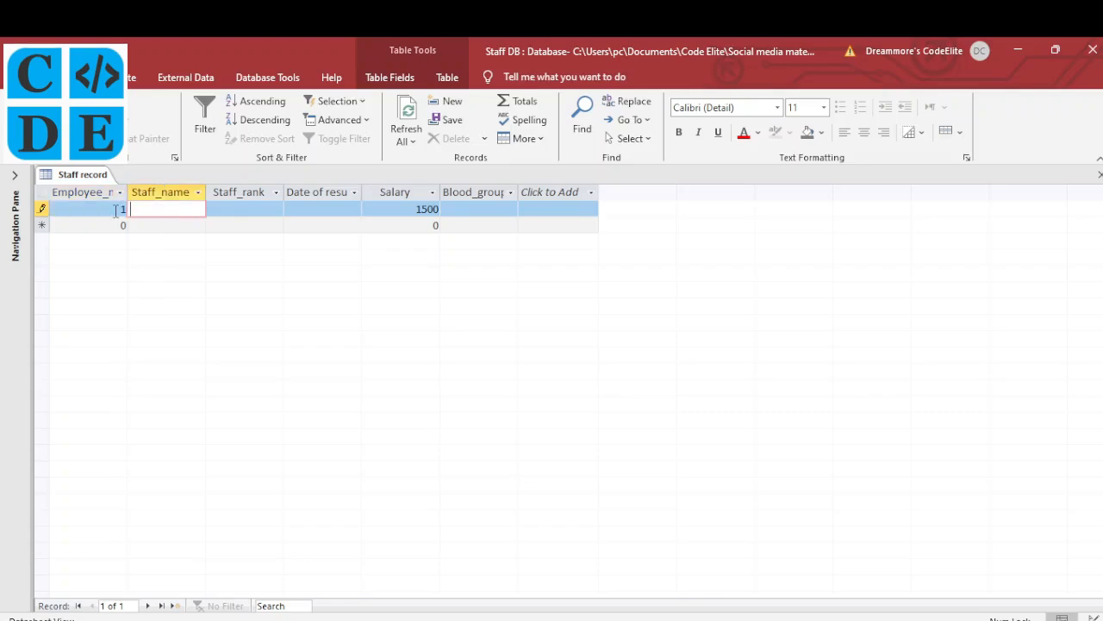
key(Tab)
double_click(205, 191)
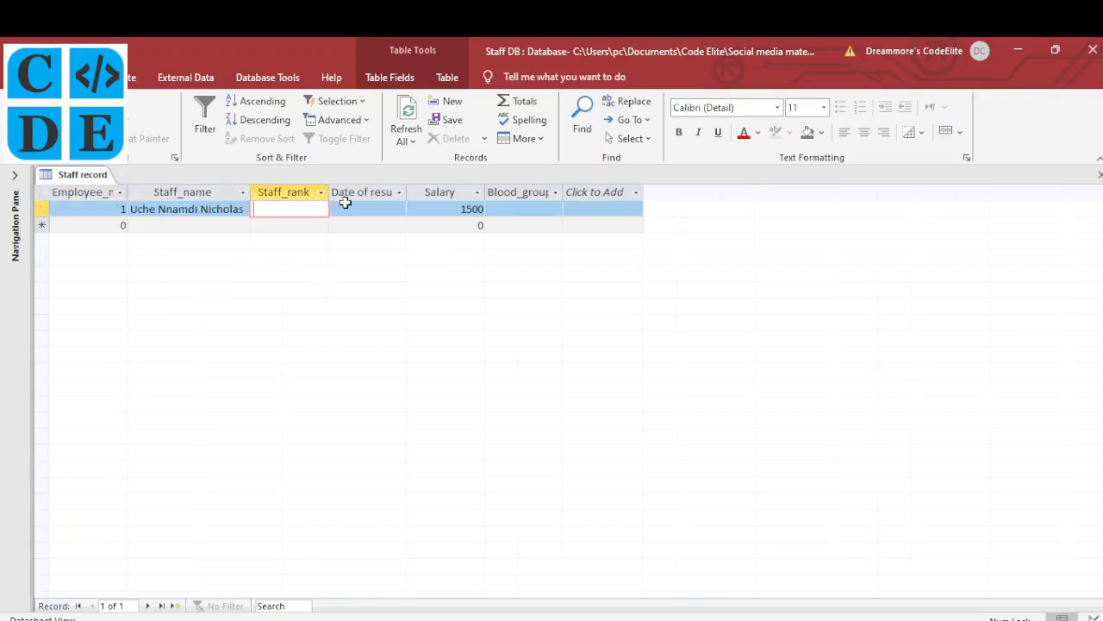
key(Caps_Lock)
text(CEO)
key(Tab)
text(12)
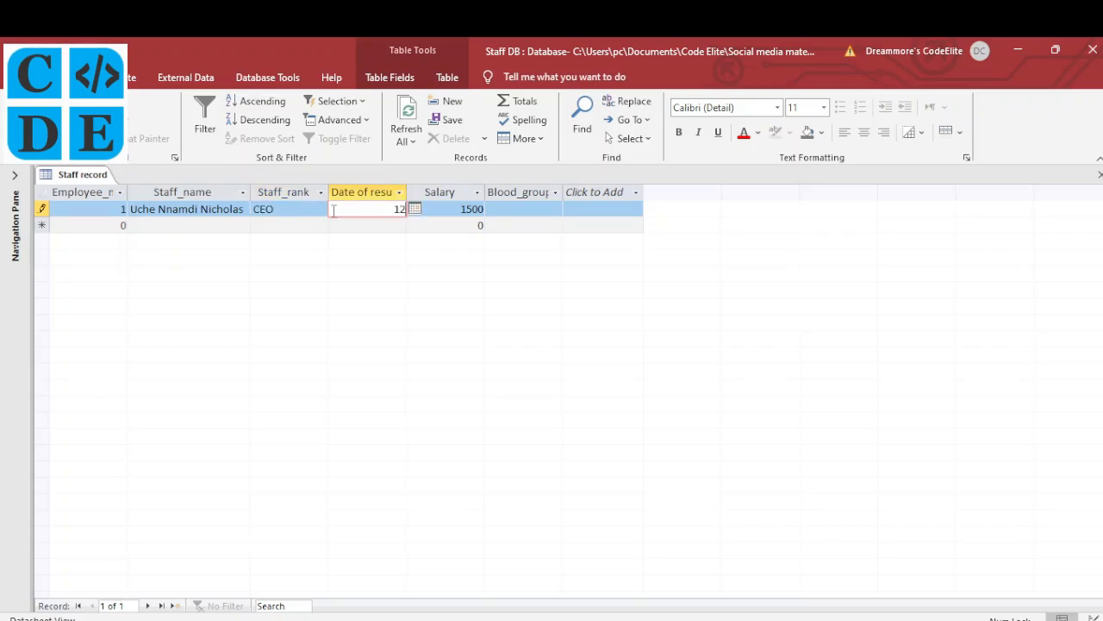
text(/21/2001)
key(Tab)
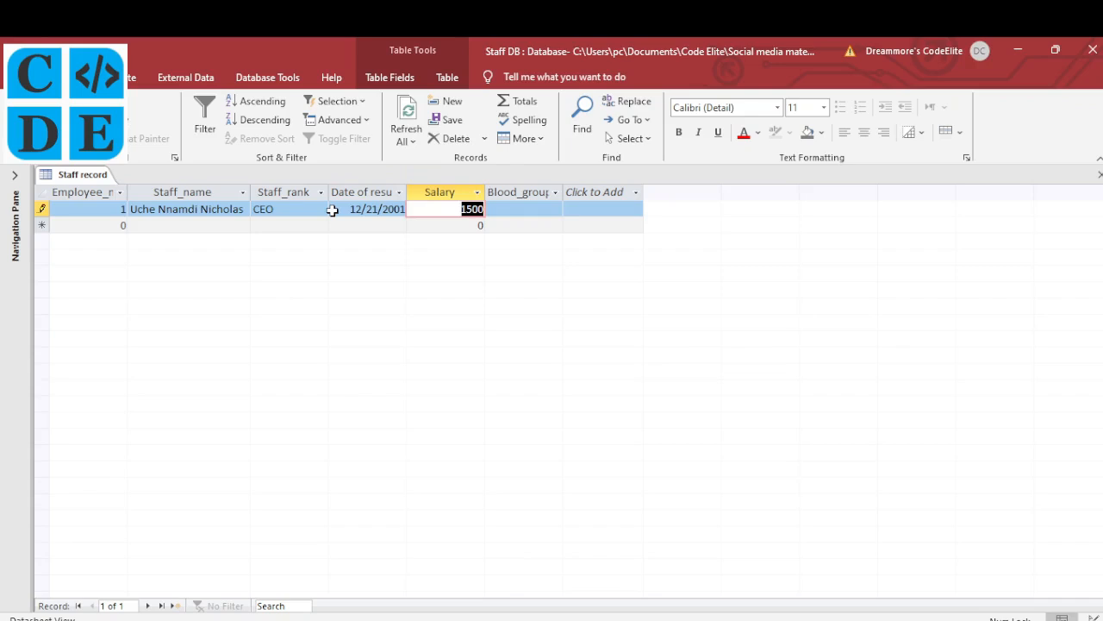
text(2000)
key(Tab)
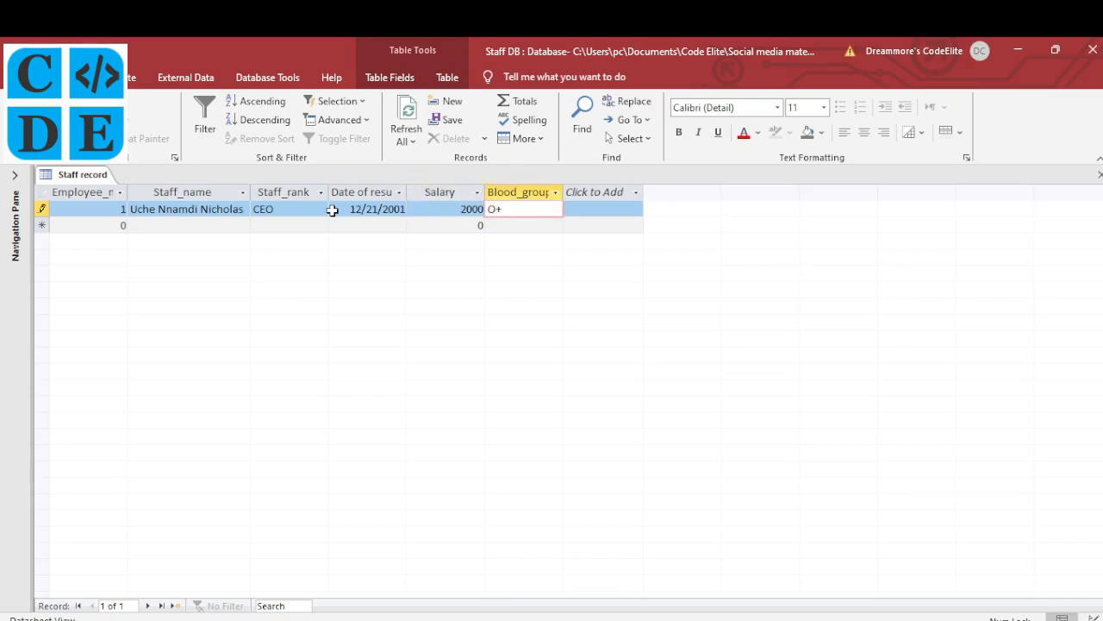
key(Tab)
Enter record 2: the staff member's name, rank Manager, 12/30/2002, salary 1600, blood group AB-
text(2)
key(Tab)
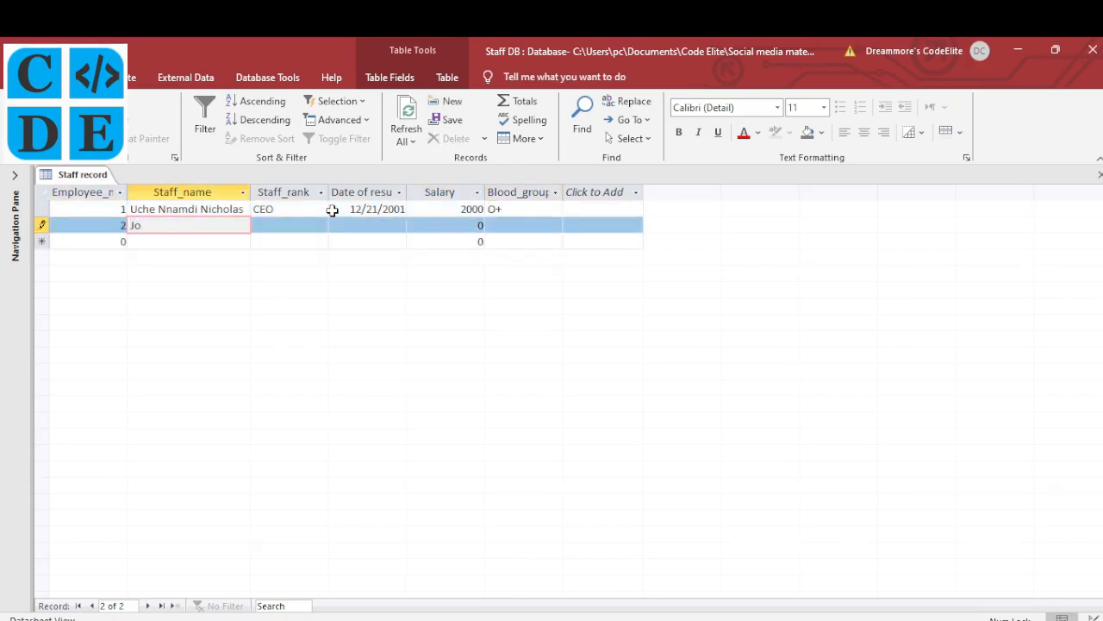
key(Tab)
text(Maa)
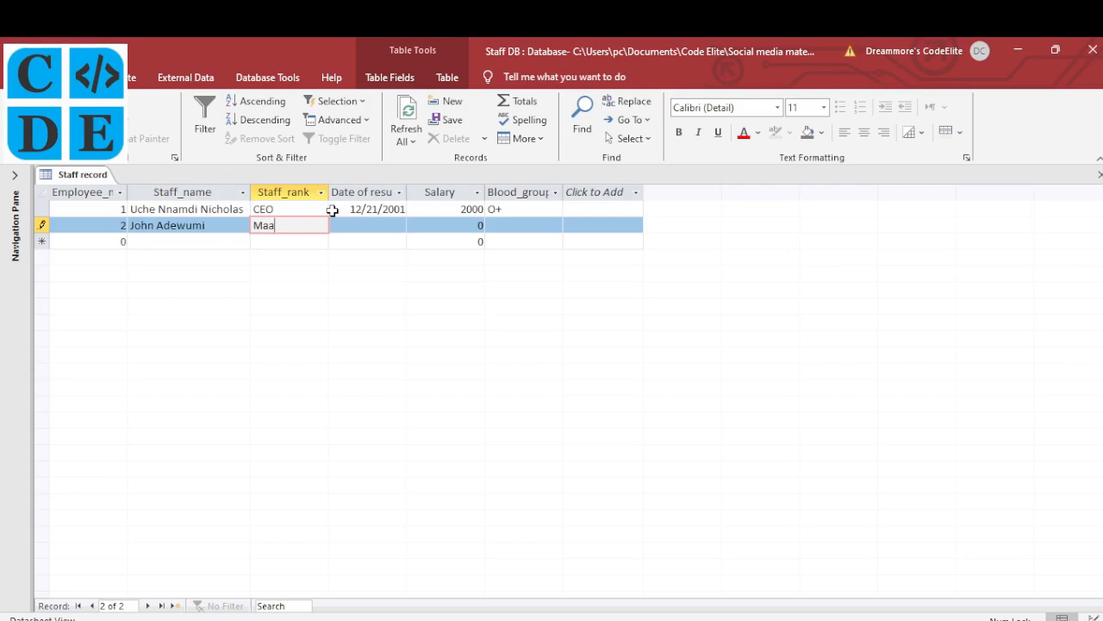
key(BackSpace)
text(nager)
key(Tab)
text(12/)
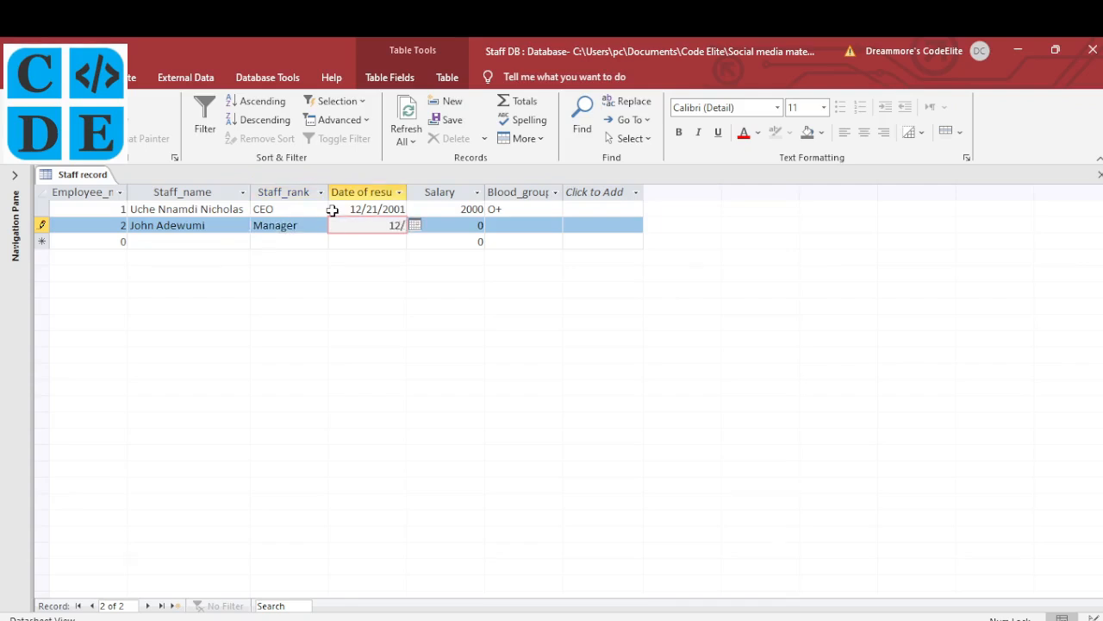
text(30/2002)
key(Tab)
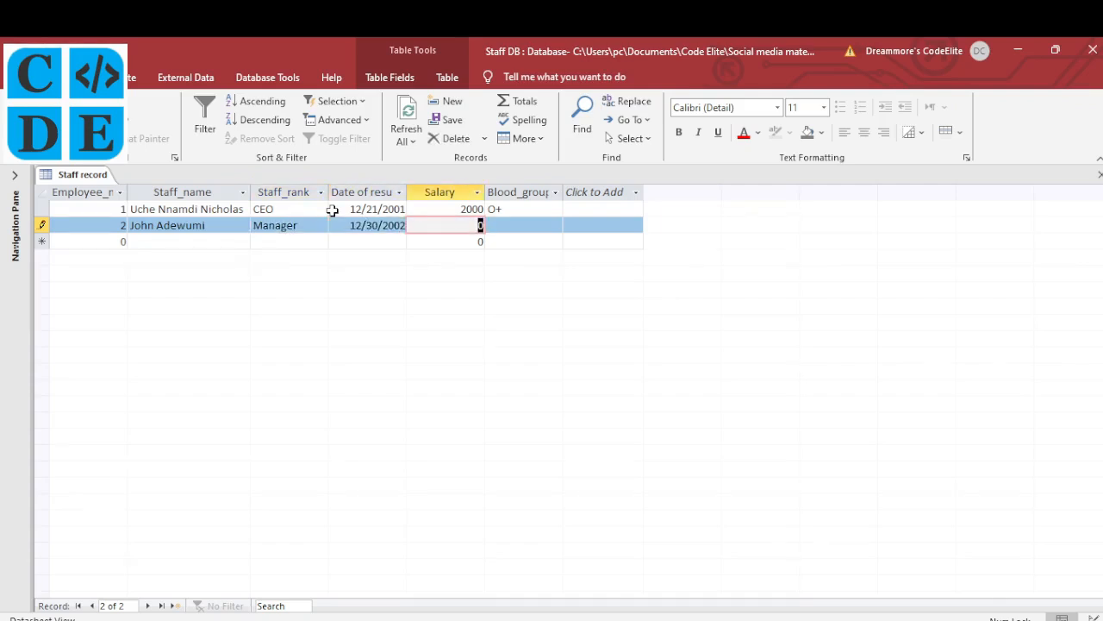
text(1600)
key(Tab)
text(AB)
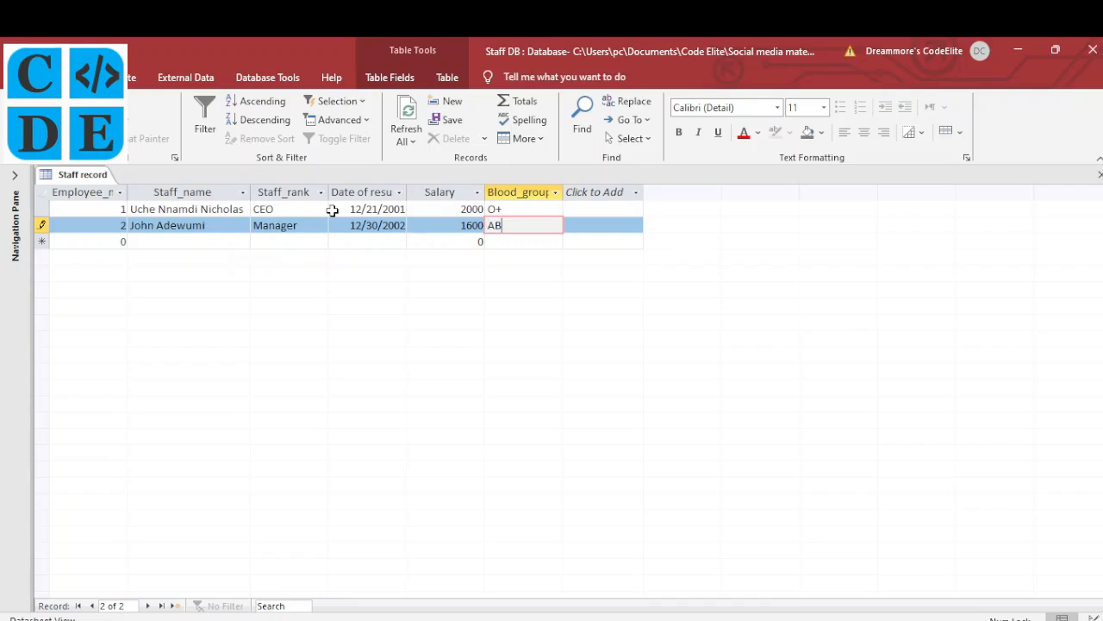
text(-)
Enter record 3: the staff member's name, rank HRM, 12/23/2001, salary 1700, blood group A+
key(Tab)
key(Tab)
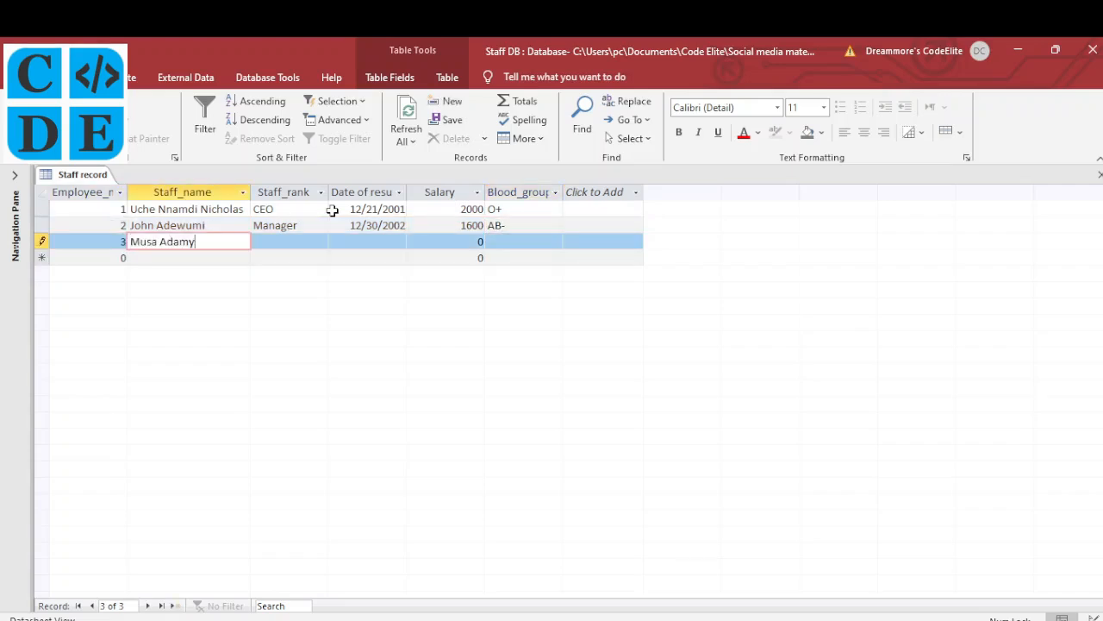
key(Tab)
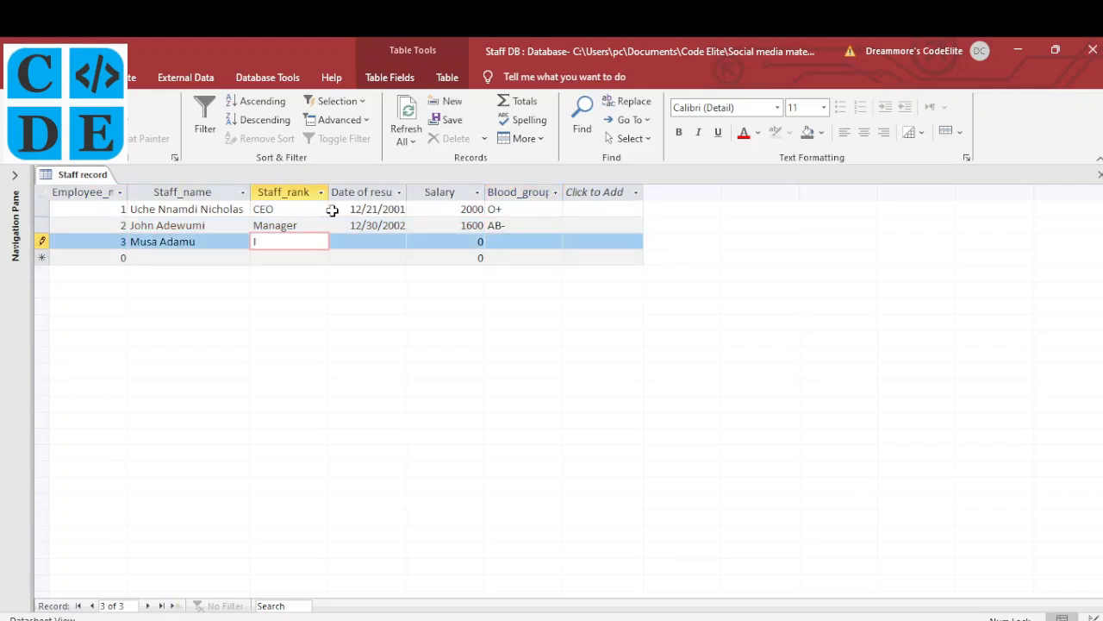
text(HRM)
key(Tab)
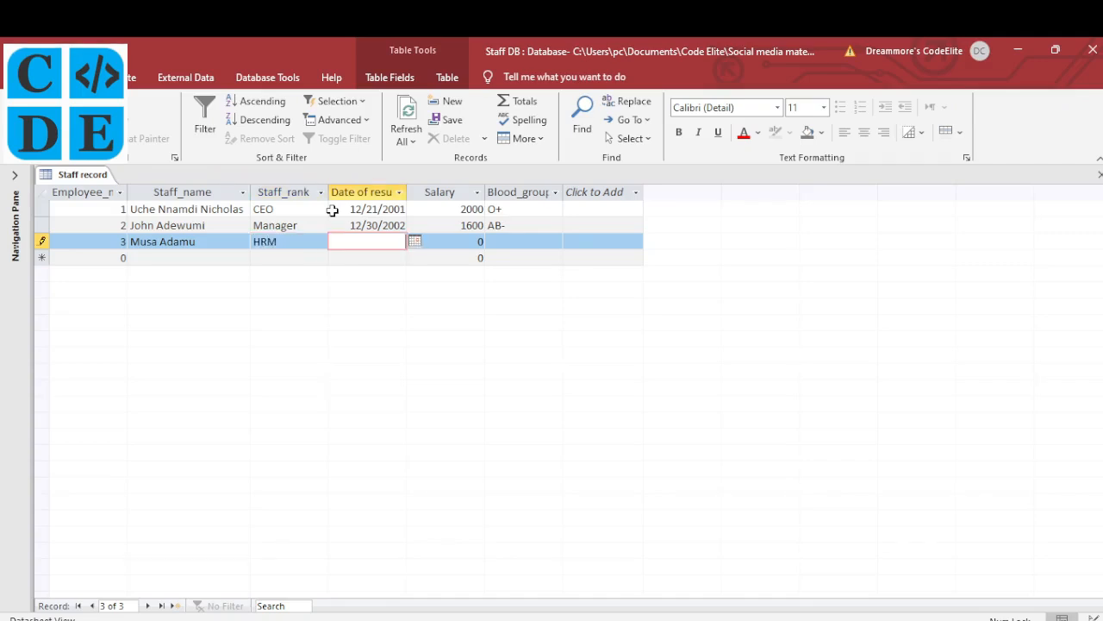
text(12/23/2001)
key(Tab)
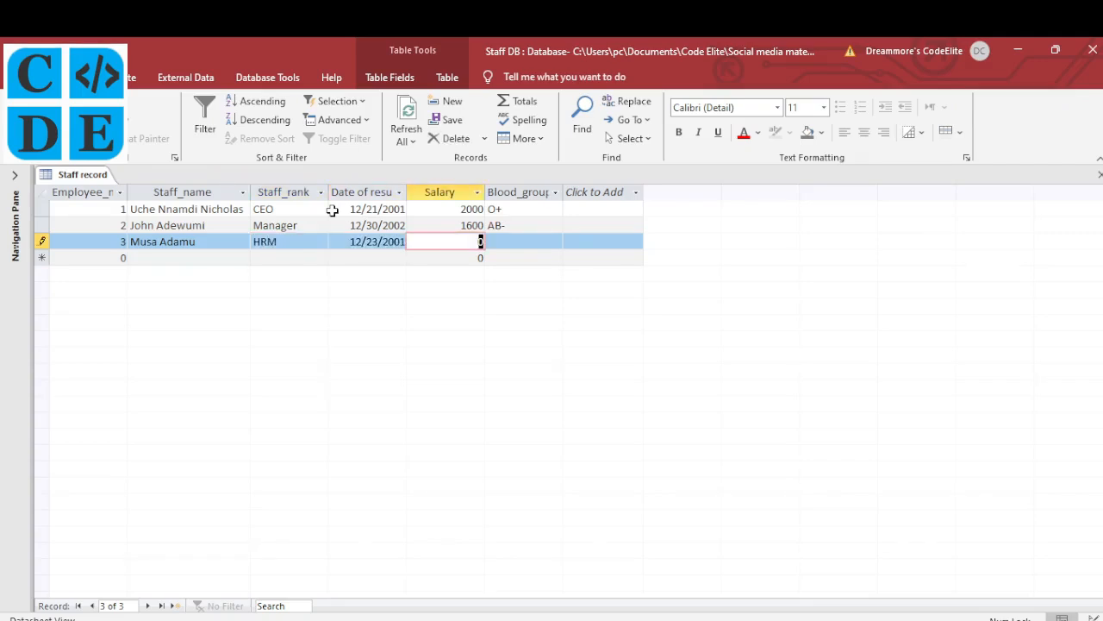
text(1700)
key(Tab)
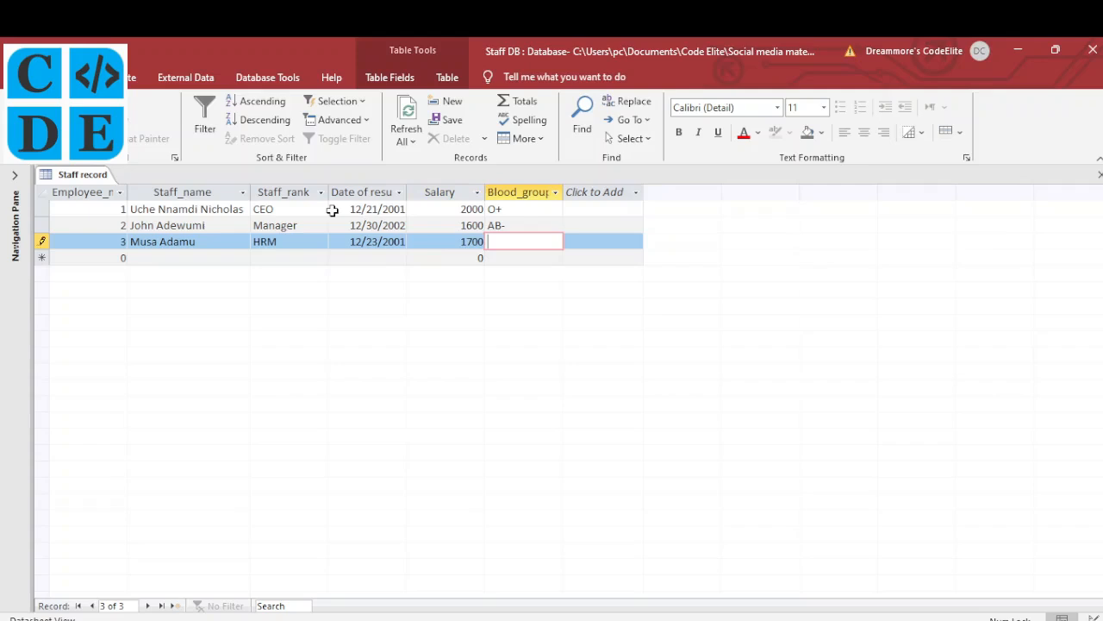
text(A+)
key(Tab)
Enter record 4: the staff member's name, rank IT Manager, 2/22/2007, salary 1600, blood group B-
key(Tab)
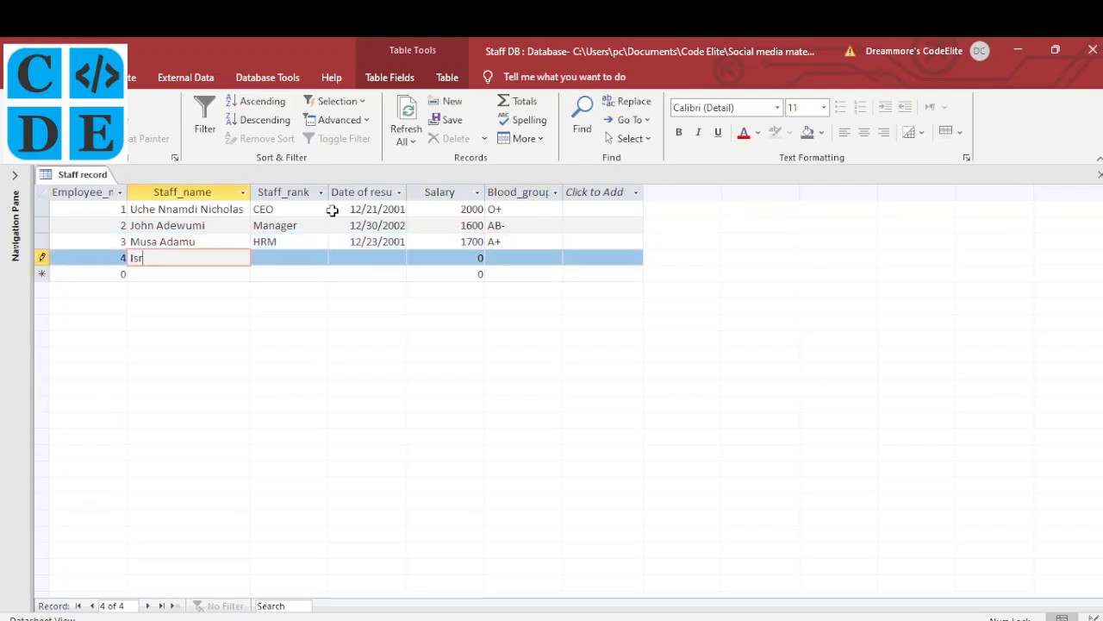
key(Tab)
text(IT Manager)
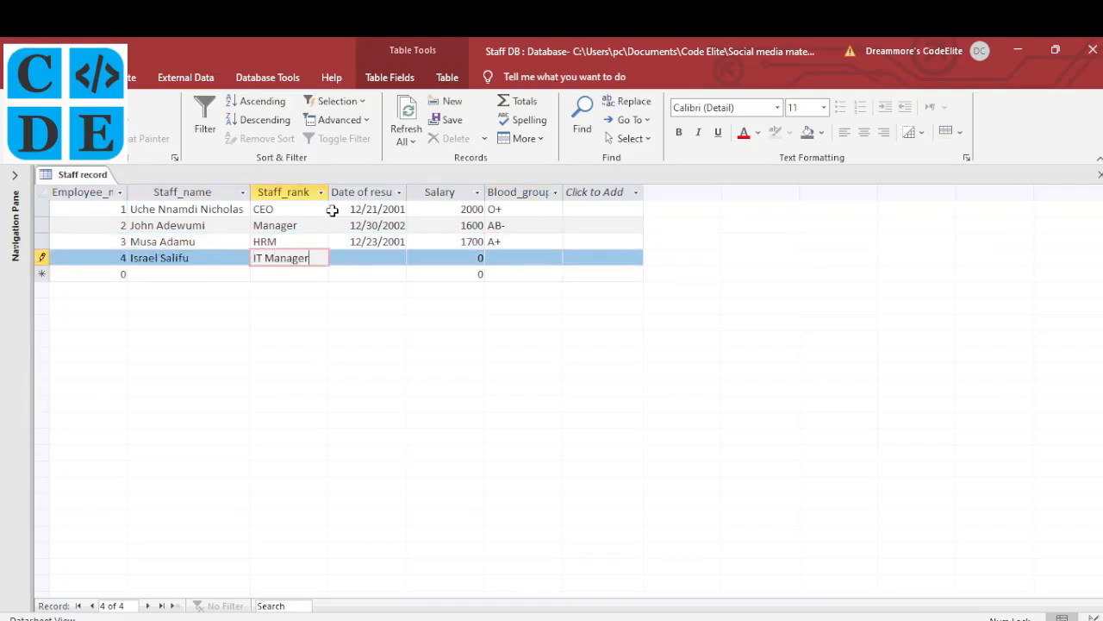
key(Tab)
text(2/22/2007)
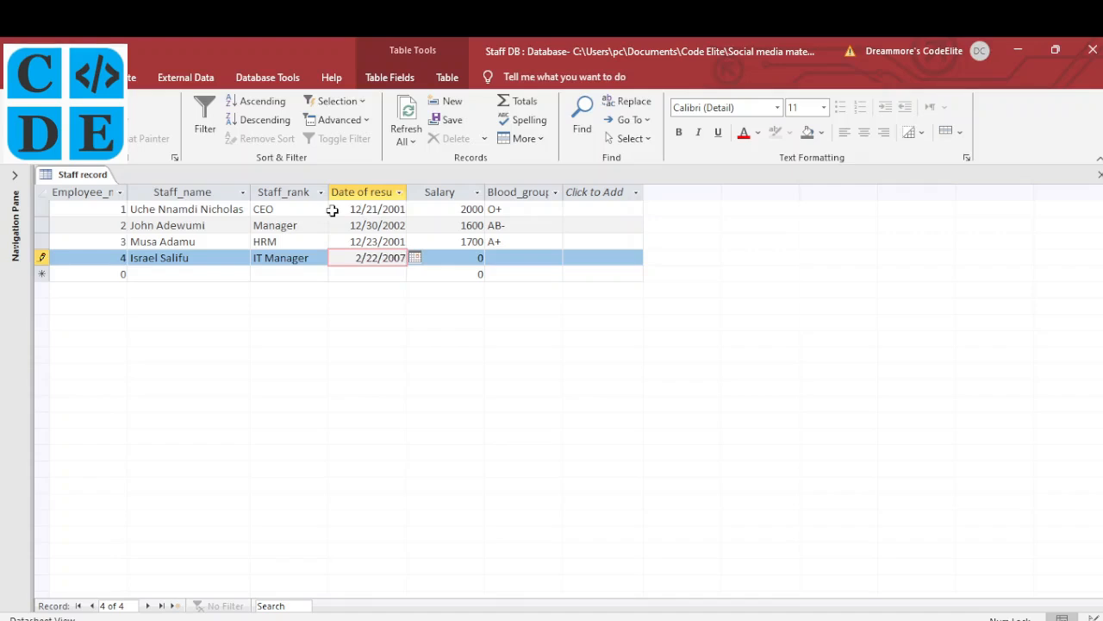
key(Tab)
text(1600)
key(Tab)
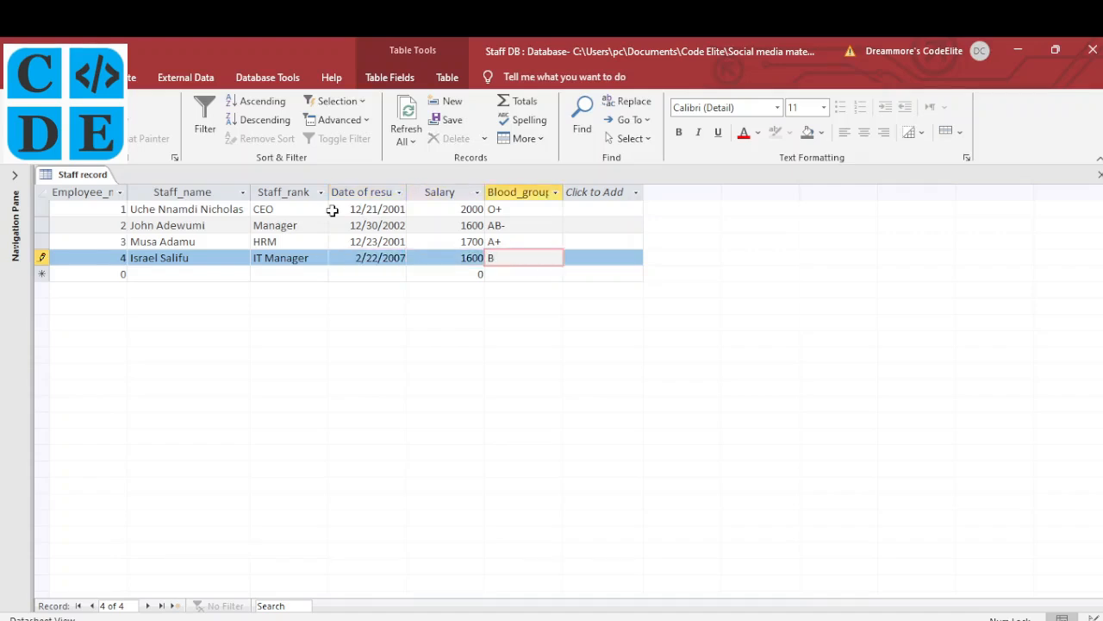
text(B-)
key(Tab)
Enter record 5: the staff member's name, rank Admin Staff, 3/22/2007, salary 1500, blood group A+
key(Tab)
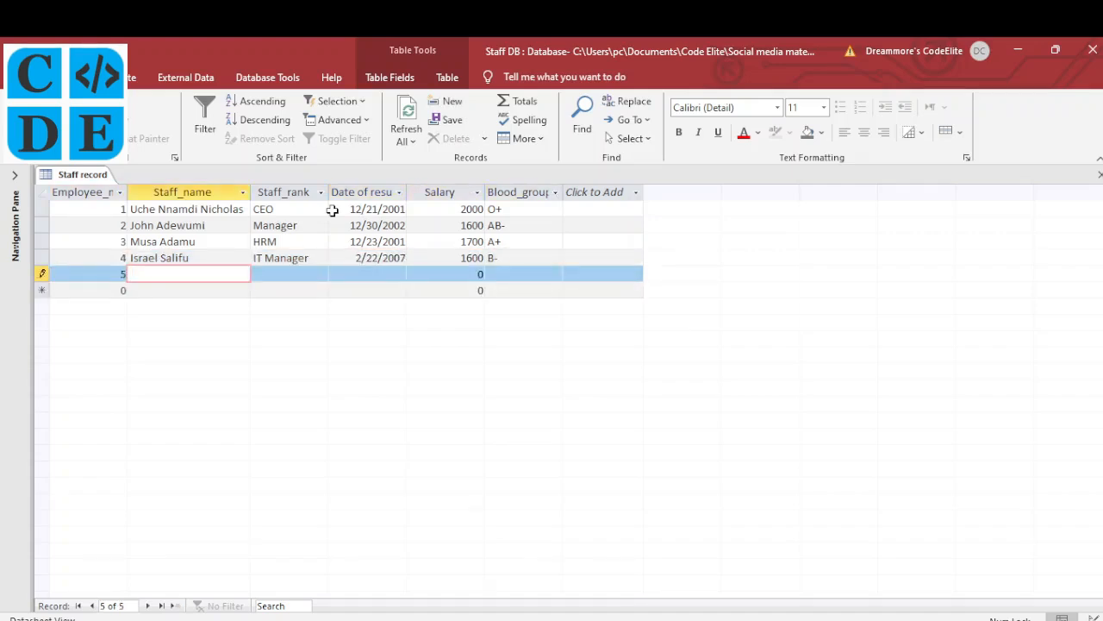
text(omfort)
key(Tab)
text(Admin Staff)
key(Tab)
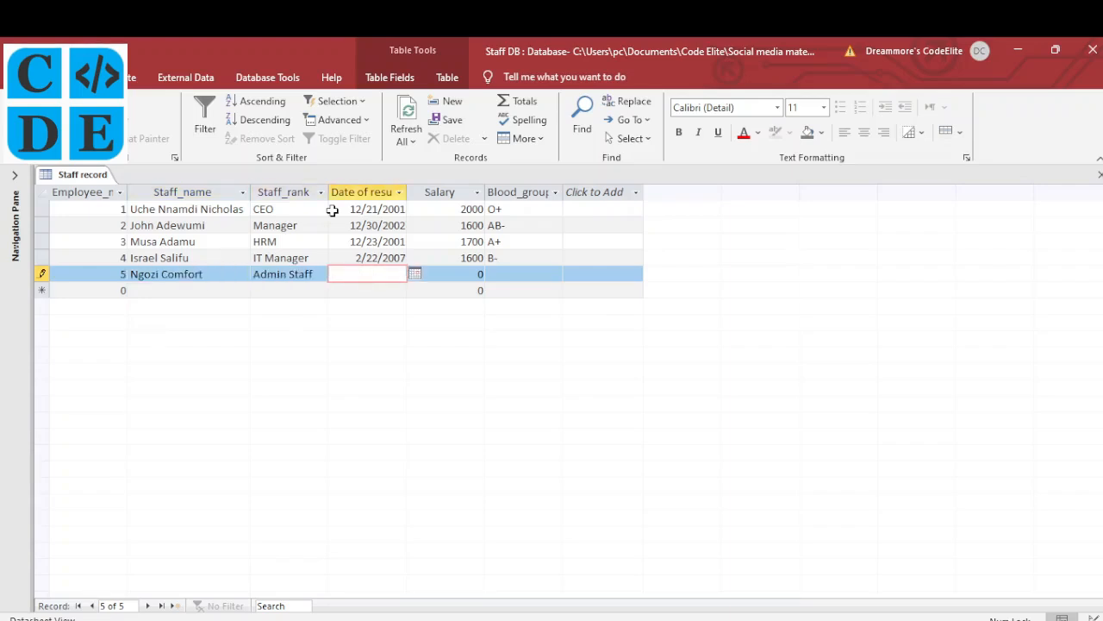
text(3/22/2007)
key(Tab)
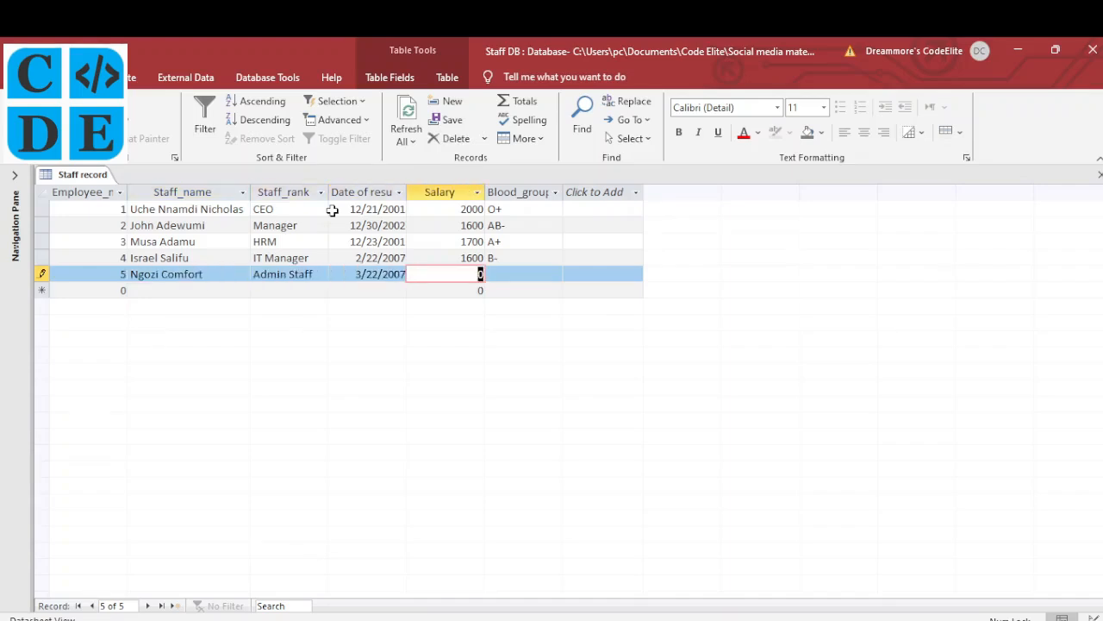
text(1500)
key(Tab)
text(A+)
Enter record 6: the staff member's name, rank Admin Staff, 7/4/2009, salary 1500, blood group O
key(Tab)
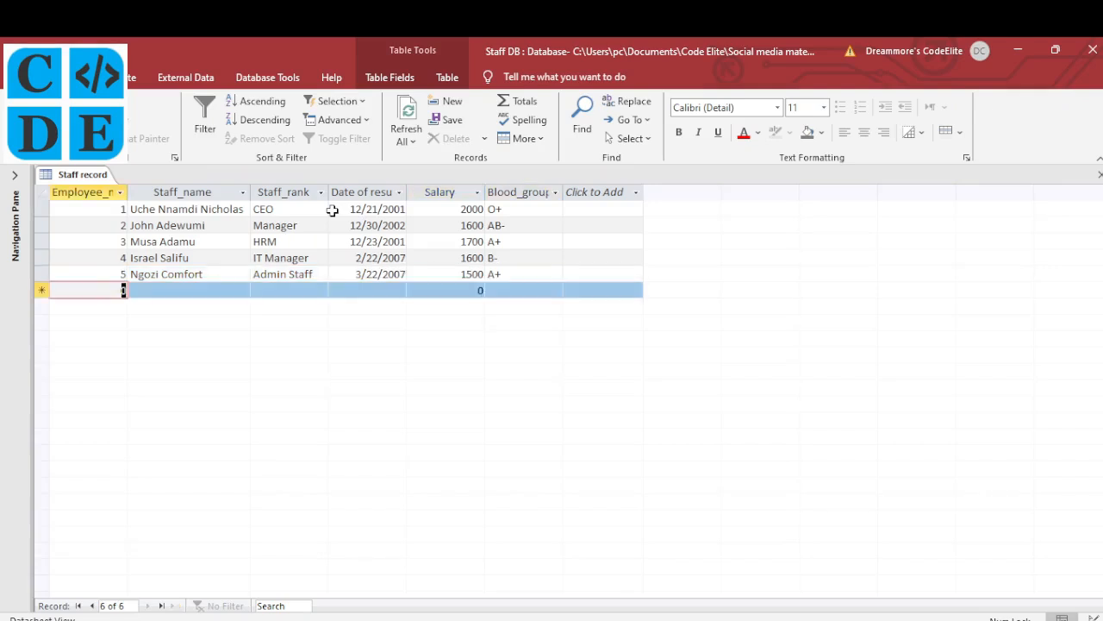
key(Tab)
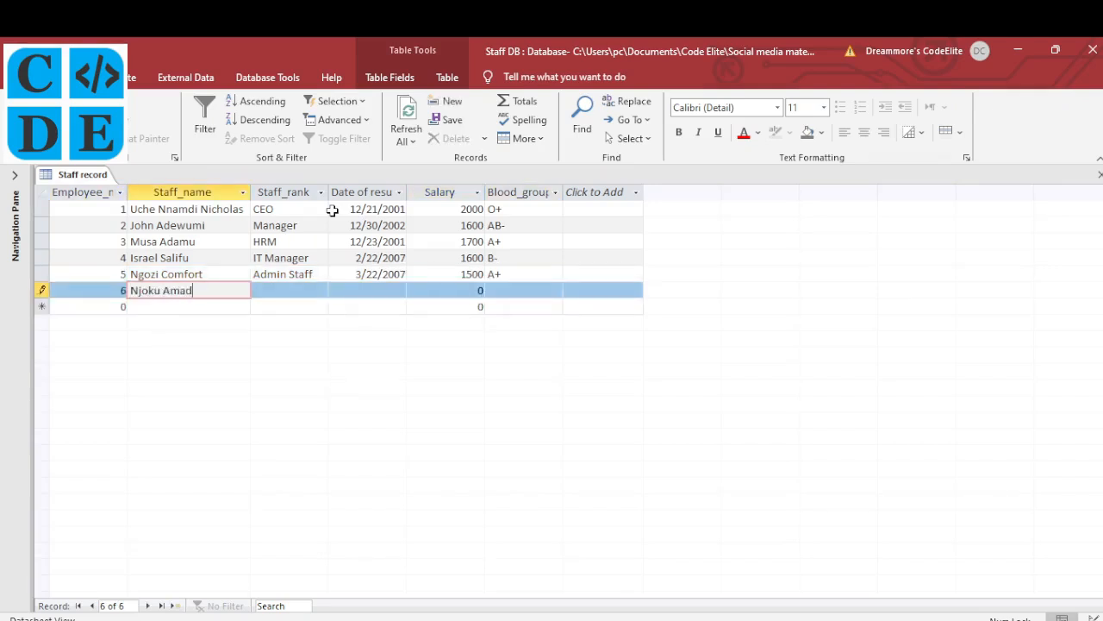
key(Tab)
text(Admin Staff)
key(Tab)
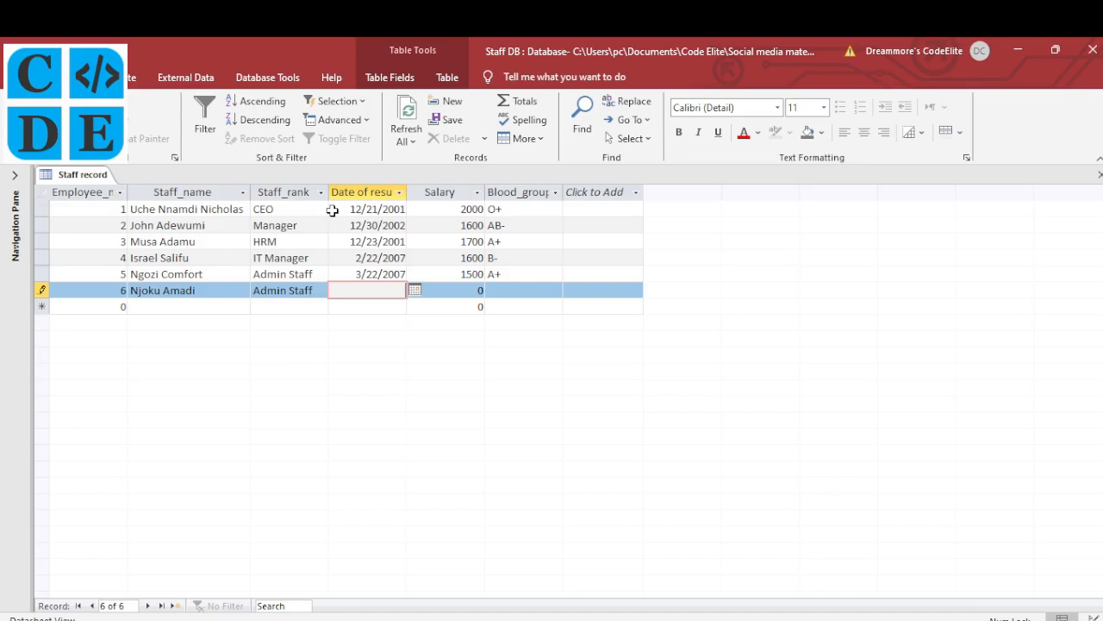
text(7/4/2009)
key(Tab)
text(1500)
key(Tab)
text(O)
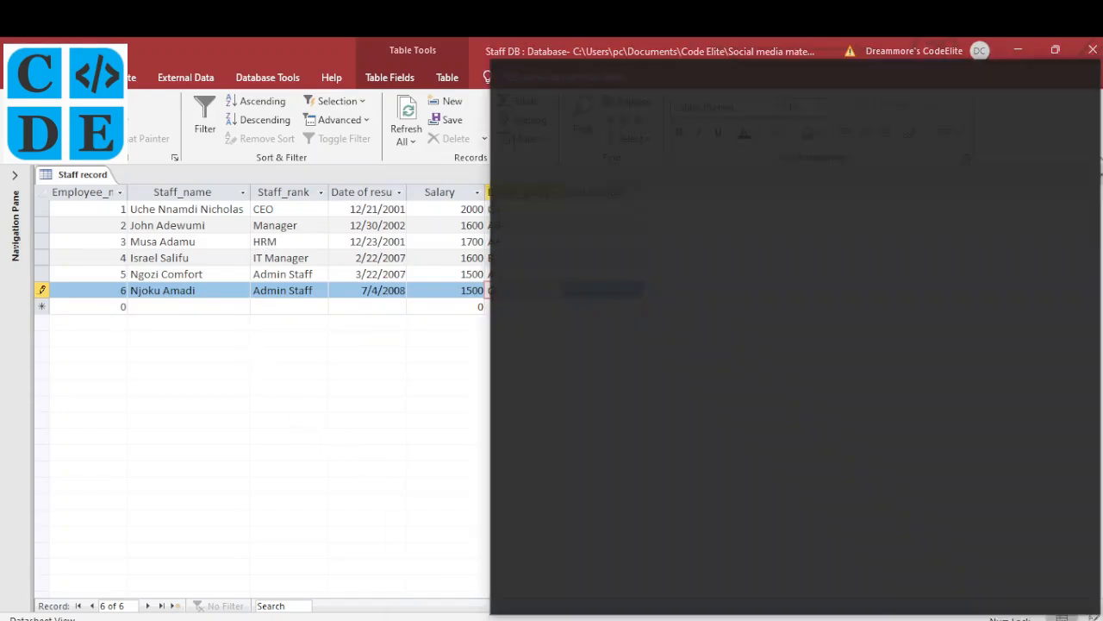
Glance at the past paper, then return to the staff table and stop editing the last cell
click(452, 617)
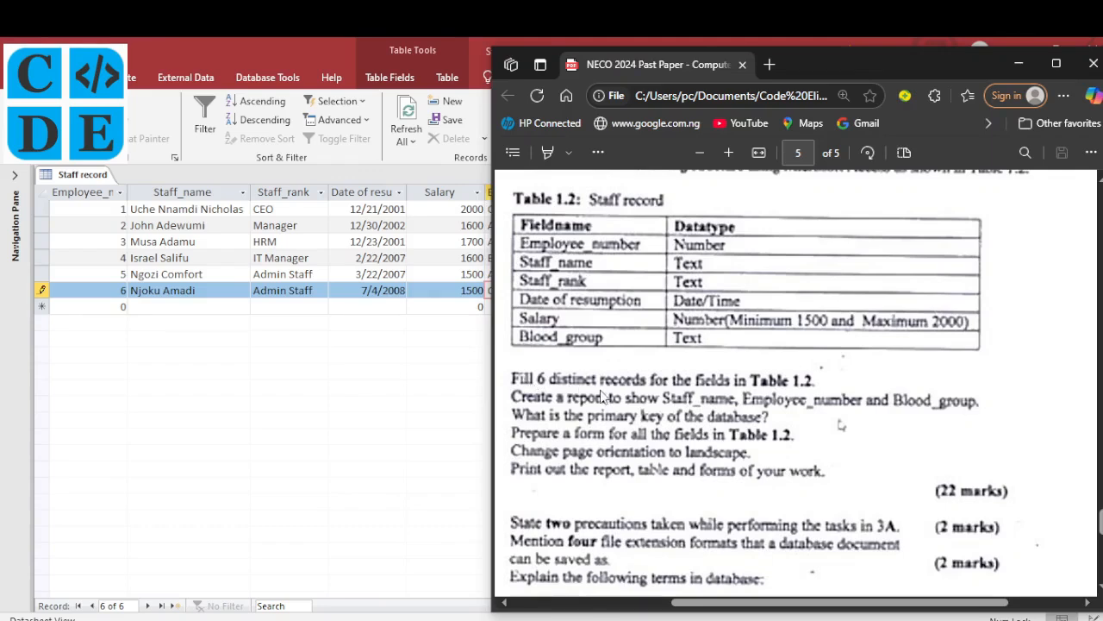
click(186, 293)
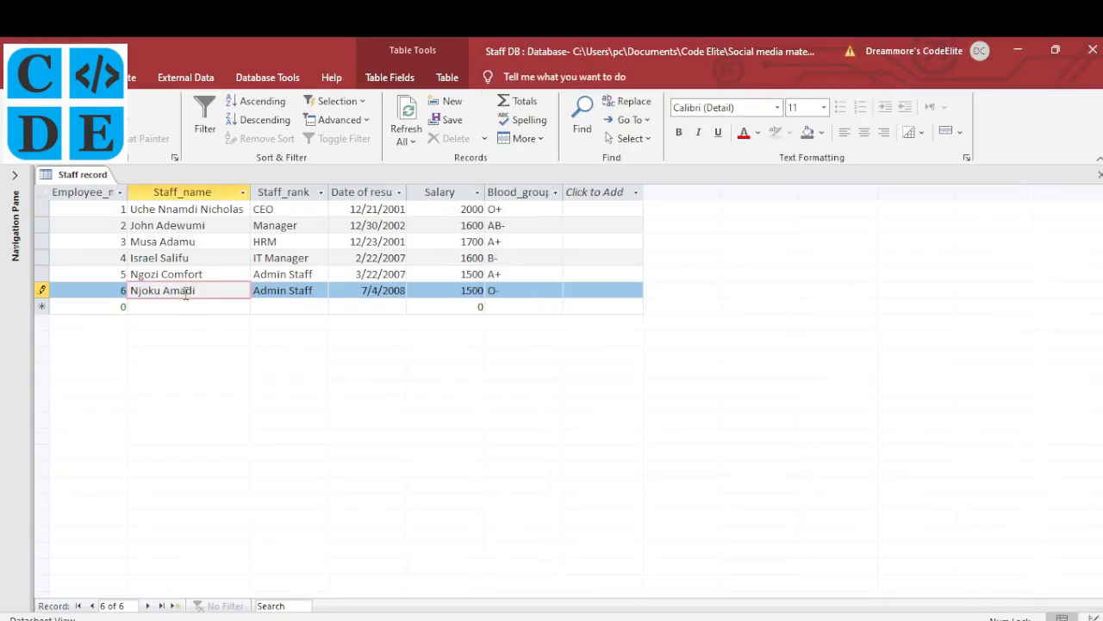
key(Escape)
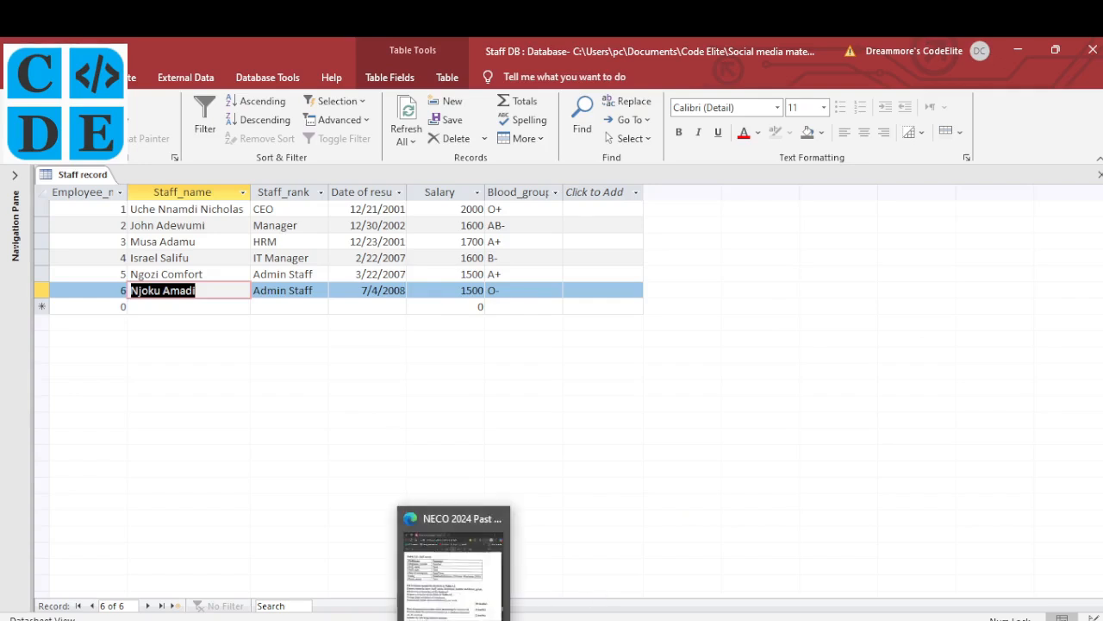
Circle item (i) and tick item (ii) on the past paper with the Draw pen
click(453, 616)
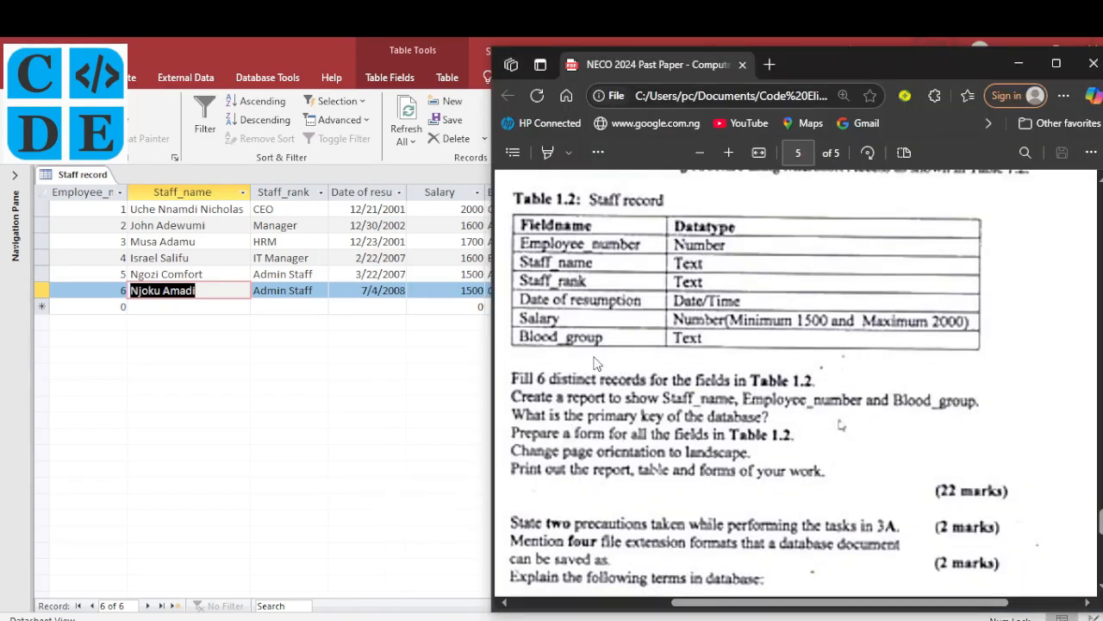
scroll(597, 363, left, 1)
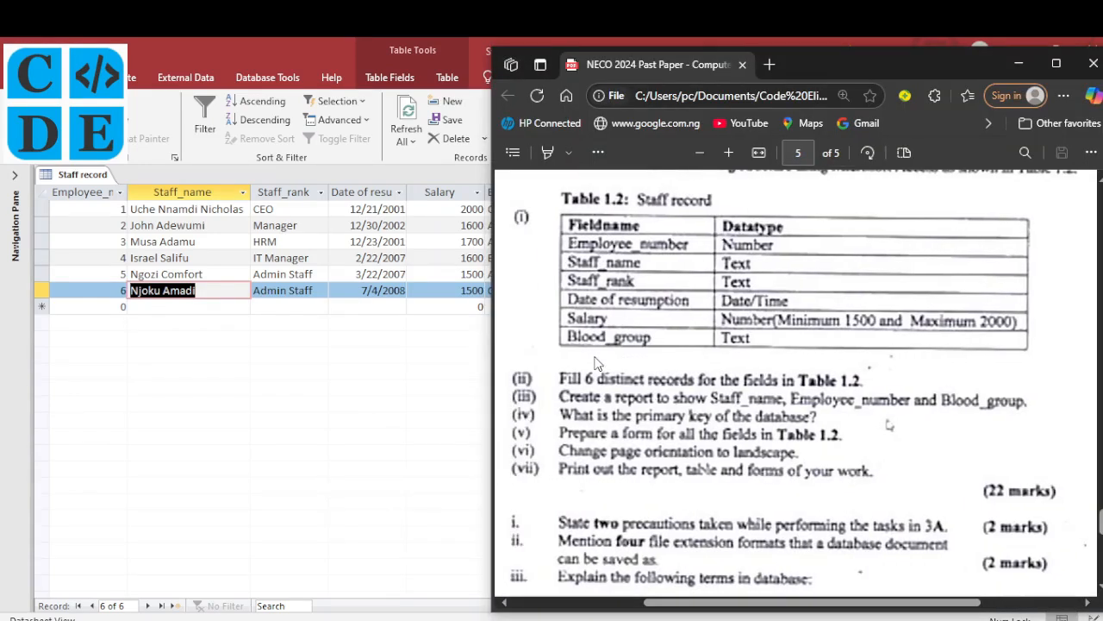
click(567, 152)
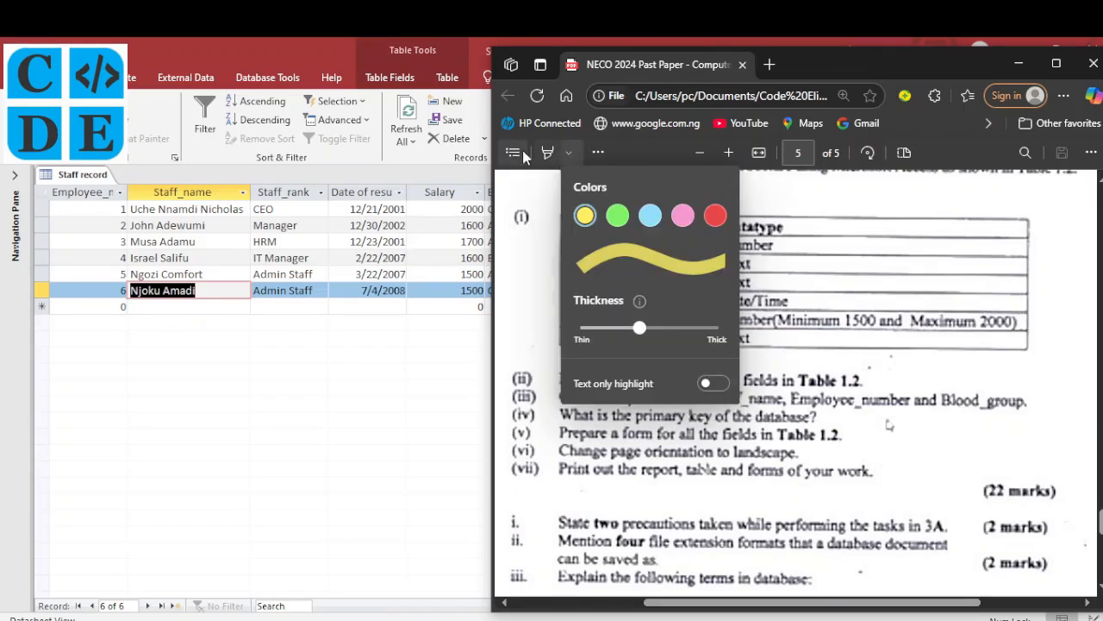
click(598, 152)
click(630, 181)
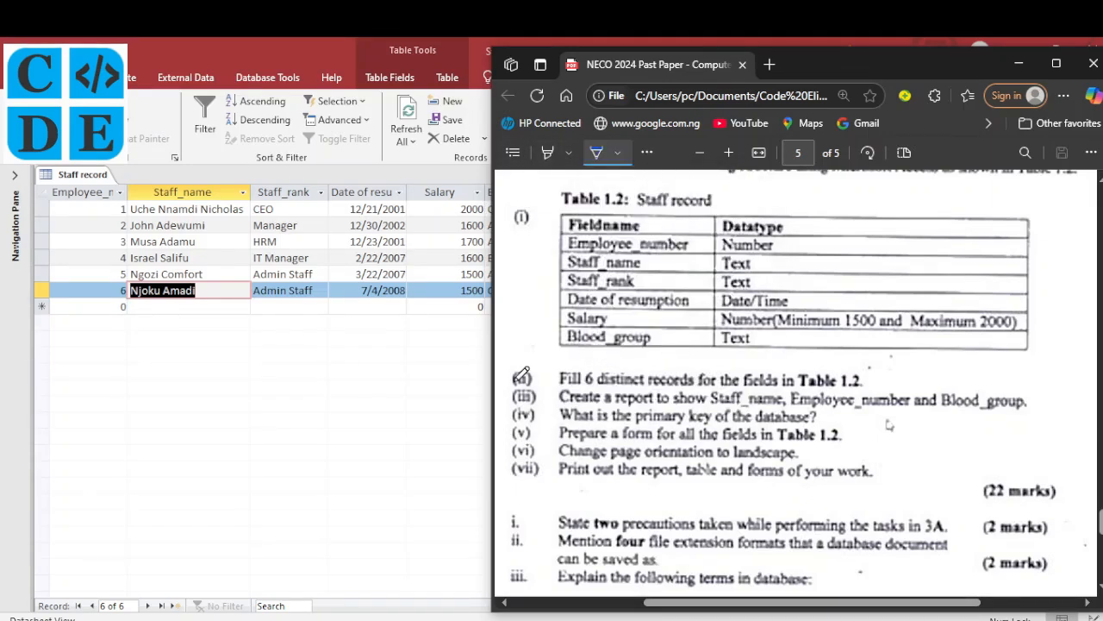
mouse_move(529, 216)
mouse_down()
mouse_move(515, 222)
mouse_move(529, 213)
mouse_up()
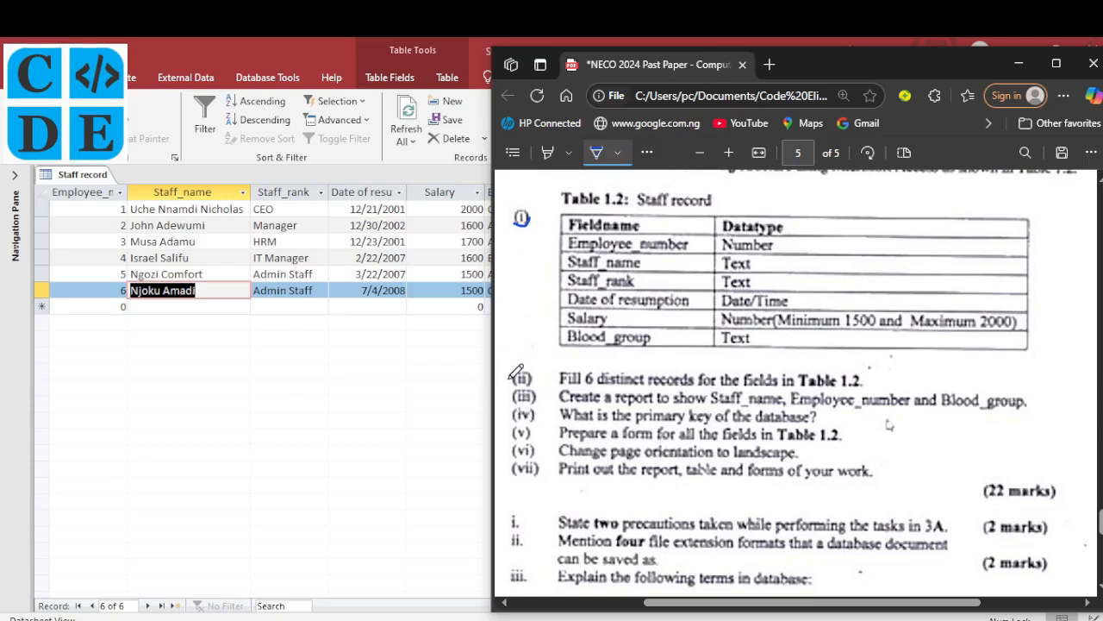
drag(517, 372, 535, 367)
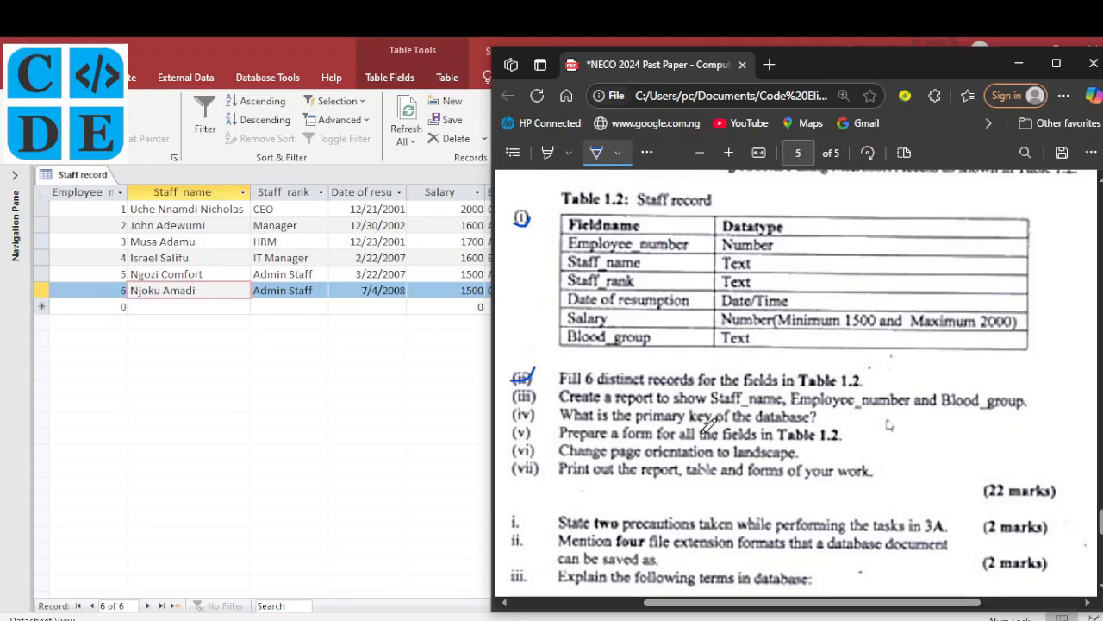
key(alt+Tab)
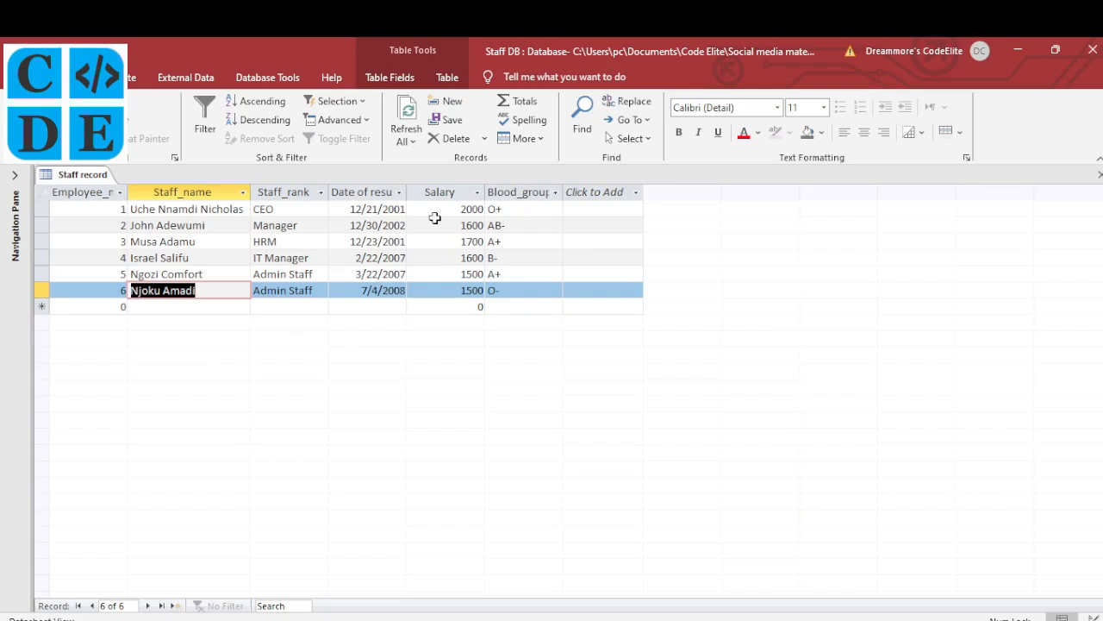
Launch the Report Wizard from the Create tab, checking the past paper's report task
click(131, 79)
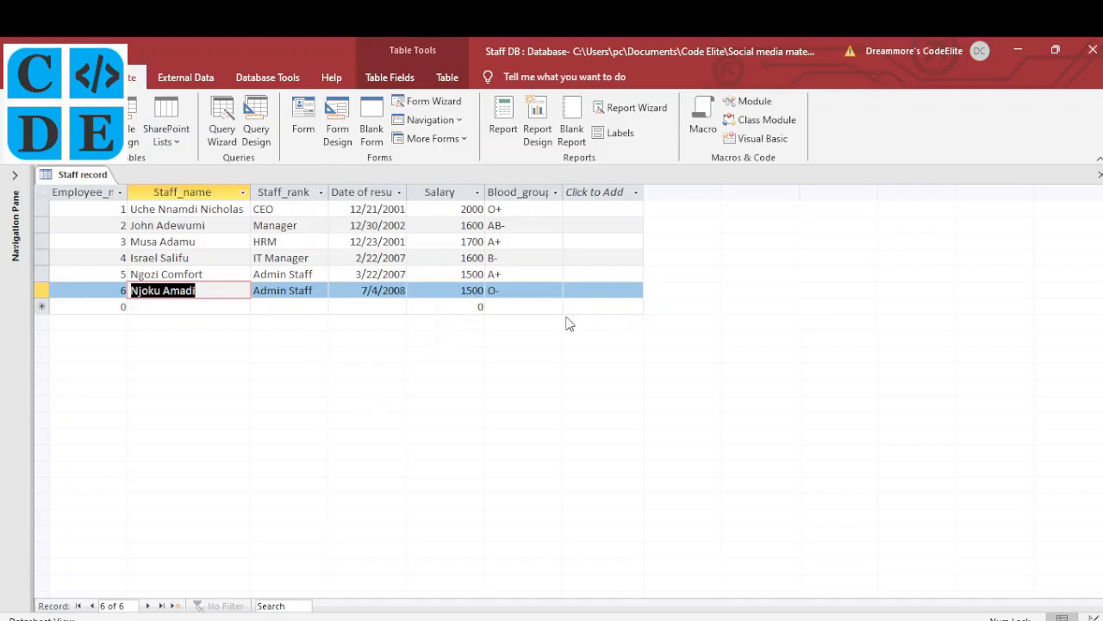
click(622, 108)
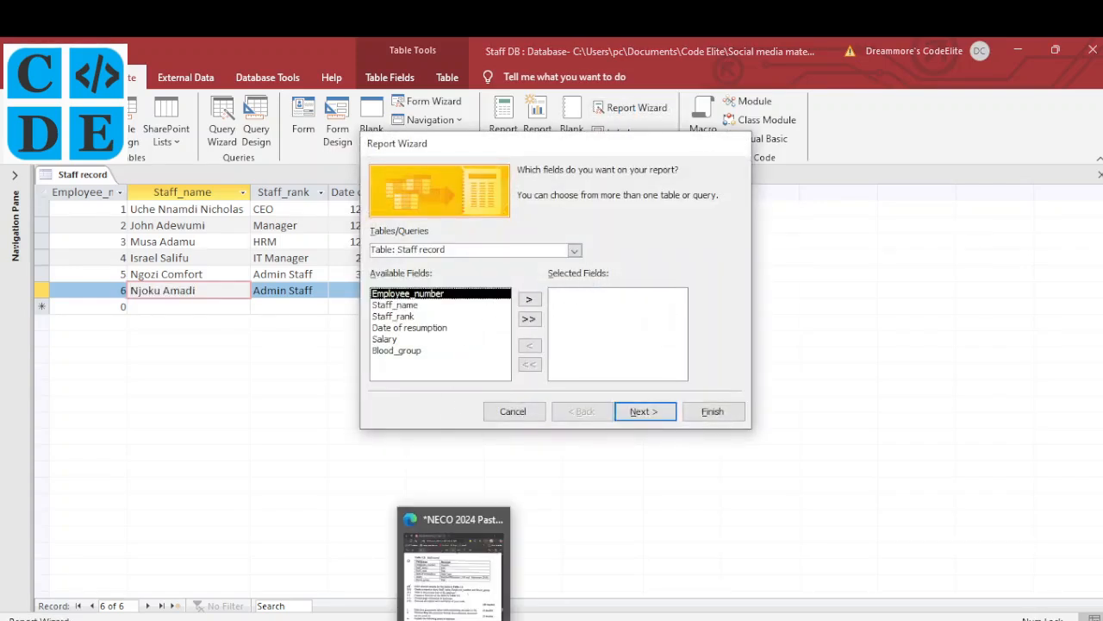
click(452, 582)
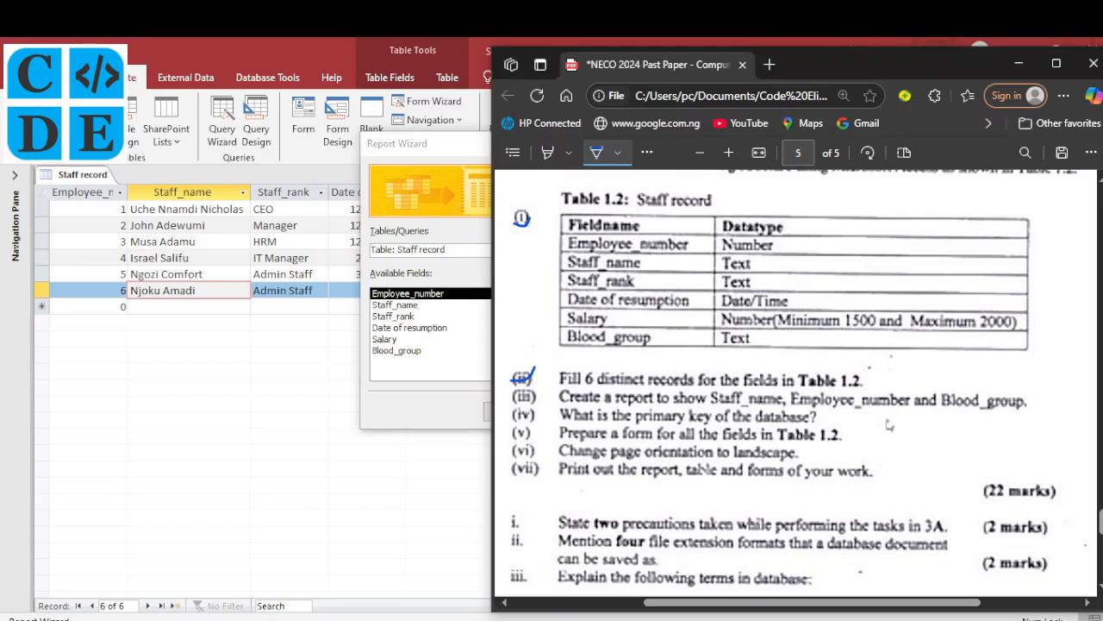
click(457, 614)
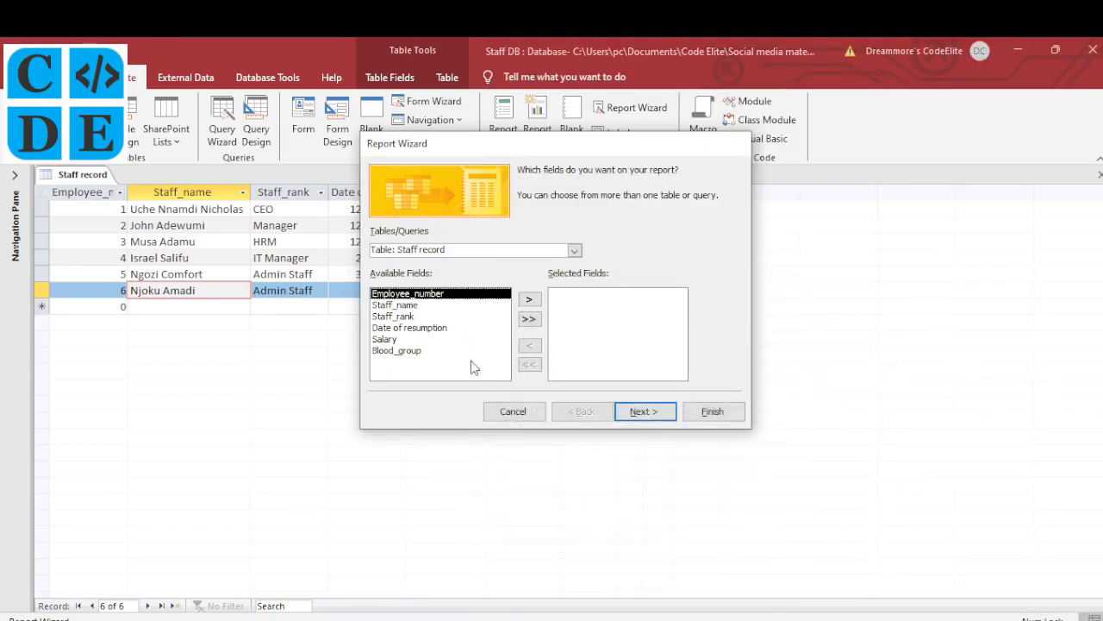
Add Staff_name, Employee_number and Blood_group to the report, removing an accidentally added Staff_rank
click(417, 305)
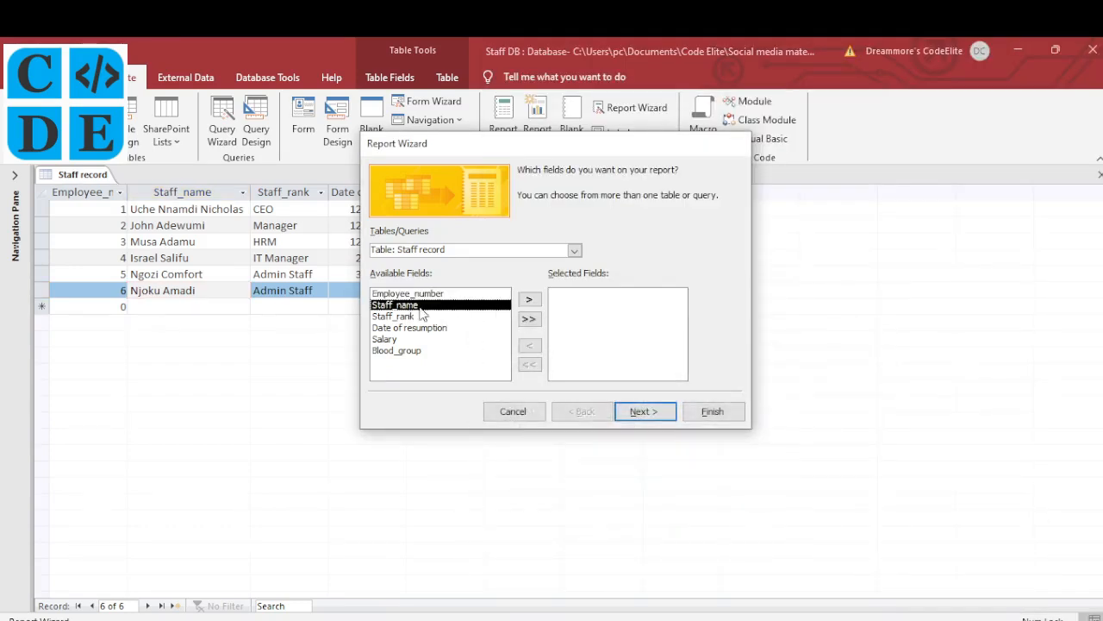
click(529, 299)
click(452, 293)
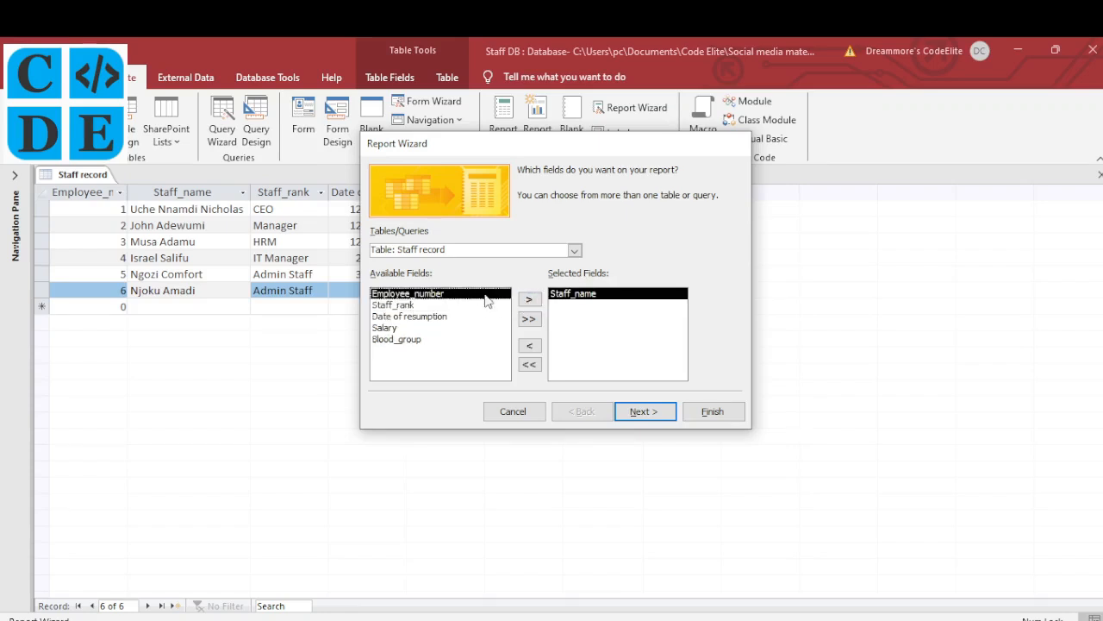
click(529, 299)
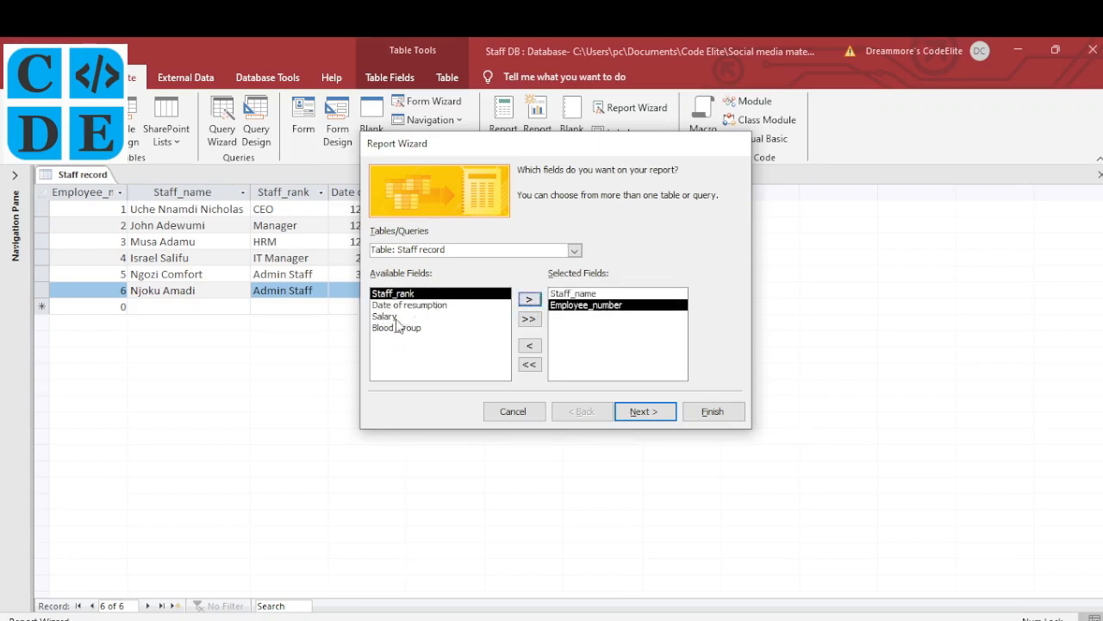
click(398, 328)
click(527, 299)
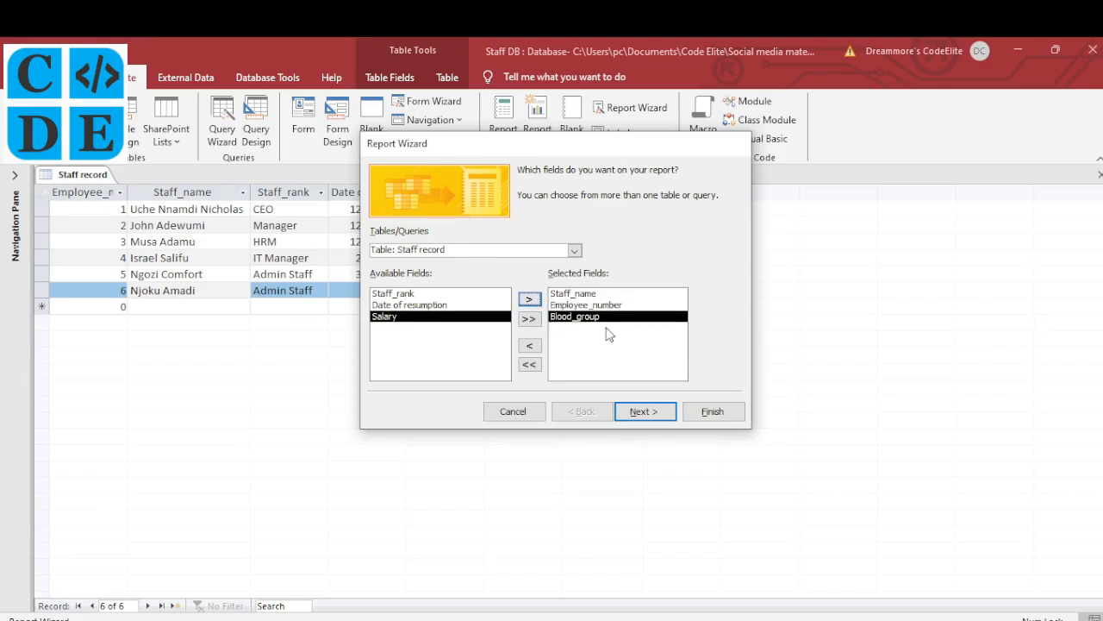
double_click(405, 294)
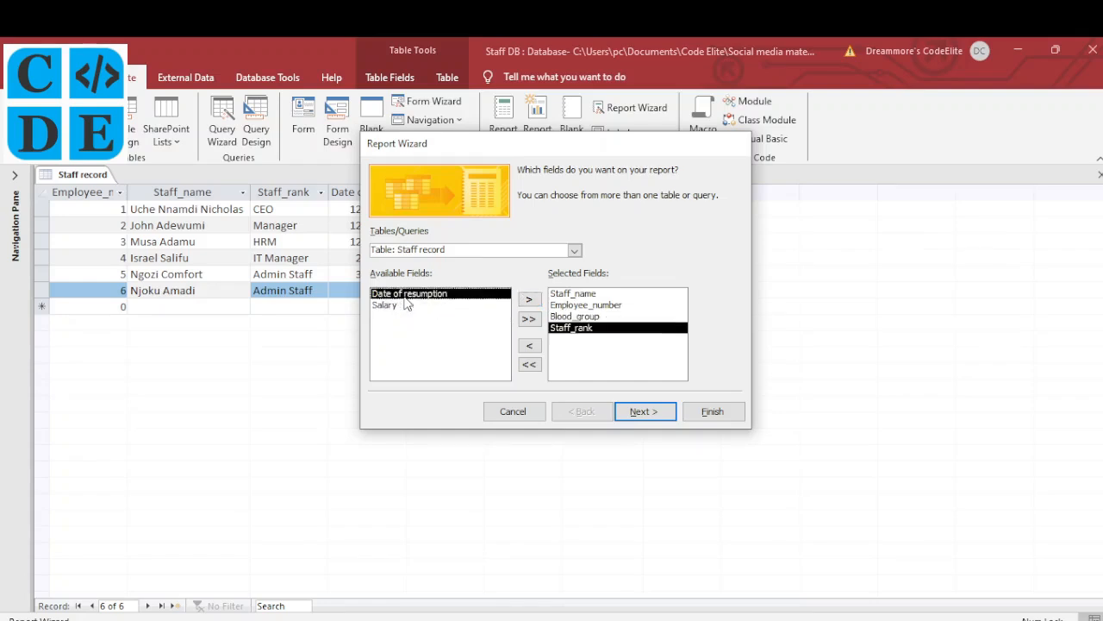
double_click(565, 329)
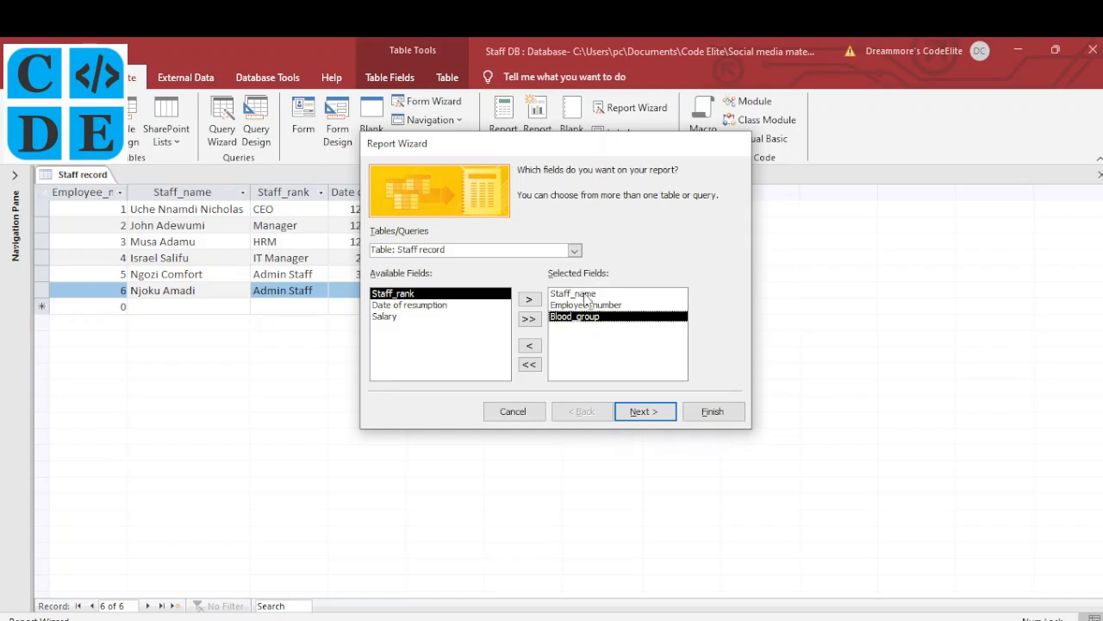
Skip grouping and sorting, choose landscape tabular layout, and title the report 'Staff record report'
click(647, 415)
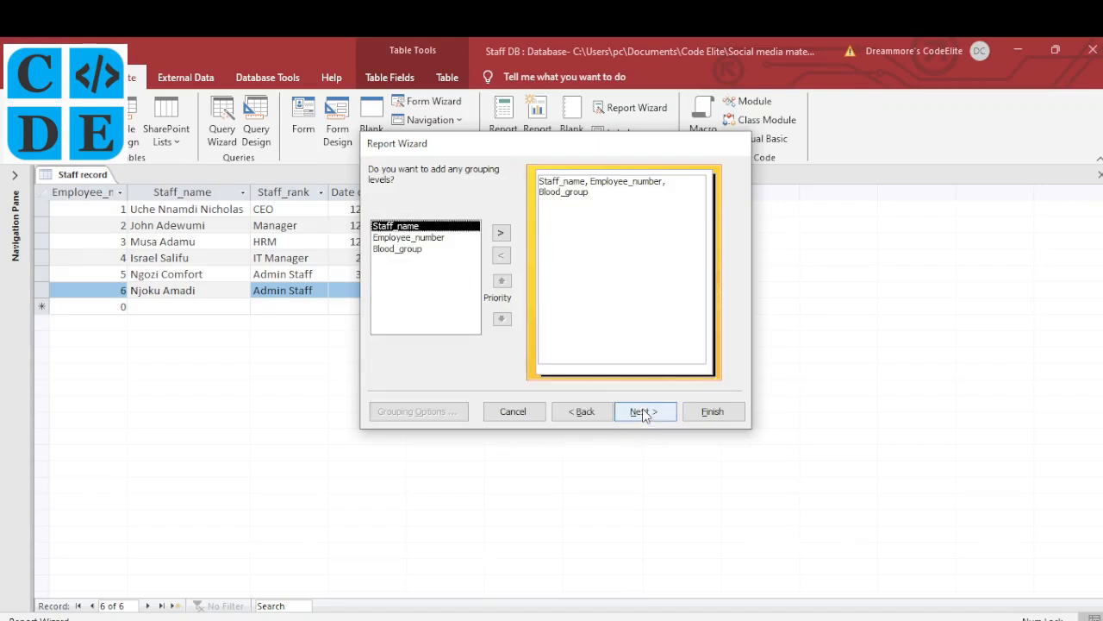
click(643, 412)
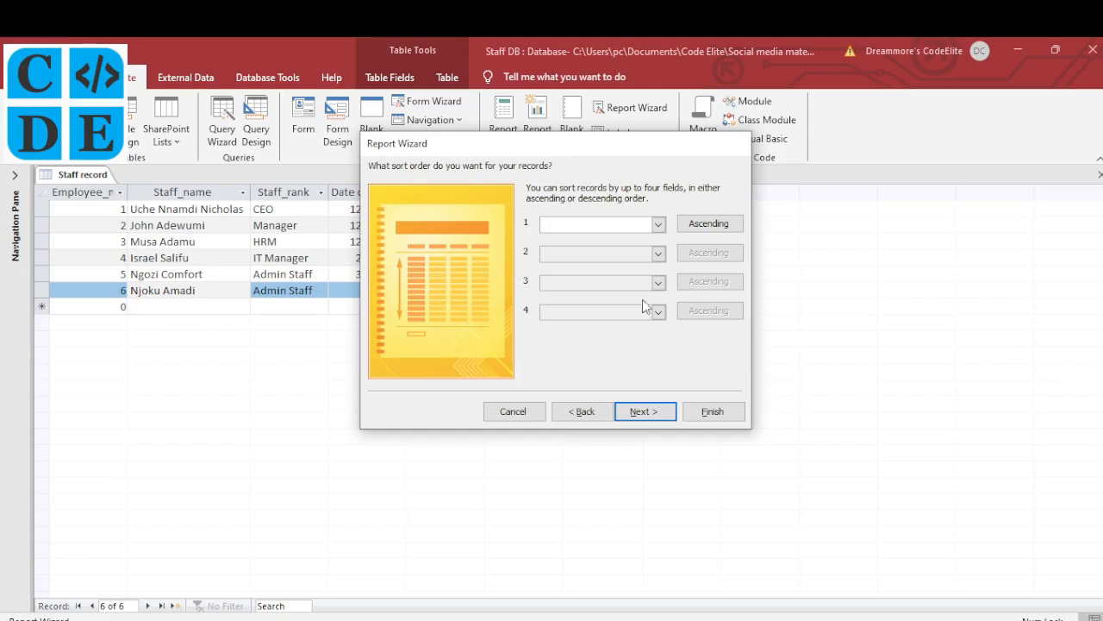
click(651, 414)
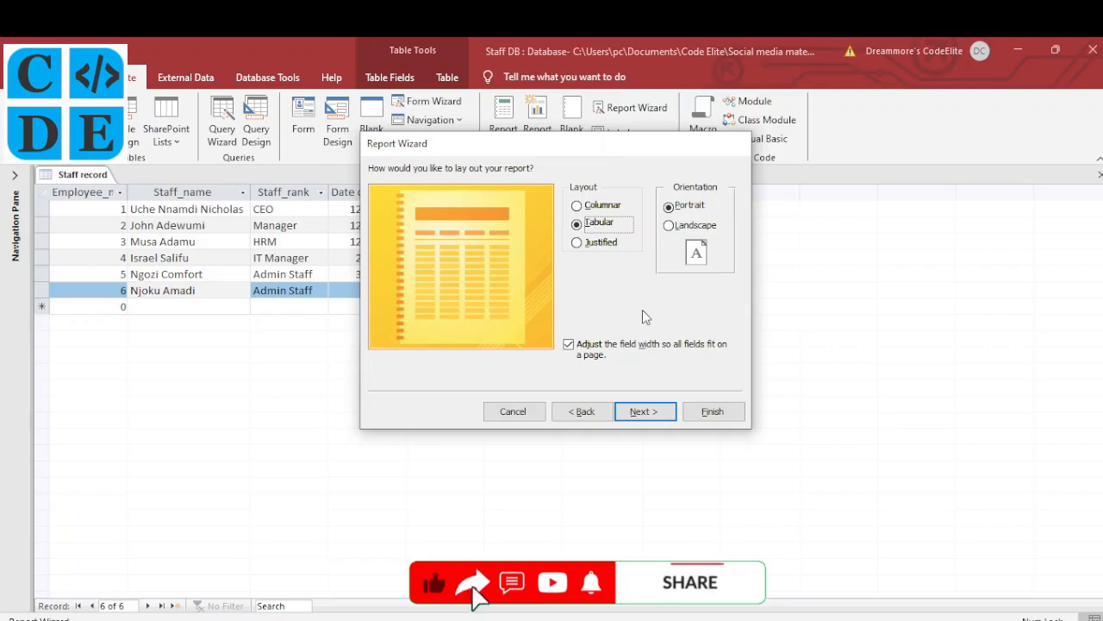
click(681, 226)
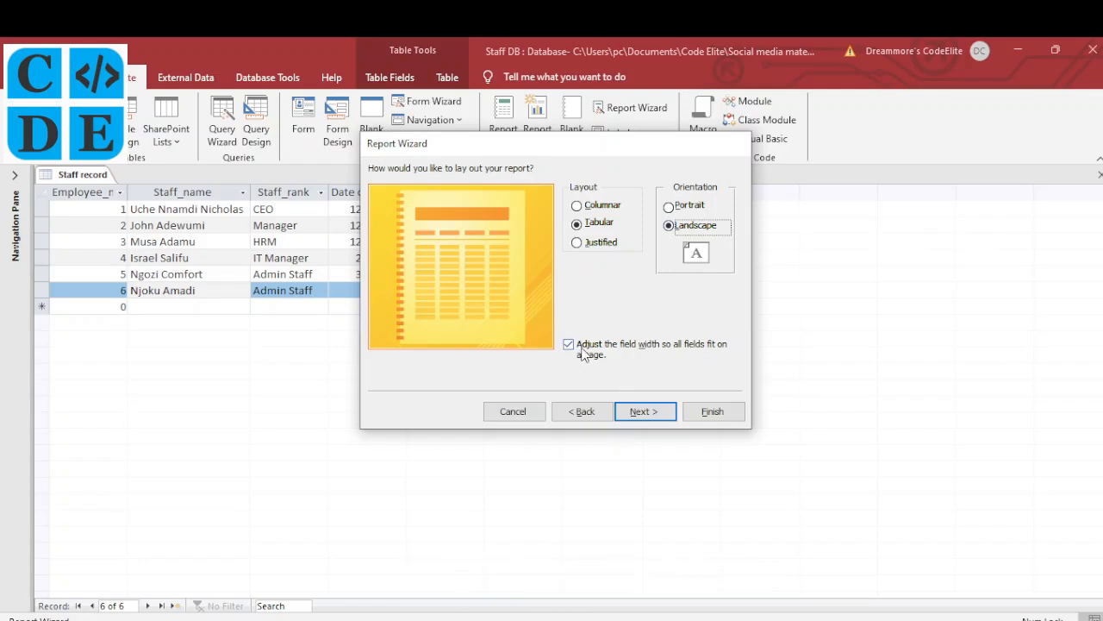
click(642, 412)
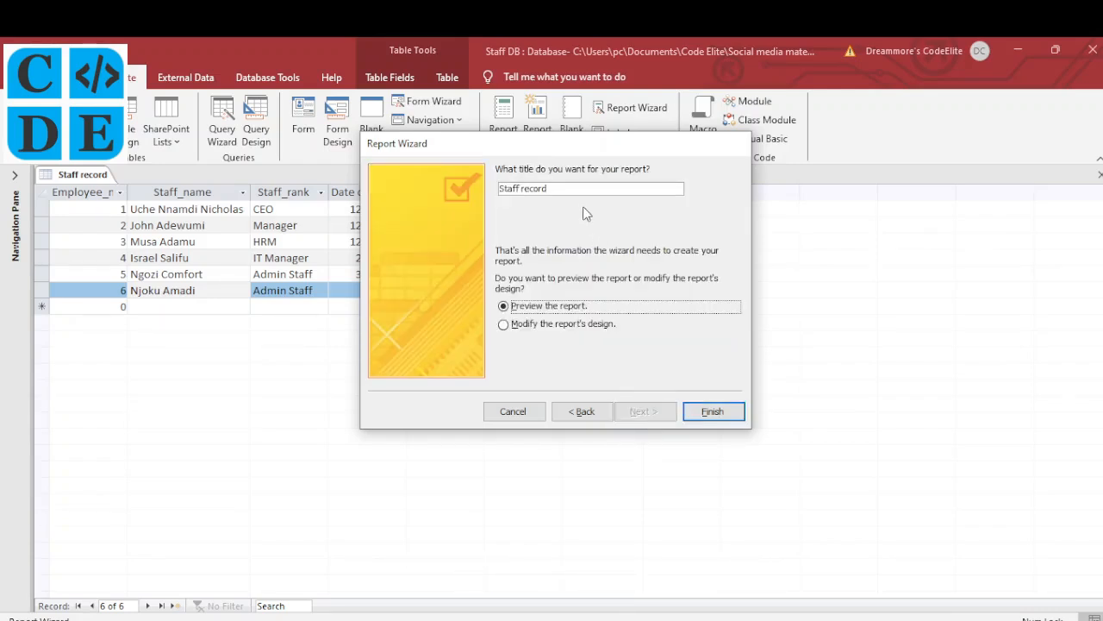
click(585, 192)
text(re)
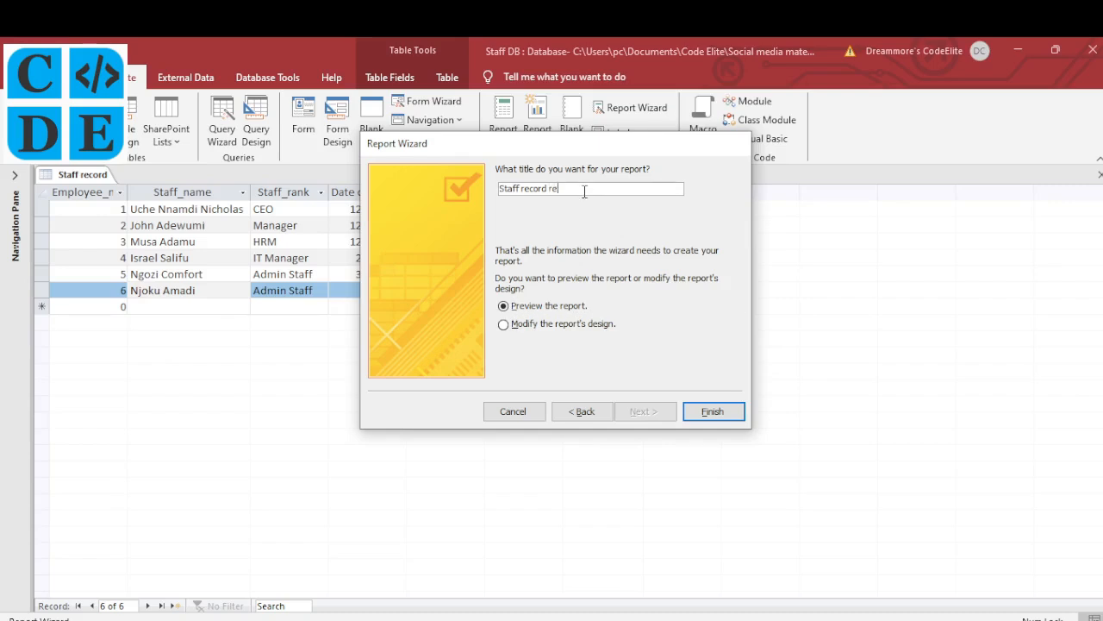
text(port)
click(702, 415)
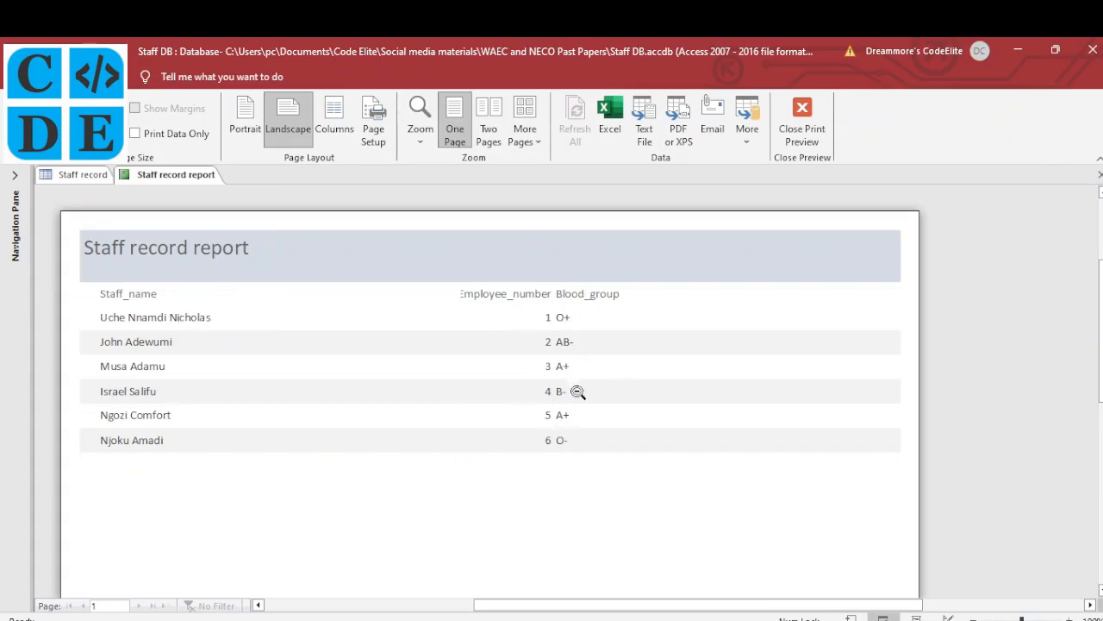
Bring up the view options menu on the Staff record report preview
right_click(387, 259)
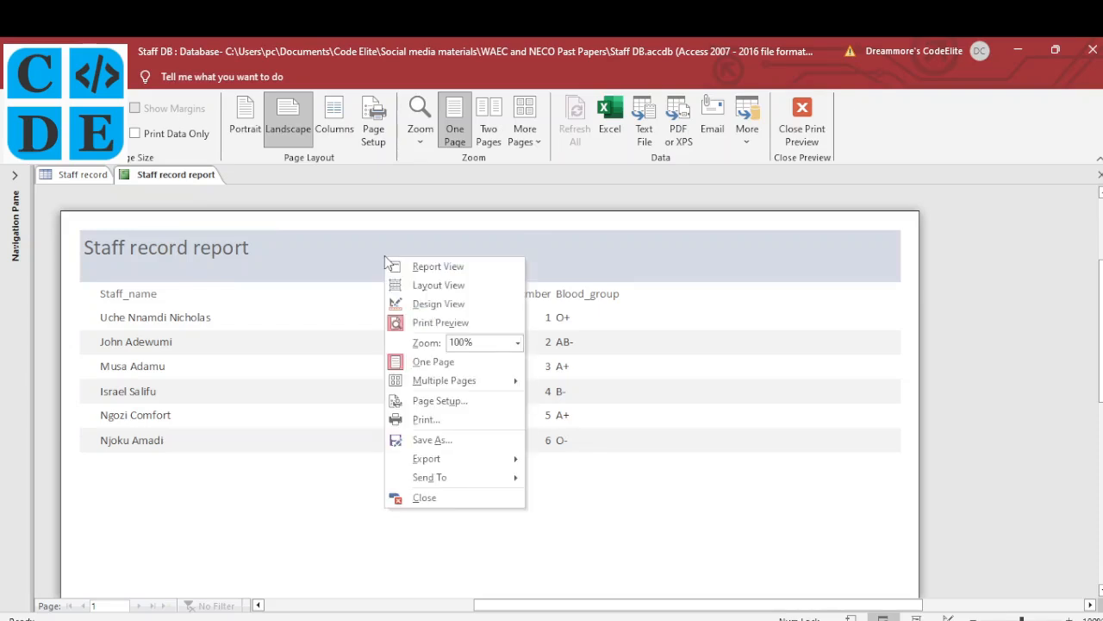
In Layout View, narrow the Staff_name column heading and values
click(447, 286)
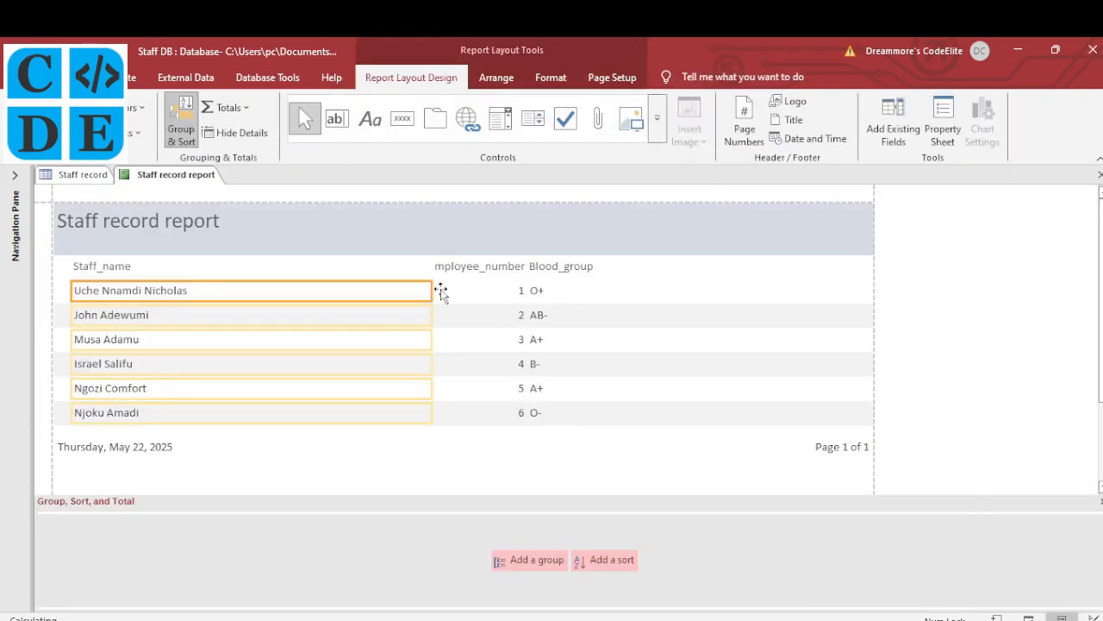
click(402, 268)
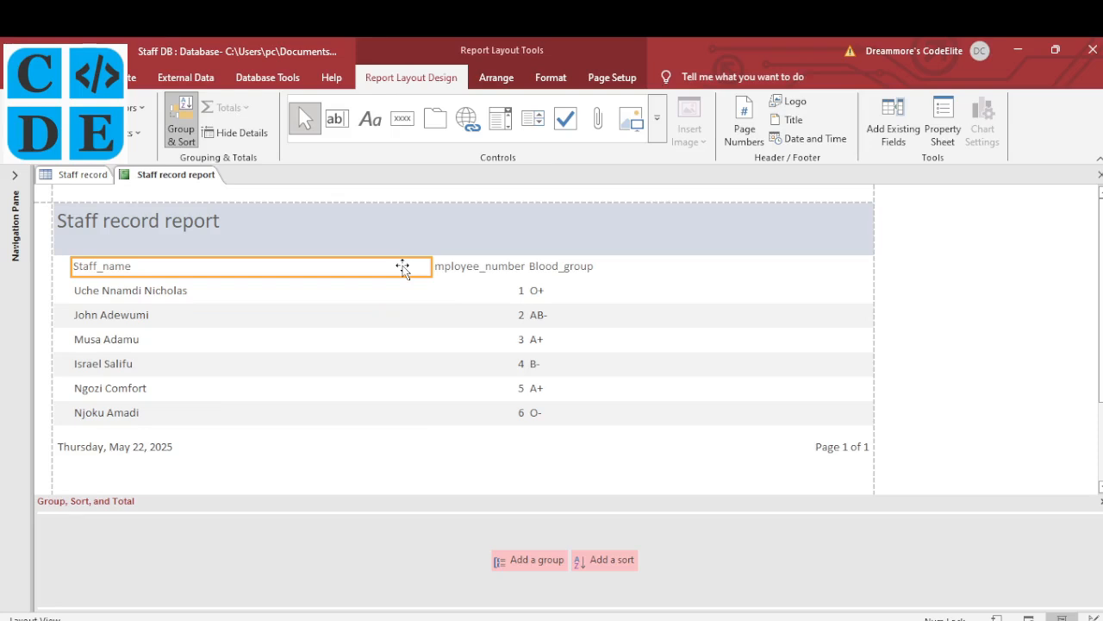
shift+click(216, 293)
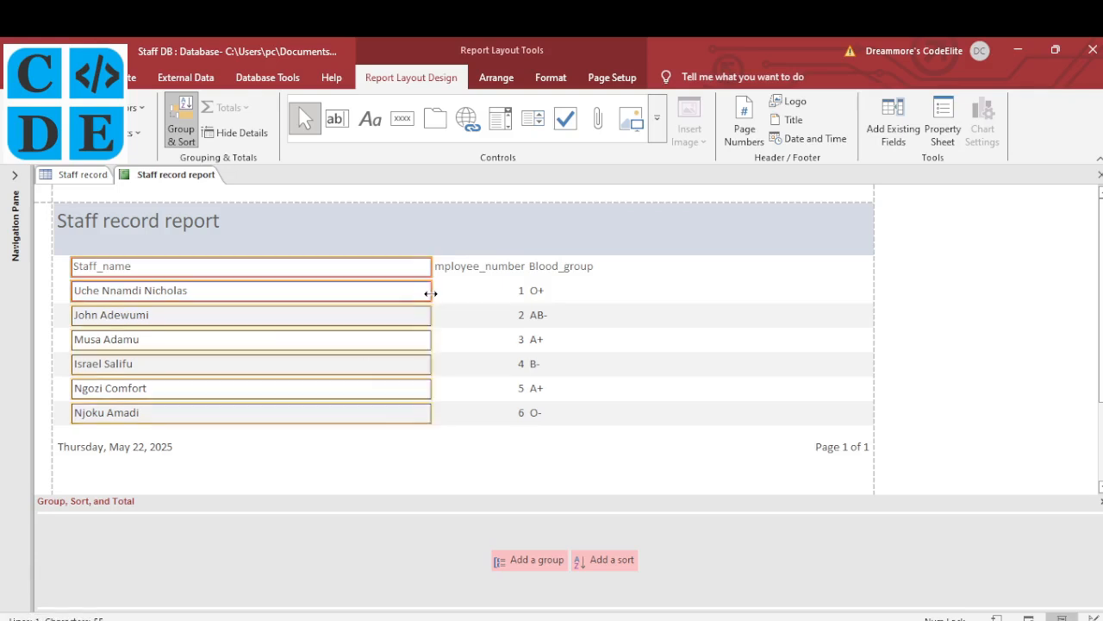
drag(431, 293, 222, 304)
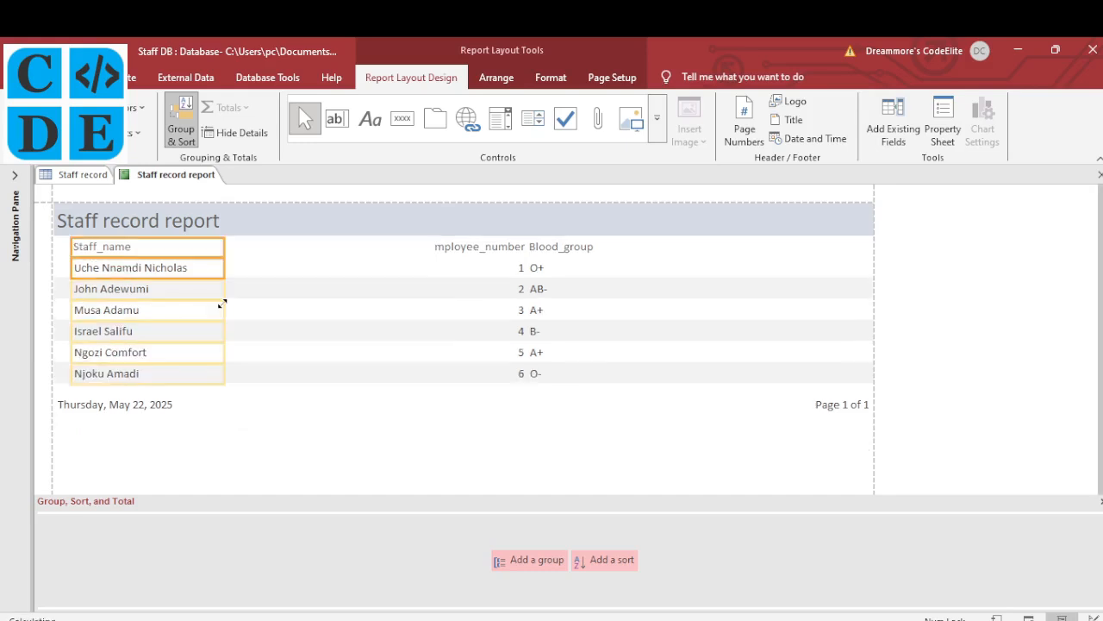
Resize the Employee_number column and centre its heading and values
click(457, 249)
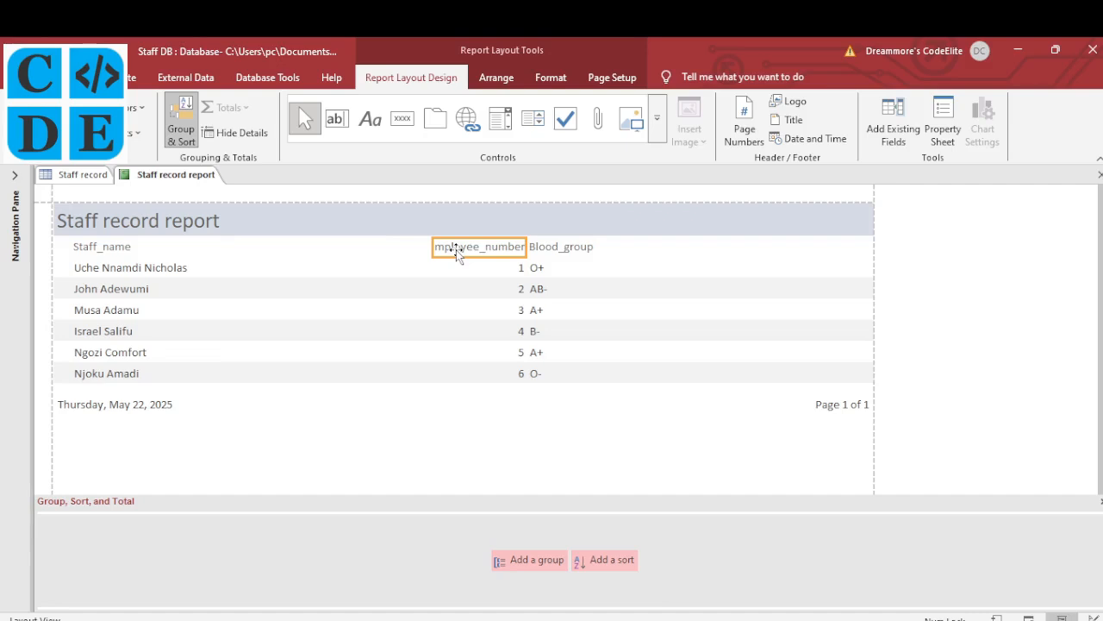
click(459, 269)
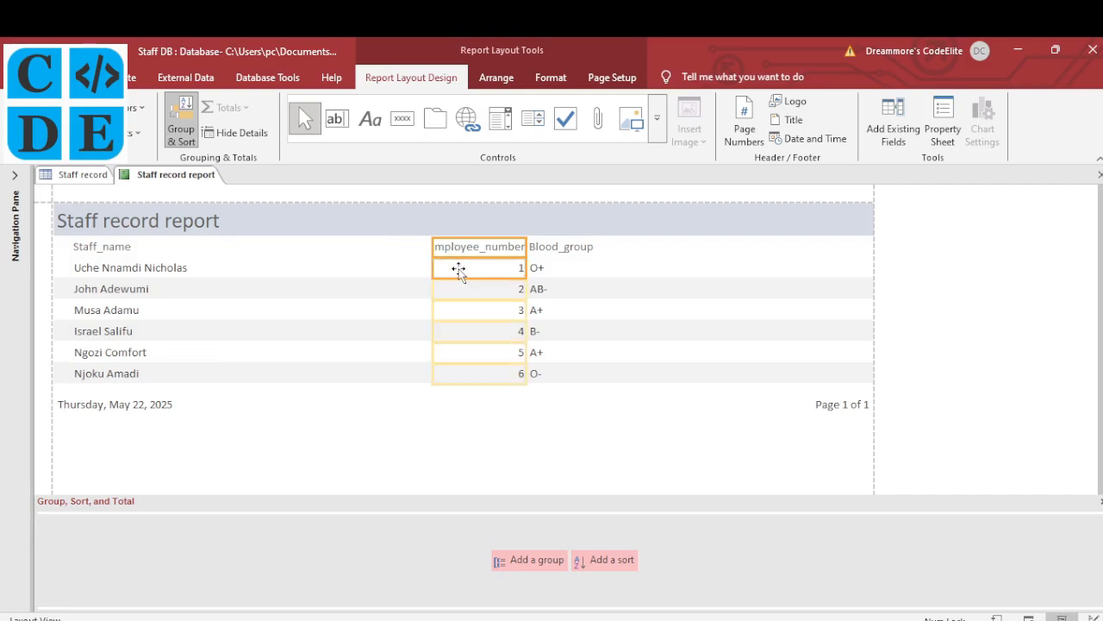
drag(431, 247, 283, 241)
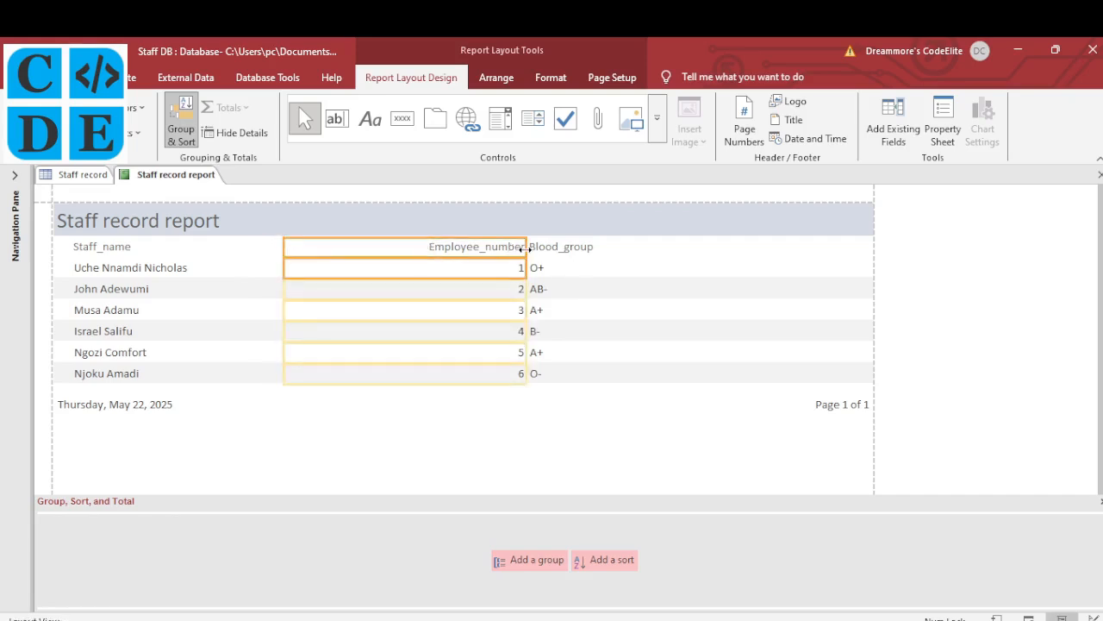
drag(523, 248, 440, 248)
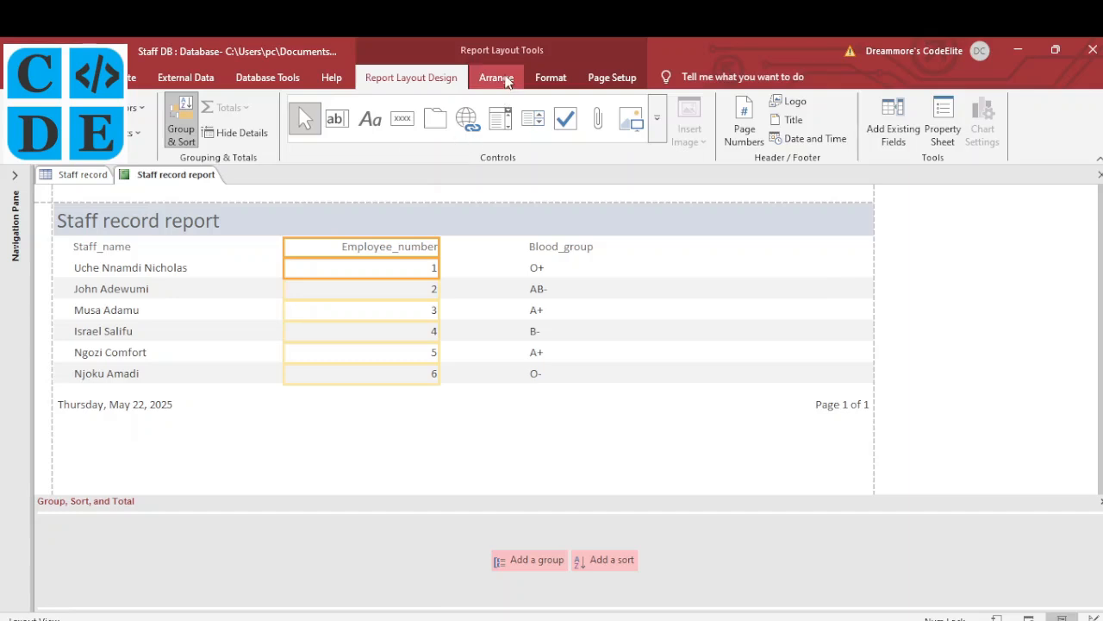
click(69, 77)
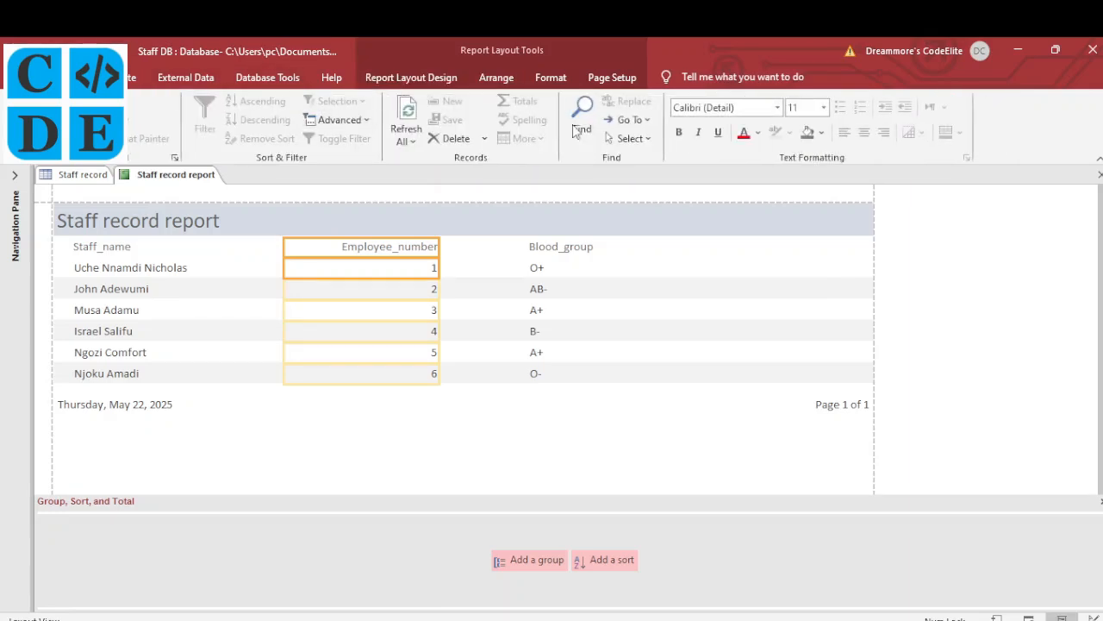
click(845, 136)
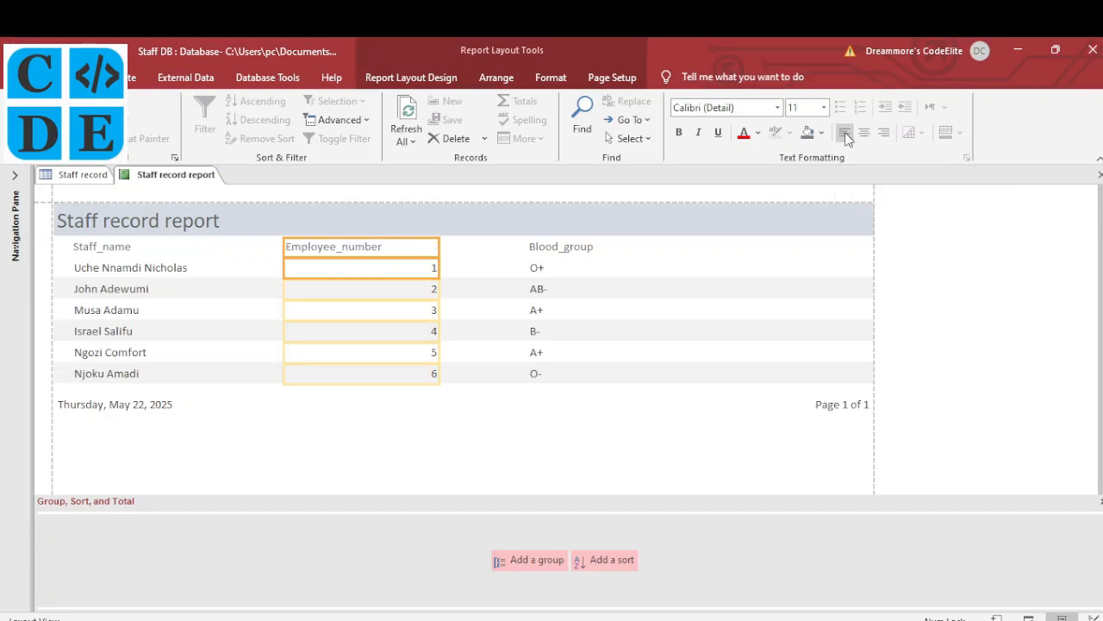
click(864, 135)
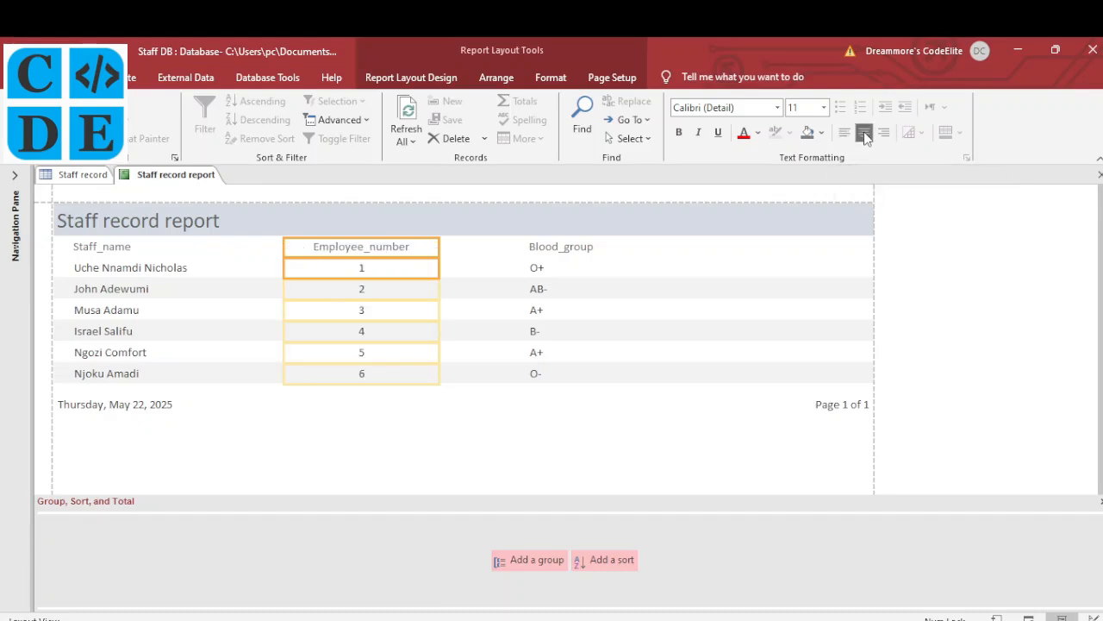
Narrow and centre the Blood_group column, then select the date and page-number footer row
click(532, 248)
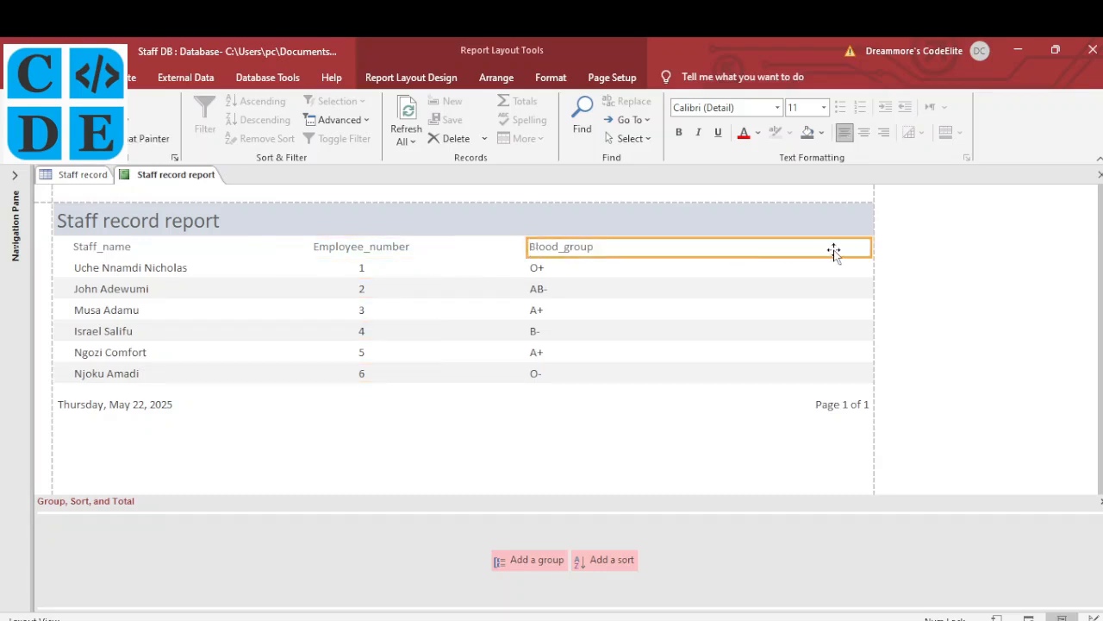
ctrl+click(647, 270)
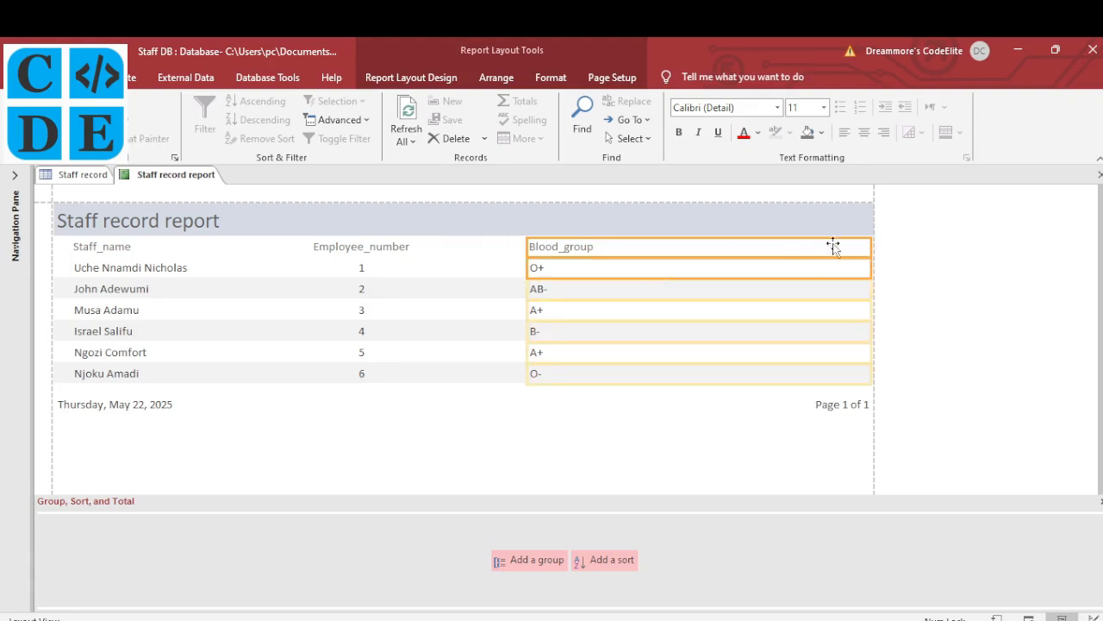
drag(872, 249, 702, 250)
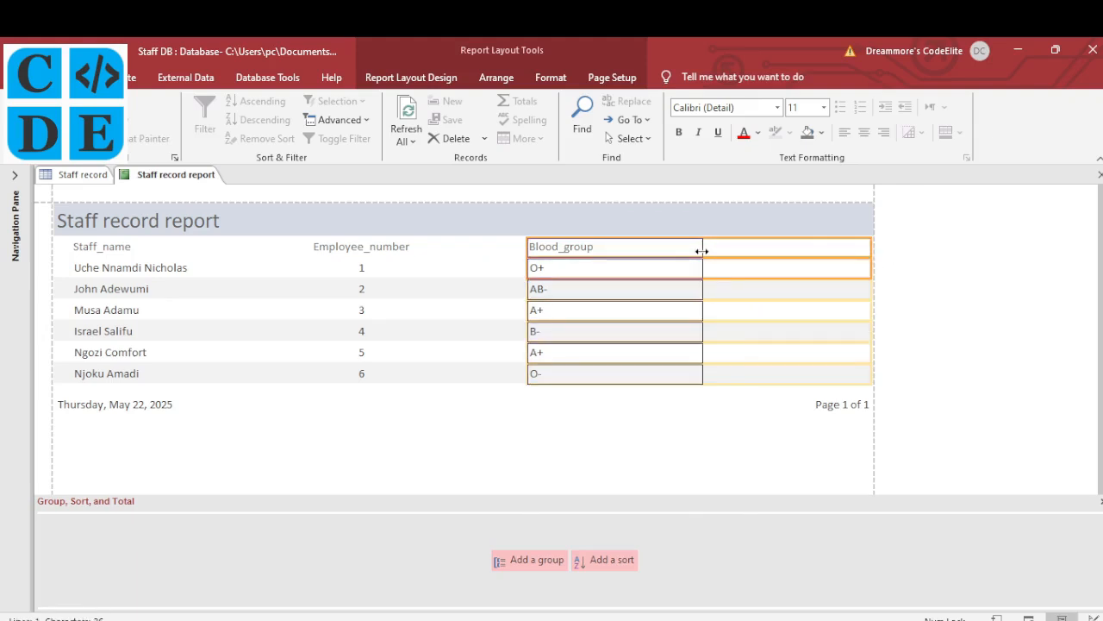
click(865, 132)
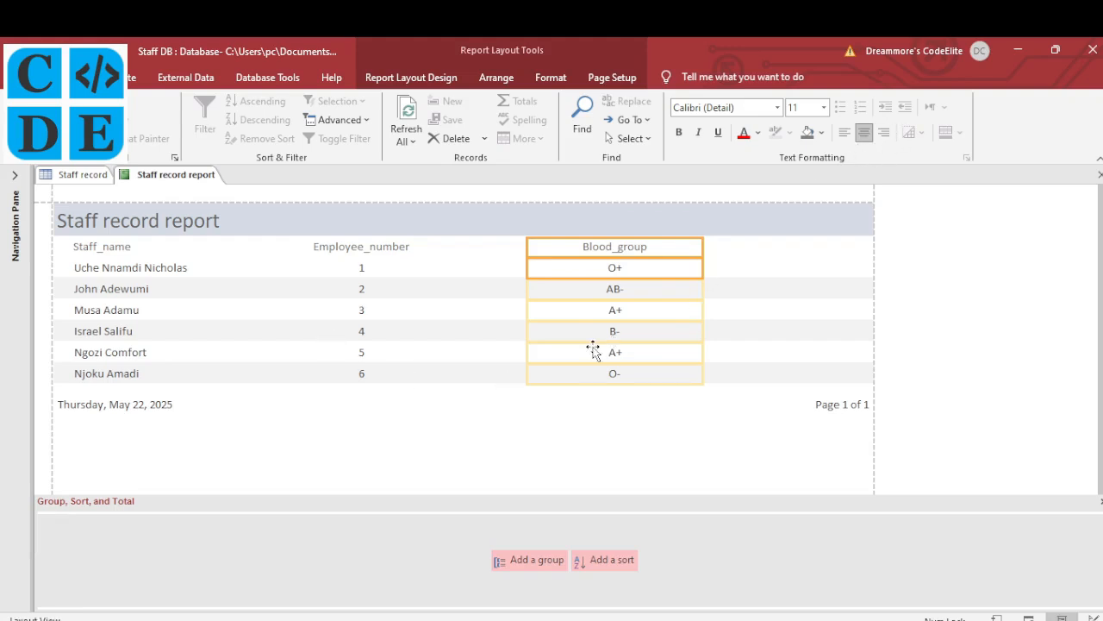
click(453, 349)
click(283, 397)
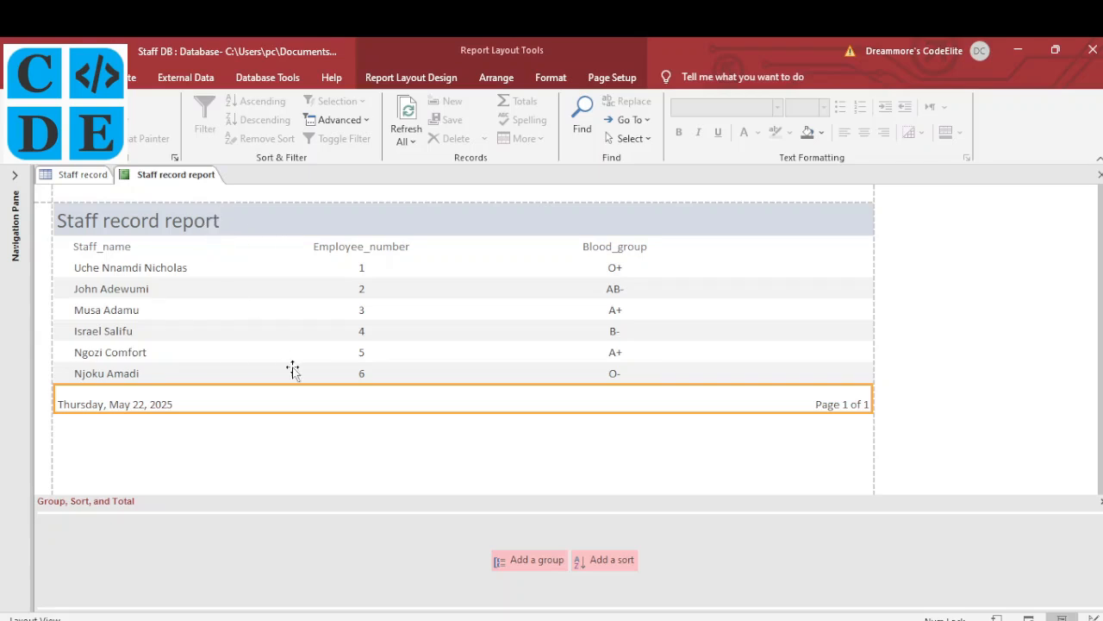
Switch the report to Design View and enlarge the Report Footer section
right_click(189, 181)
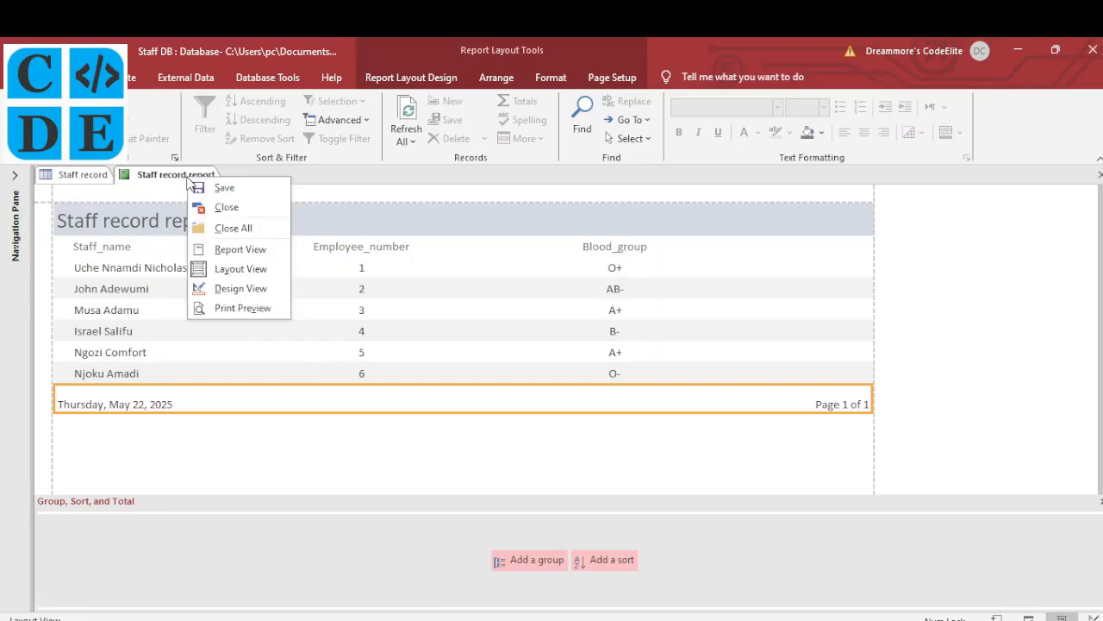
click(226, 287)
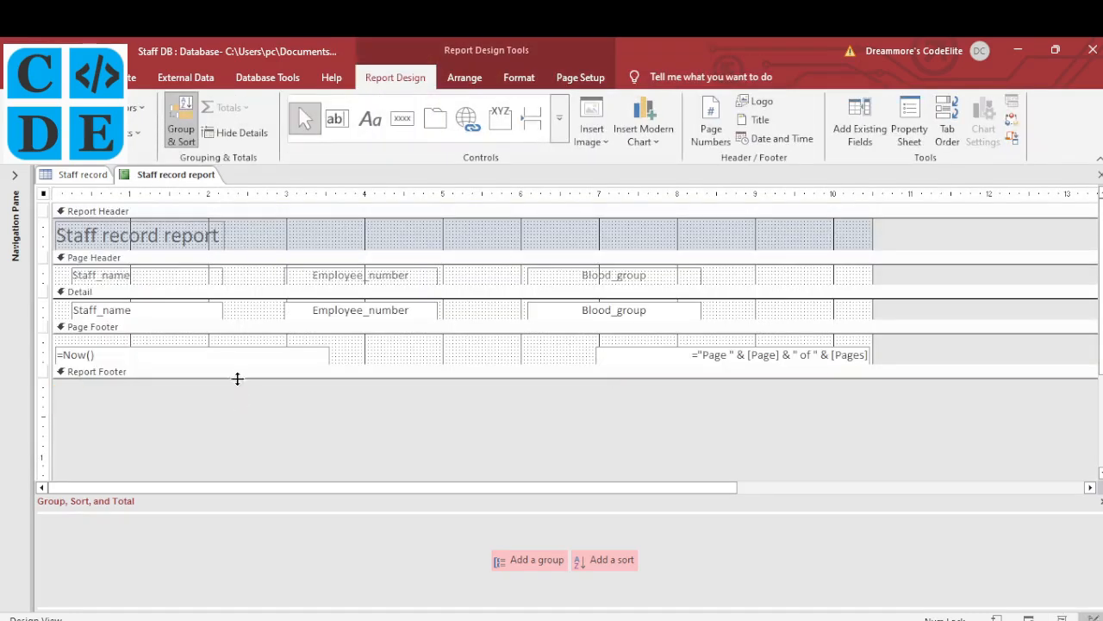
drag(237, 378, 236, 418)
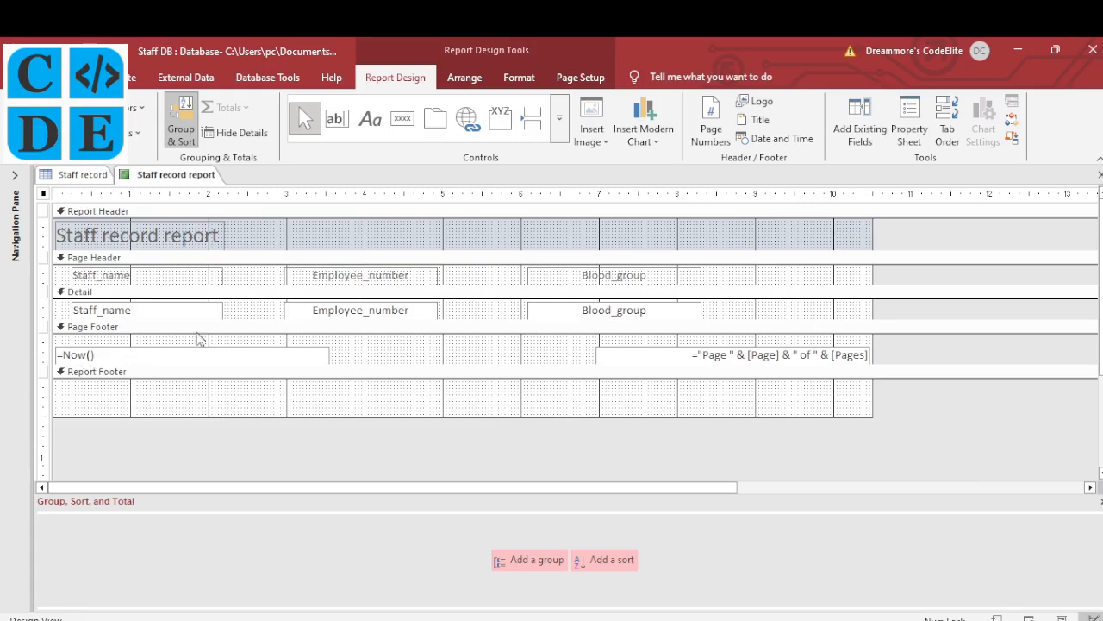
Delete the =Now() date box and the page-number box from the page footer
click(732, 353)
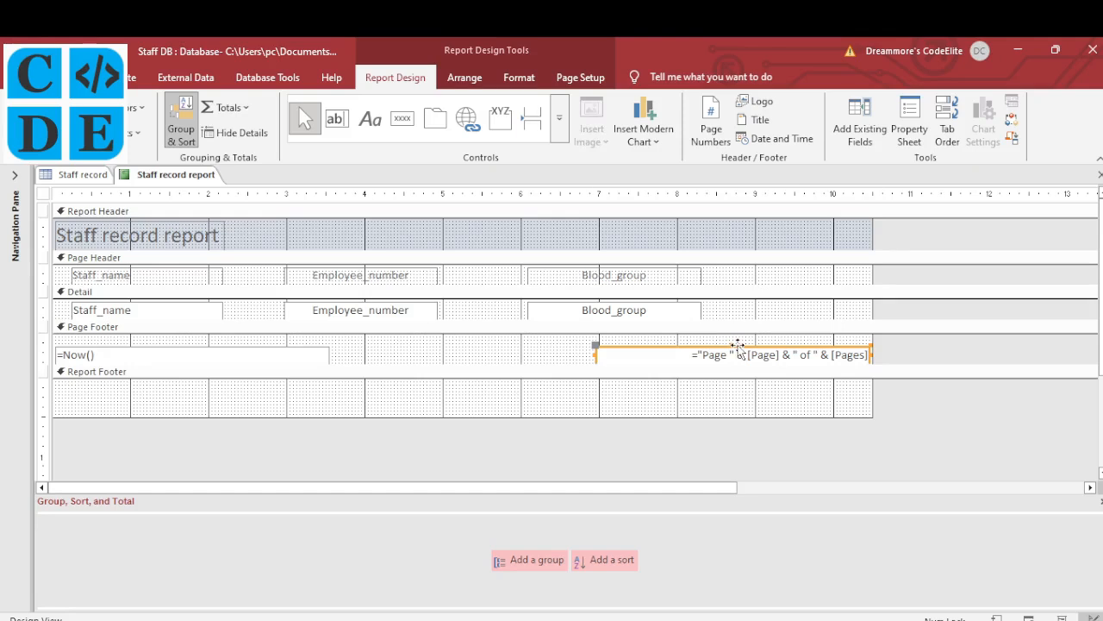
drag(739, 346, 739, 341)
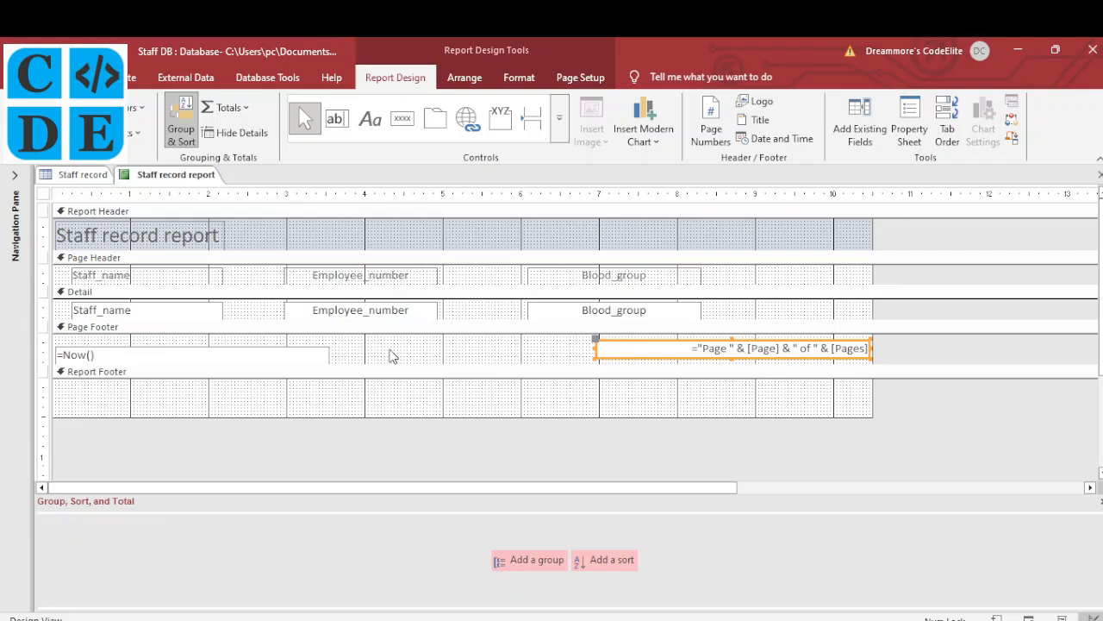
click(323, 351)
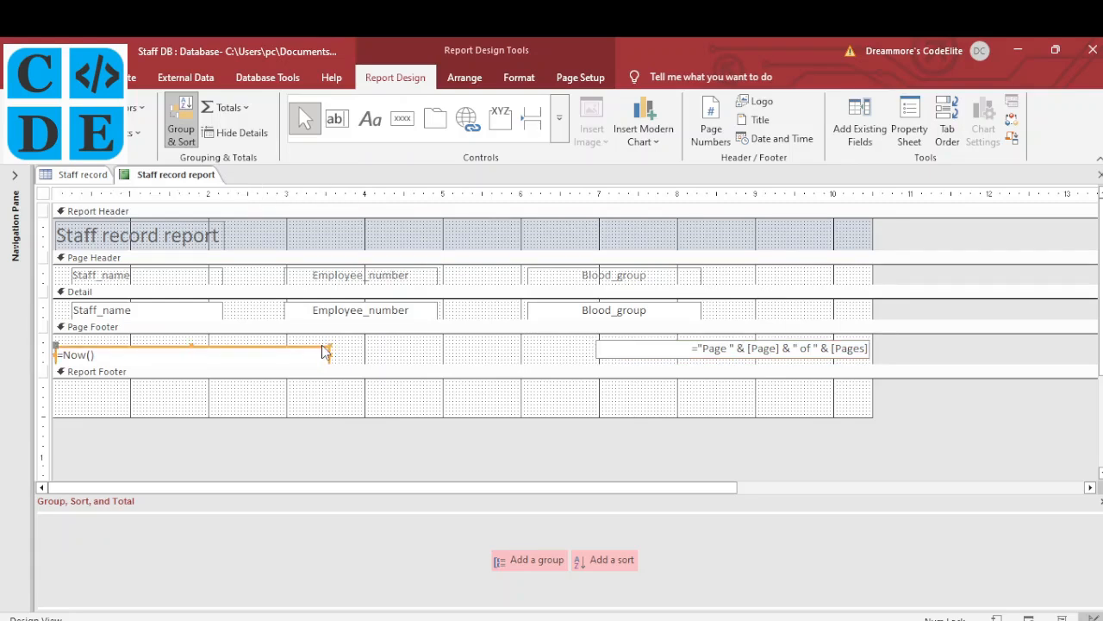
key(Delete)
click(661, 346)
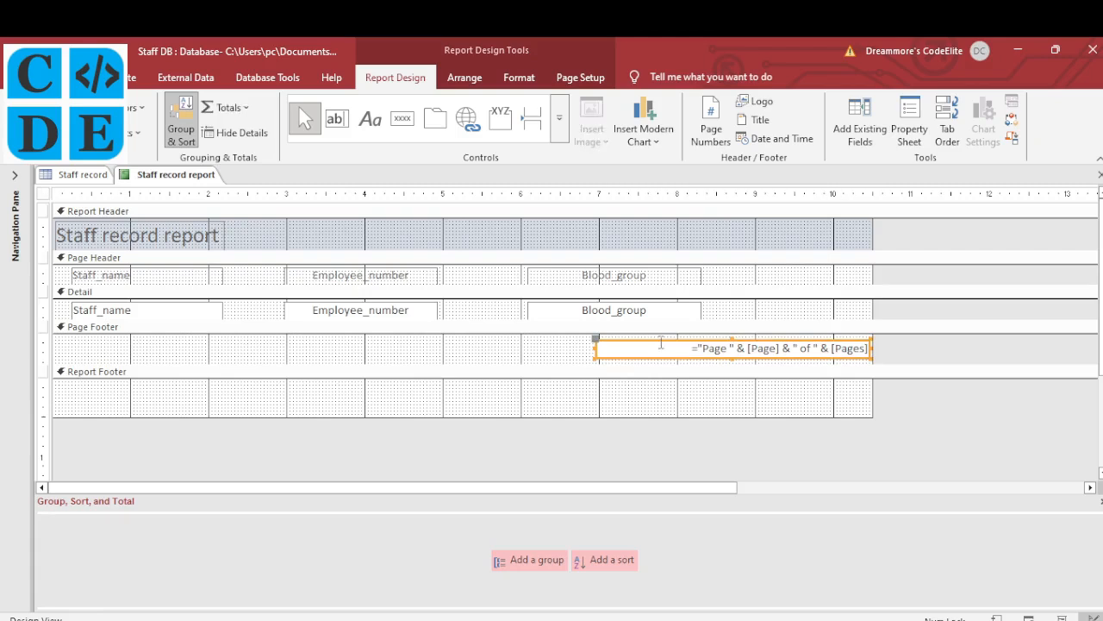
key(Delete)
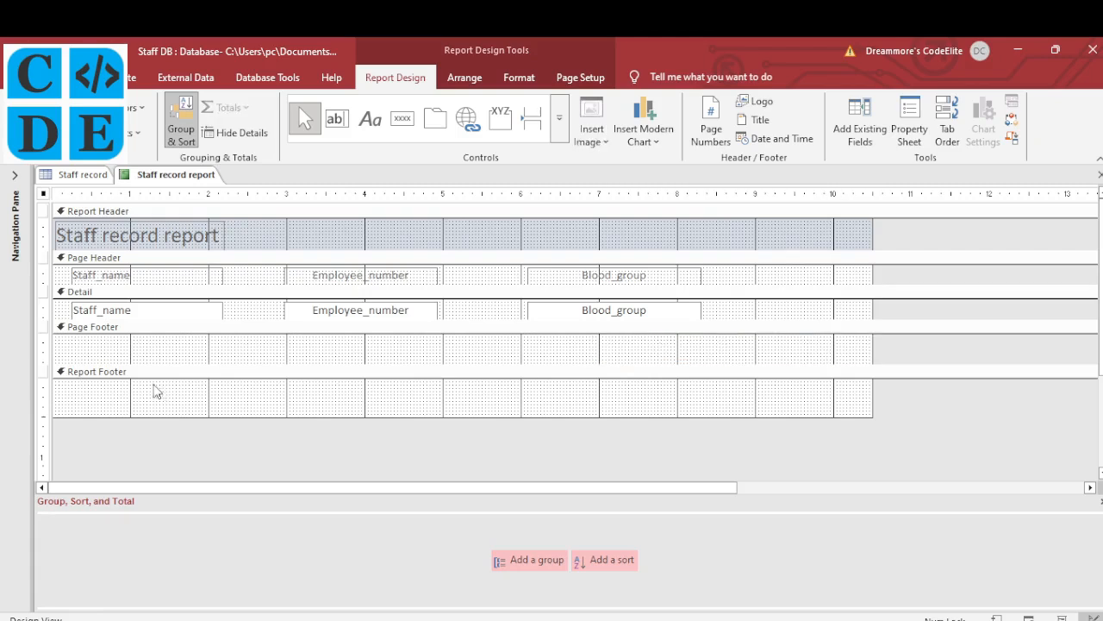
Add a page-footer label containing the candidate's name and exam number
click(372, 121)
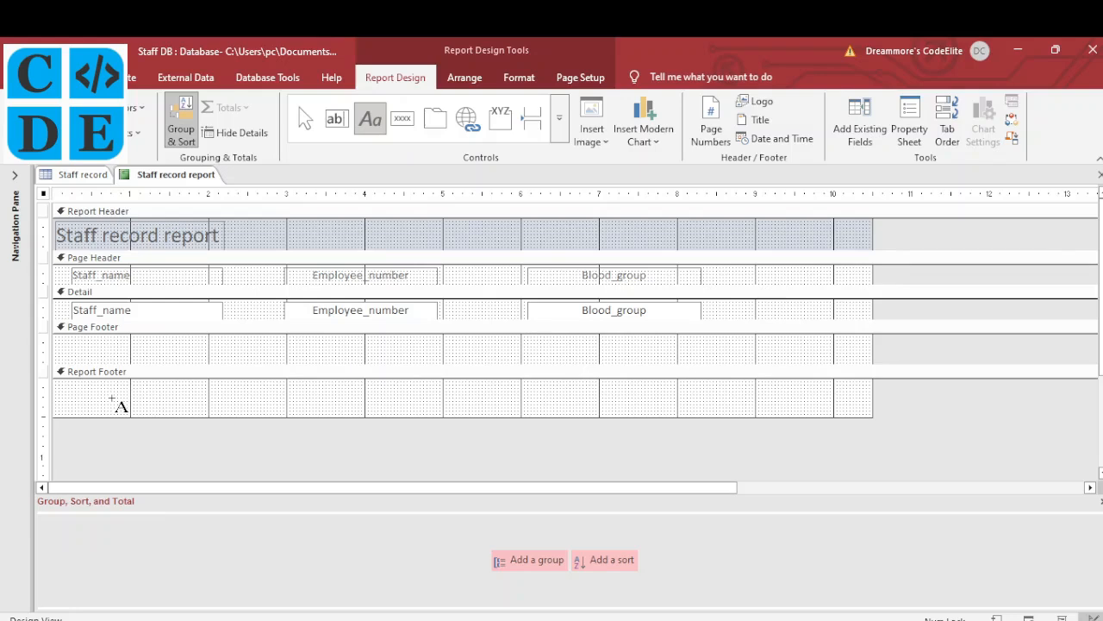
key(Escape)
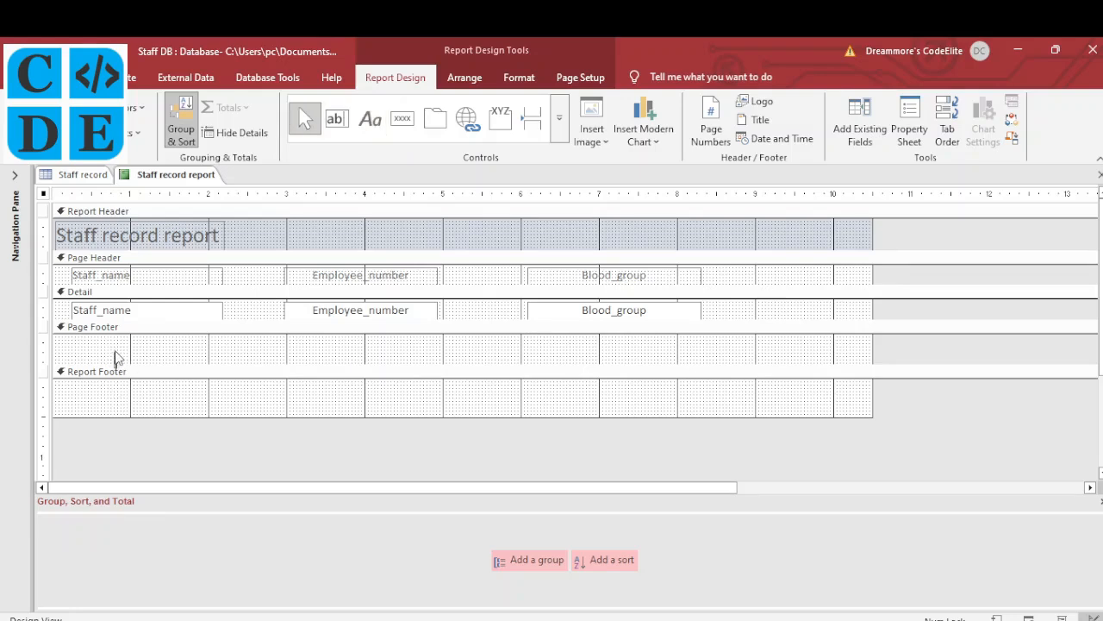
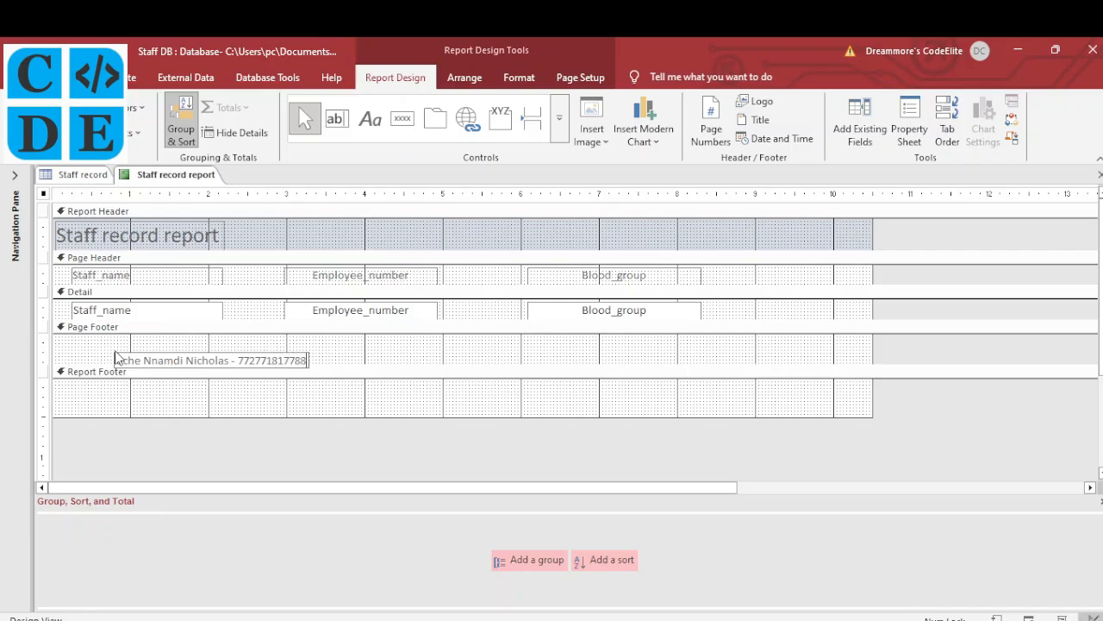
click(132, 379)
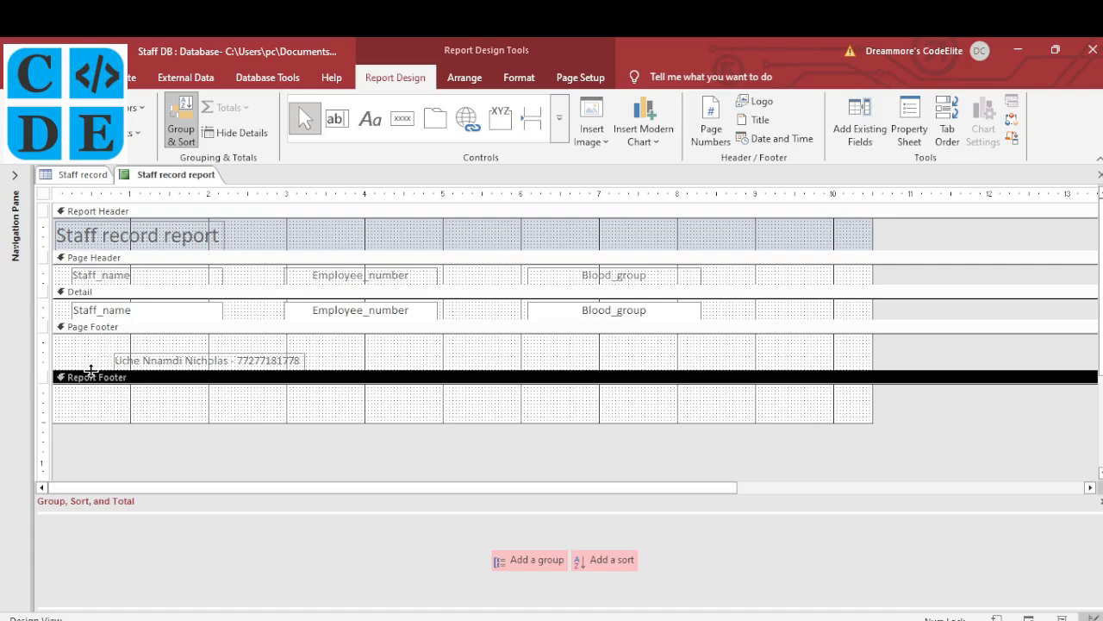
Heighten the Page Footer and make the label bold, size 14, widened to show its full text
drag(91, 371, 89, 393)
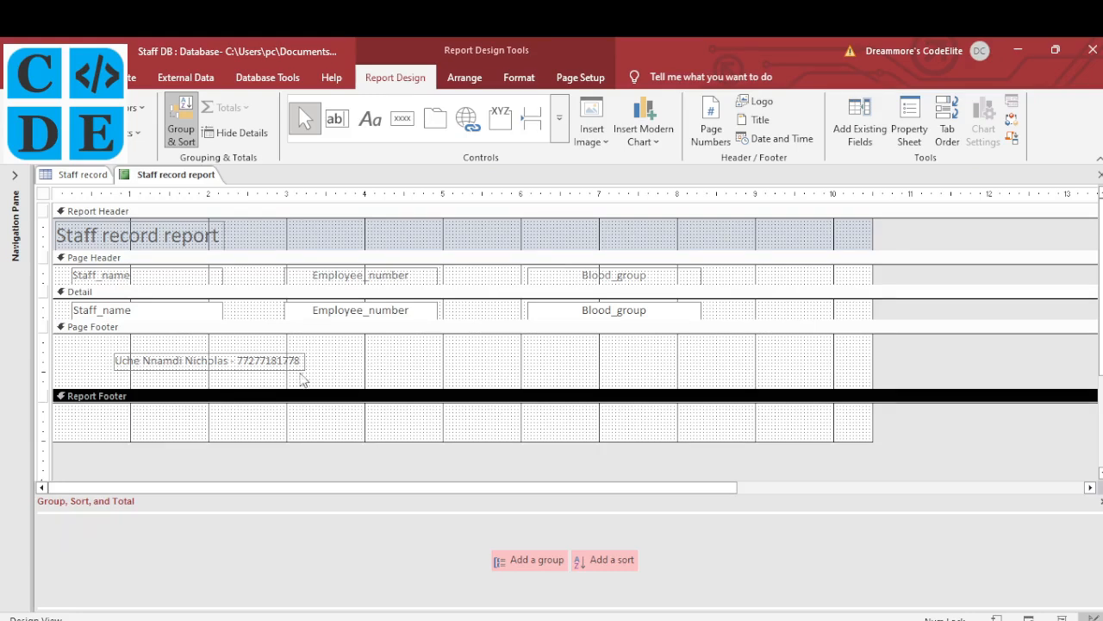
click(263, 363)
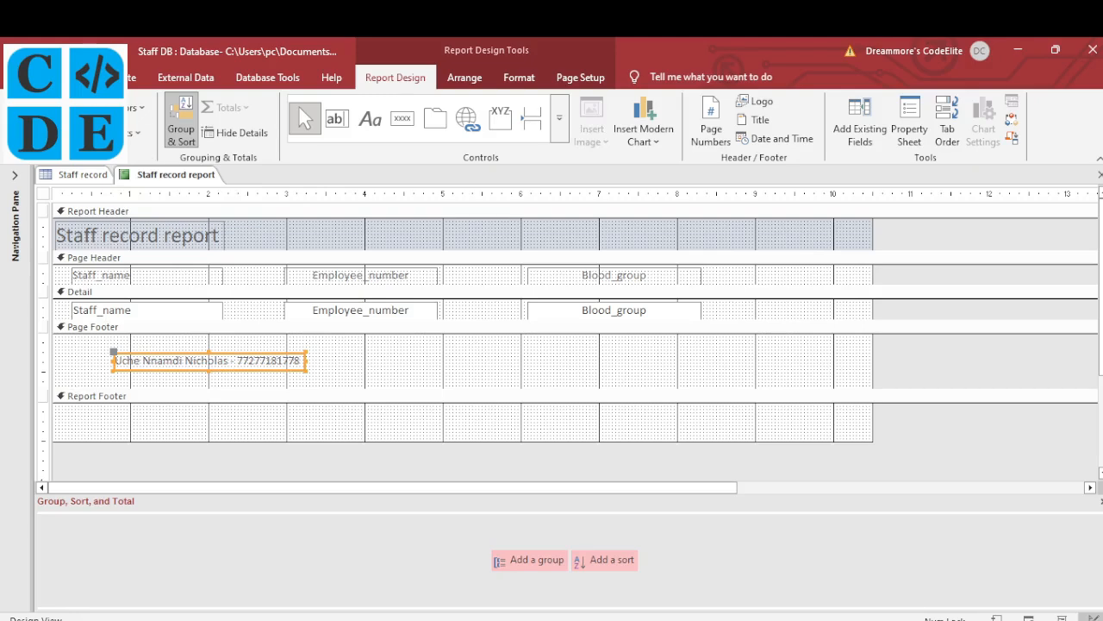
click(76, 77)
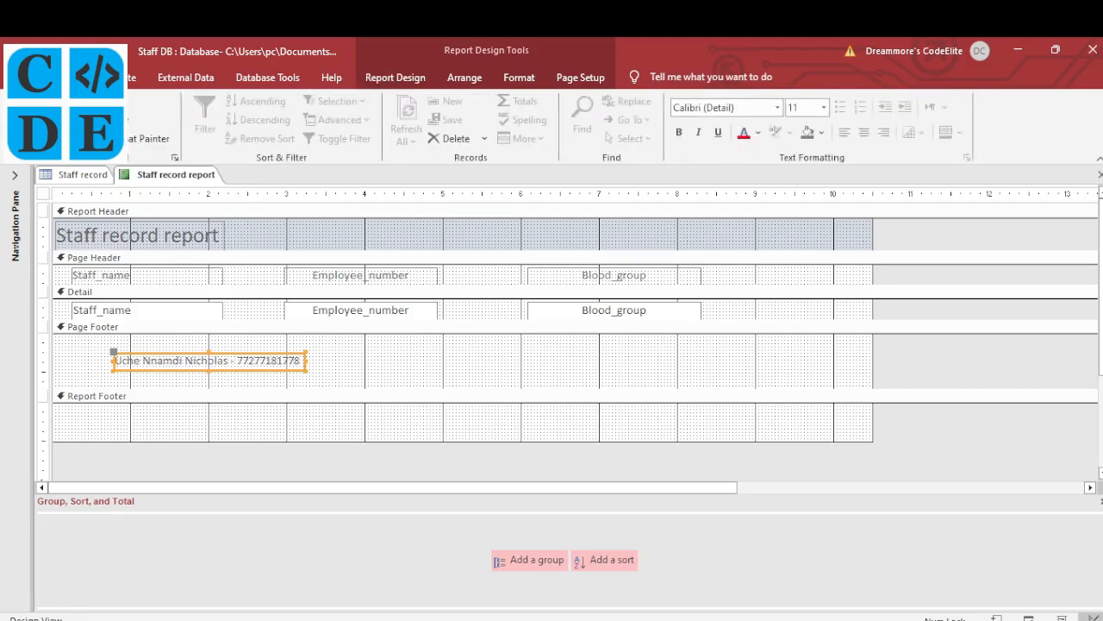
click(680, 132)
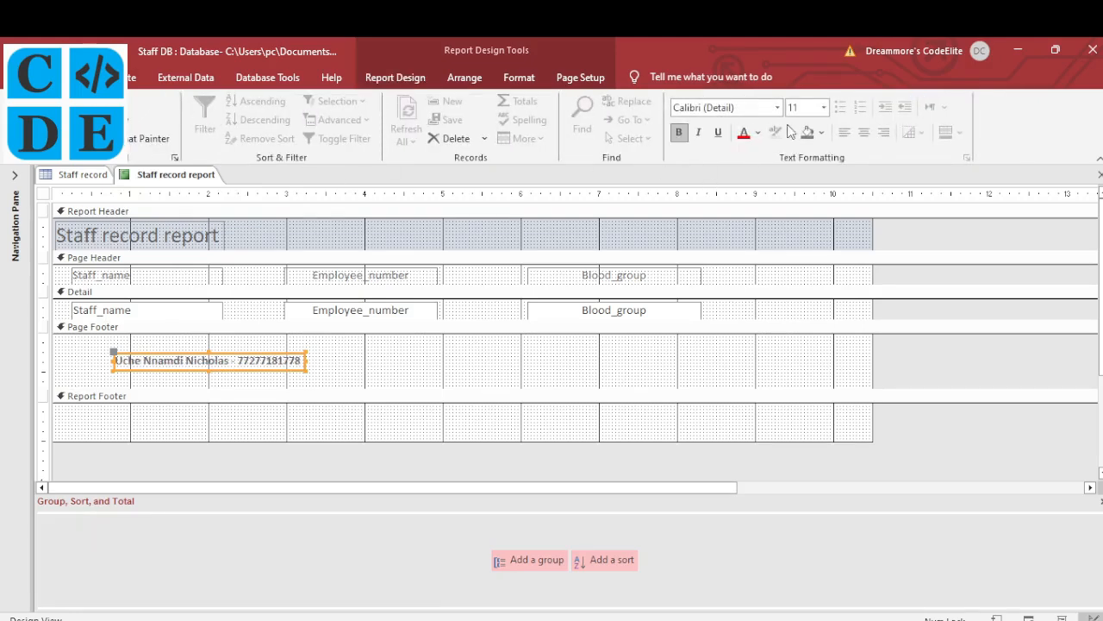
click(824, 109)
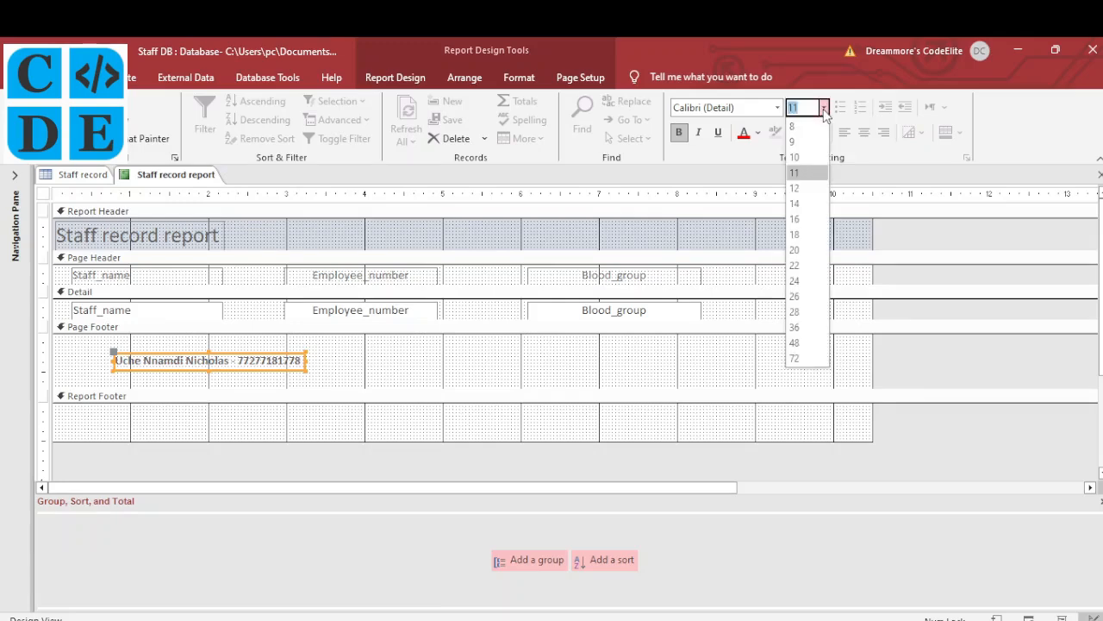
click(800, 203)
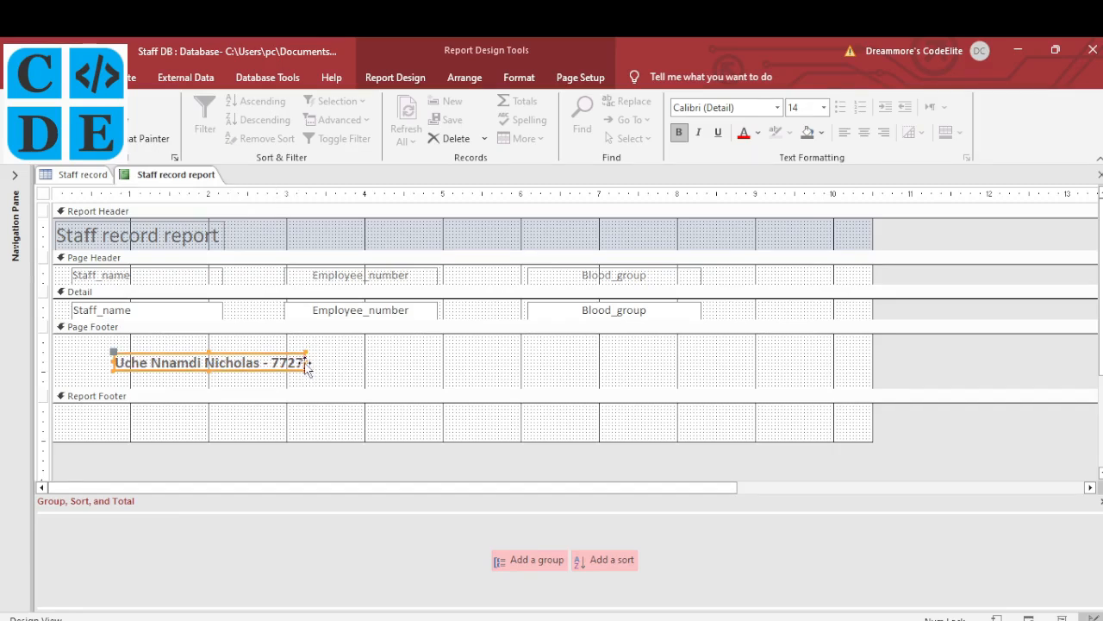
drag(307, 362, 431, 365)
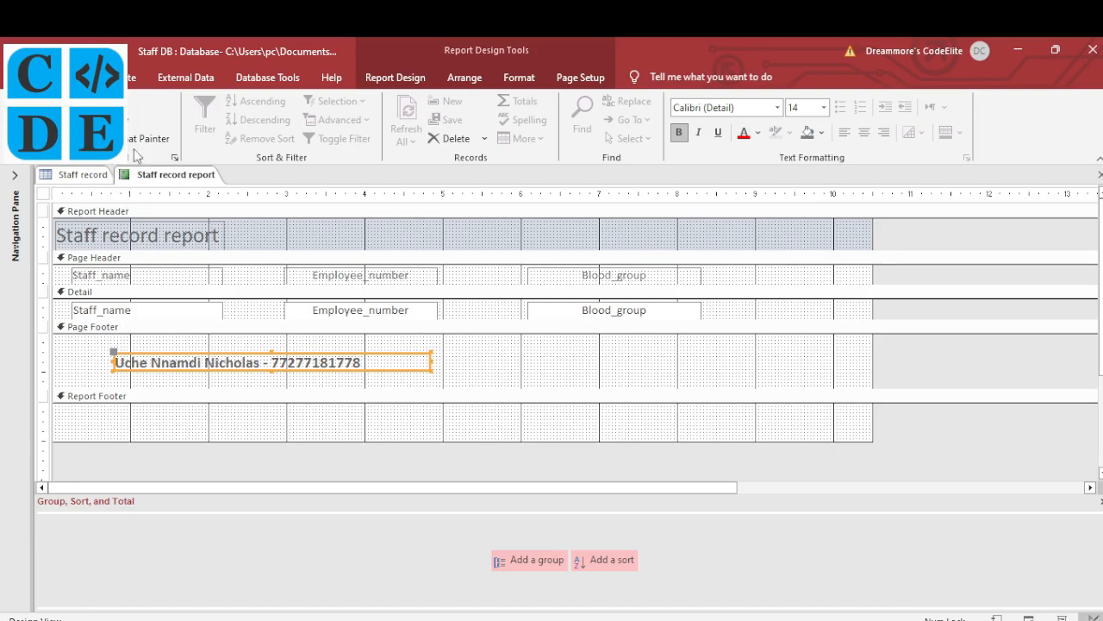
Open the Staff record report in Print Preview and scroll to check the footer
right_click(175, 177)
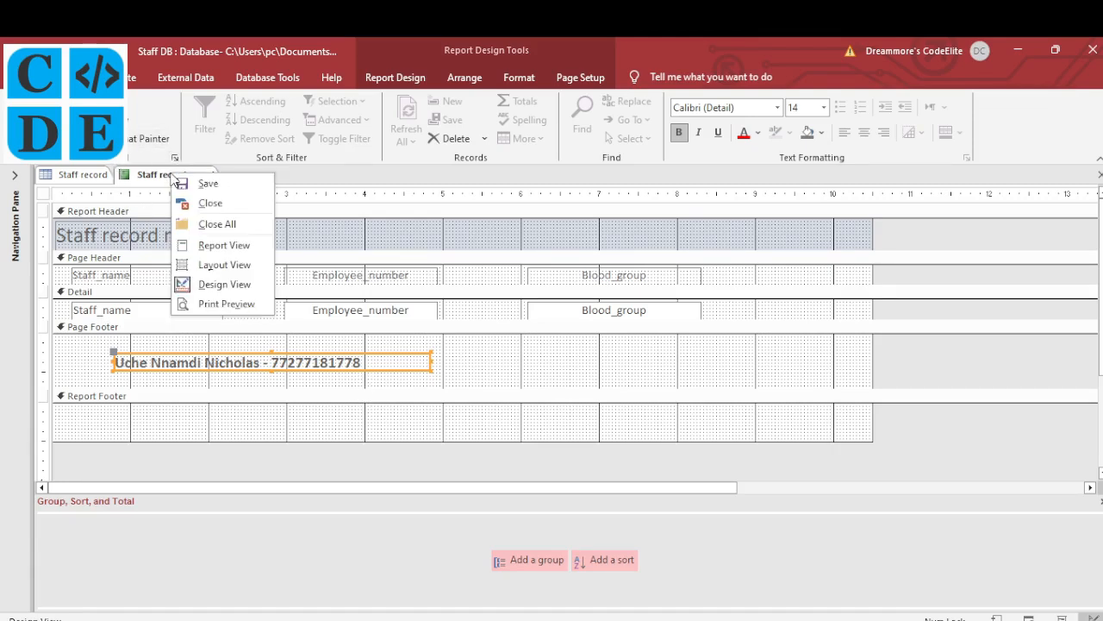
click(218, 302)
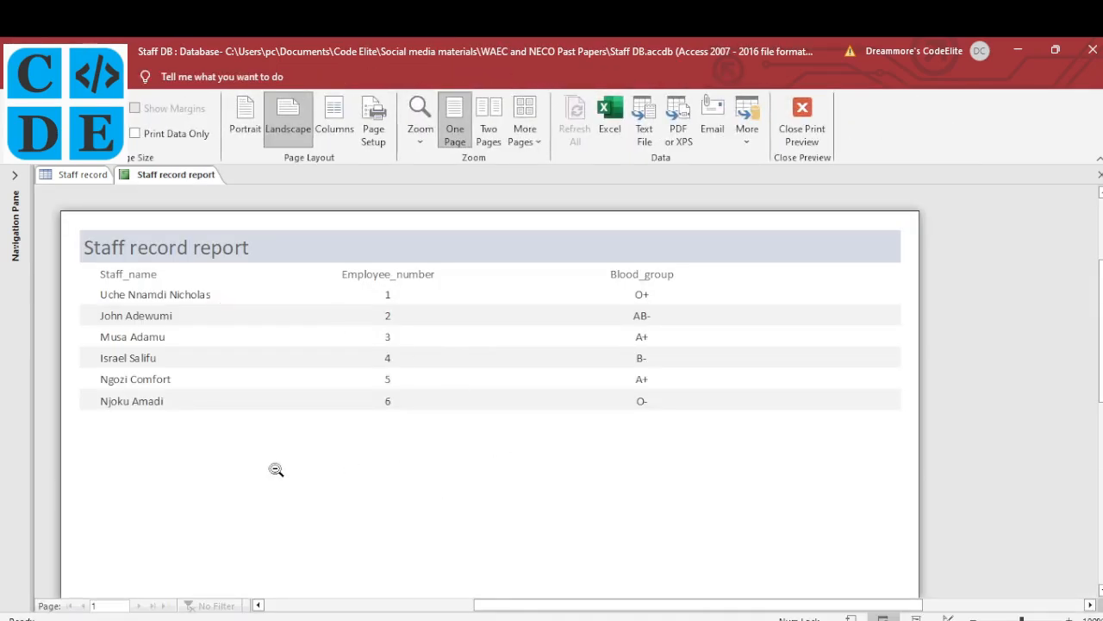
scroll(276, 469, down, 5)
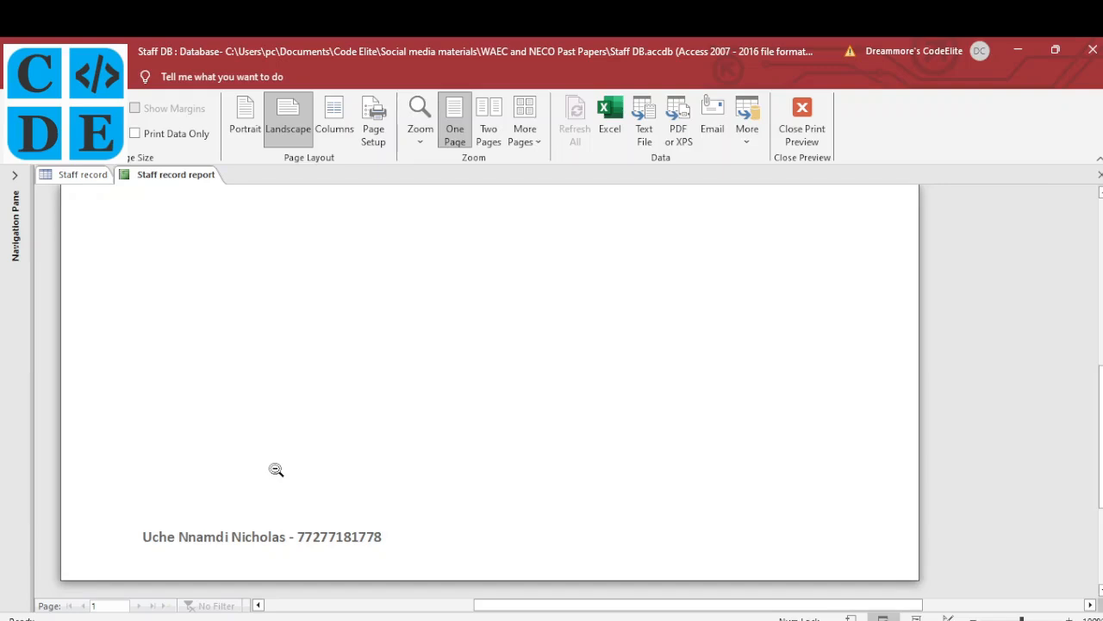
scroll(276, 469, up, 5)
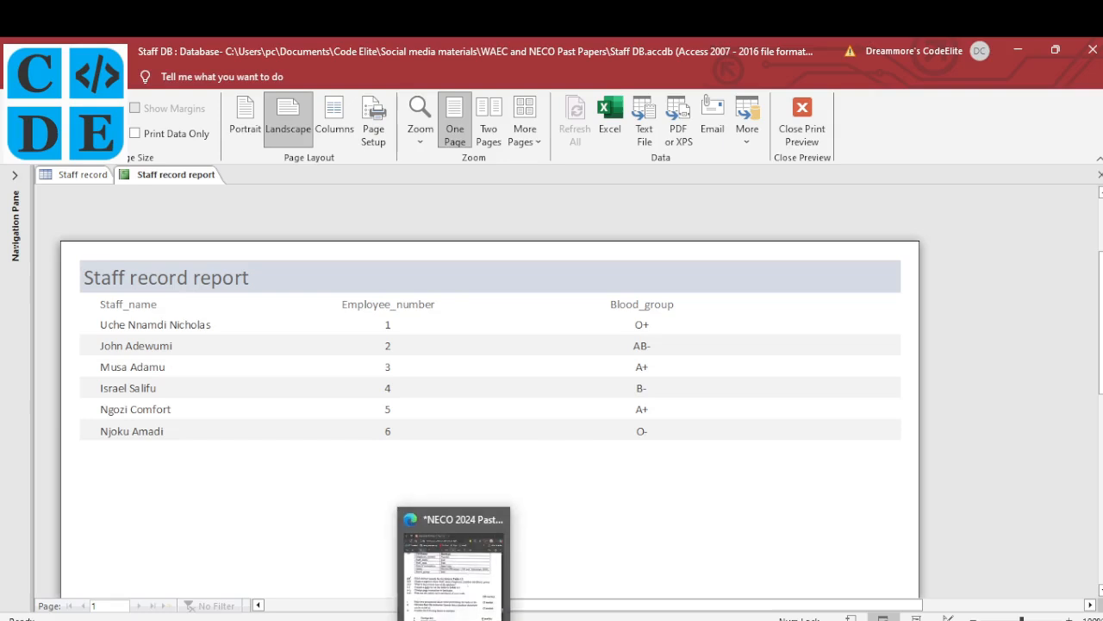
Tick questions (iii) and (iv) on the exam PDF, then return to the report preview
click(455, 560)
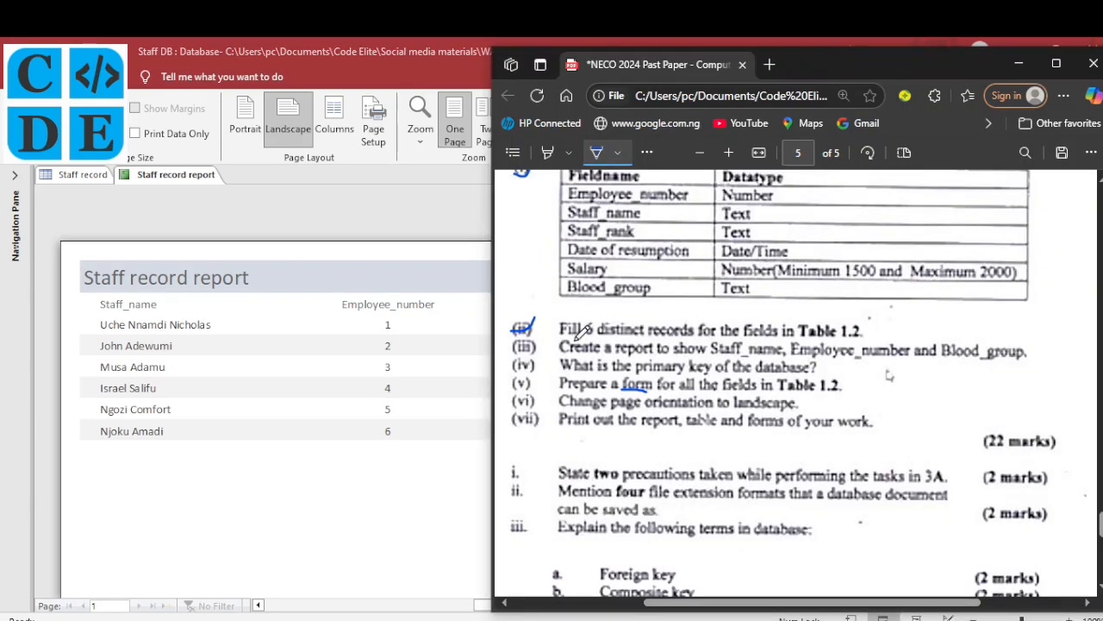
mouse_move(514, 343)
mouse_down()
mouse_move(535, 334)
mouse_move(538, 351)
mouse_up()
click(1020, 69)
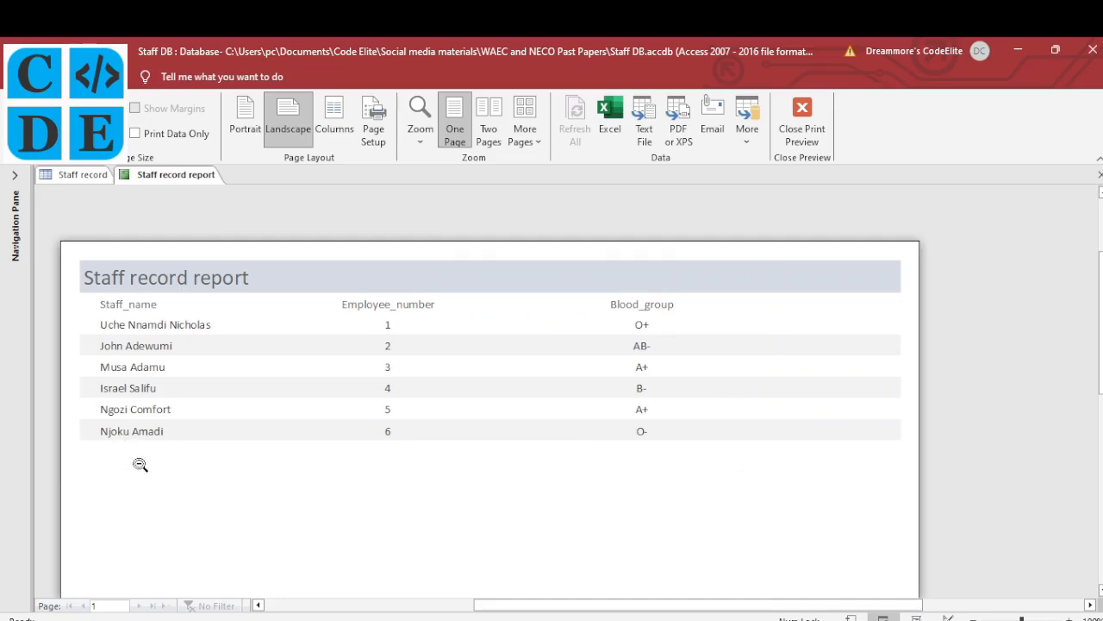
scroll(199, 509, down, 5)
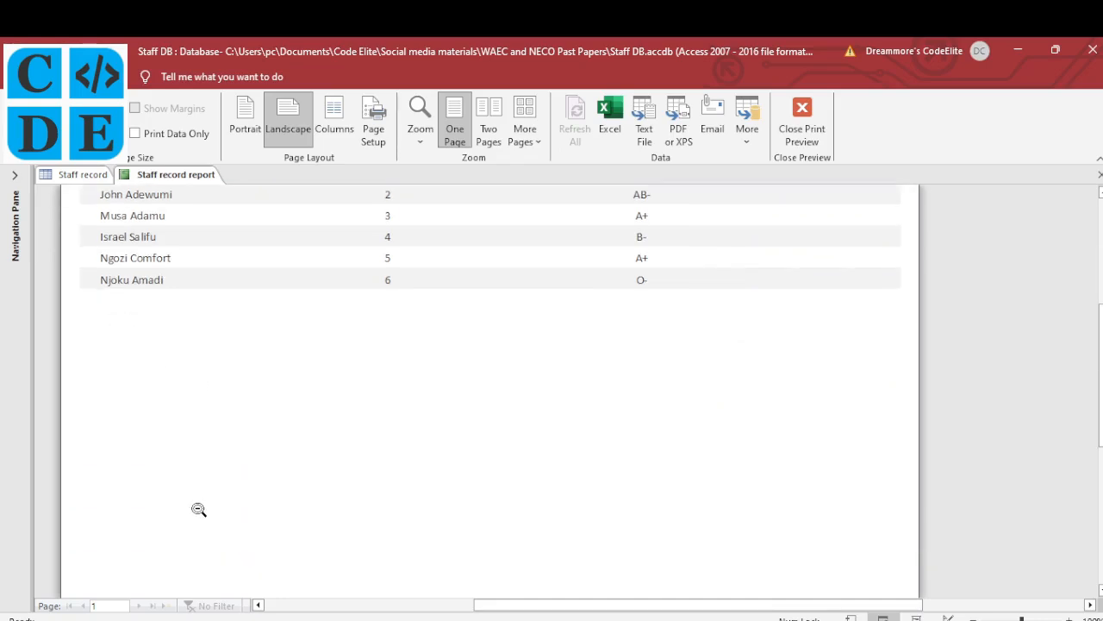
scroll(198, 510, up, 1)
scroll(199, 509, up, 2)
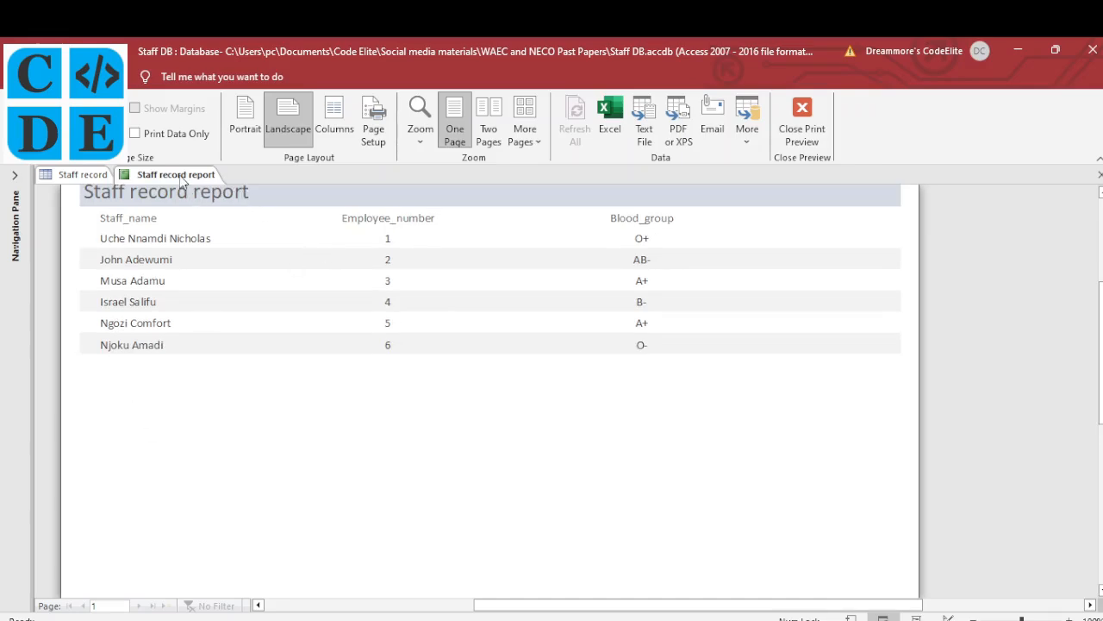
Switch the report to Design View and make the Detail section taller
right_click(182, 178)
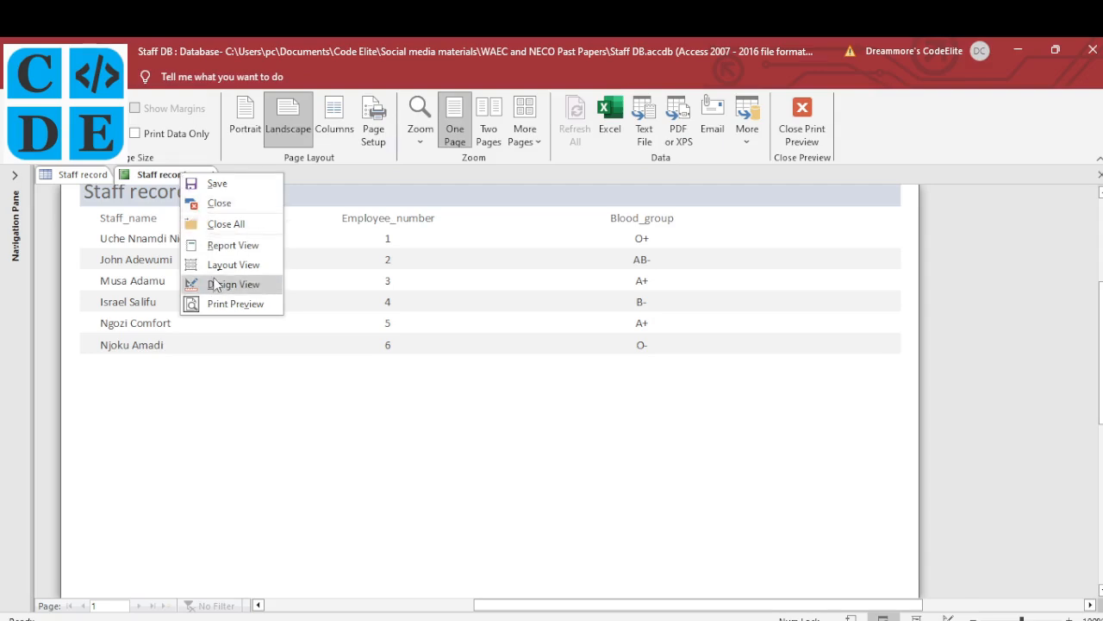
click(218, 284)
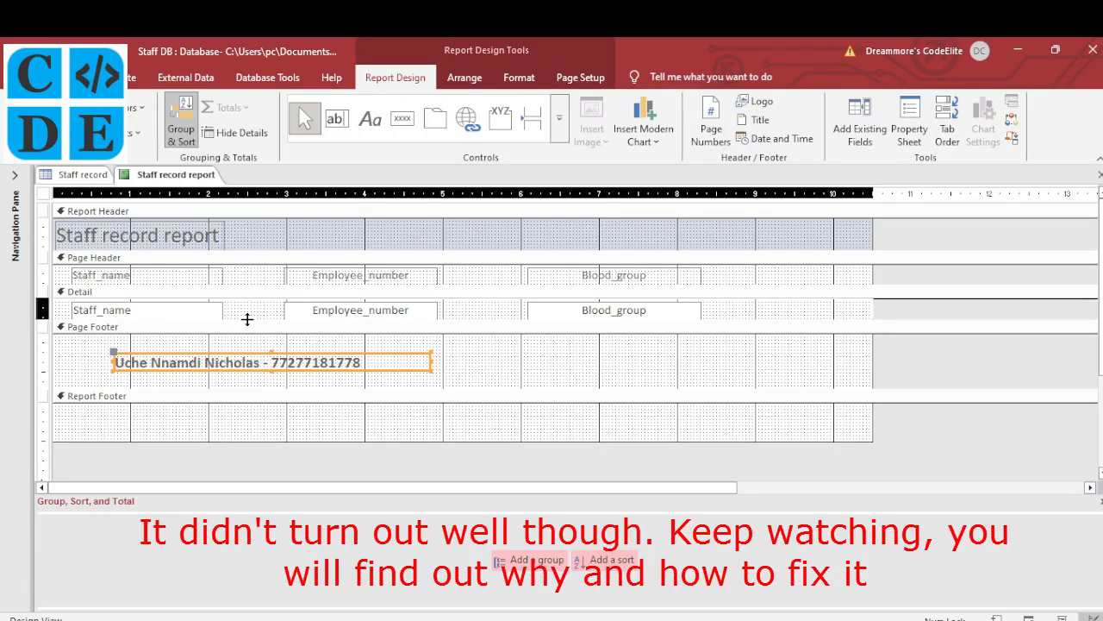
drag(247, 318, 246, 366)
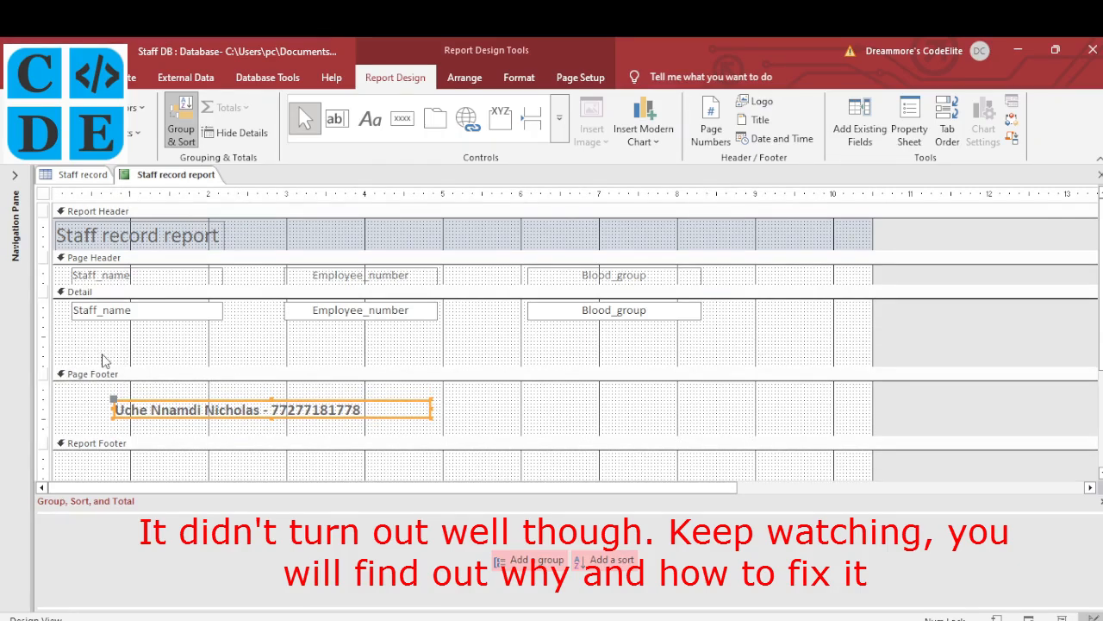
Add a Detail label reading '(iv) The primary key is Employee_number'
click(371, 121)
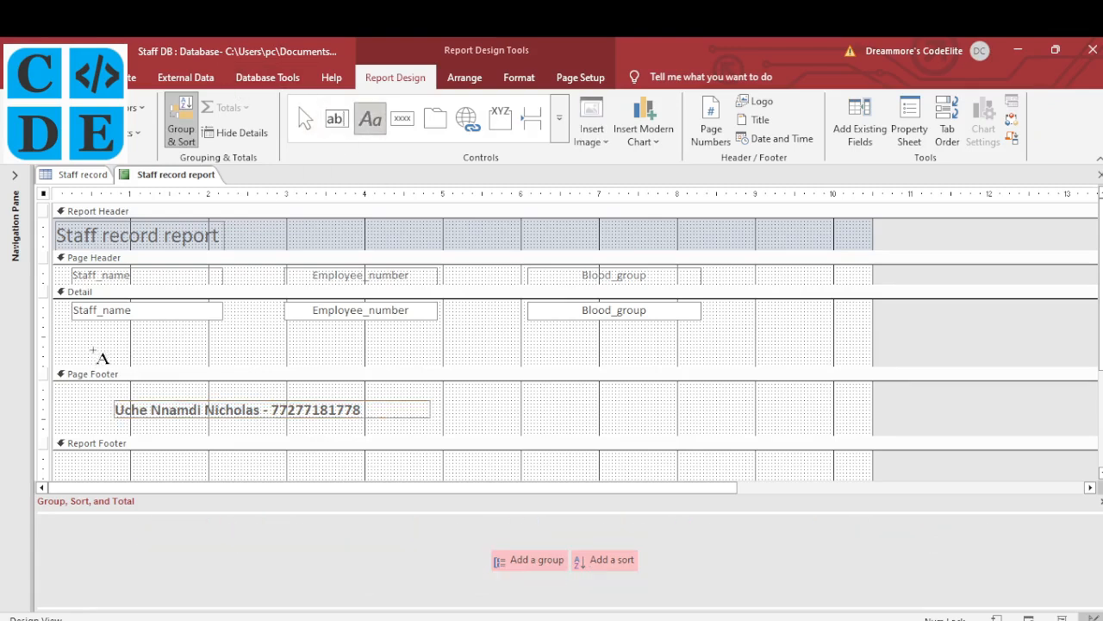
key(alt+Tab)
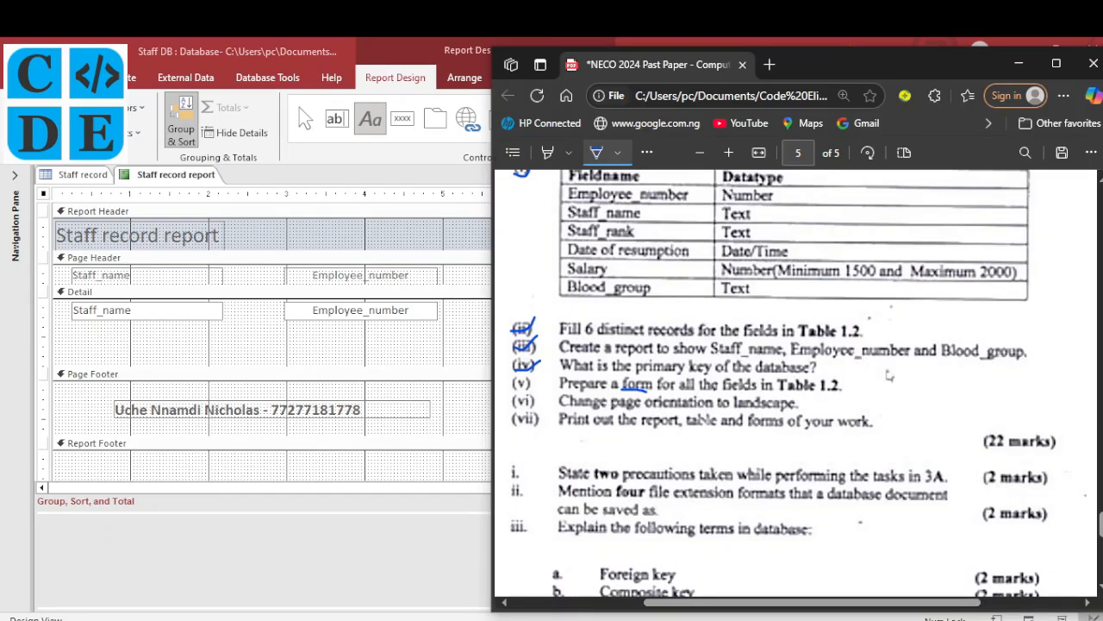
key(alt+Tab)
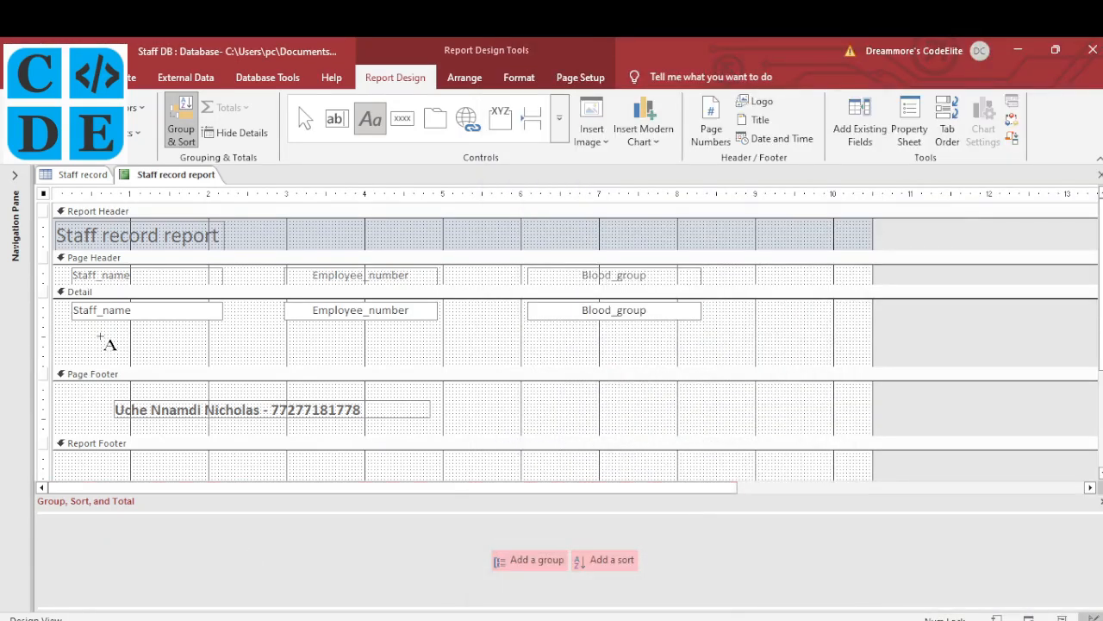
key(Escape)
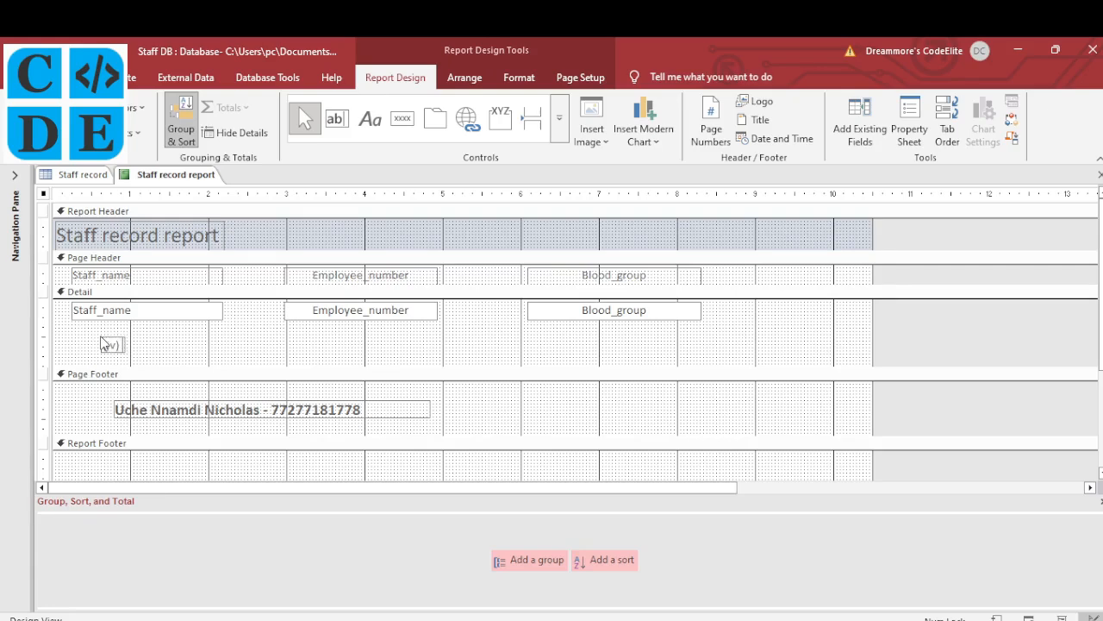
text(he primary)
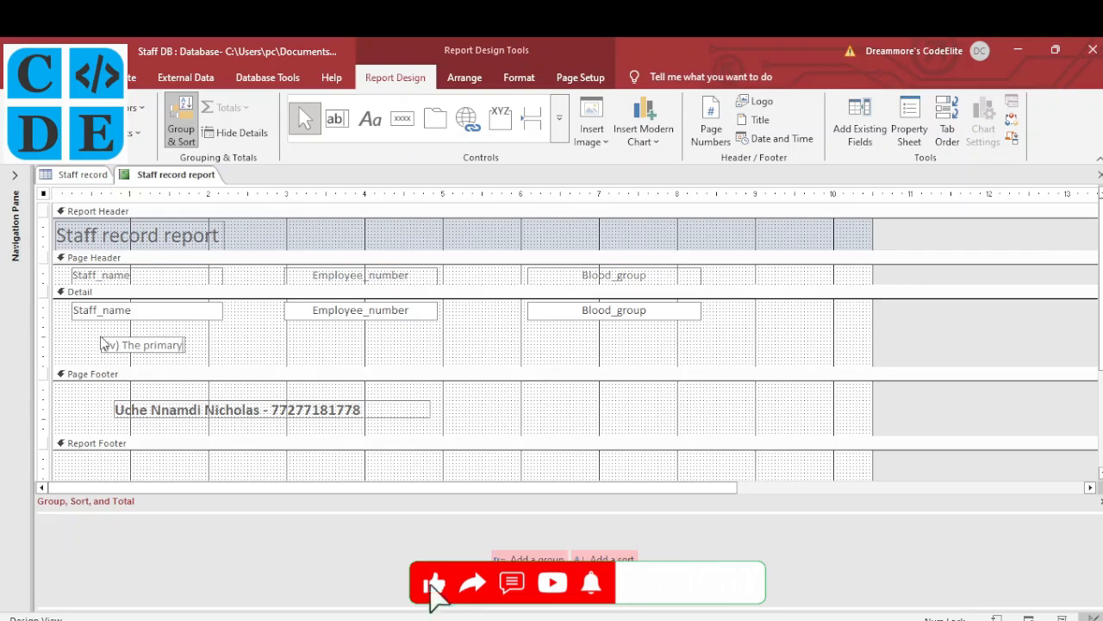
text( key is)
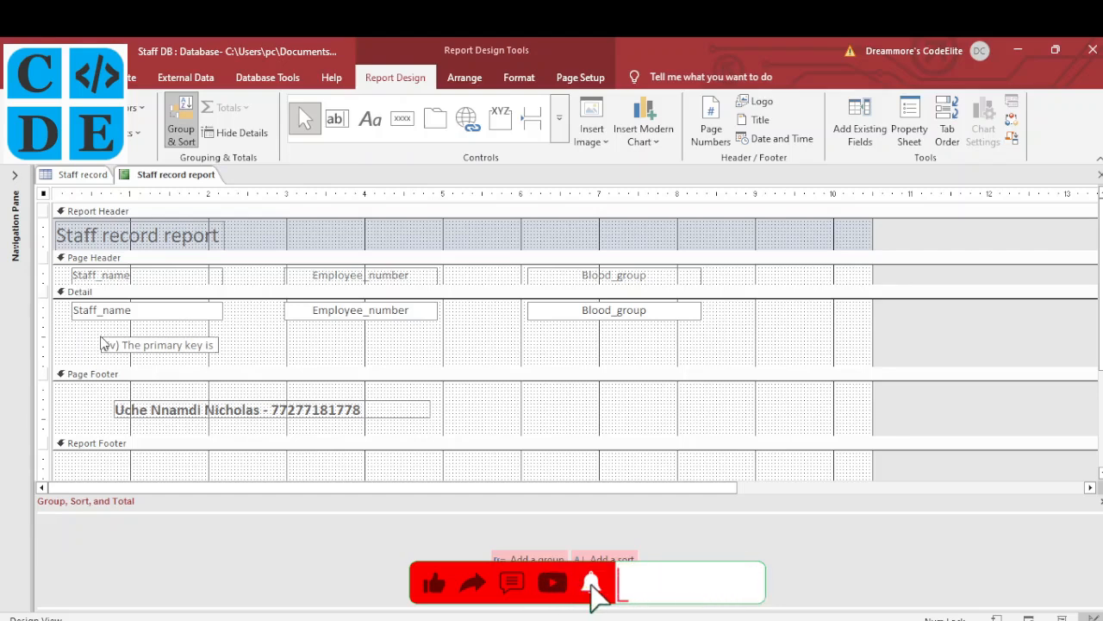
text( Employee_number)
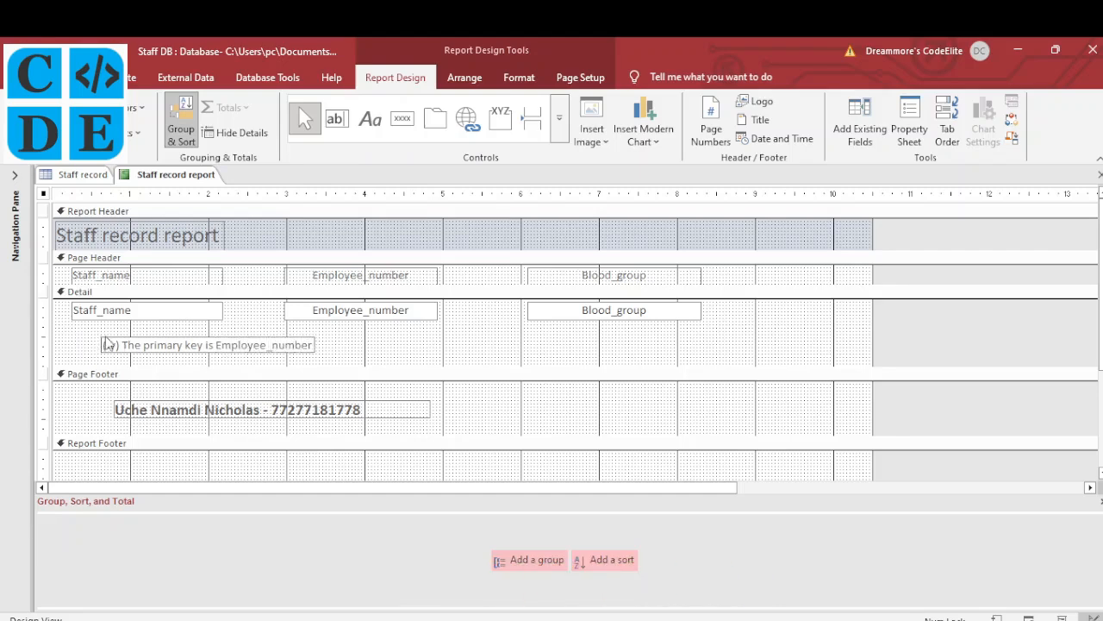
click(331, 355)
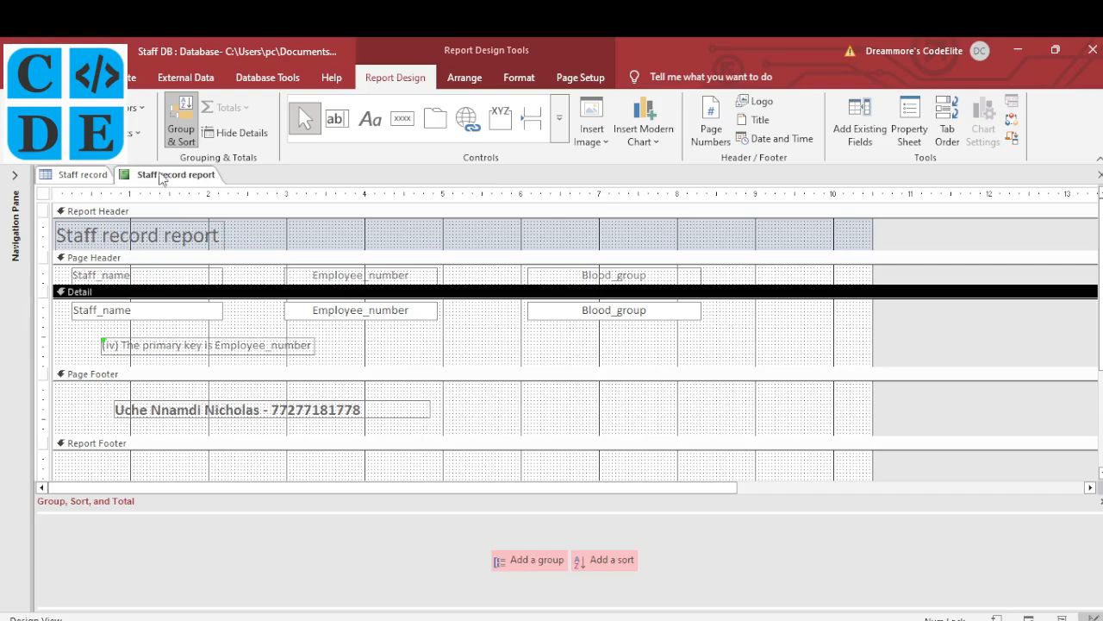
Preview the report and scroll to see the primary-key note repeated under each staff row
right_click(159, 175)
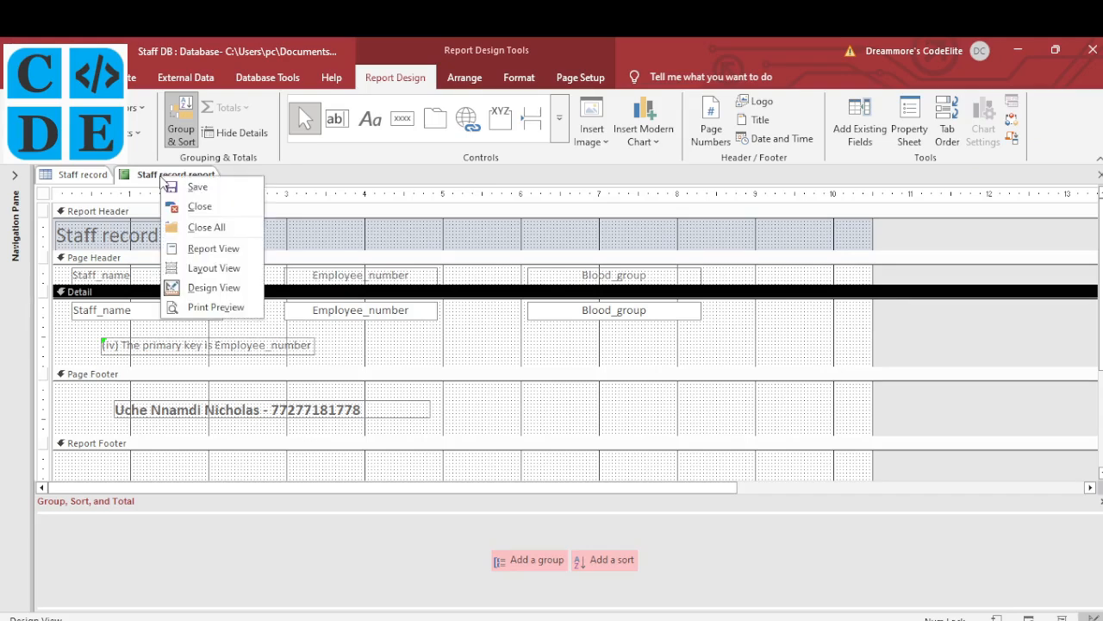
click(213, 308)
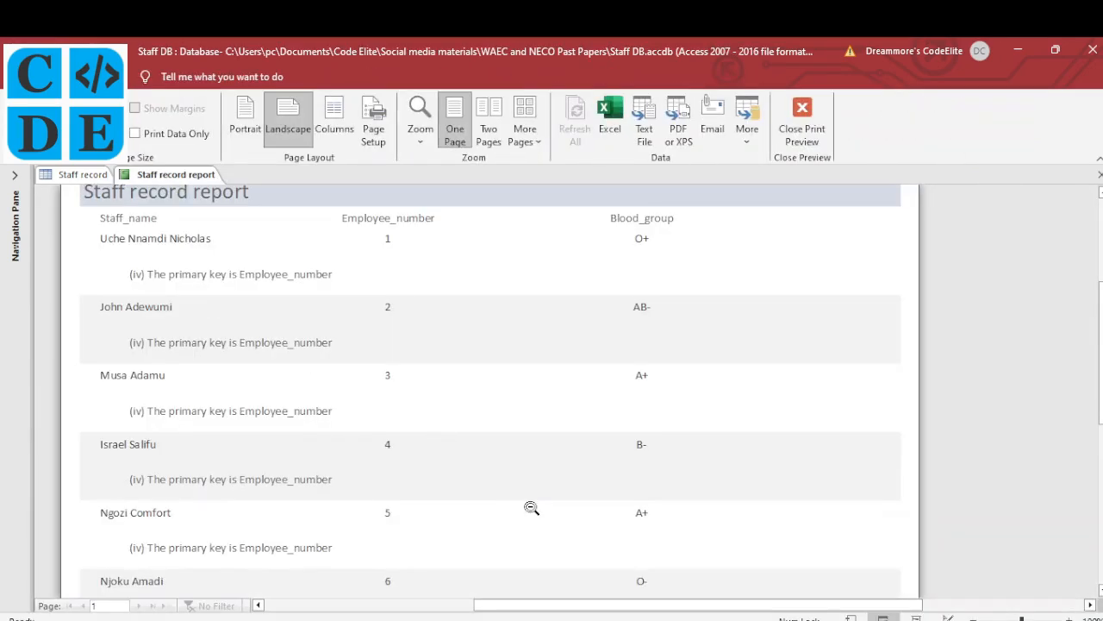
scroll(531, 508, down, 5)
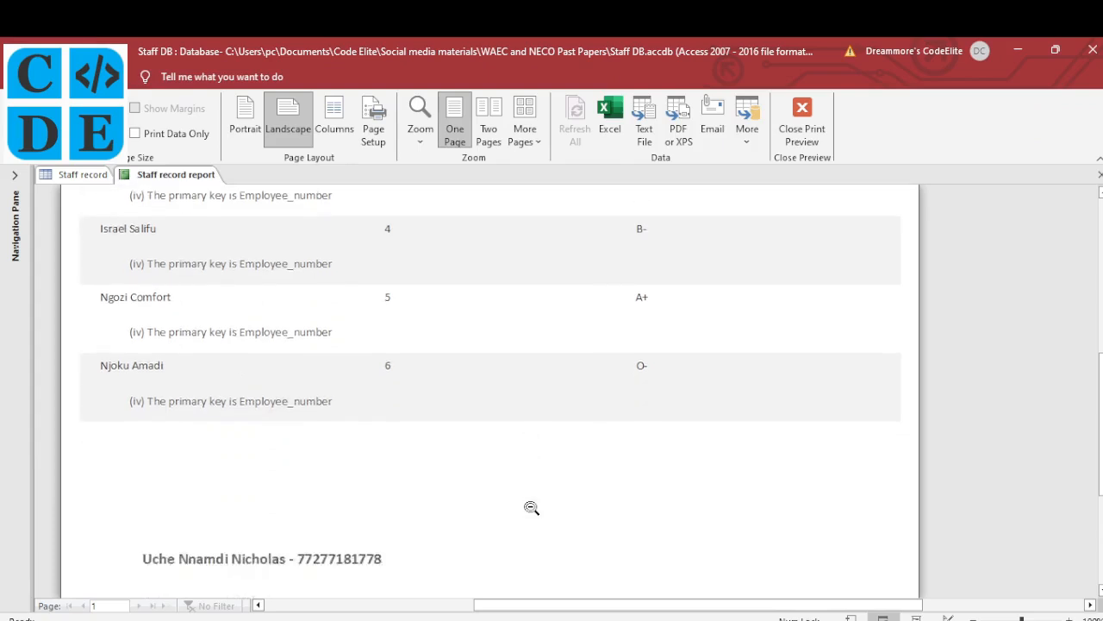
scroll(531, 508, down, 1)
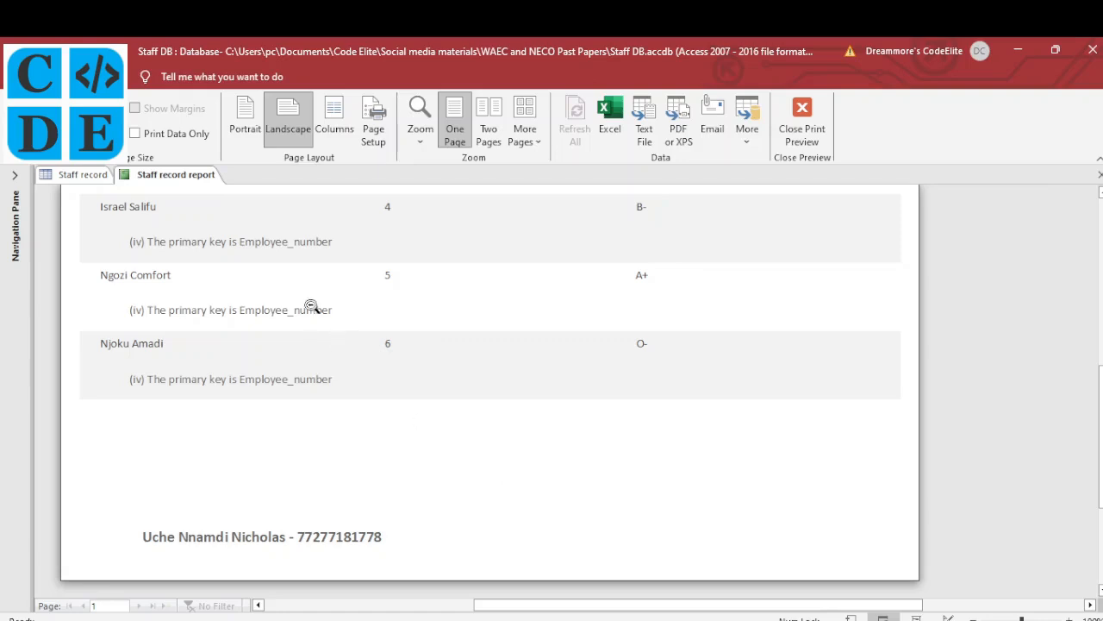
right_click(182, 178)
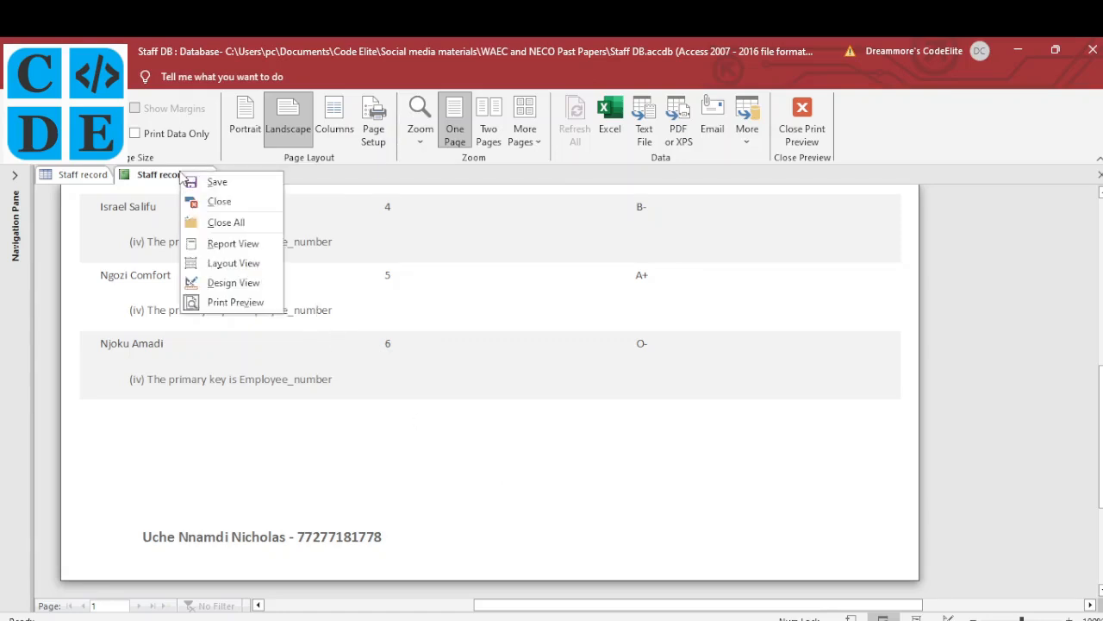
In Design View, drag the primary-key label into the Page Footer above the name-and-number label
click(229, 285)
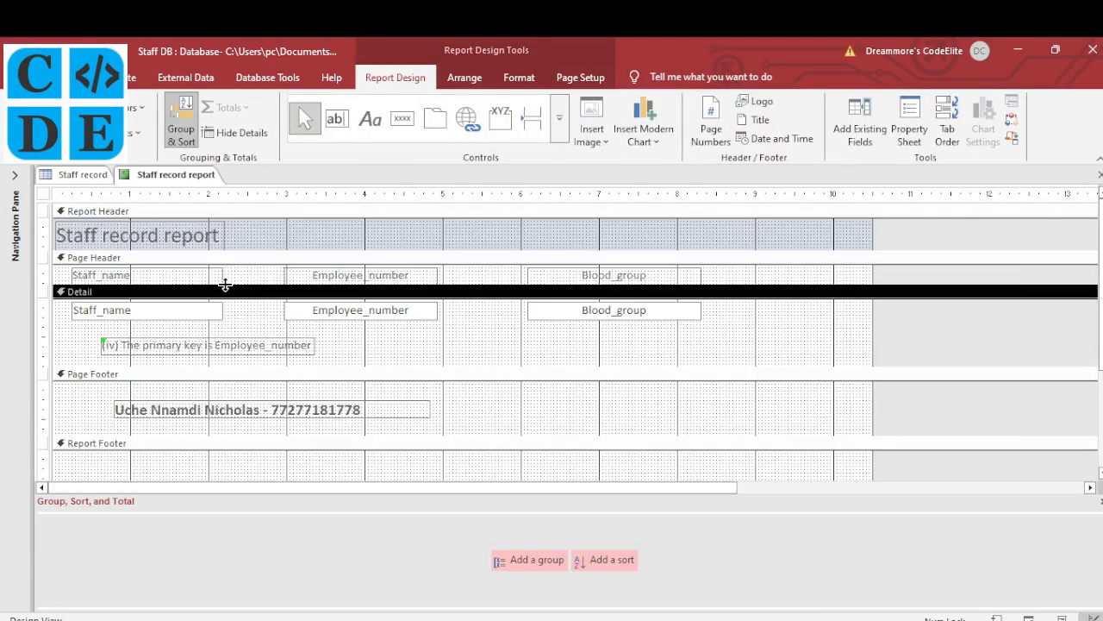
click(216, 347)
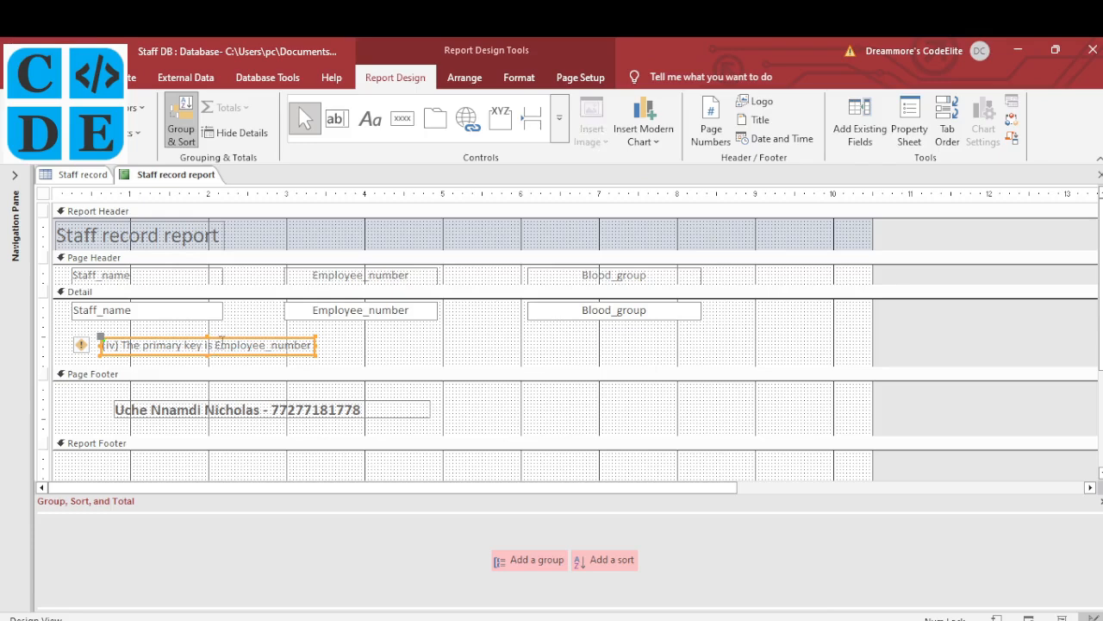
drag(224, 336, 224, 383)
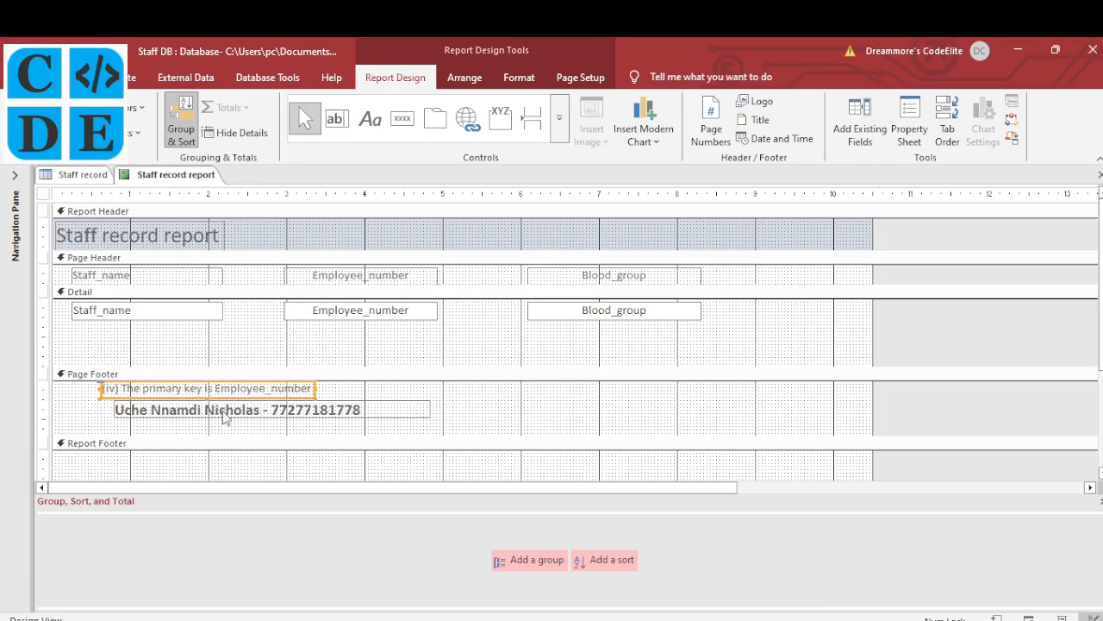
click(224, 412)
drag(222, 423, 214, 439)
drag(207, 393, 233, 400)
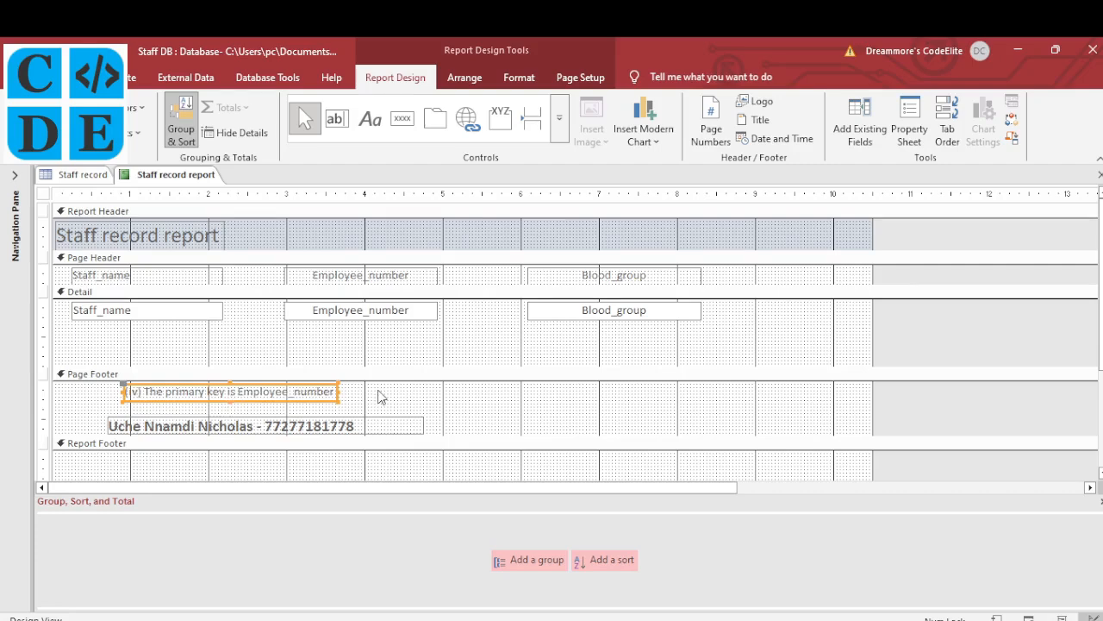
Preview the report and scroll to confirm the primary-key note appears once at the page foot
right_click(157, 176)
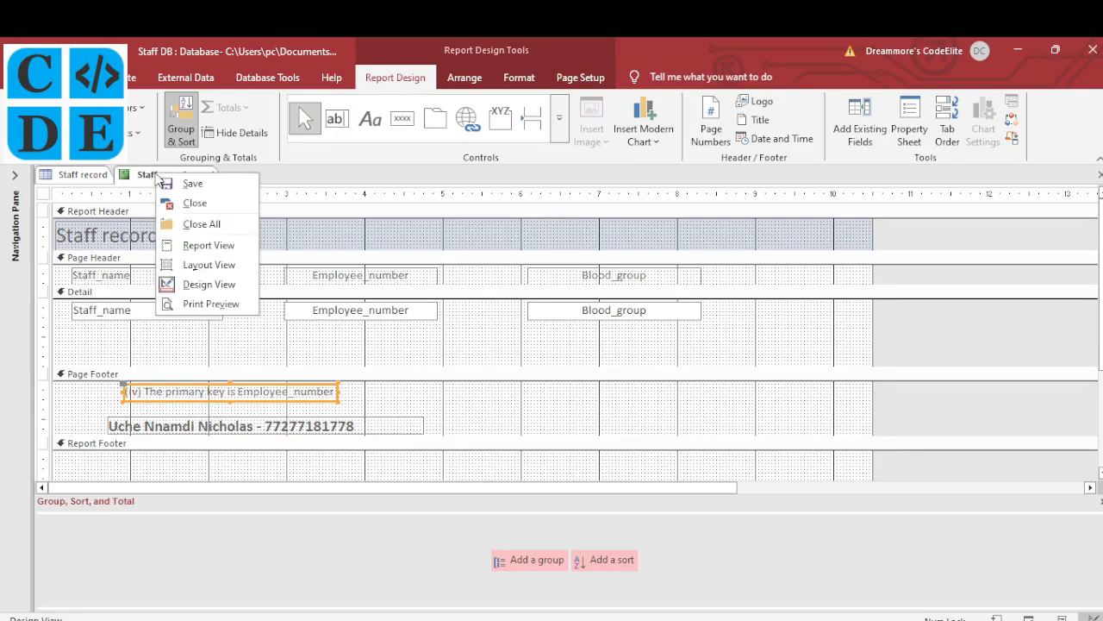
click(199, 304)
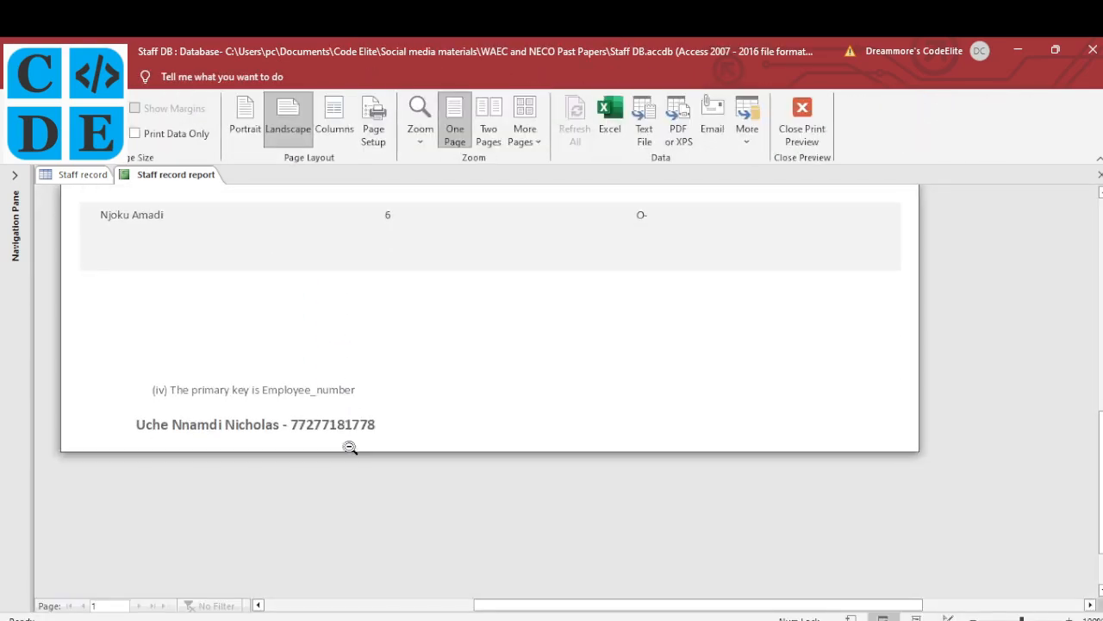
scroll(350, 447, up, 2)
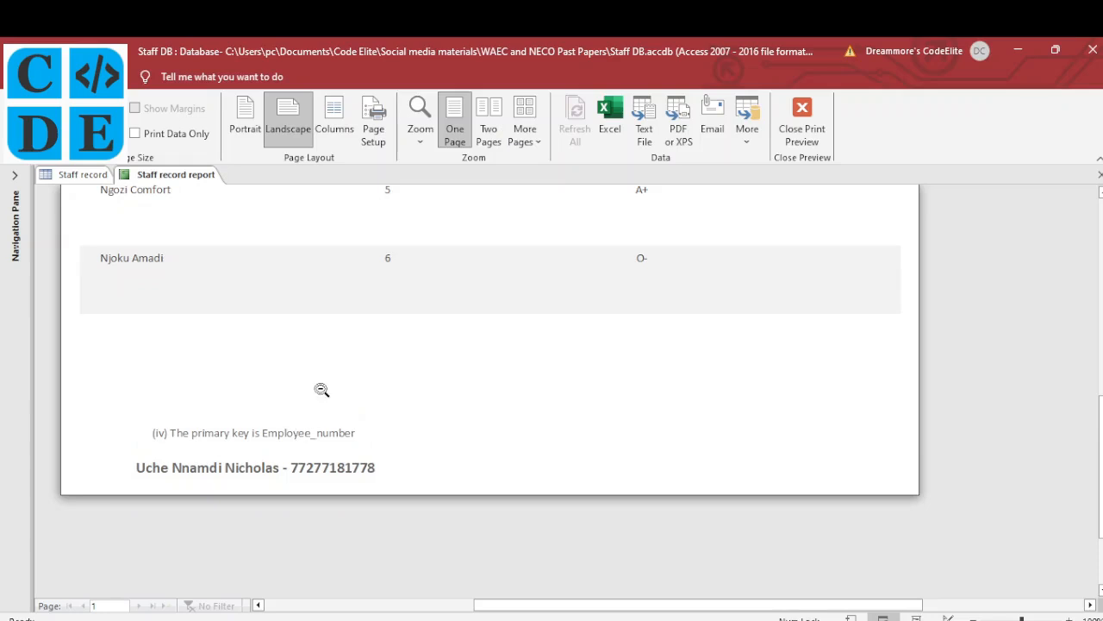
scroll(320, 390, up, 10)
scroll(321, 389, up, 1)
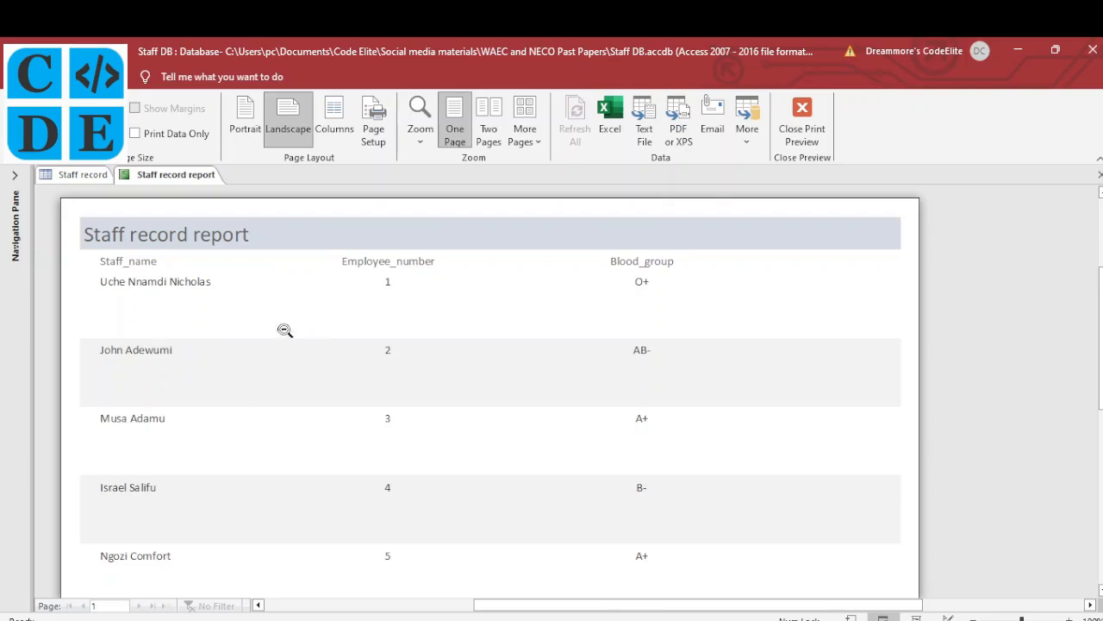
Return to Design View and drag the Page Footer bar up to shorten the Detail section
right_click(170, 178)
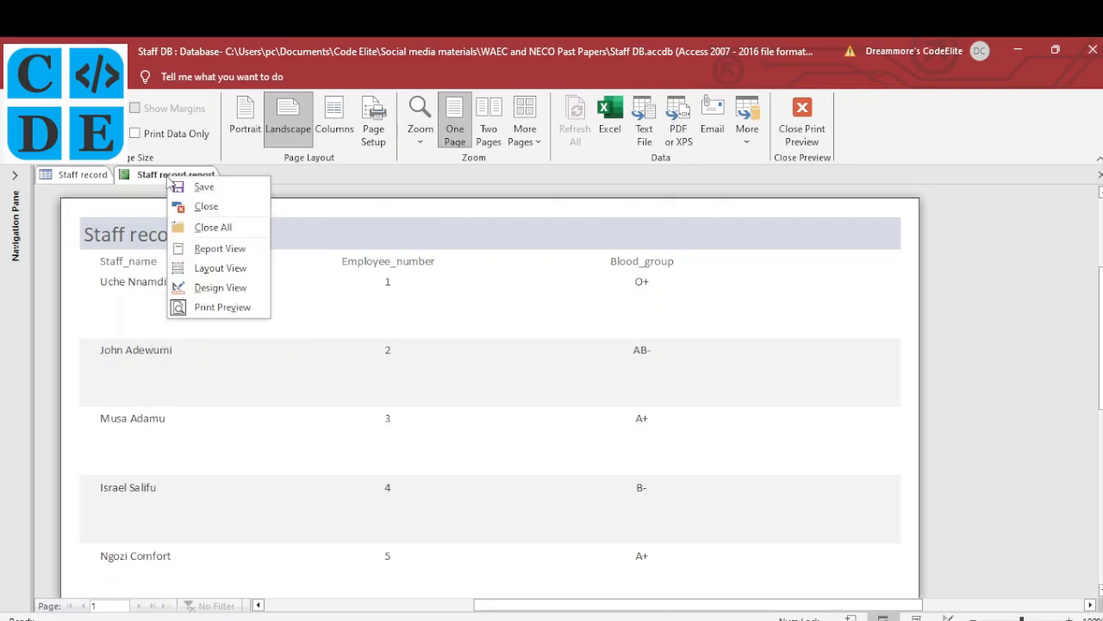
click(220, 288)
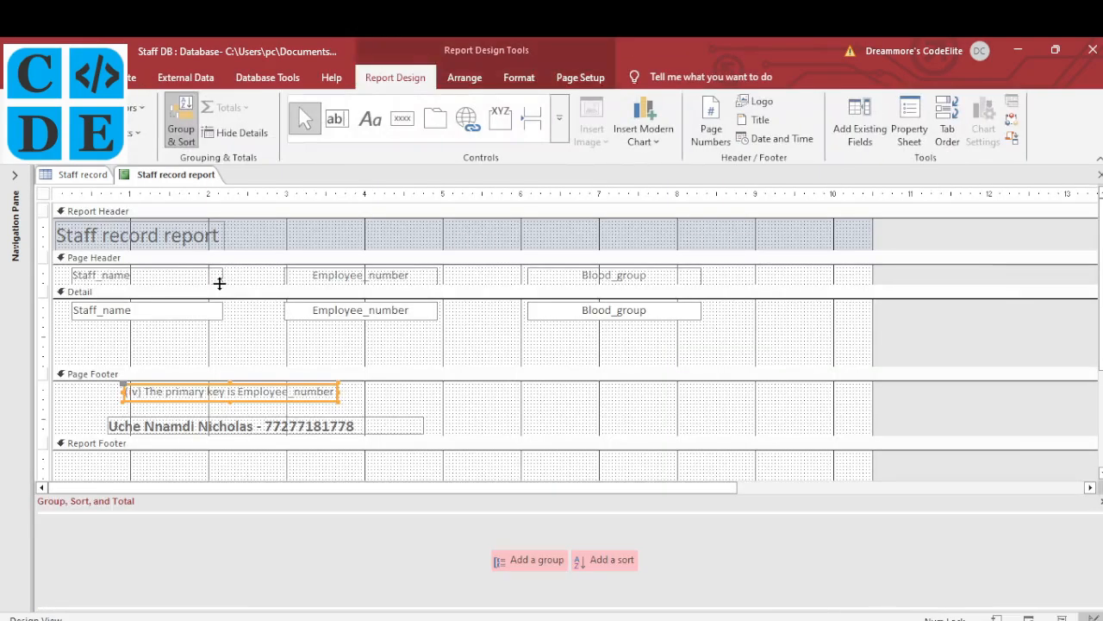
drag(168, 364, 173, 330)
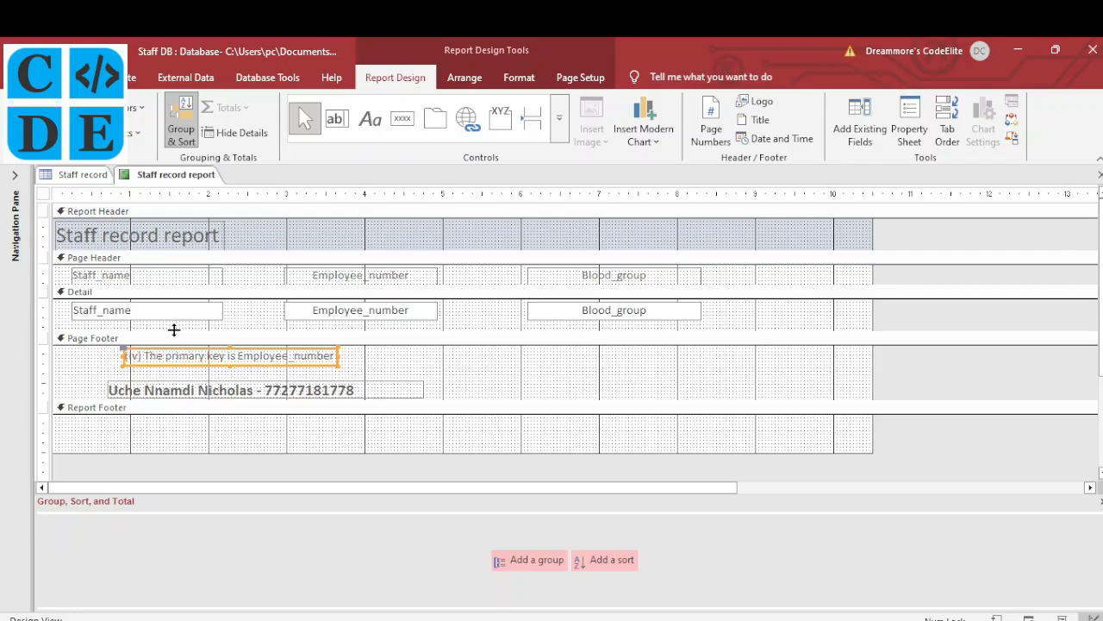
Preview the report and scroll to check the six staff rows are tightly spaced
right_click(158, 177)
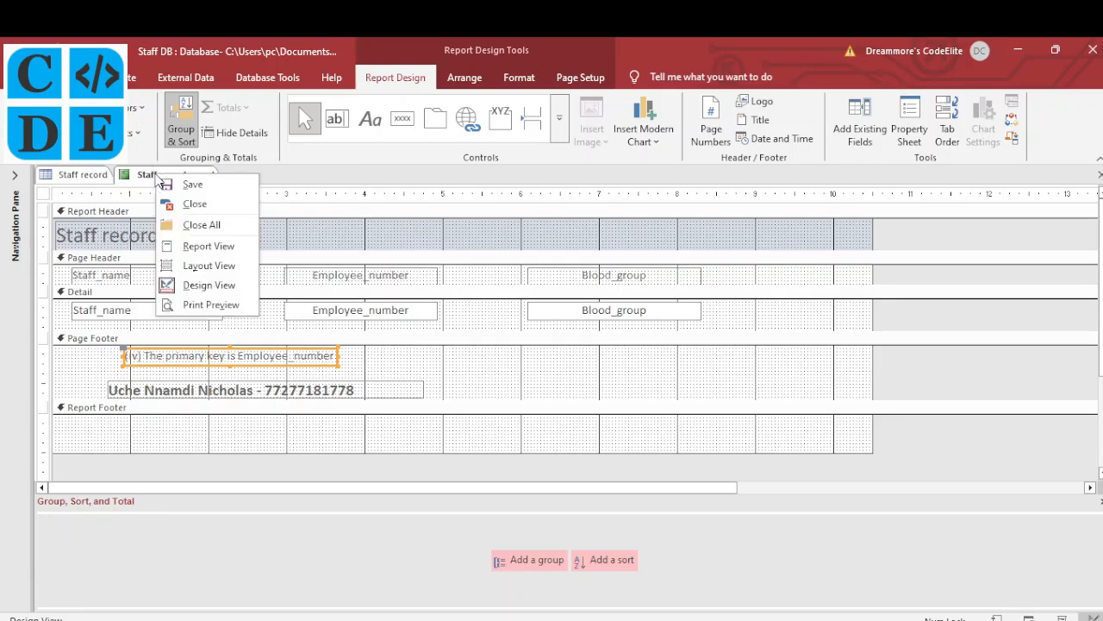
click(207, 305)
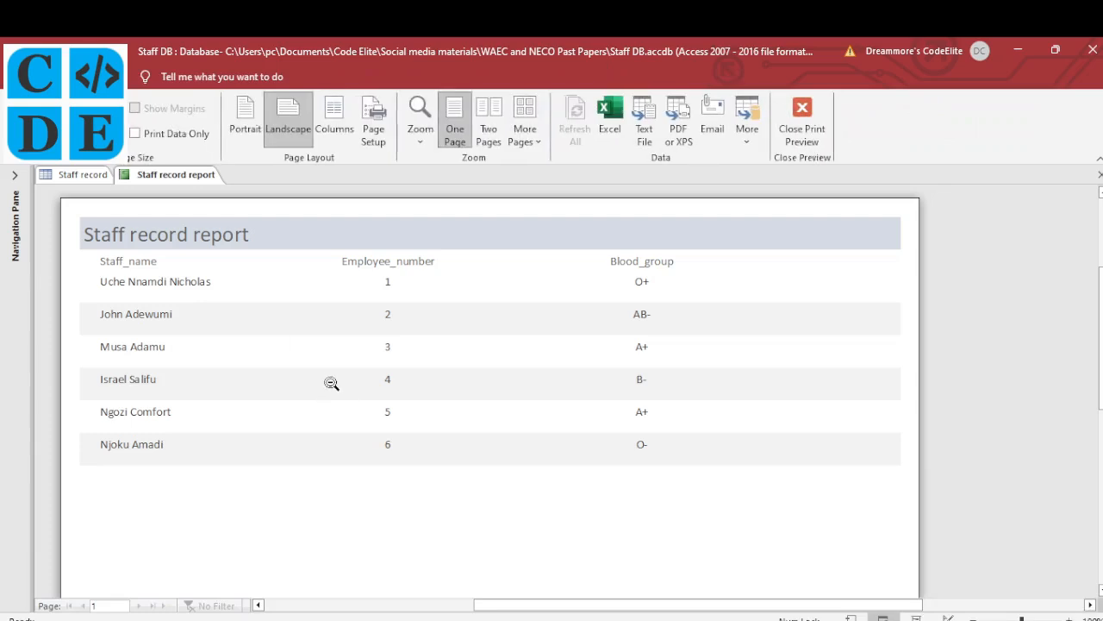
scroll(331, 382, down, 10)
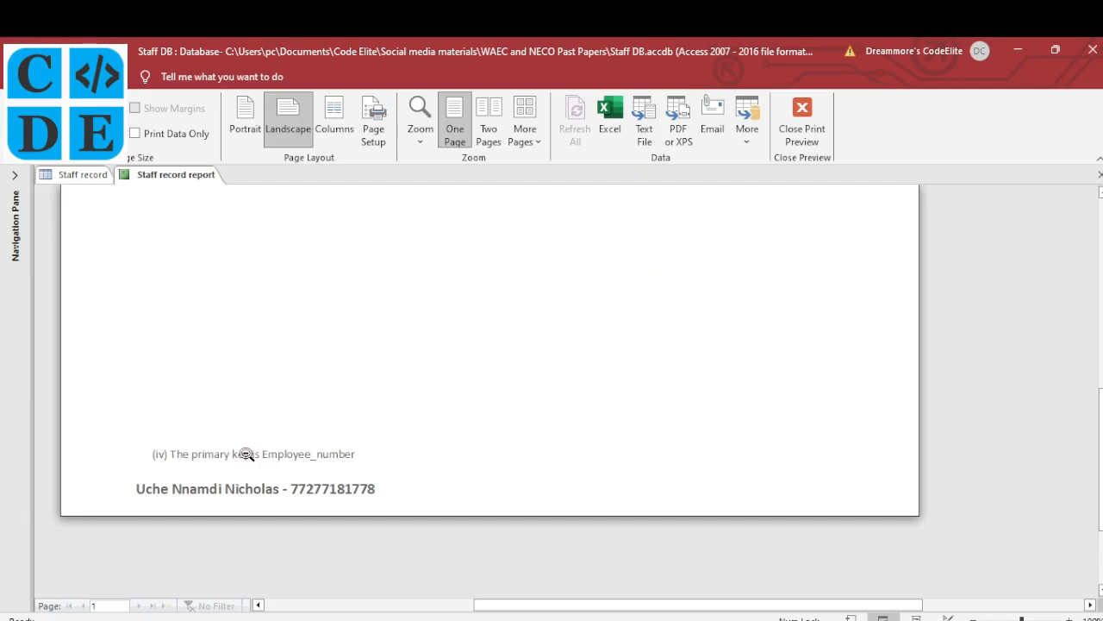
scroll(279, 402, up, 10)
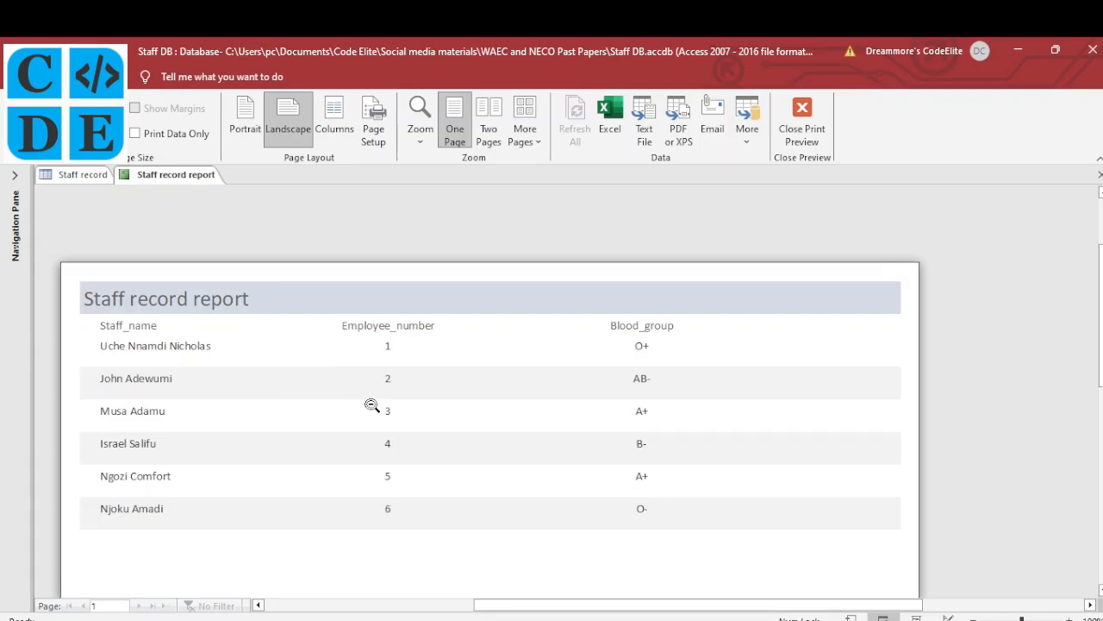
scroll(372, 396, down, 3)
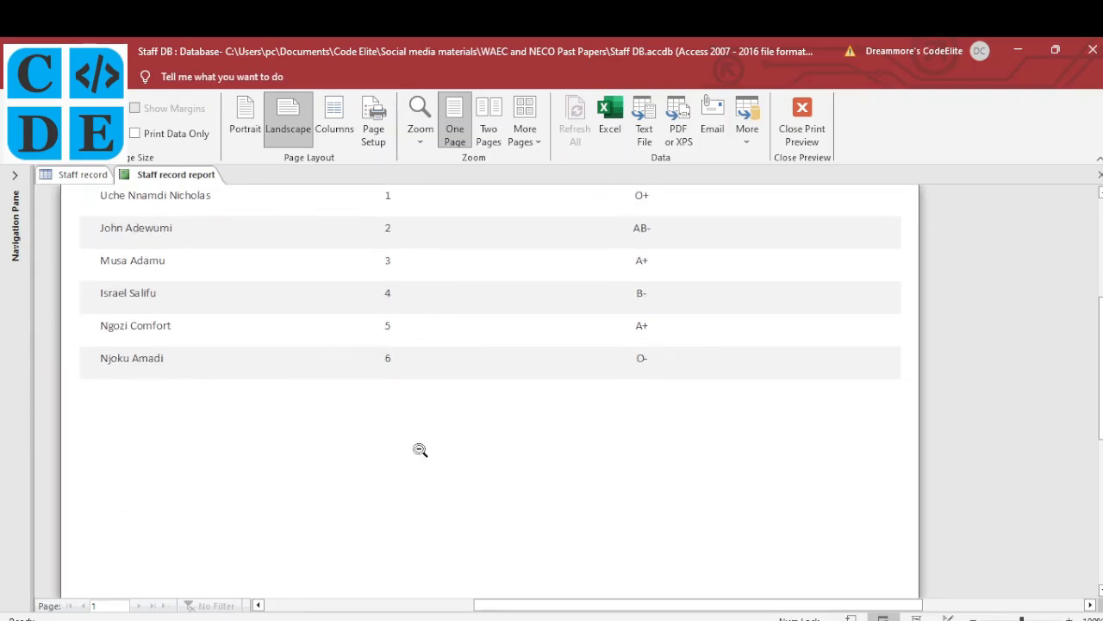
Tick task (v), preparing a form, on the NECO exam paper in Edge
click(555, 619)
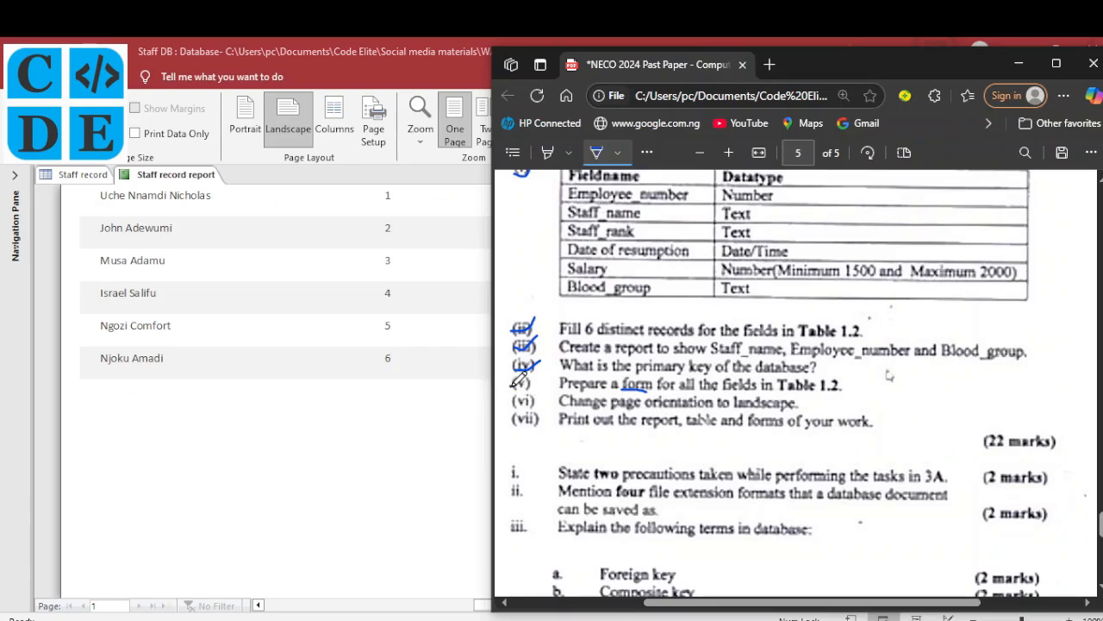
drag(513, 378, 536, 369)
Close the report's Print Preview
click(207, 270)
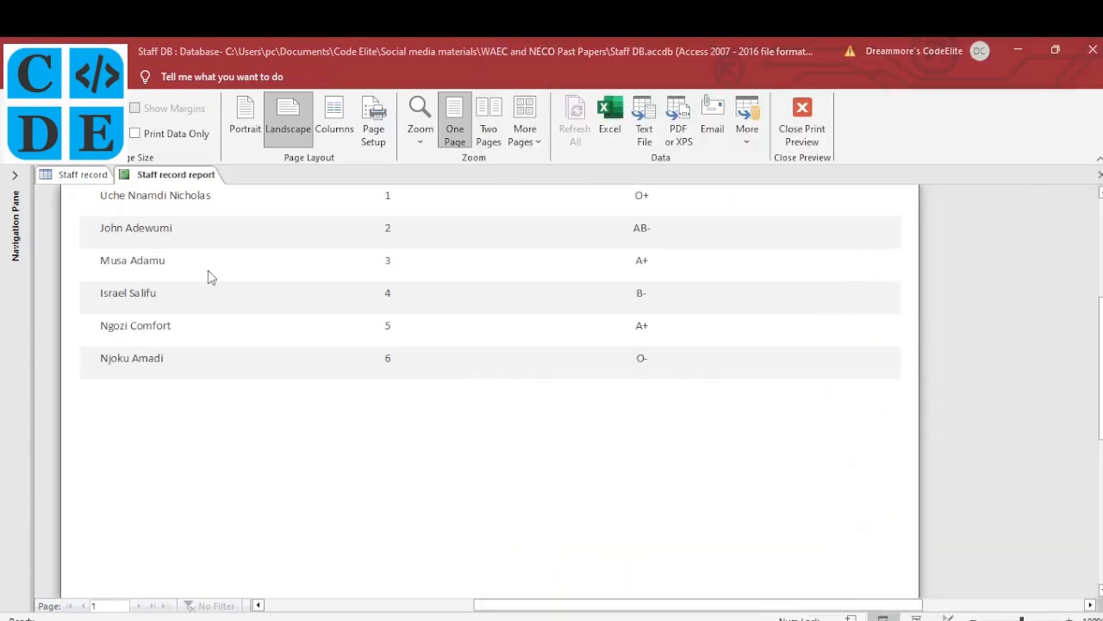
click(208, 270)
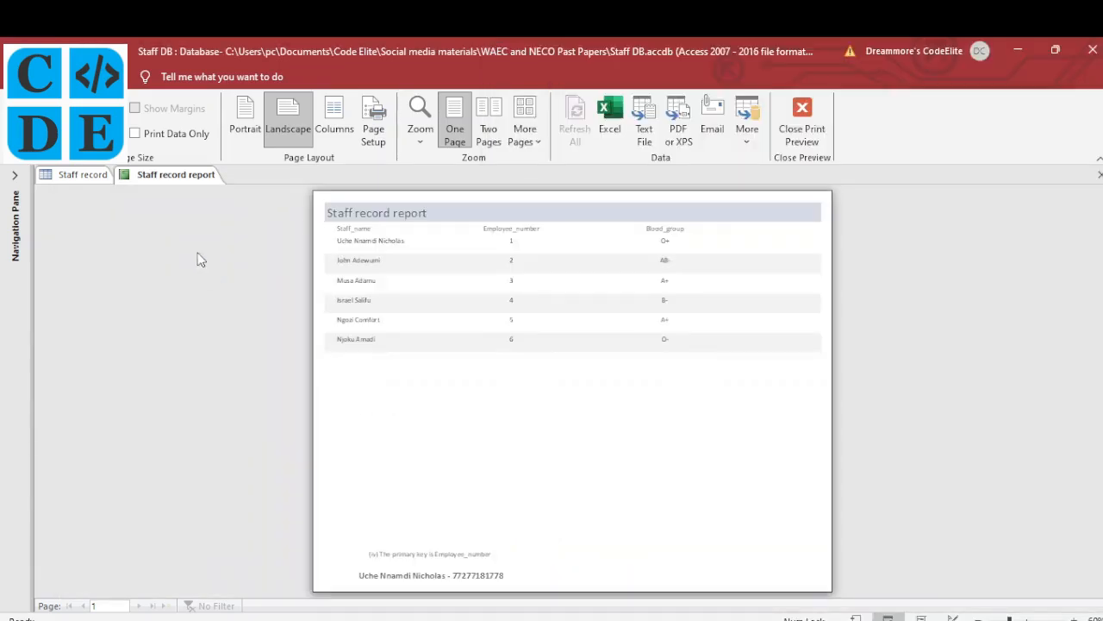
click(803, 128)
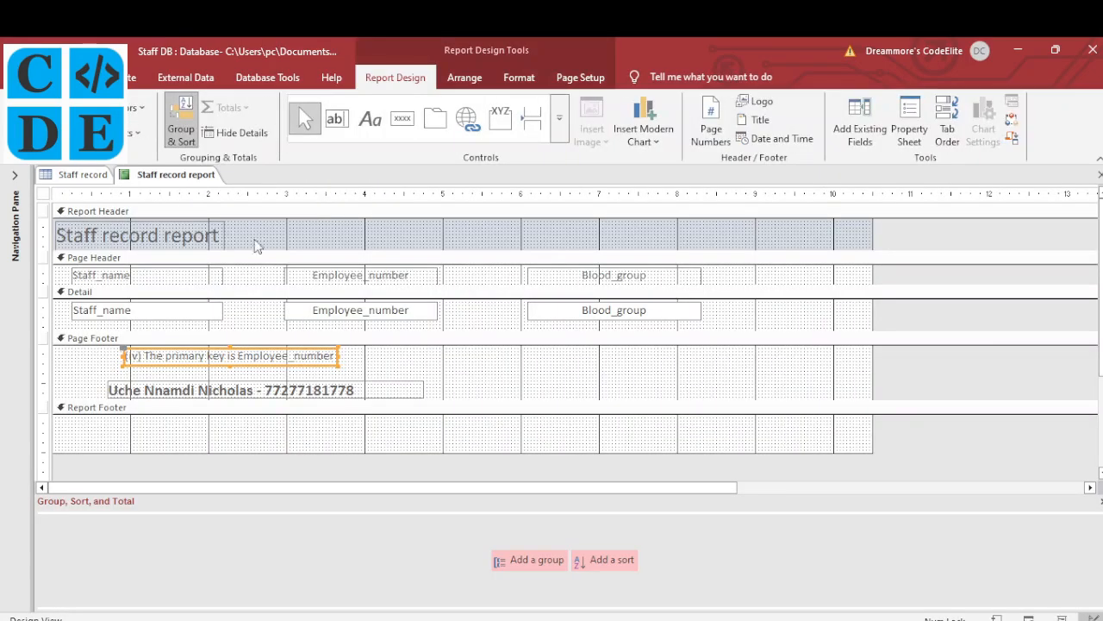
Use the Form Wizard to create columnar 'Staff record form' with all six fields, then show the Navigation Pane
click(131, 78)
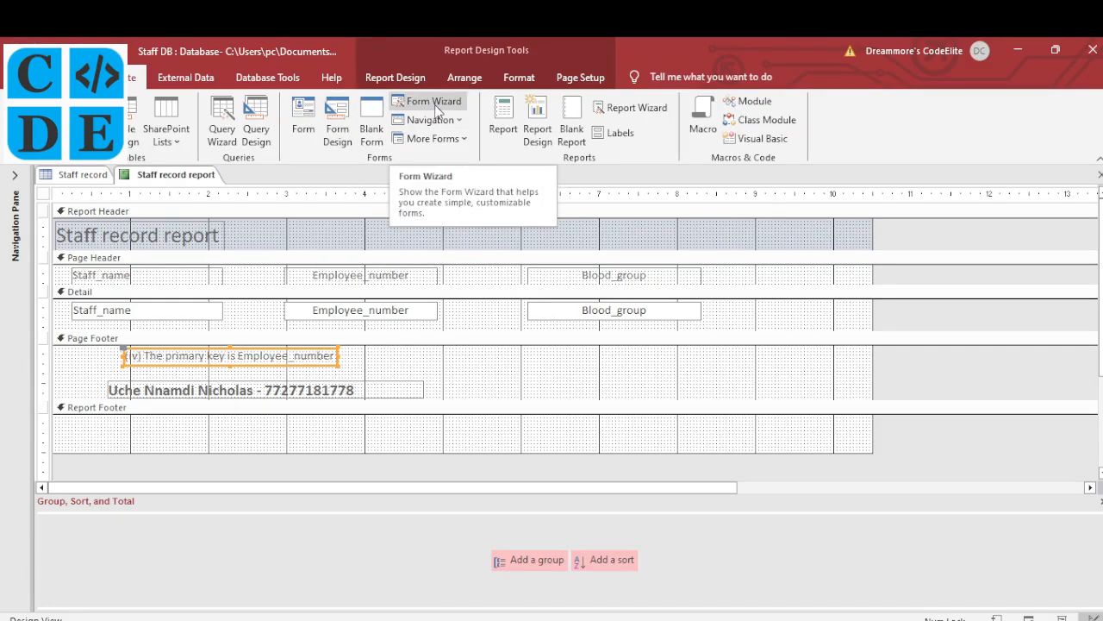
click(436, 105)
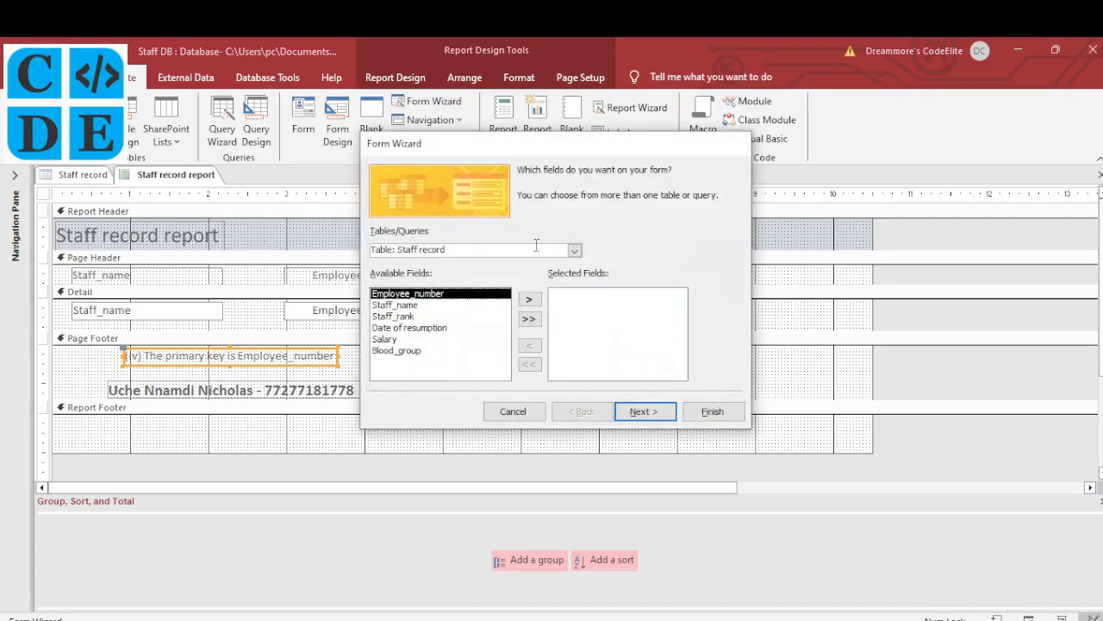
click(530, 319)
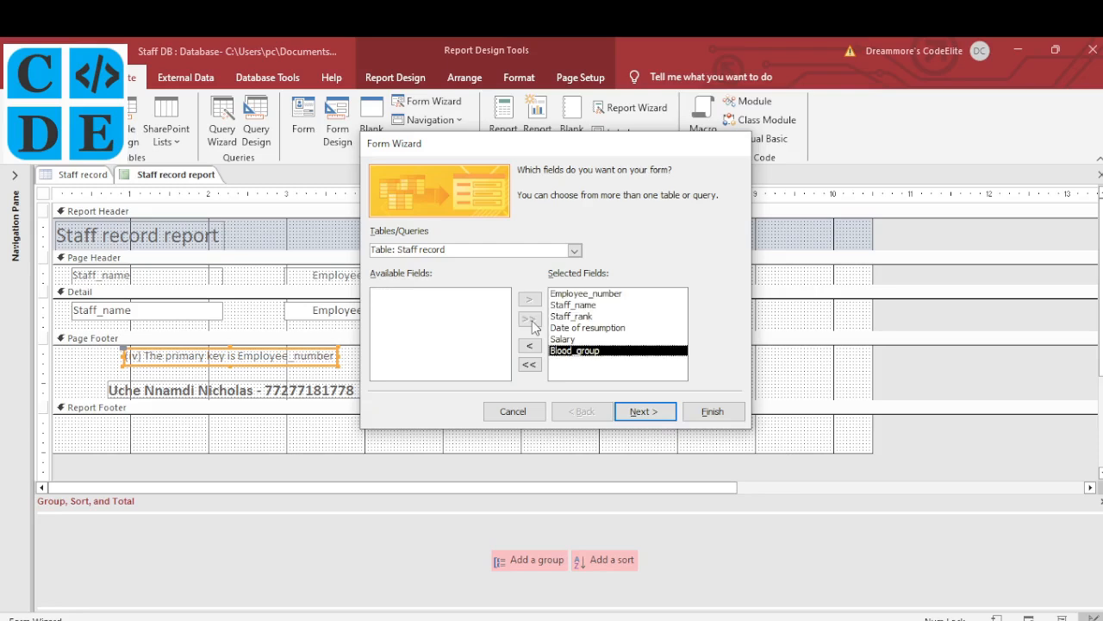
click(645, 412)
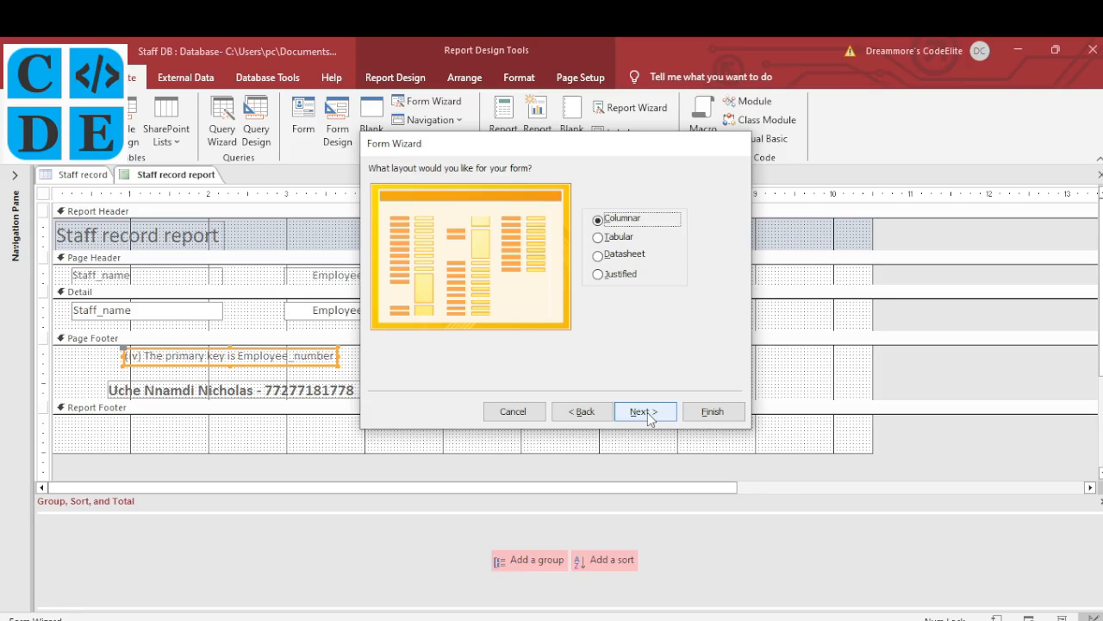
click(645, 412)
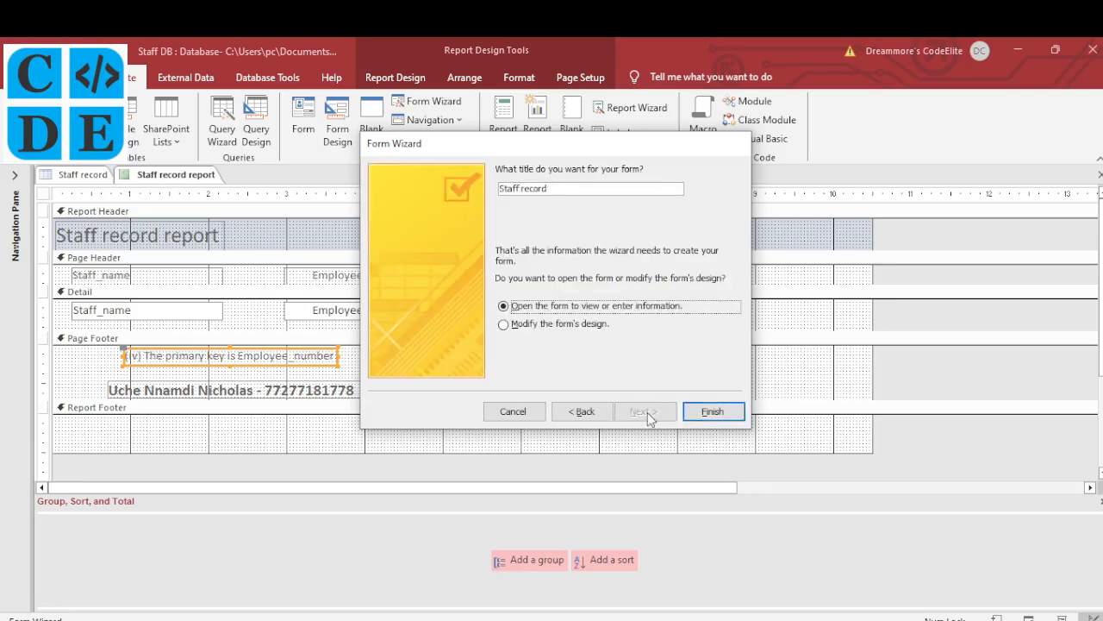
click(571, 189)
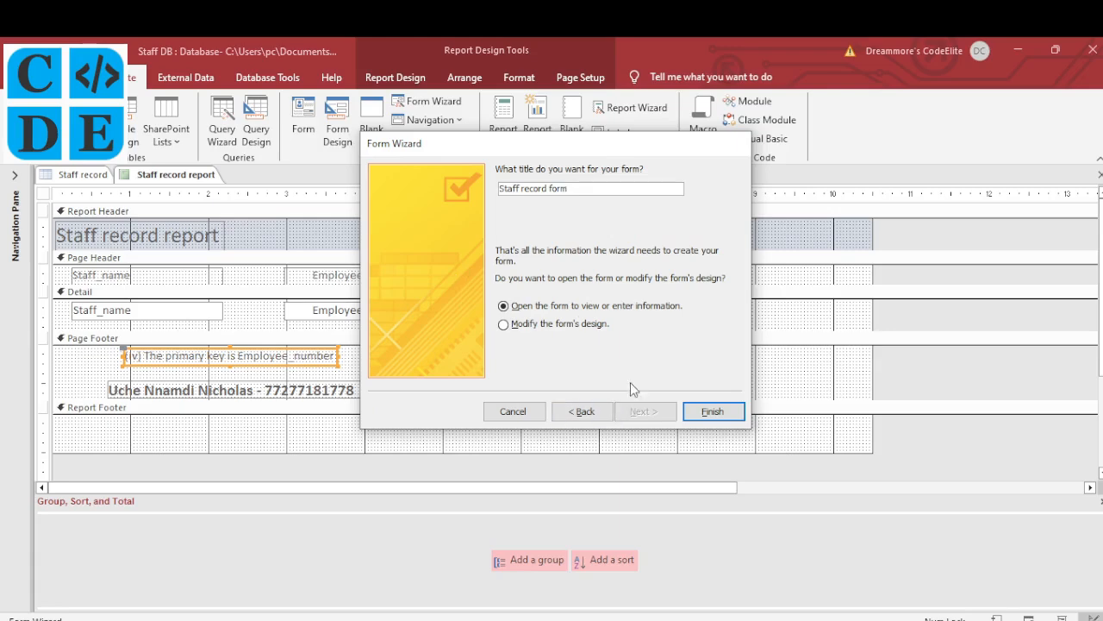
click(710, 413)
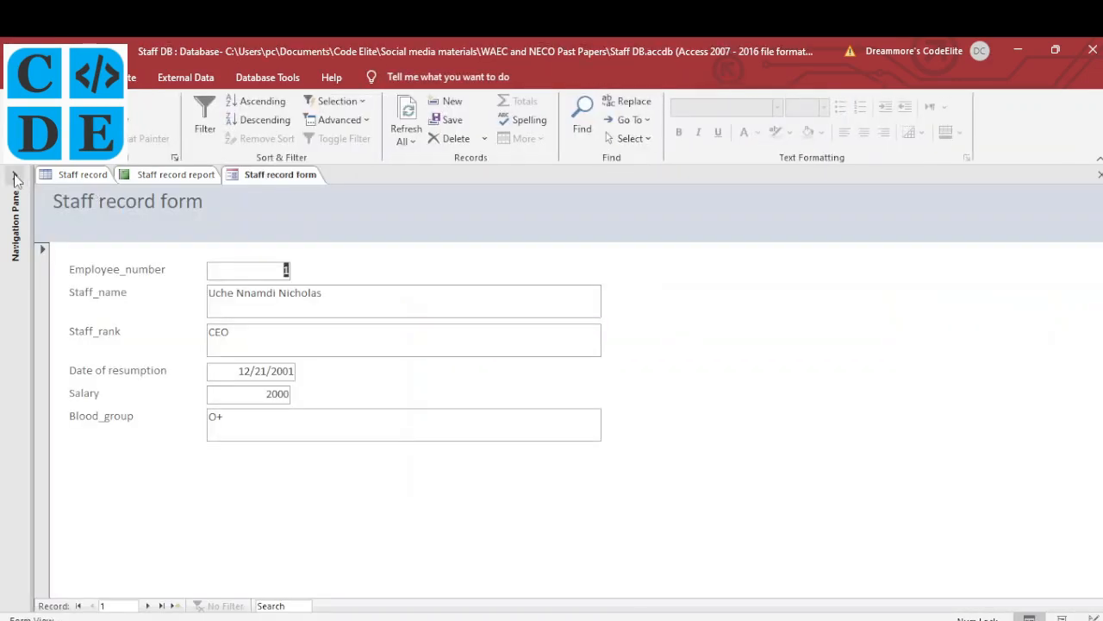
click(15, 177)
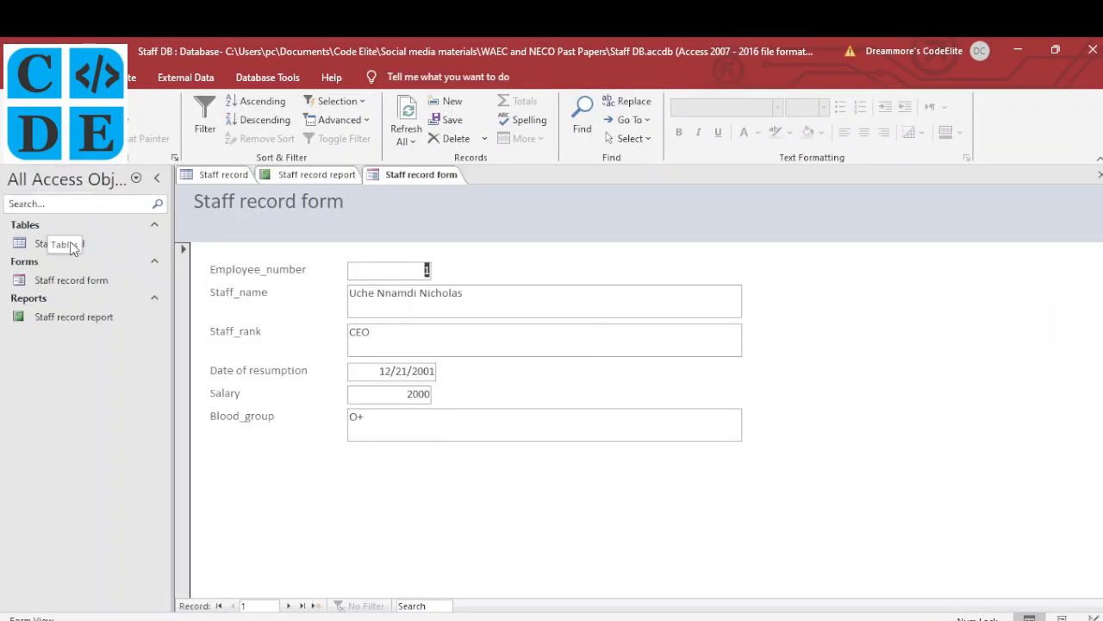
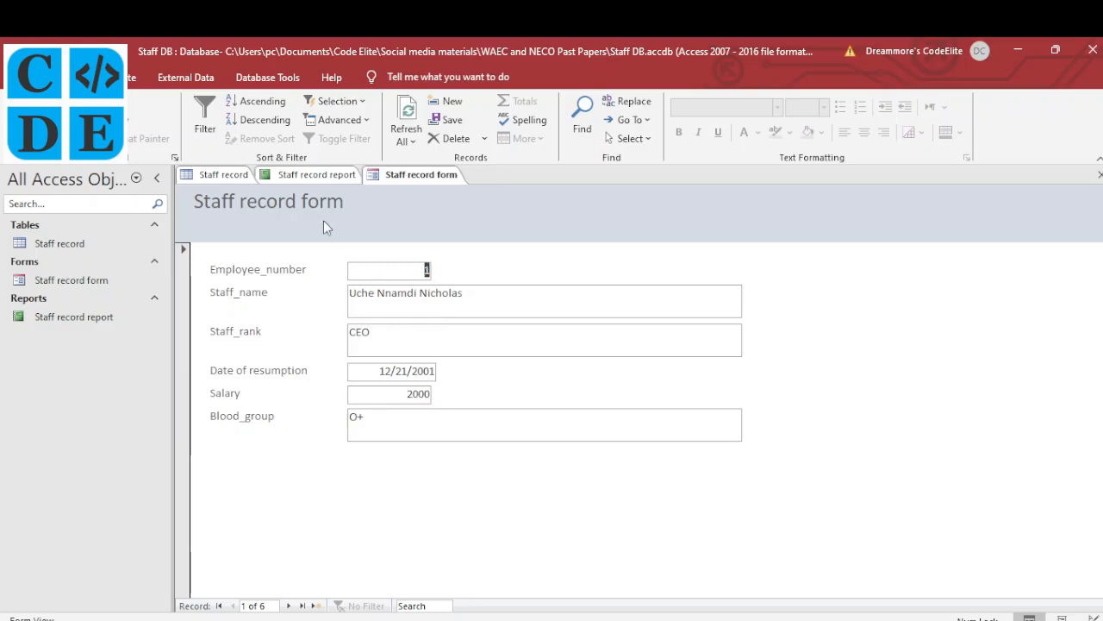
Glance at the Staff record table, then switch the Staff record form to Layout View
click(216, 178)
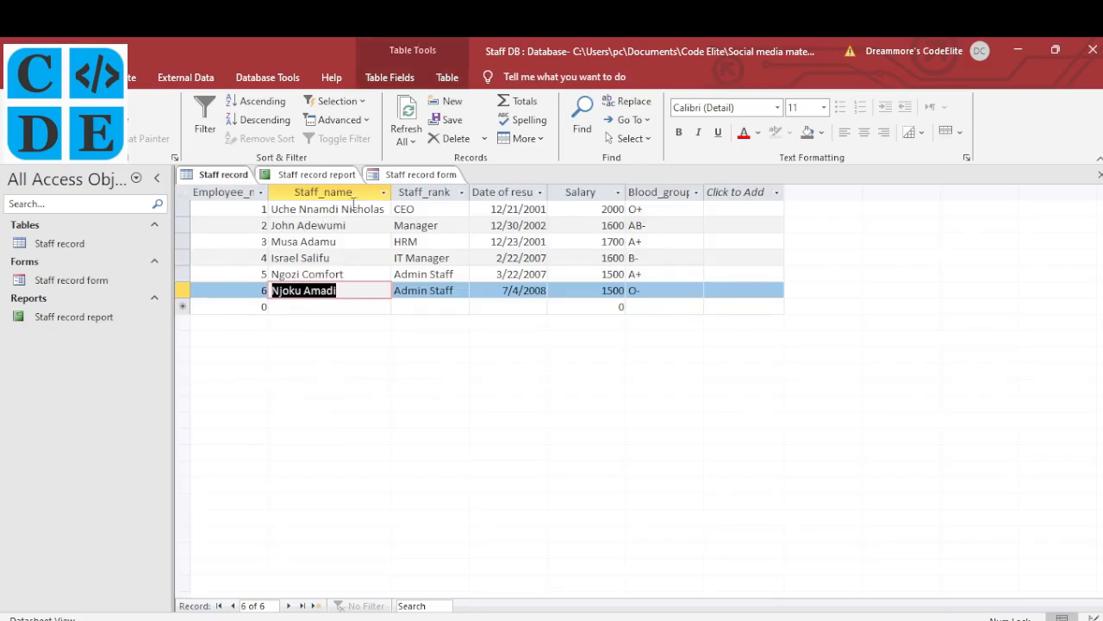
click(394, 176)
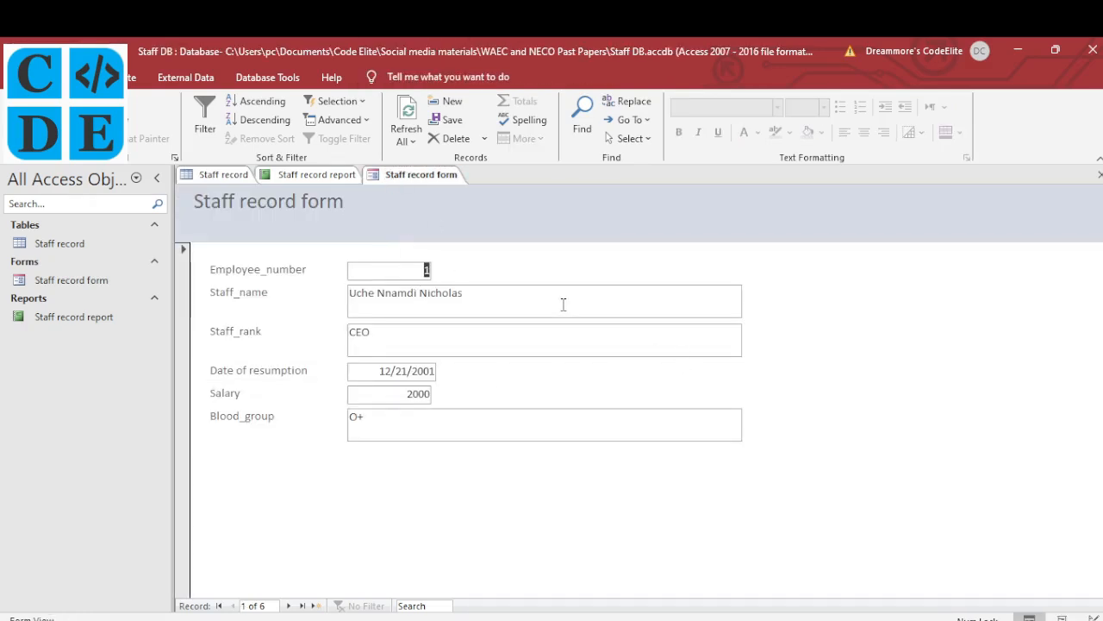
right_click(403, 174)
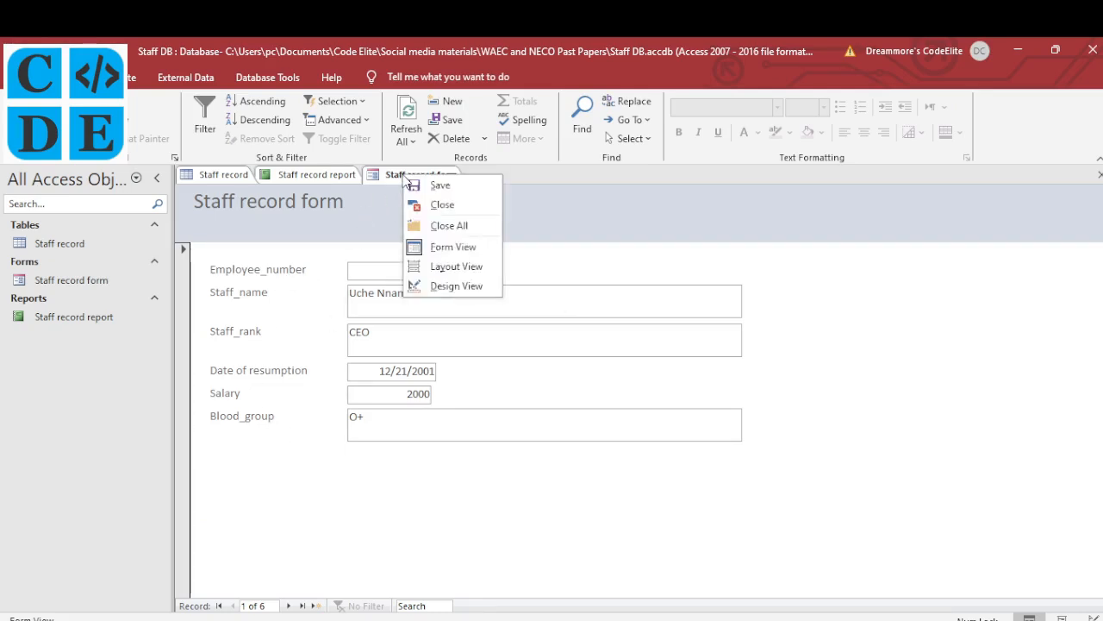
click(456, 267)
Narrow the Staff_name, Staff_rank and Blood_group boxes together, then bring the exam paper PDF forward
click(743, 306)
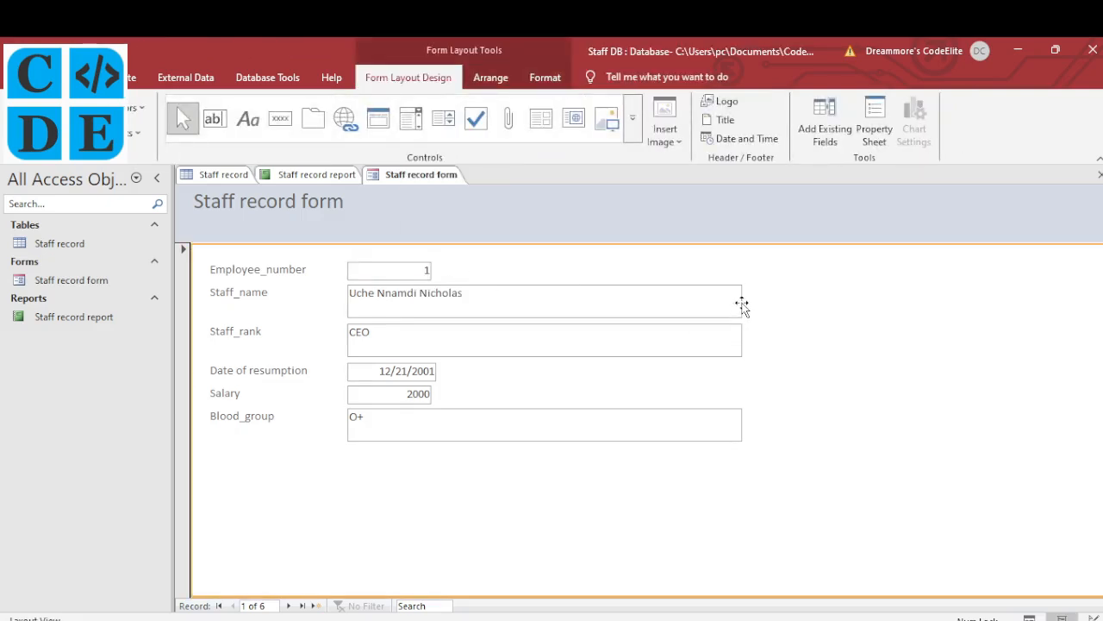
click(743, 306)
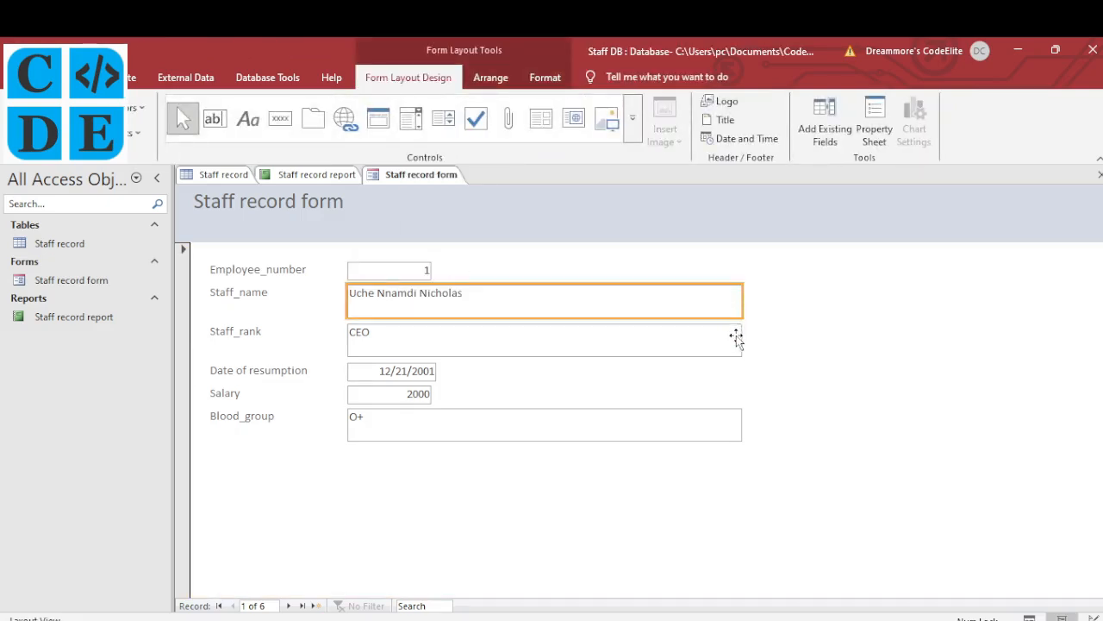
shift+click(739, 340)
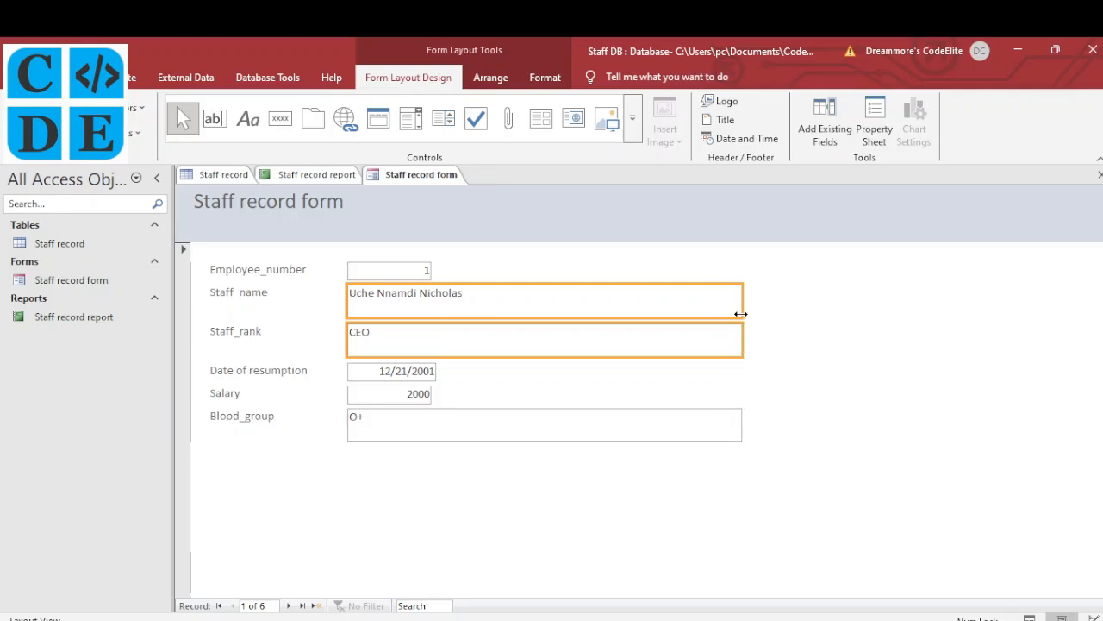
shift+click(740, 420)
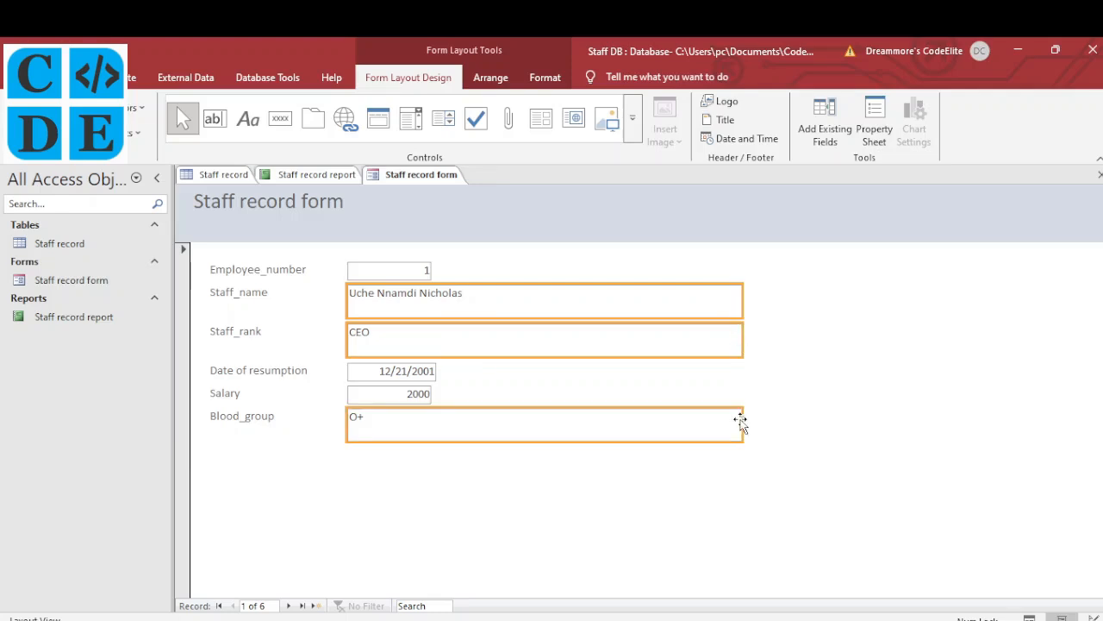
drag(740, 421, 564, 404)
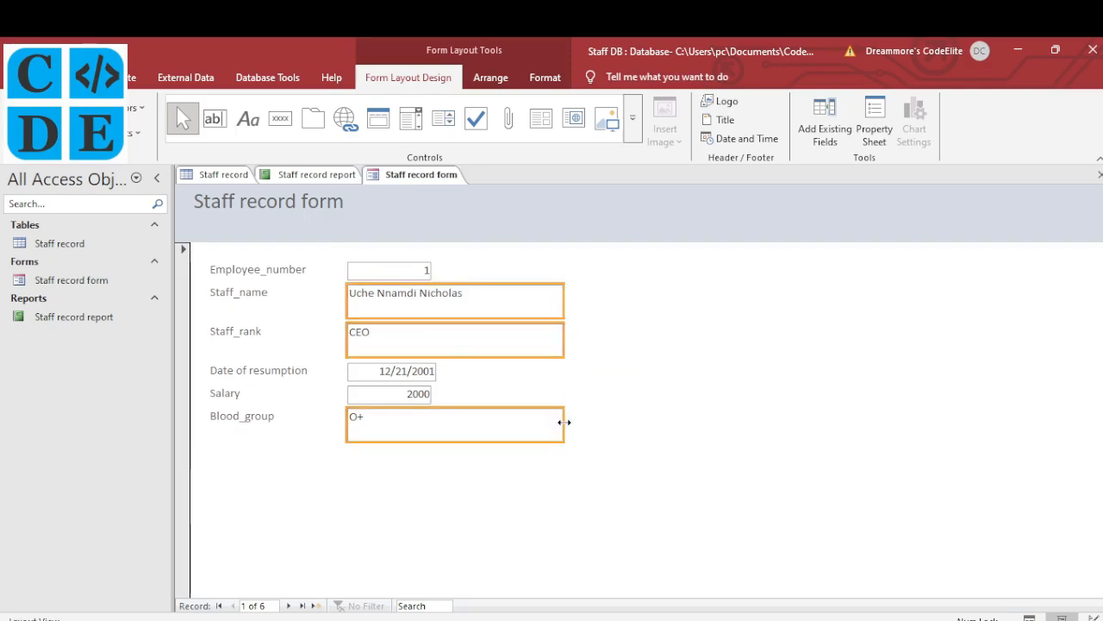
drag(565, 421, 545, 421)
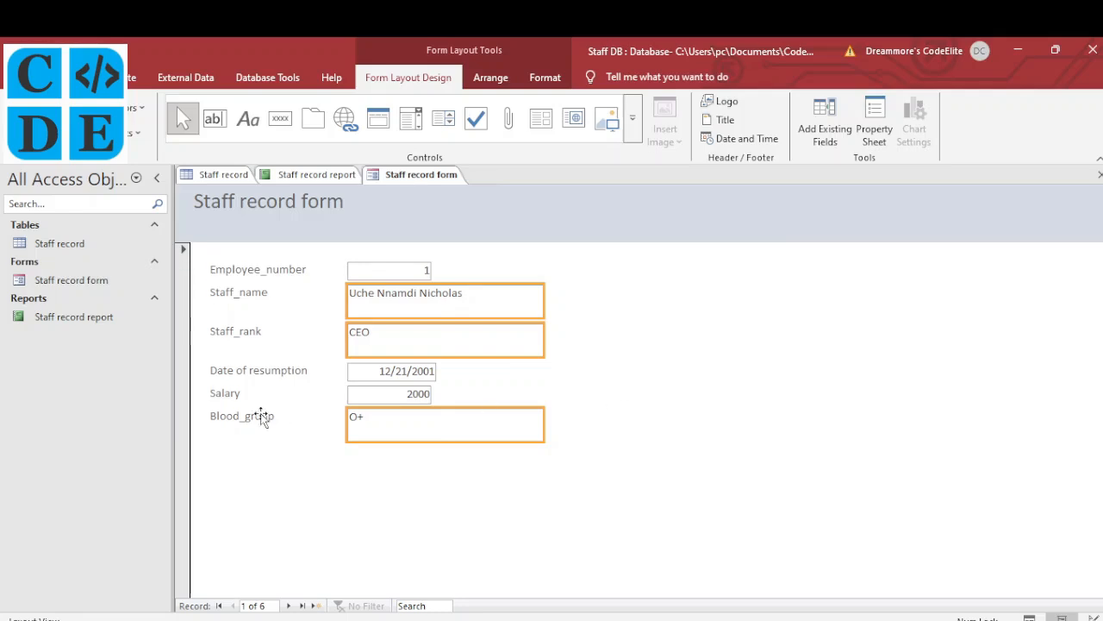
click(447, 619)
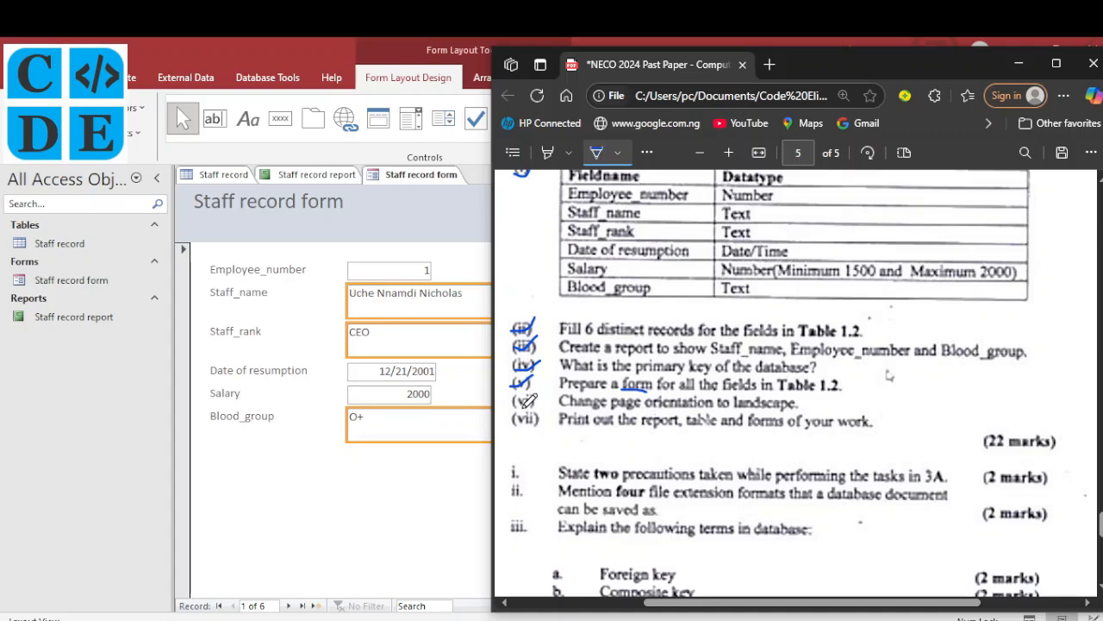
Tick item (vi), landscape orientation, on the exam paper and return to Access
drag(515, 400, 536, 393)
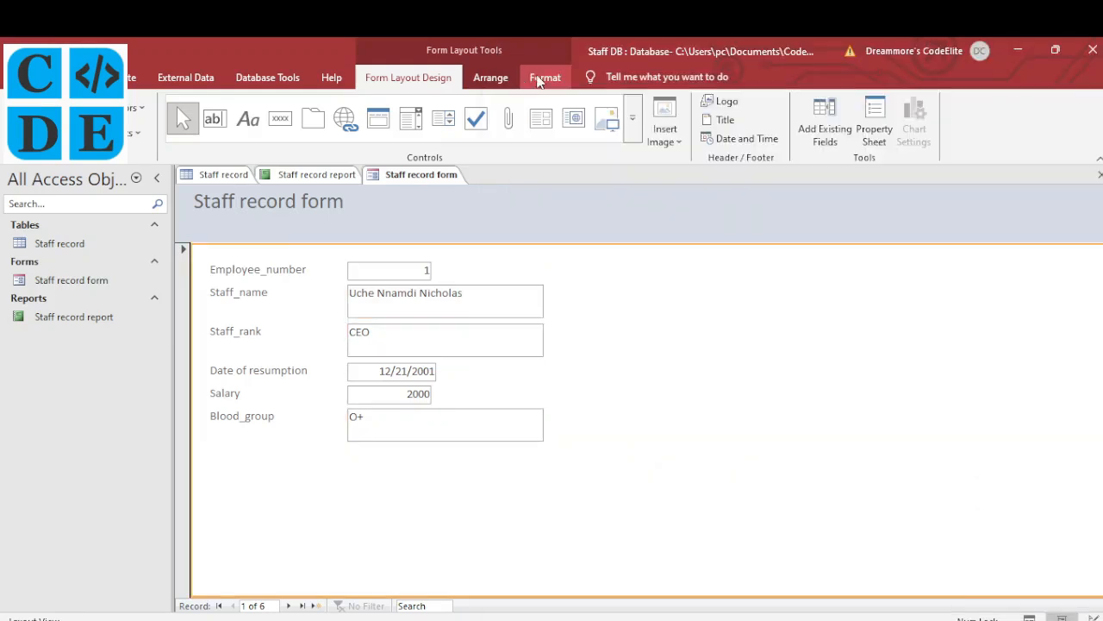
click(542, 77)
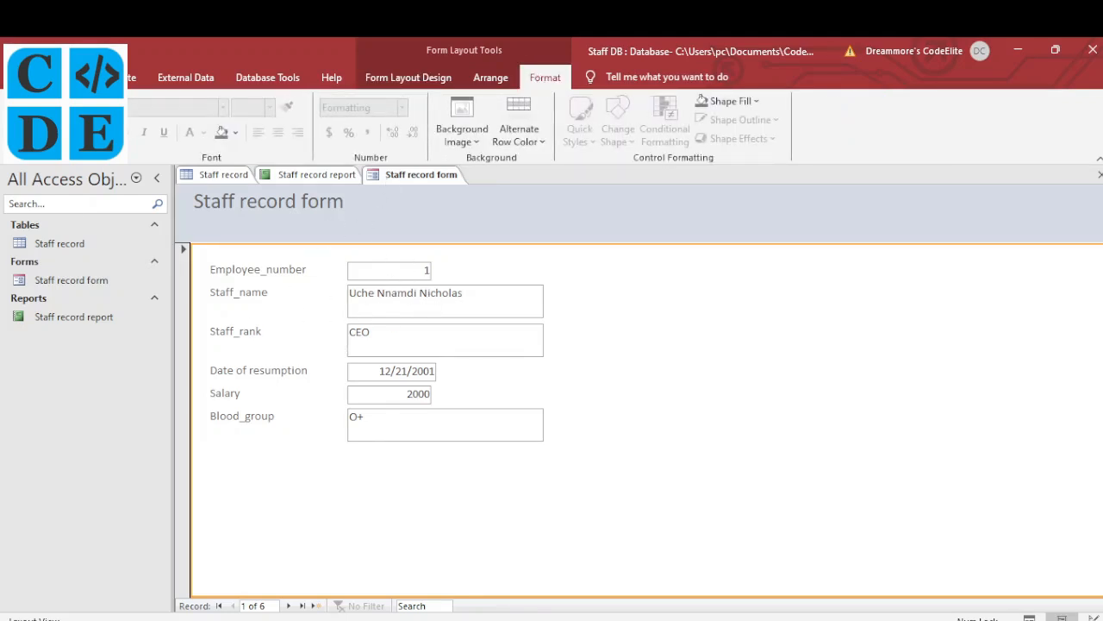
Open the Staff record form in Print Preview and set the page to Landscape
click(21, 77)
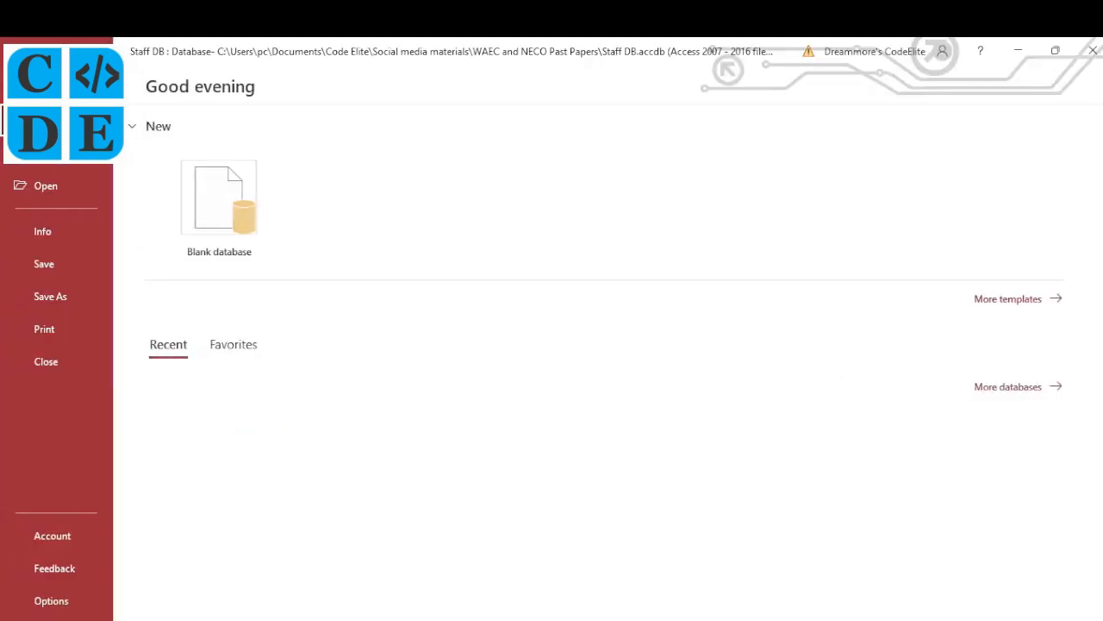
click(49, 343)
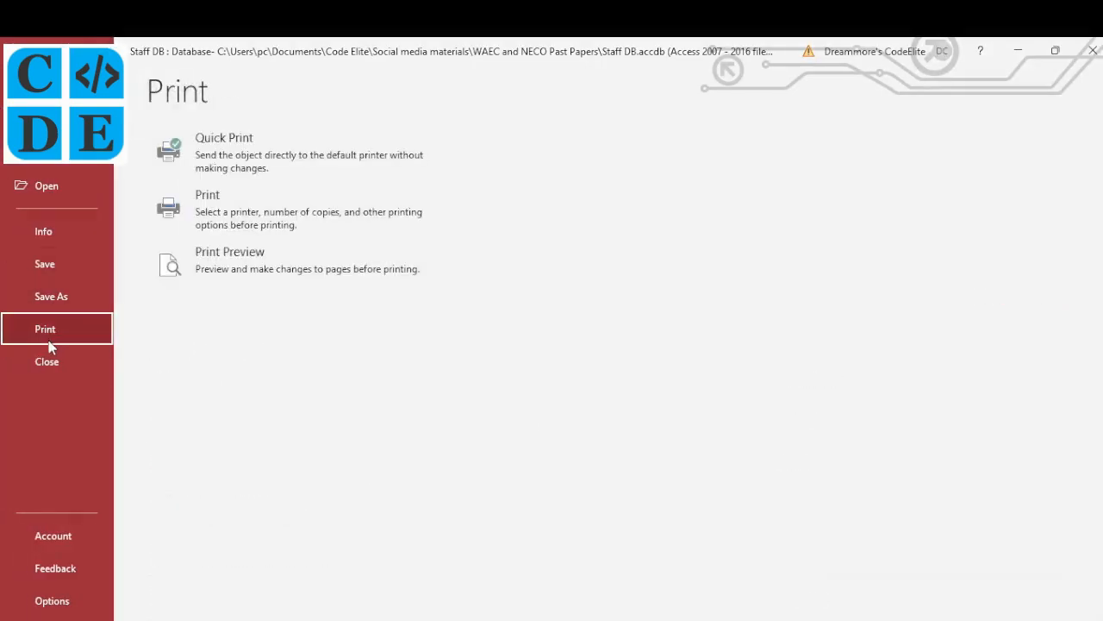
click(259, 271)
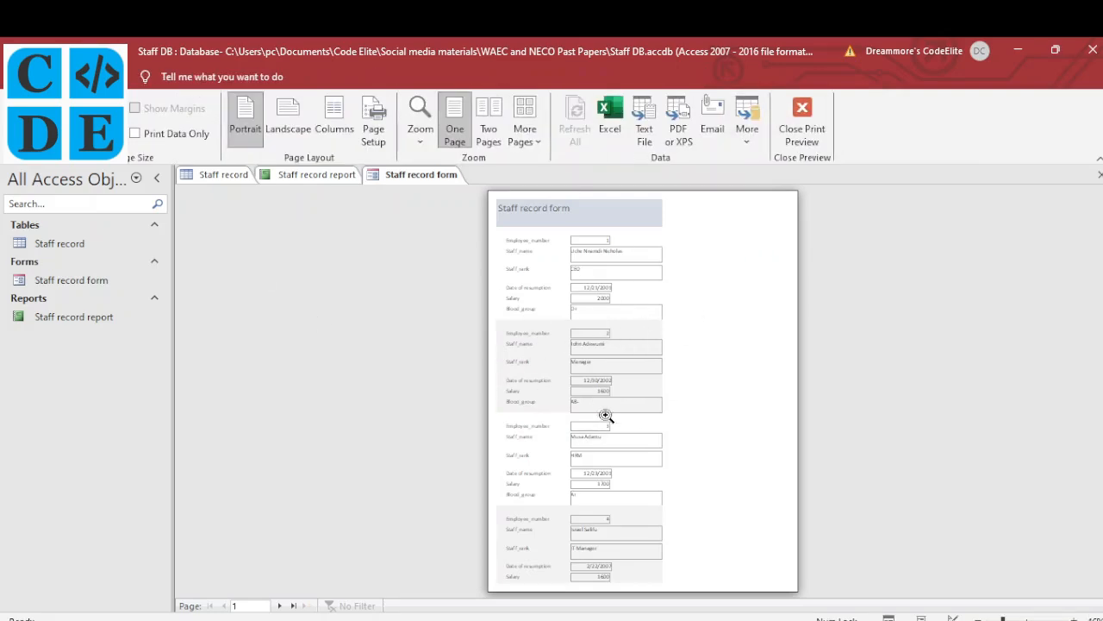
click(297, 117)
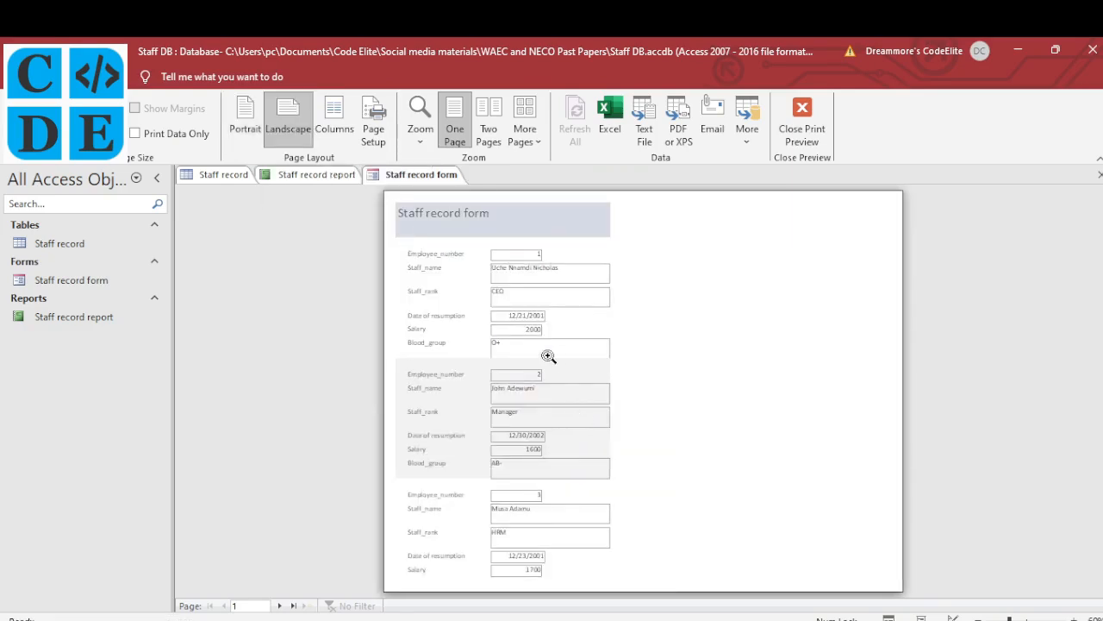
Page forward and back through the preview, then zoom in and out on the page
click(280, 607)
click(280, 607)
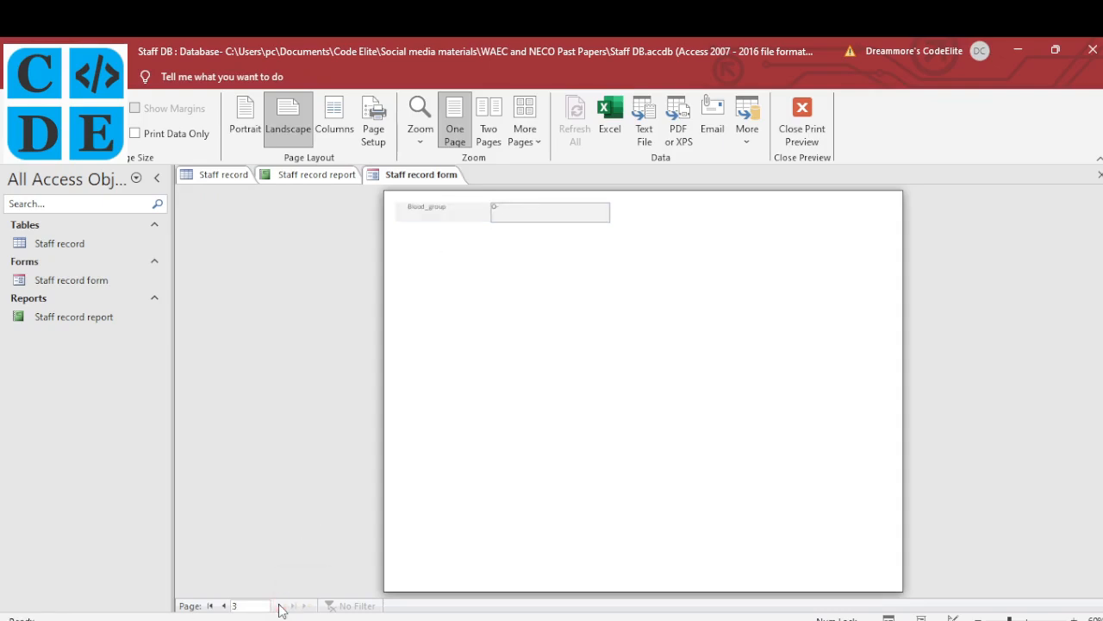
click(224, 606)
click(224, 606)
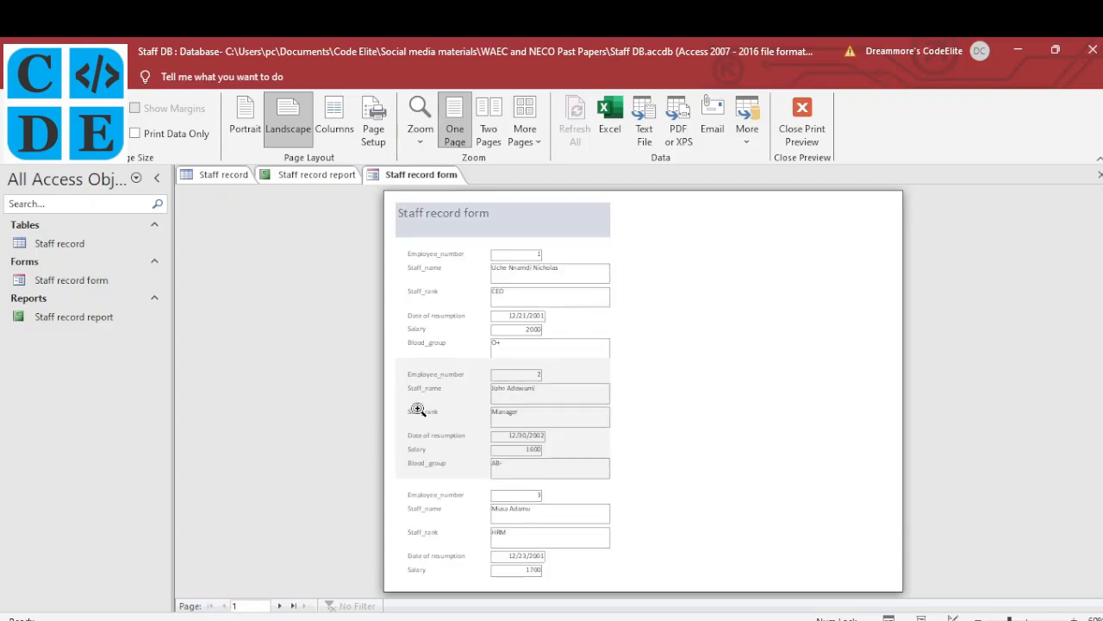
click(568, 233)
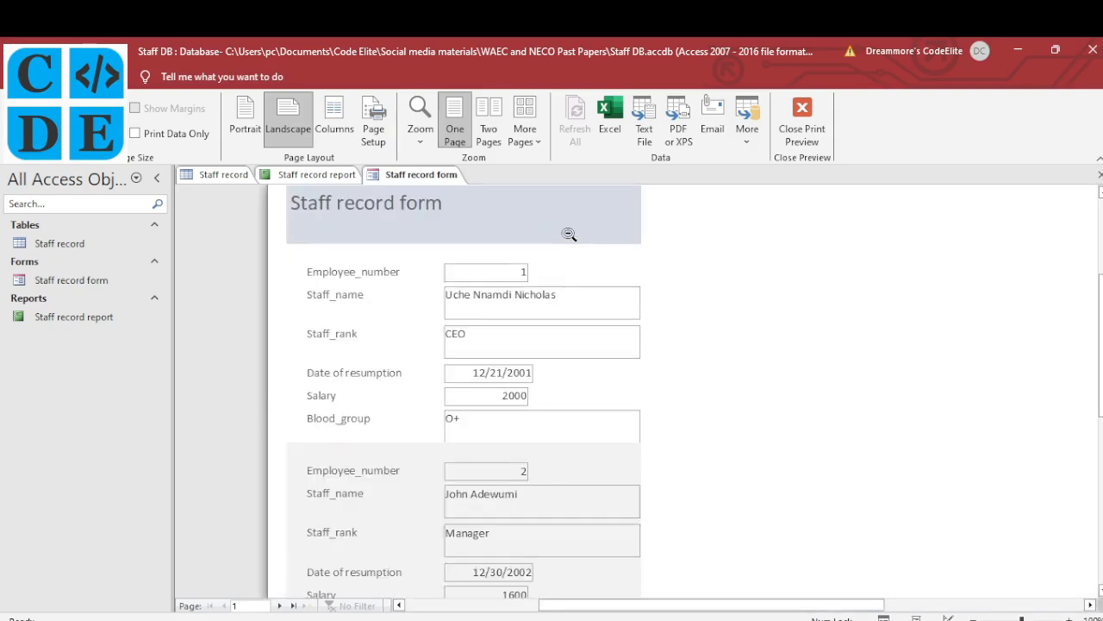
click(569, 233)
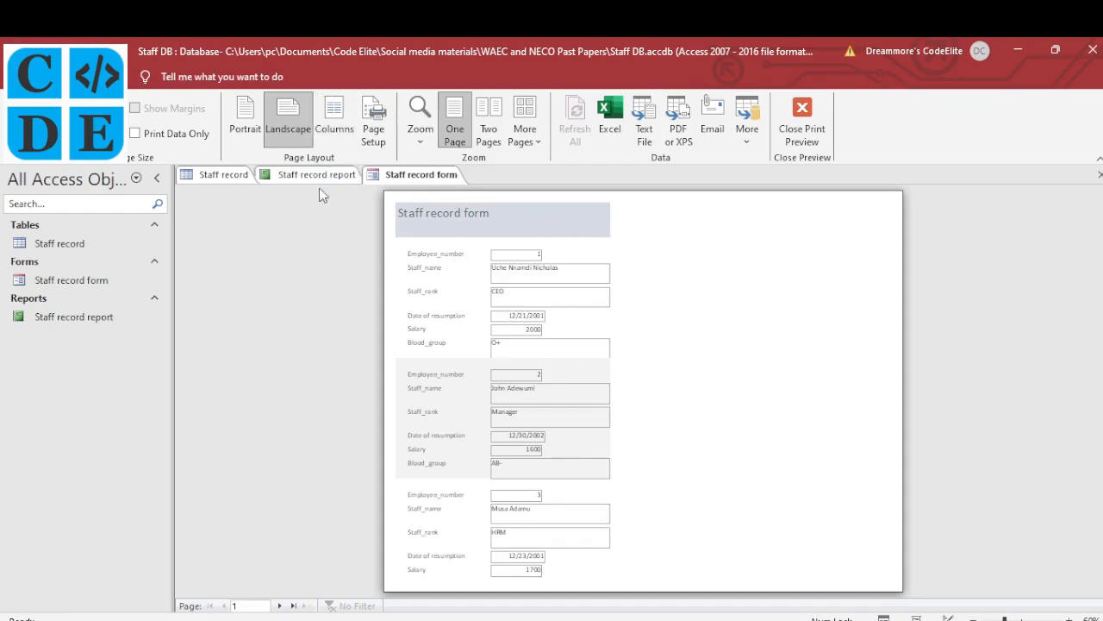
Set the printed form to 2 columns with records arranged down, then across
click(333, 131)
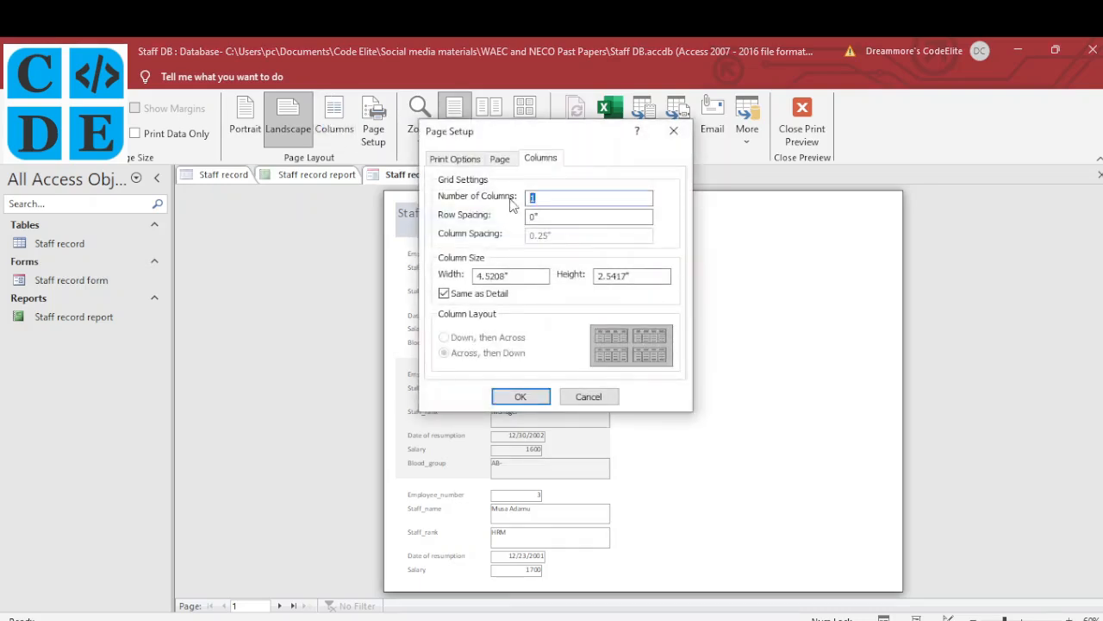
text(2)
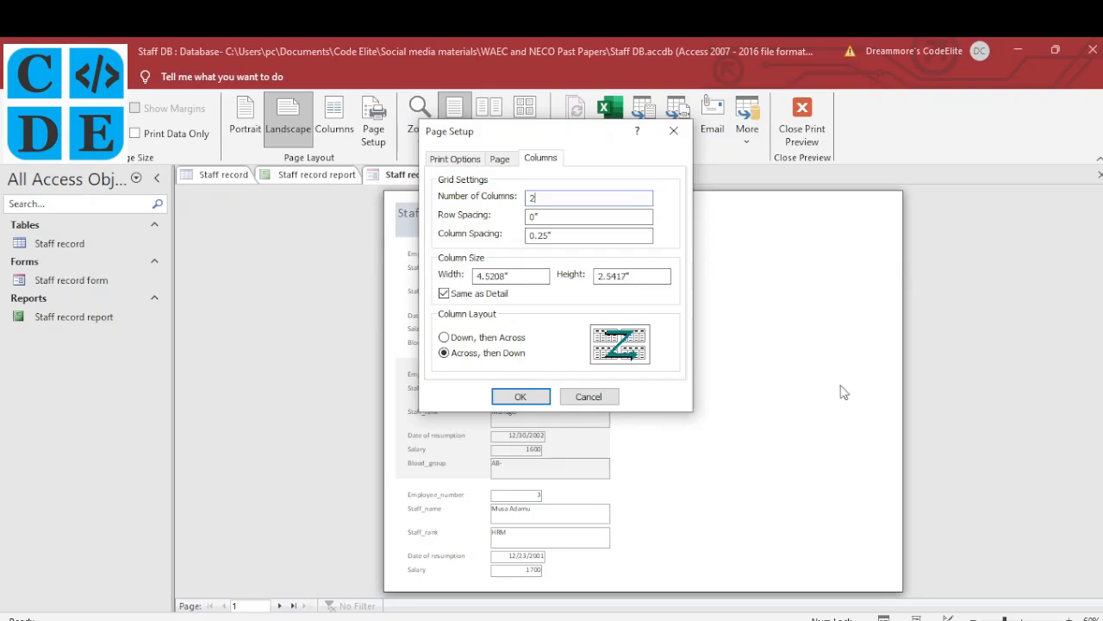
click(498, 339)
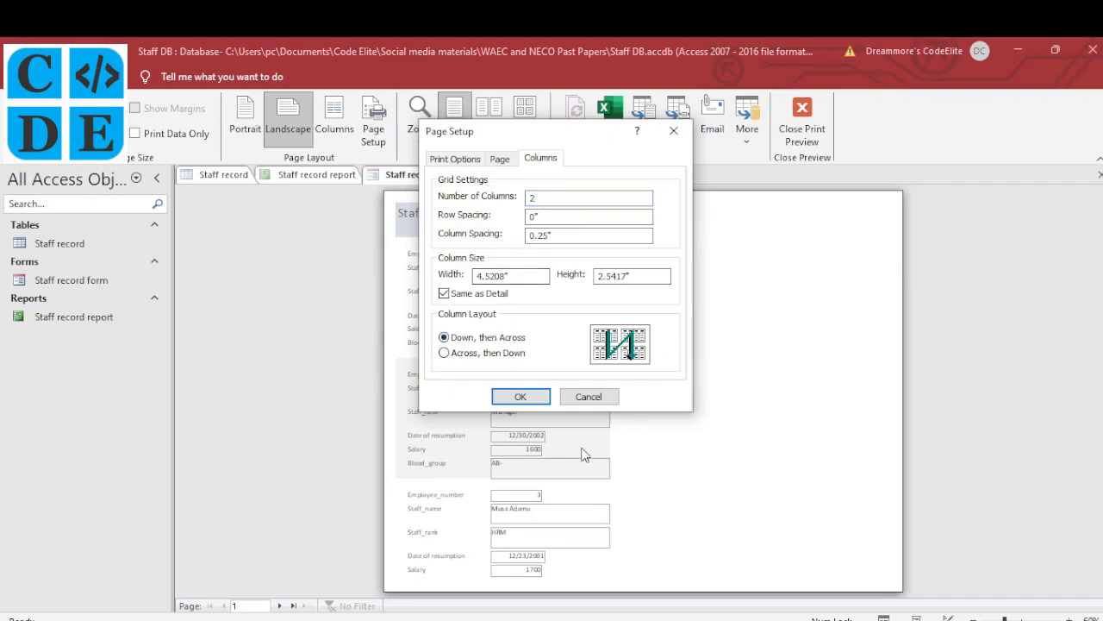
click(522, 397)
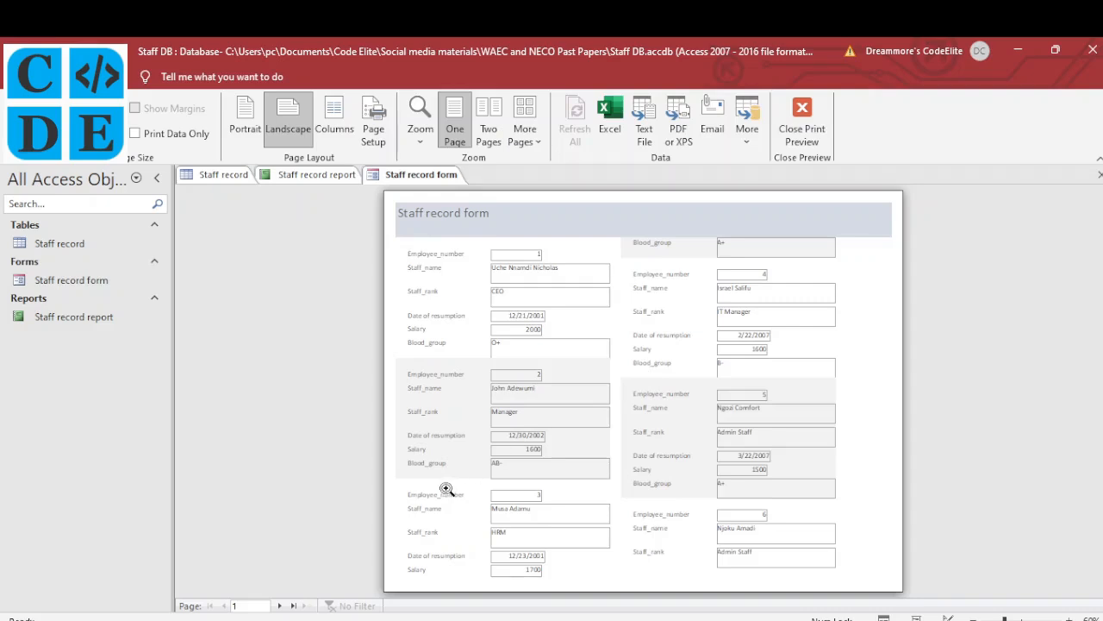
Check both two-column preview pages, tick item (vii) on the exam paper, then zoom the preview in and out
click(280, 606)
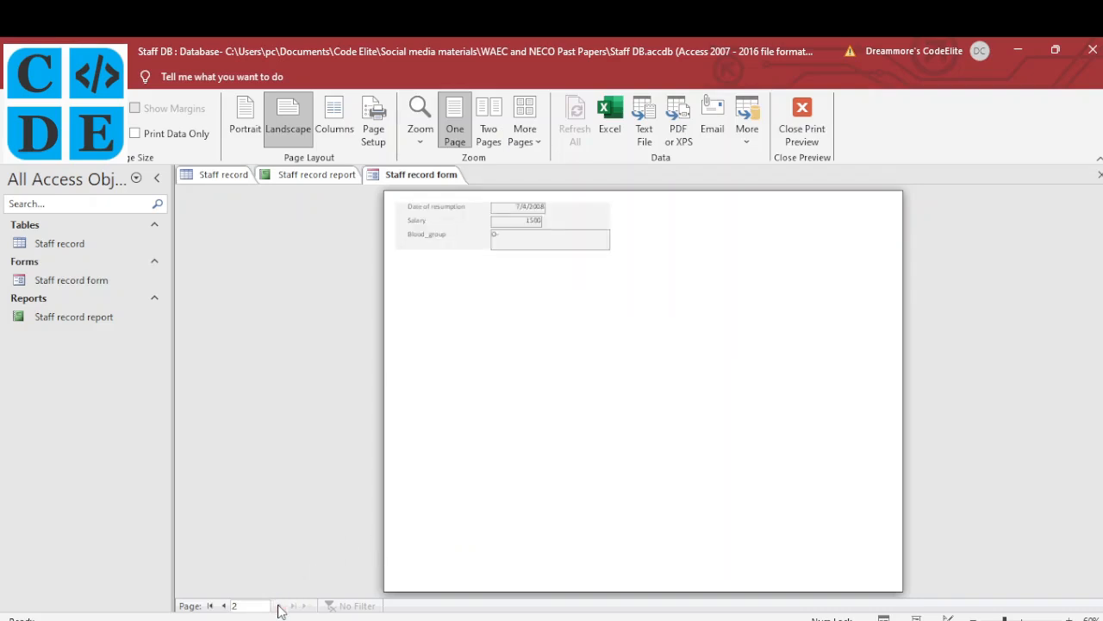
click(225, 606)
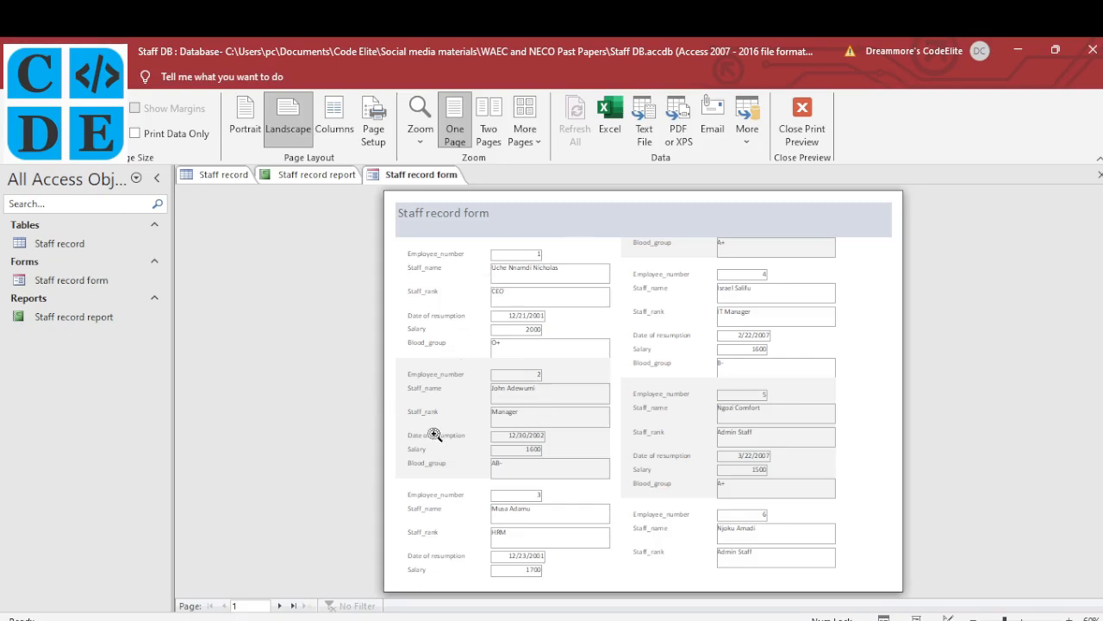
mouse_move(431, 615)
click(454, 556)
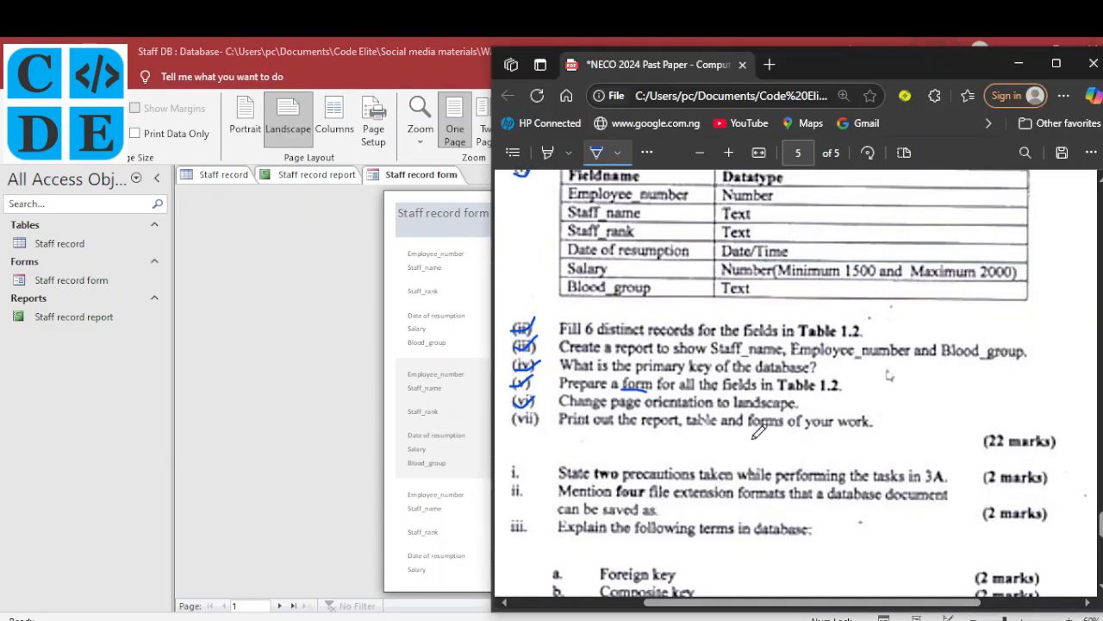
mouse_move(517, 413)
mouse_down()
mouse_move(524, 424)
mouse_move(543, 403)
mouse_up()
click(430, 293)
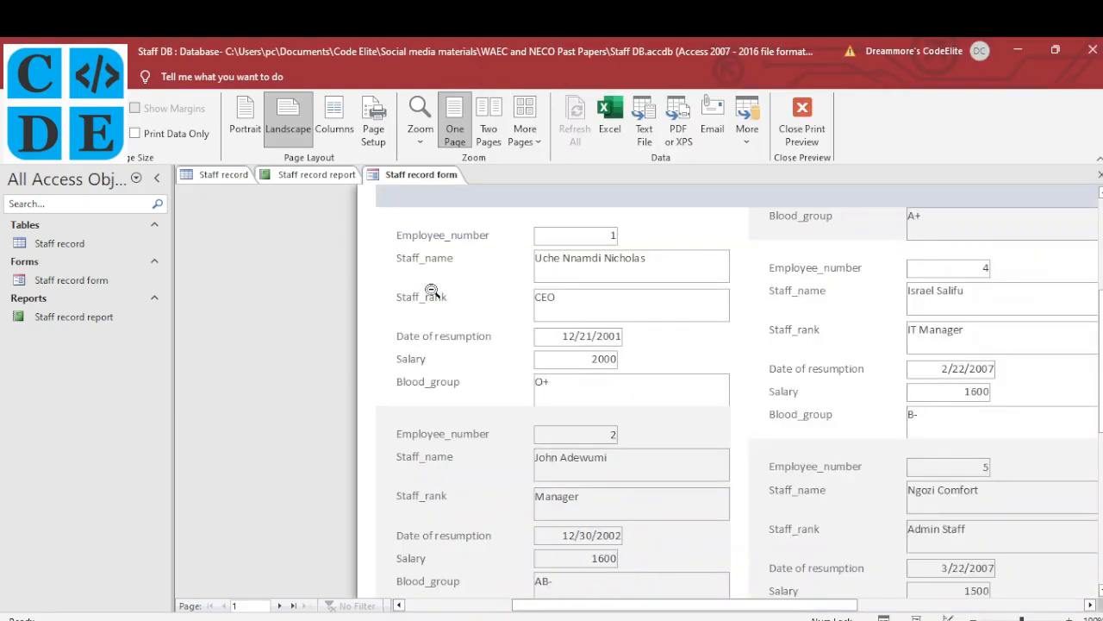
click(431, 290)
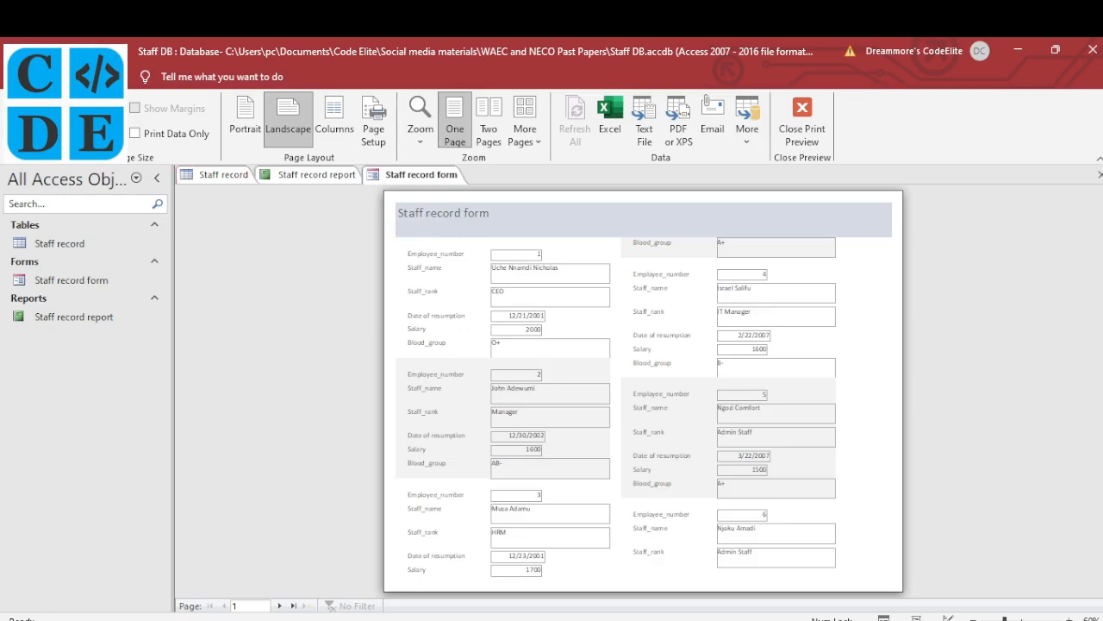
key(ctrl+p)
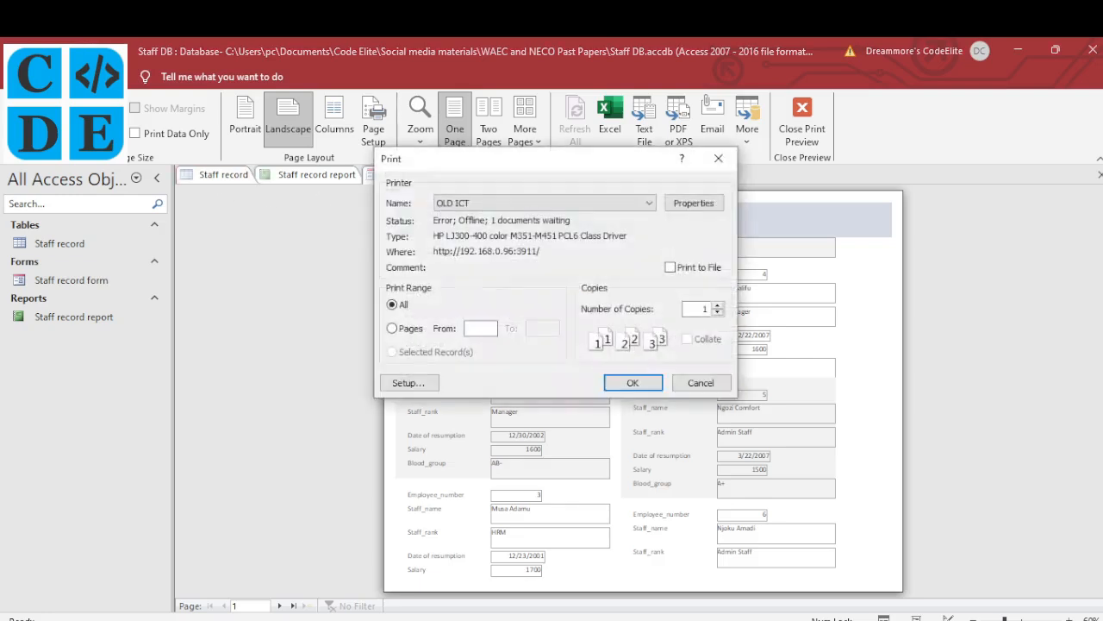
click(529, 203)
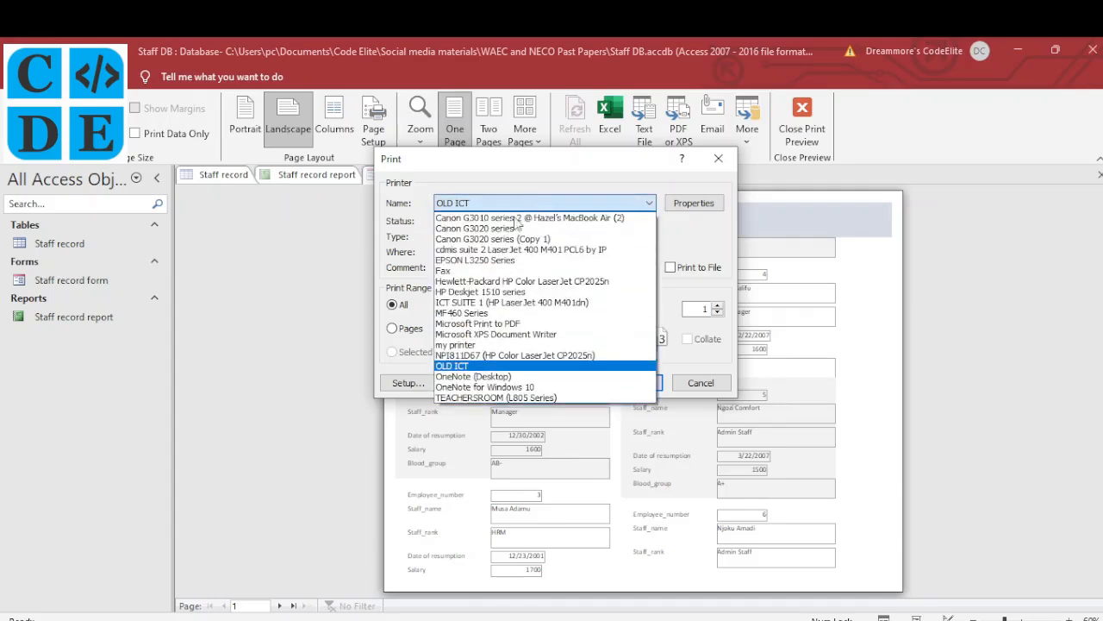
click(497, 262)
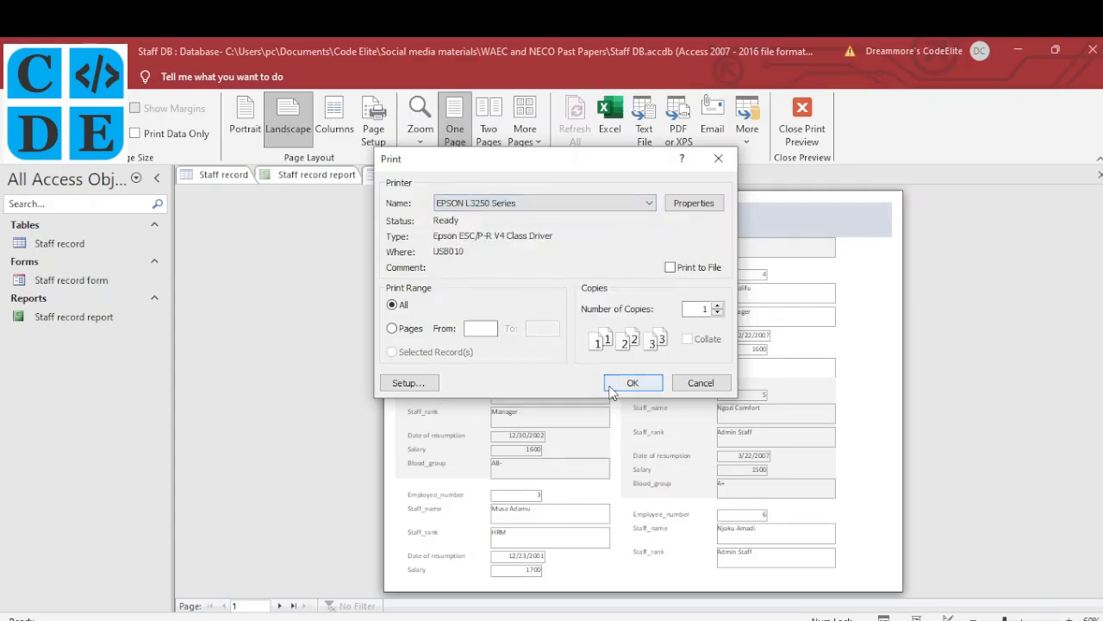
click(716, 159)
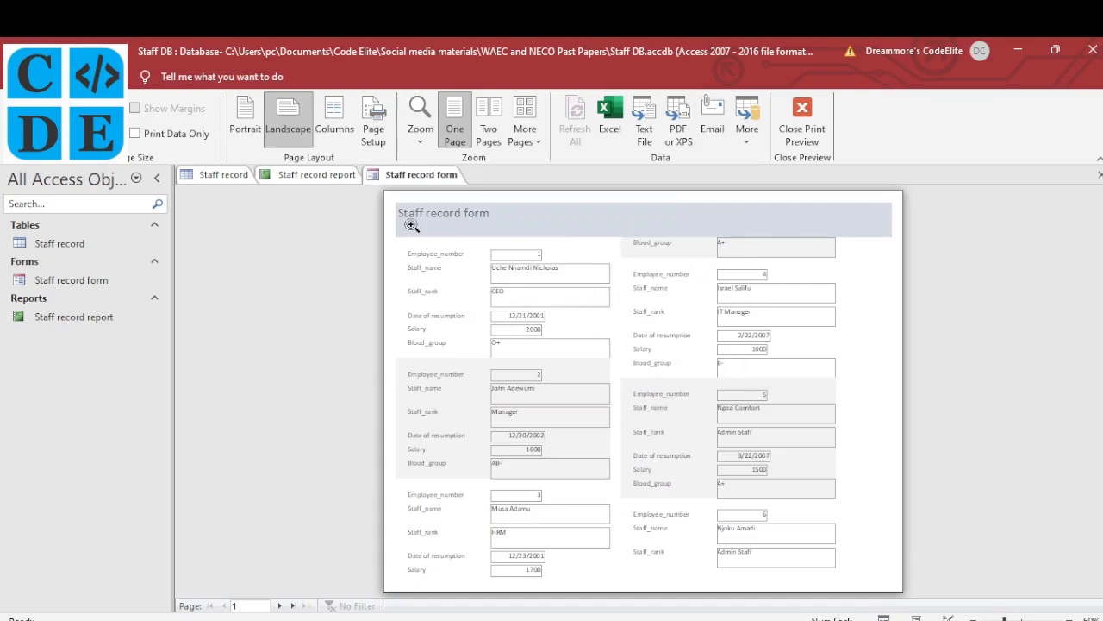
Switch to the Staff record report and open it in Print Preview
click(330, 177)
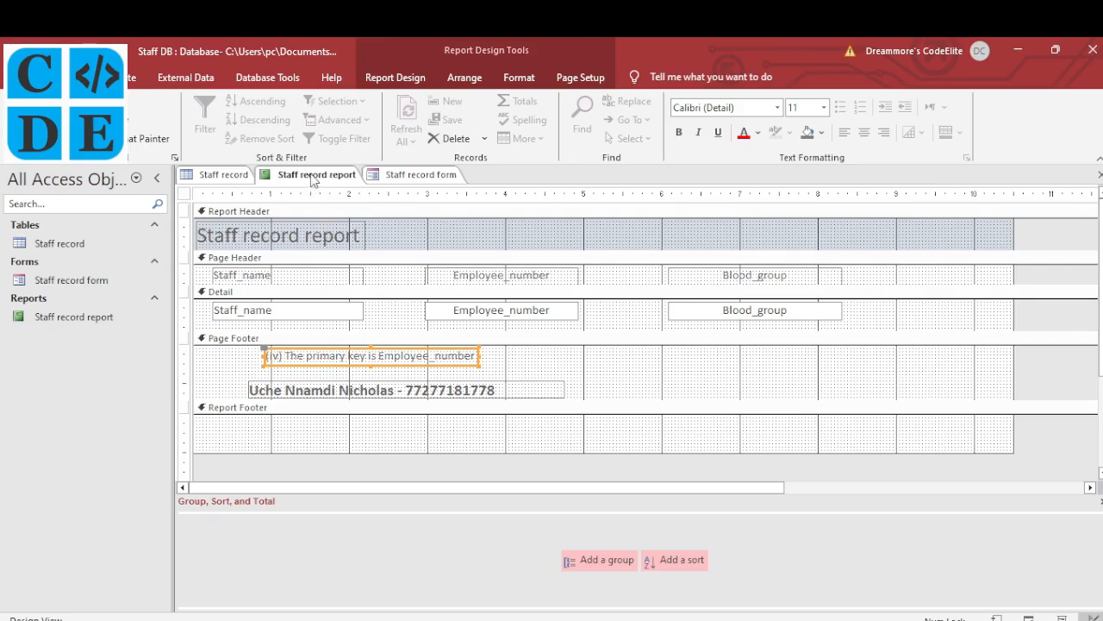
right_click(314, 177)
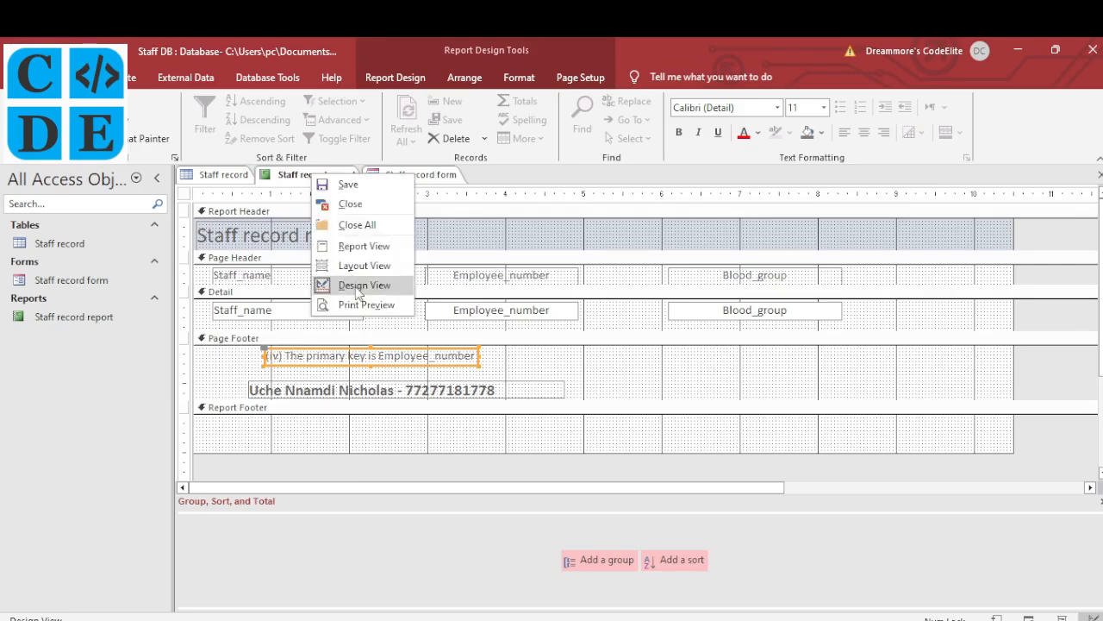
click(362, 307)
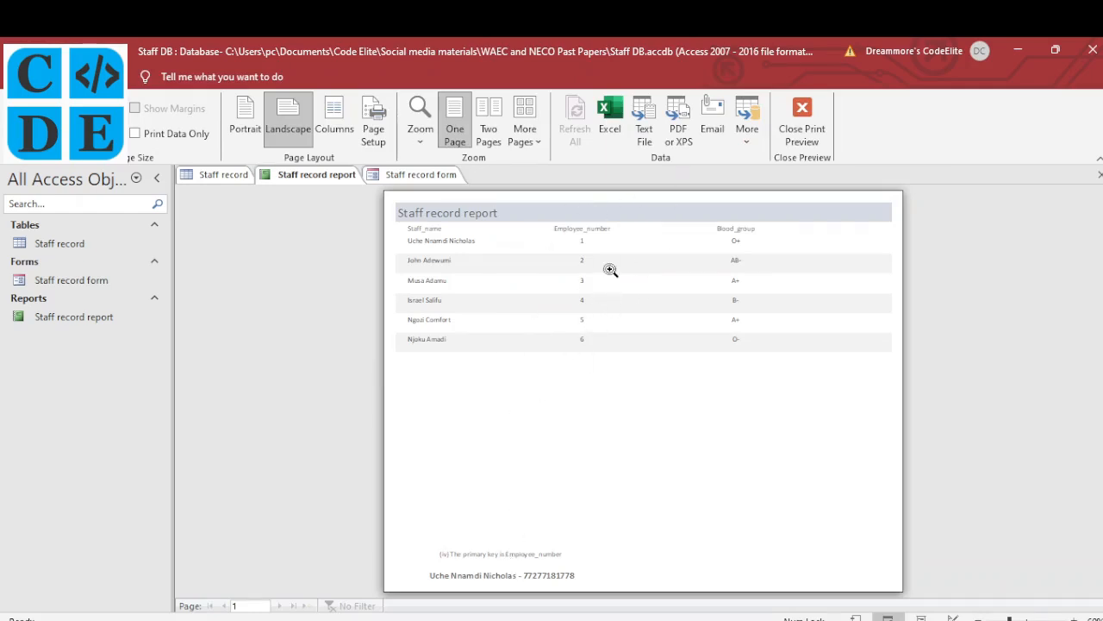
Export the report to Word as Staff record report.rtf in the WAEC and NECO Past Papers folder
click(749, 142)
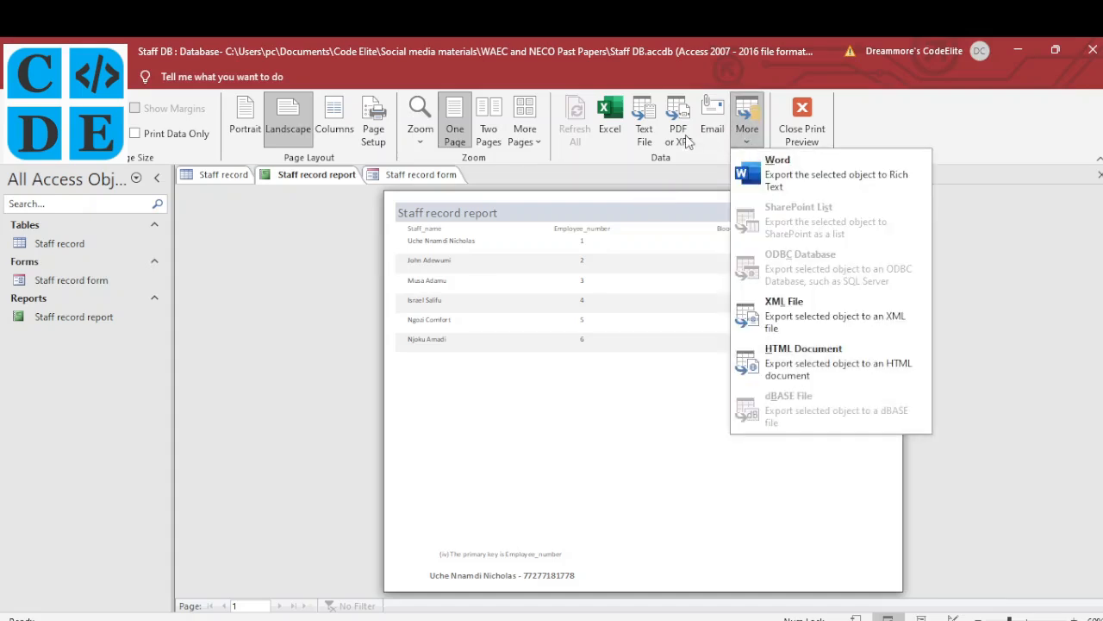
click(785, 188)
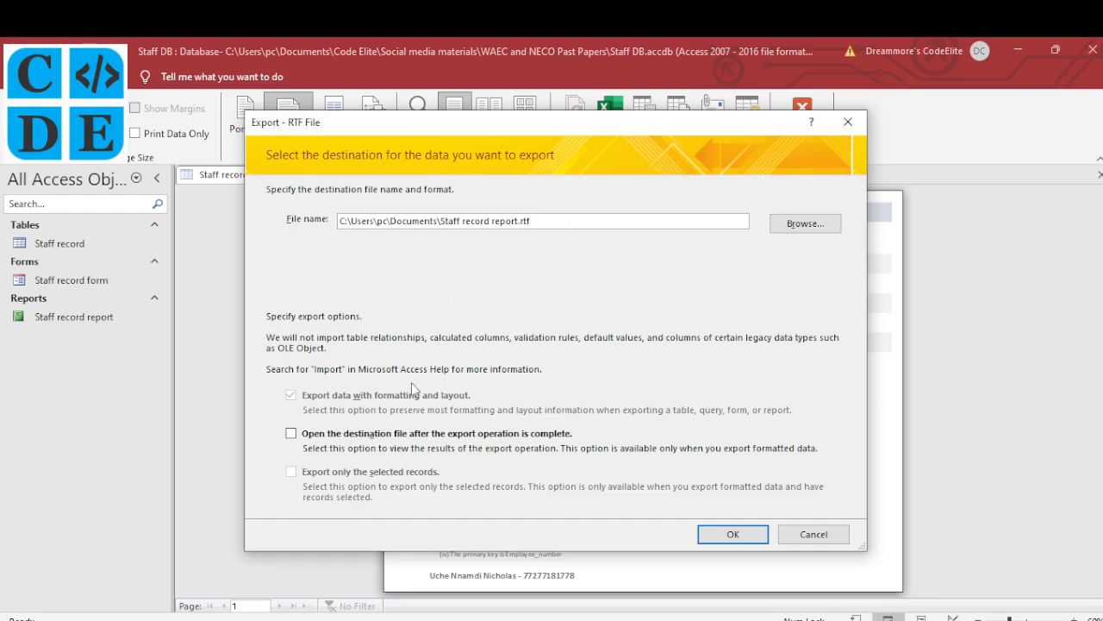
click(807, 225)
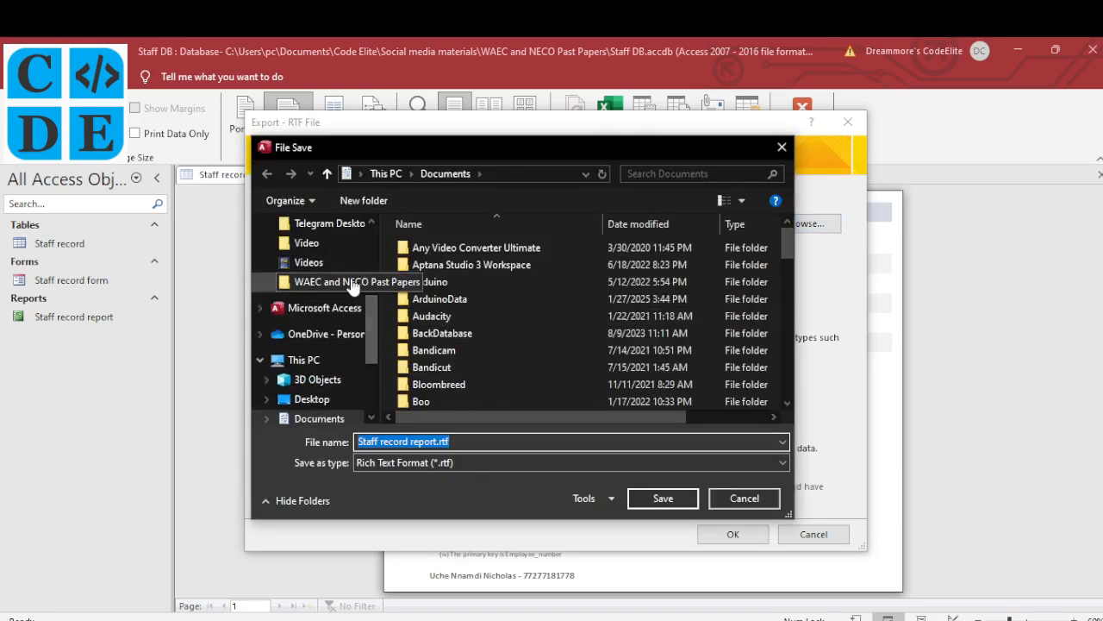
click(354, 284)
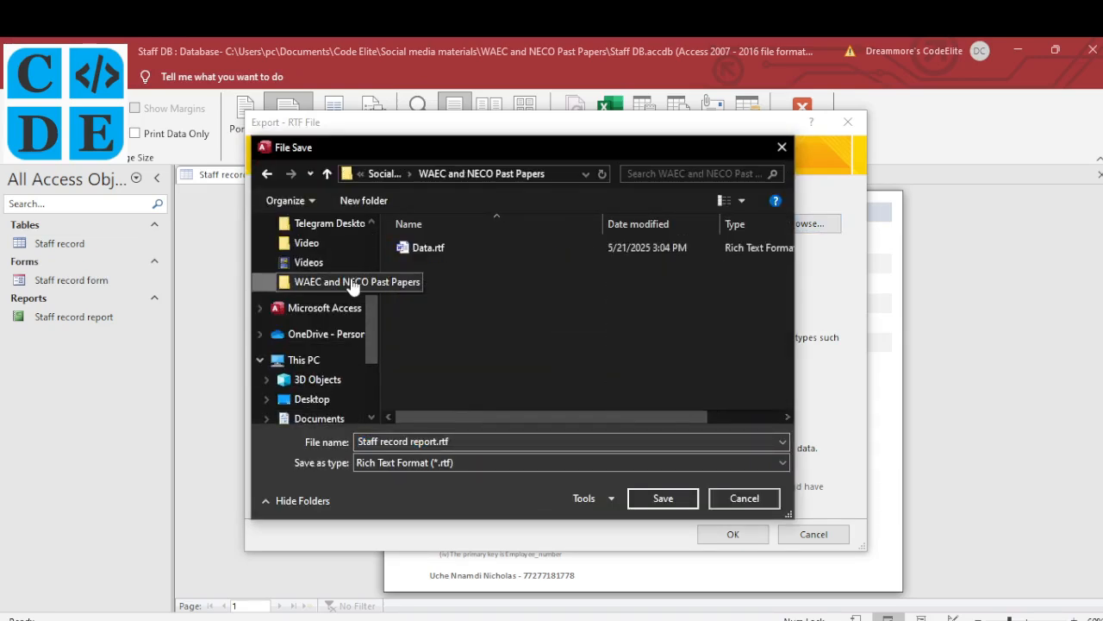
click(660, 499)
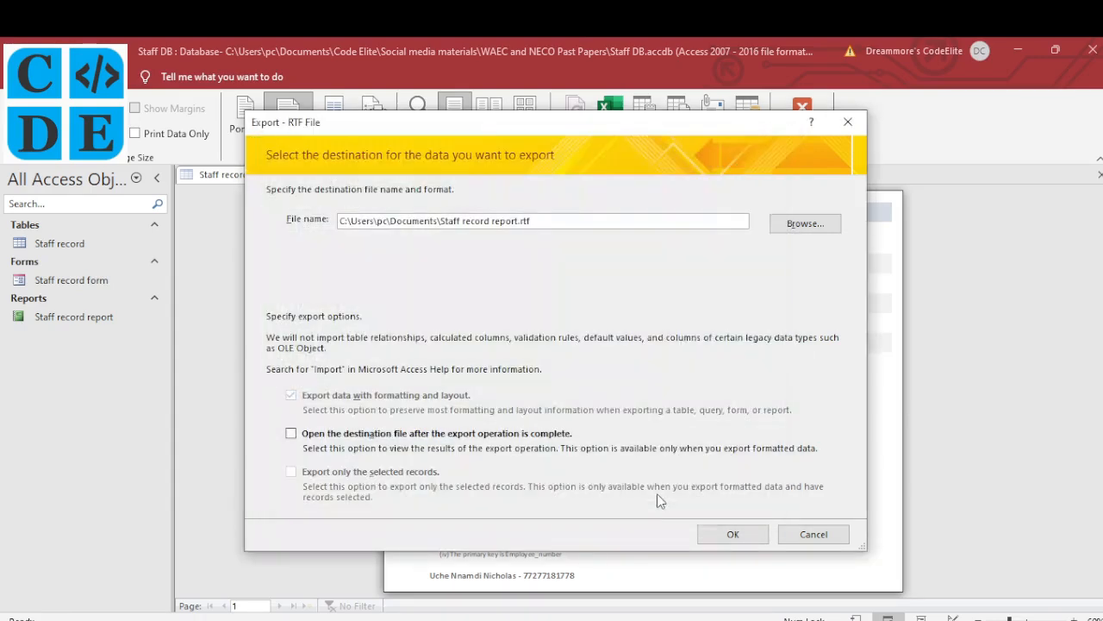
click(731, 535)
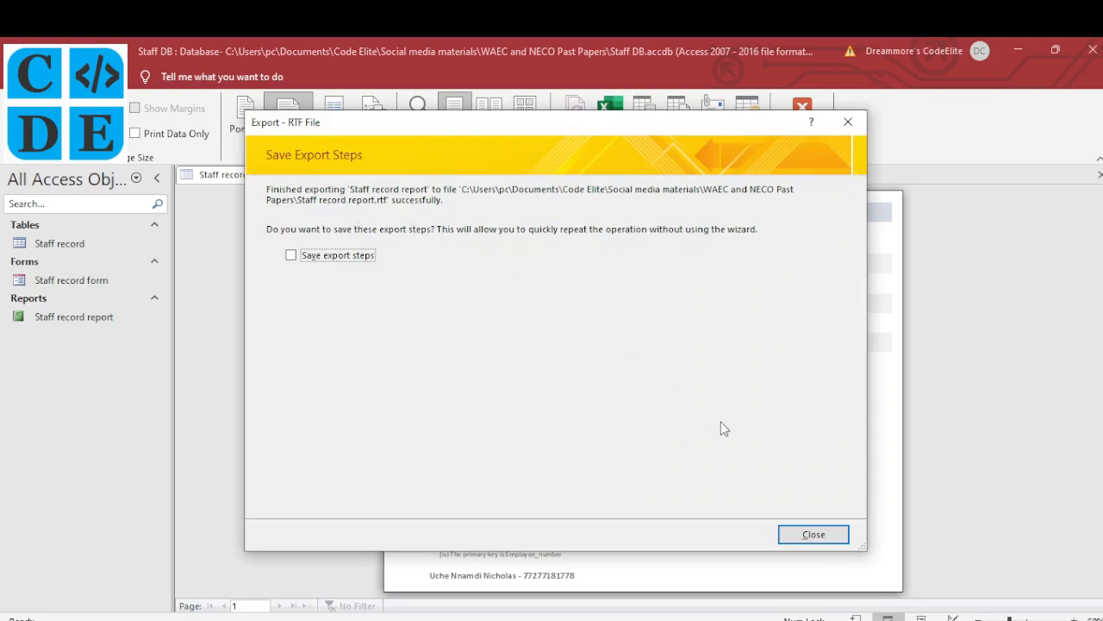
click(836, 533)
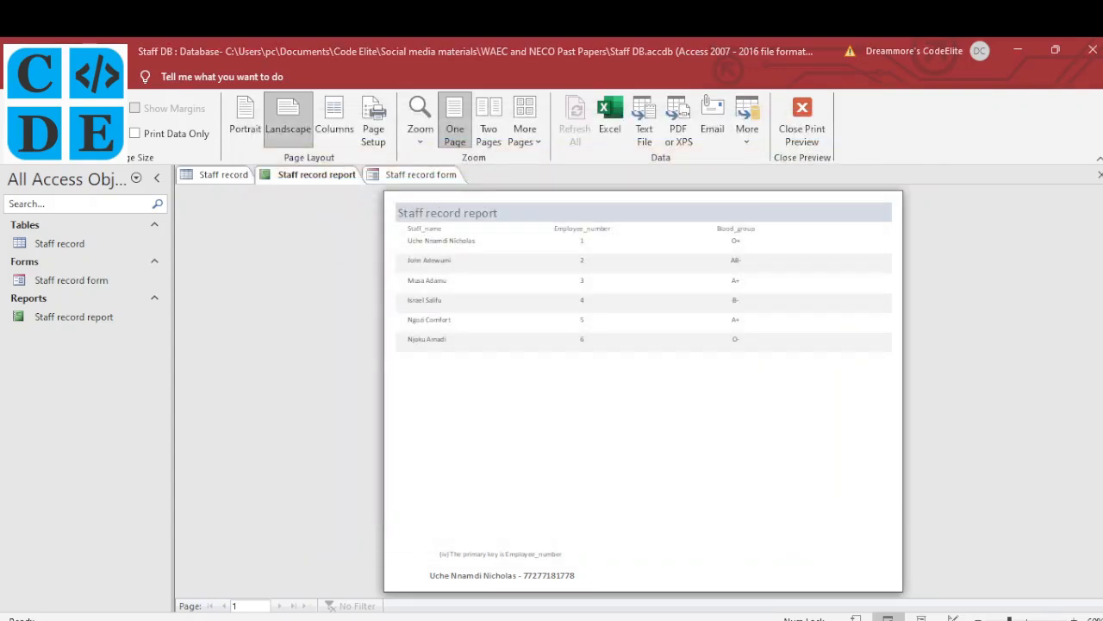
Open Staff record report.rtf from the WAEC and NECO Past Papers folder
click(311, 618)
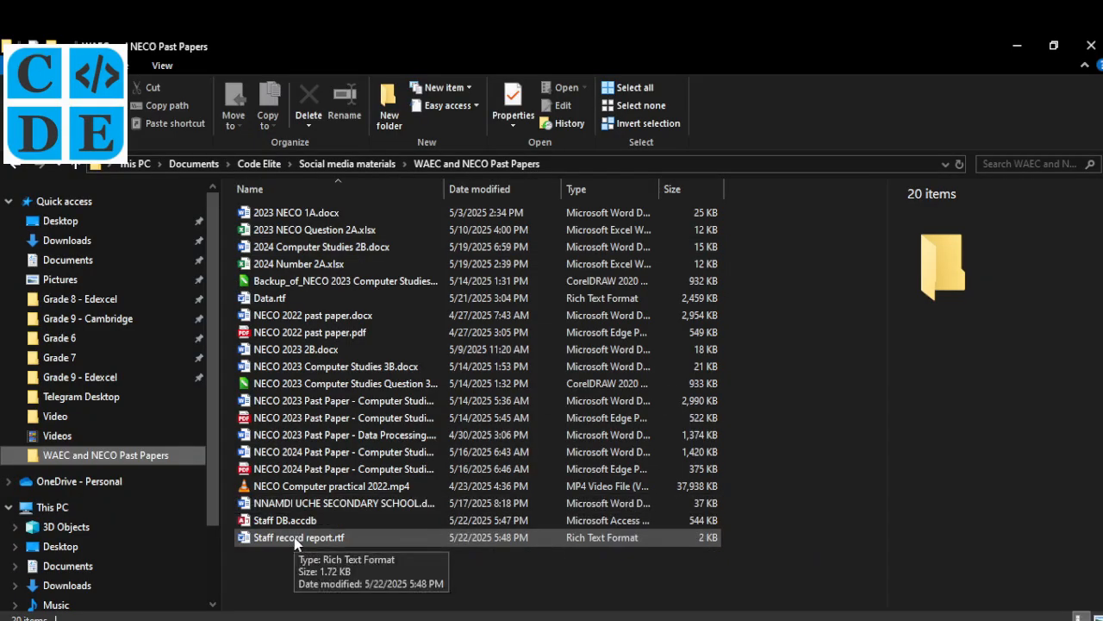
click(295, 538)
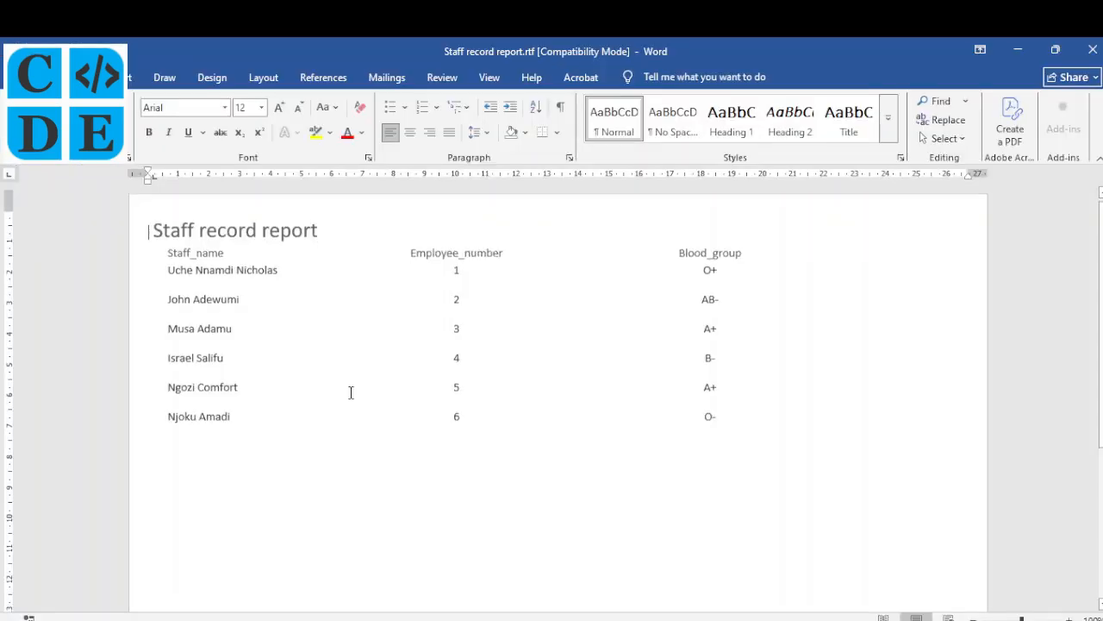
Cut the '(iv) The primary key is Employee_number' line and paste it two lines below the staff table
scroll(351, 393, down, 1)
scroll(351, 393, down, 8)
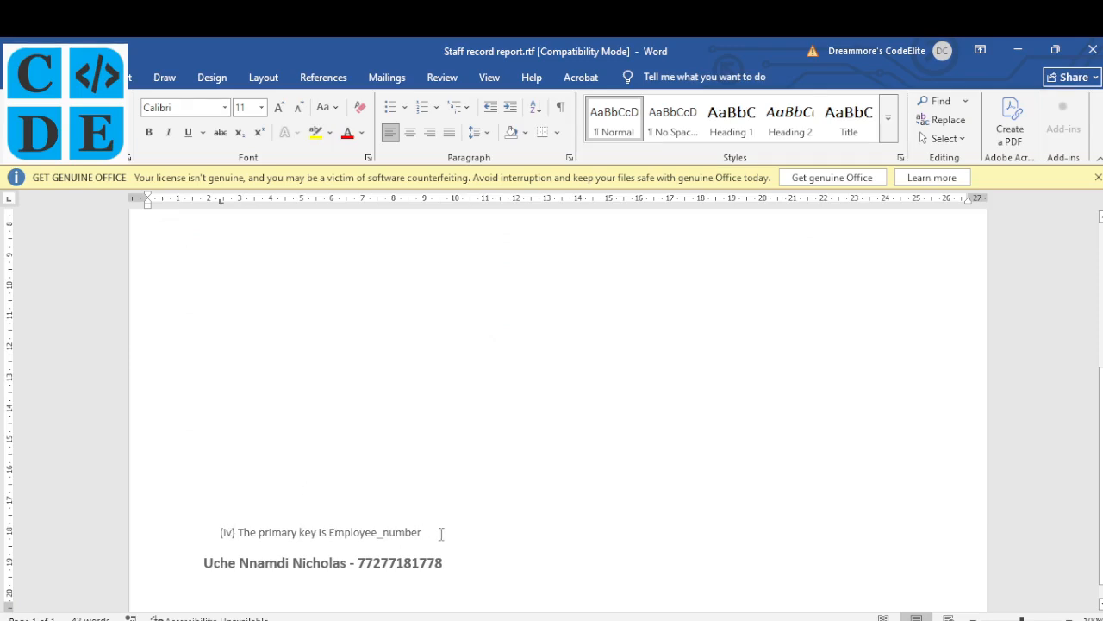
drag(425, 532, 220, 534)
key(ctrl+c)
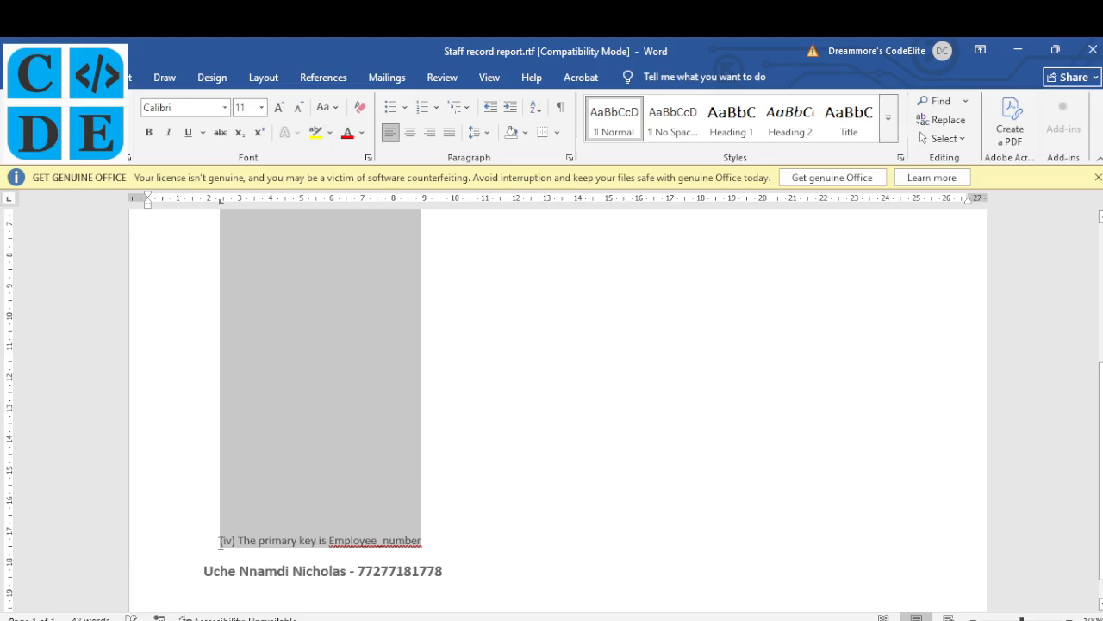
key(BackSpace)
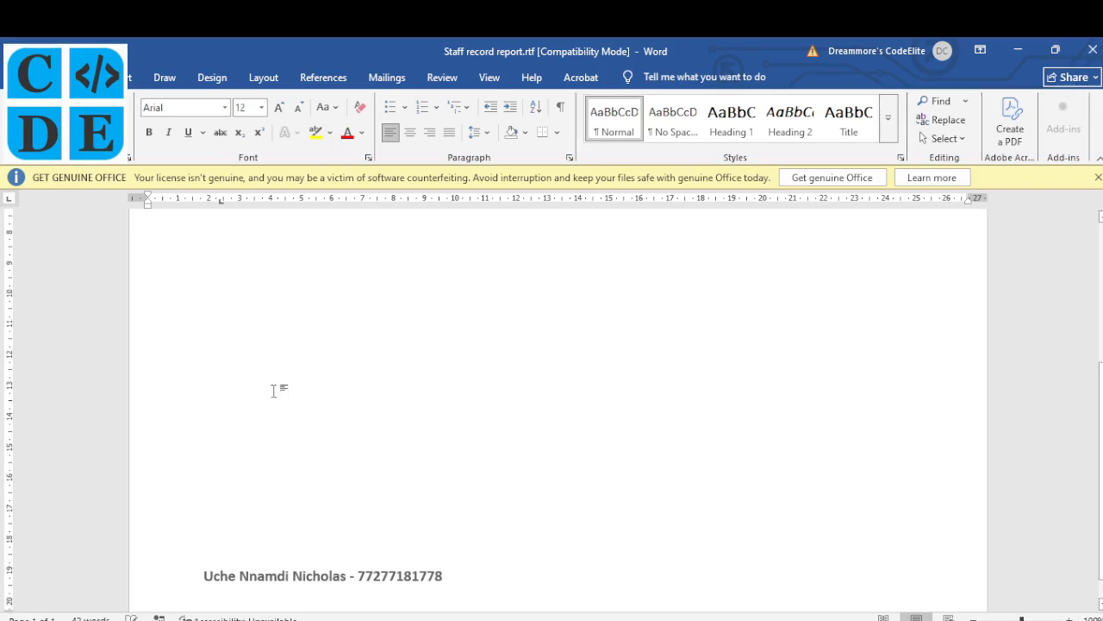
scroll(238, 382, up, 5)
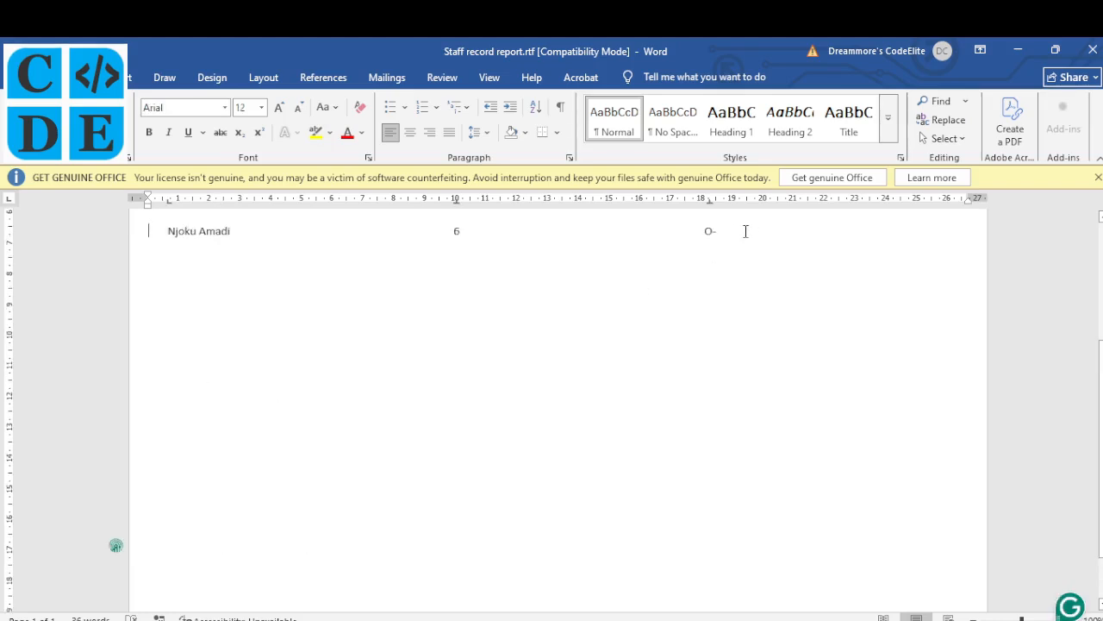
key(Down)
key(Down)
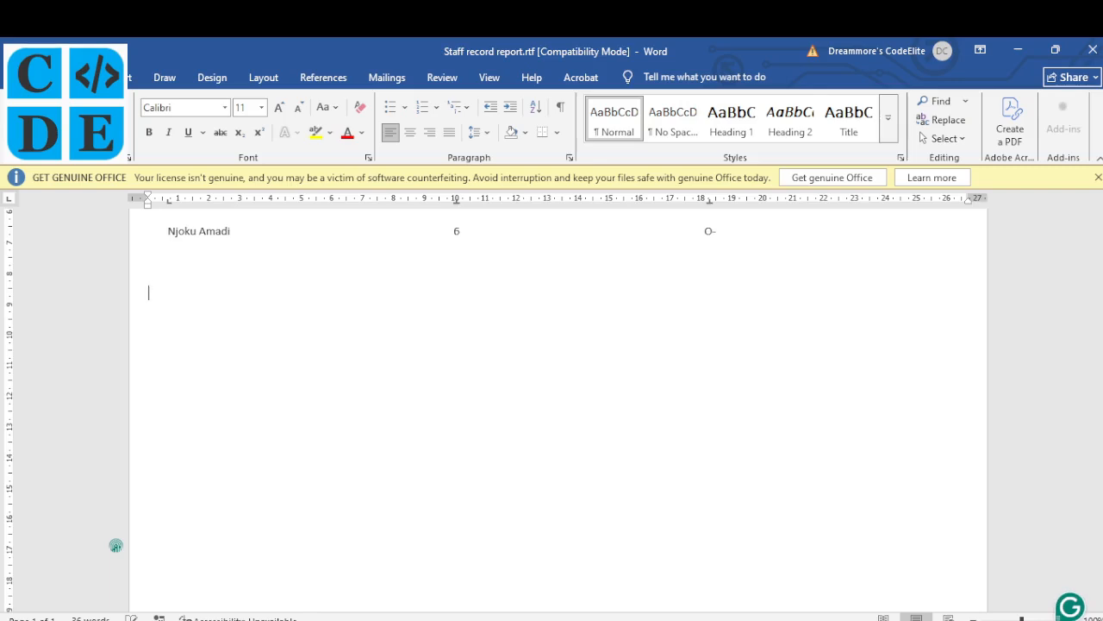
key(ctrl+v)
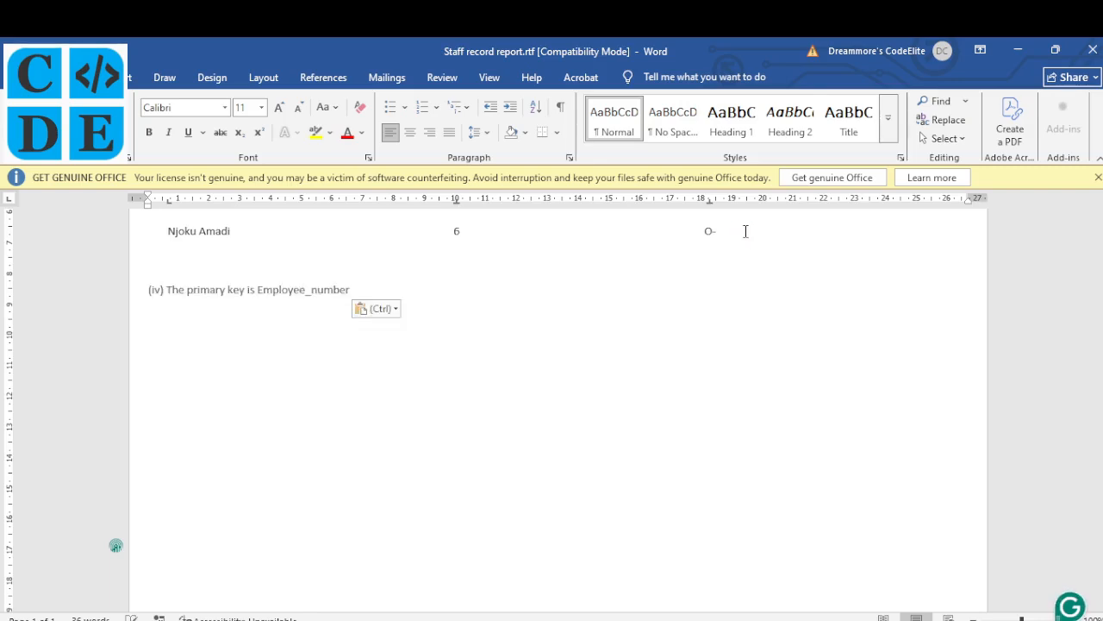
scroll(227, 429, down, 5)
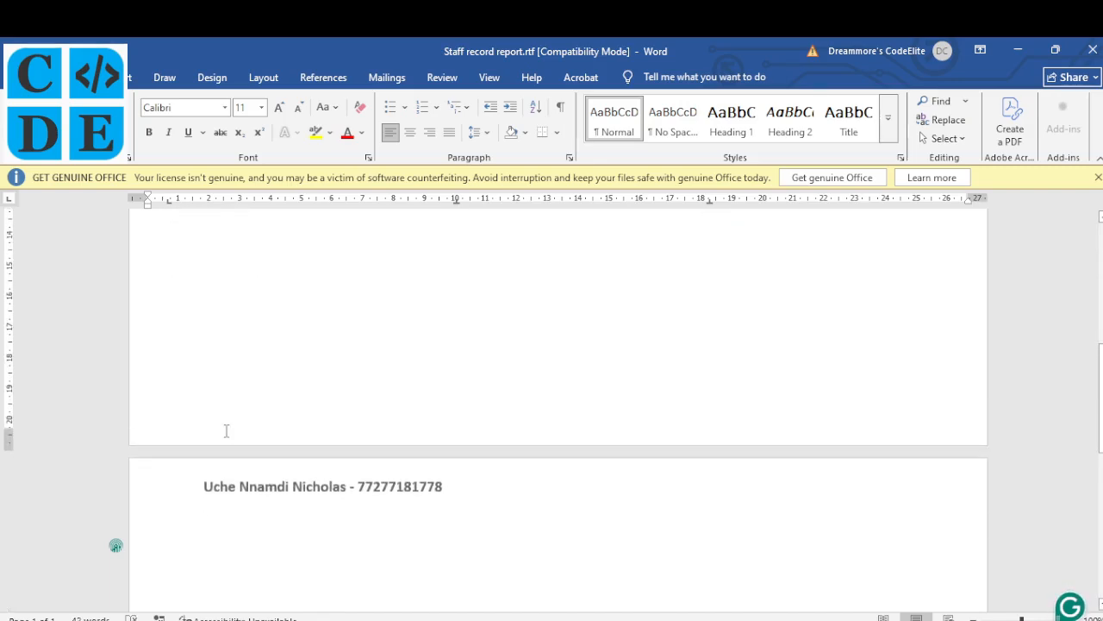
scroll(226, 431, down, 1)
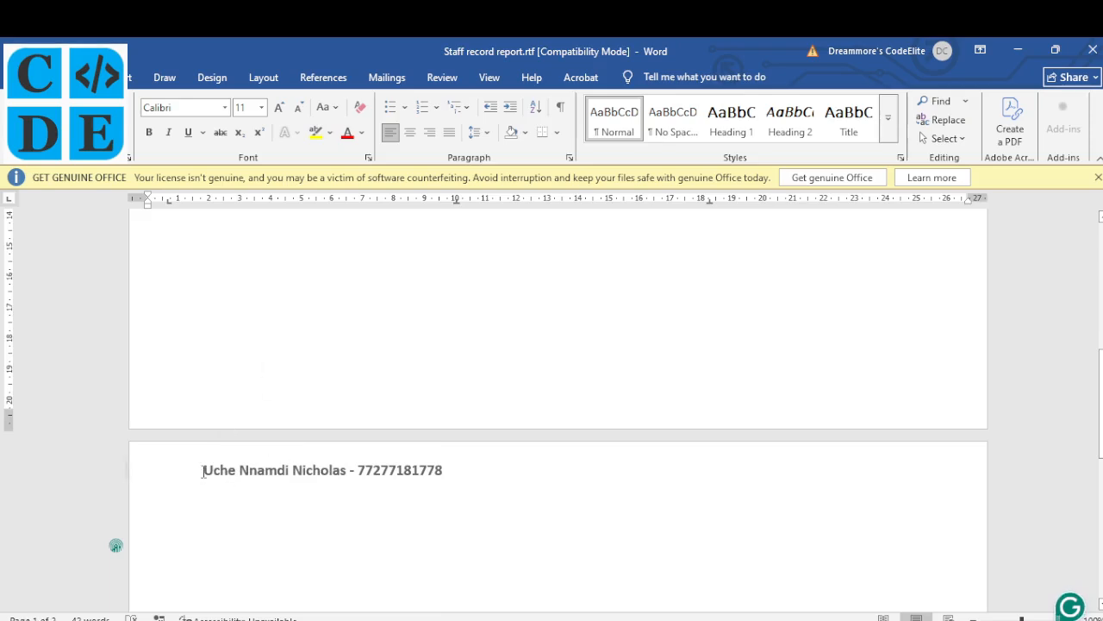
Move the name and registration number line onto page 1 and remove the empty second page
drag(204, 470, 445, 469)
key(ctrl+c)
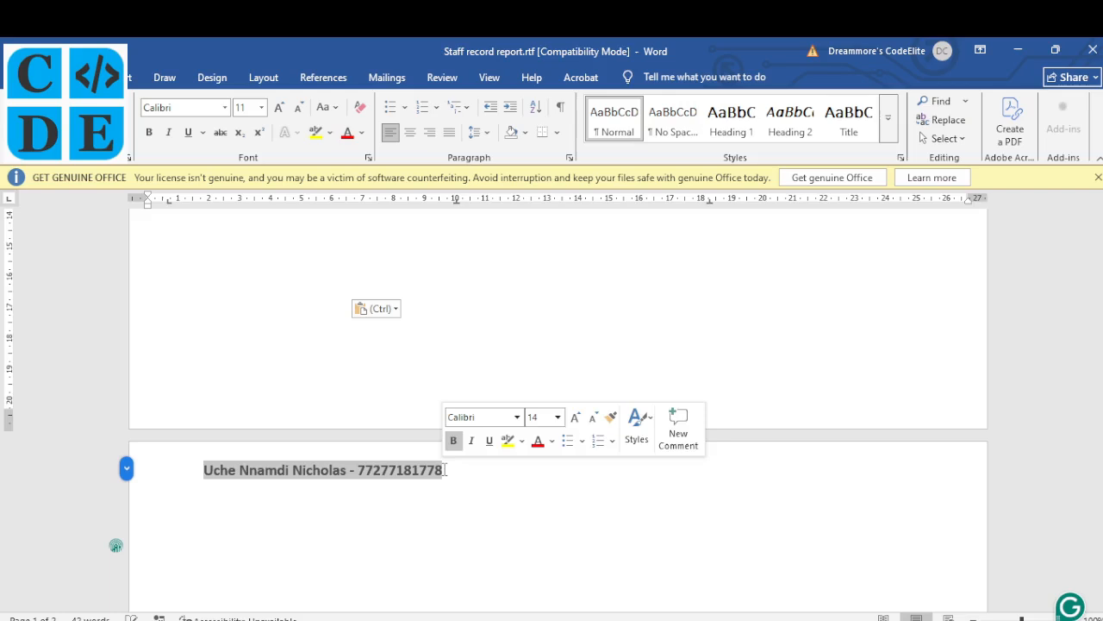
key(Delete)
click(310, 387)
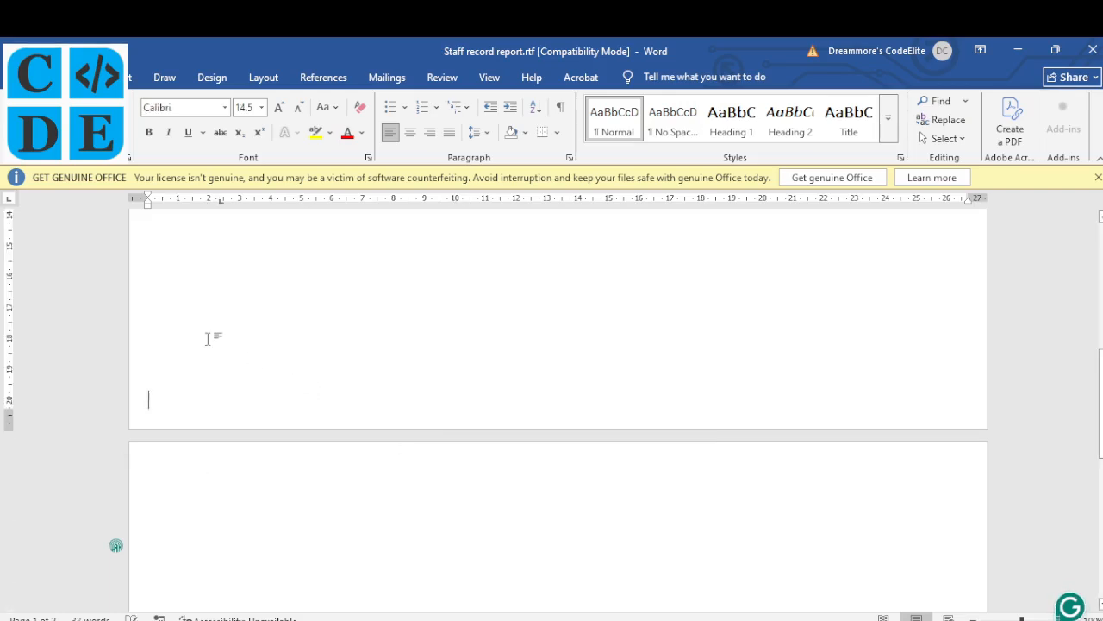
key(ctrl+v)
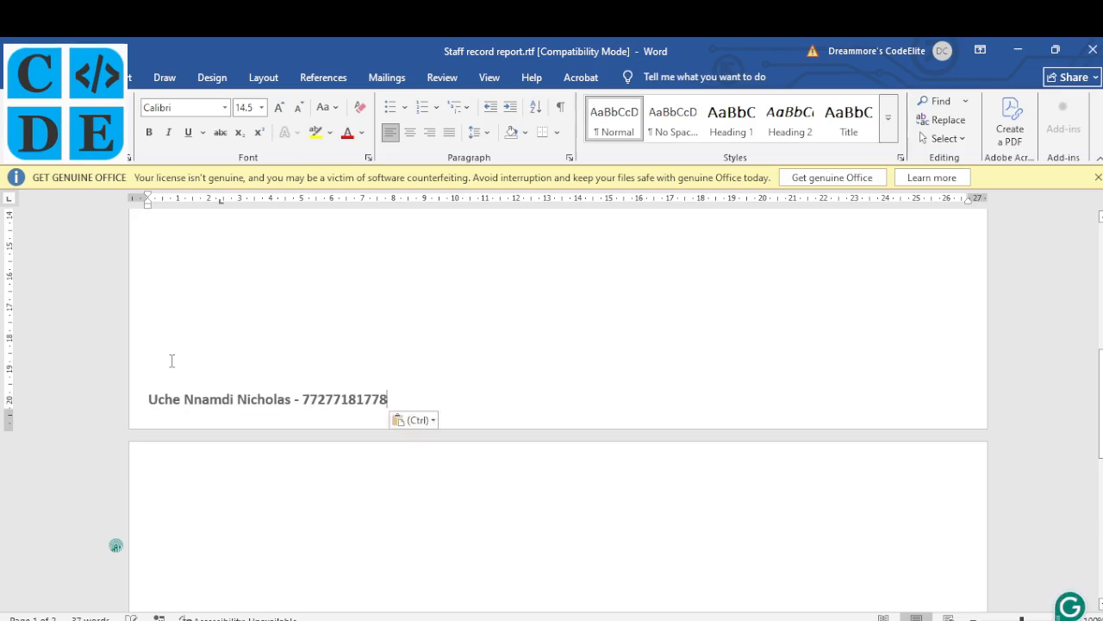
click(228, 500)
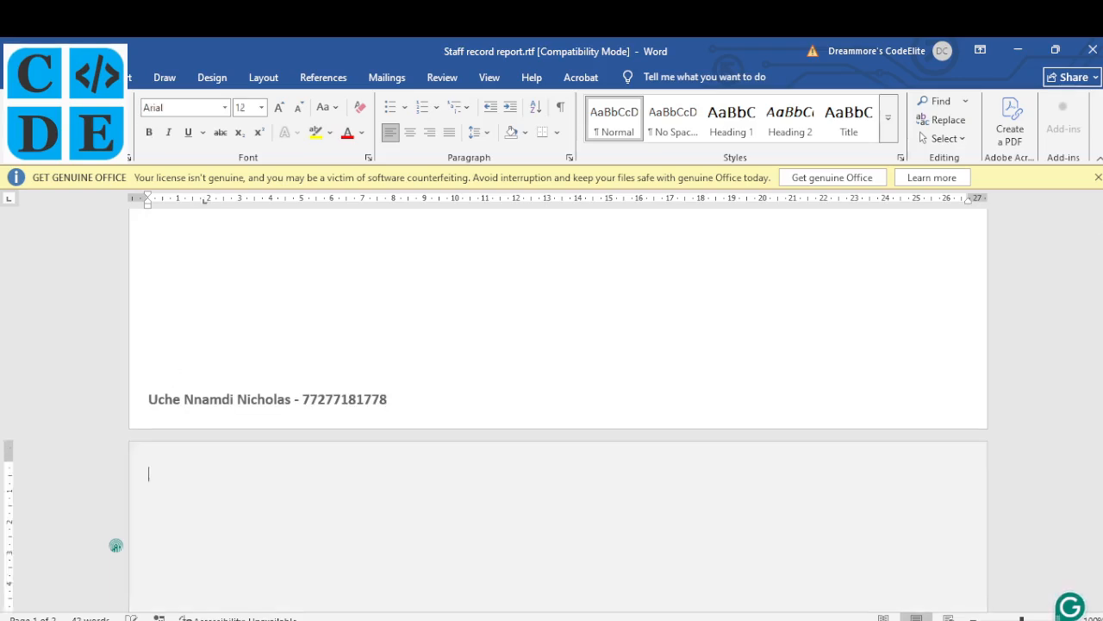
key(BackSpace)
Check the one-page document, then return to the Access report preview
scroll(449, 377, up, 3)
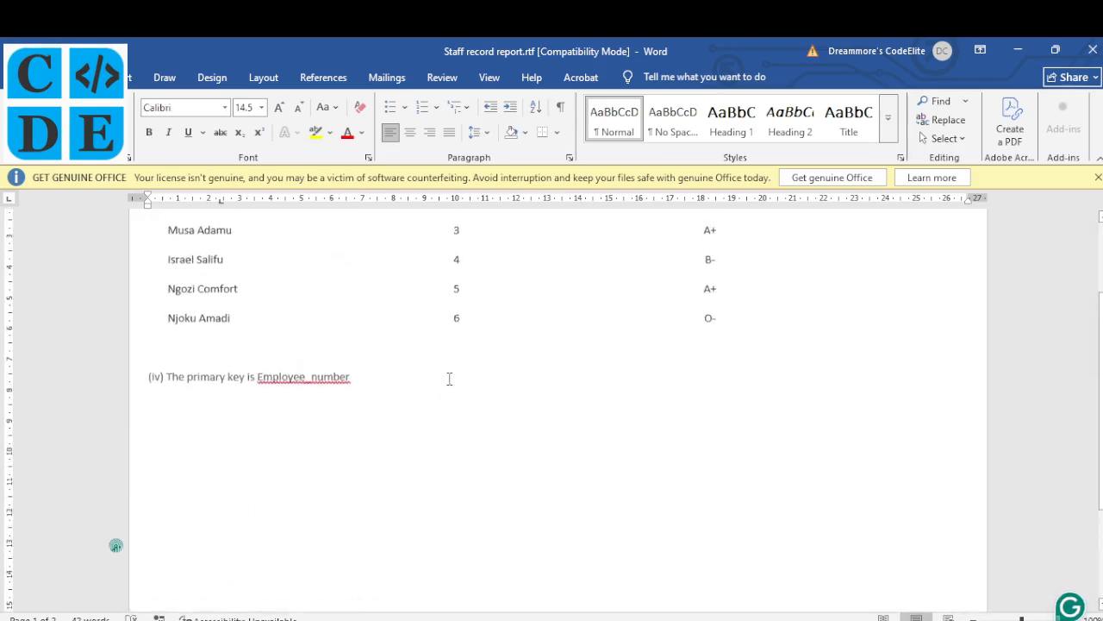
scroll(449, 377, down, 3)
scroll(448, 377, up, 4)
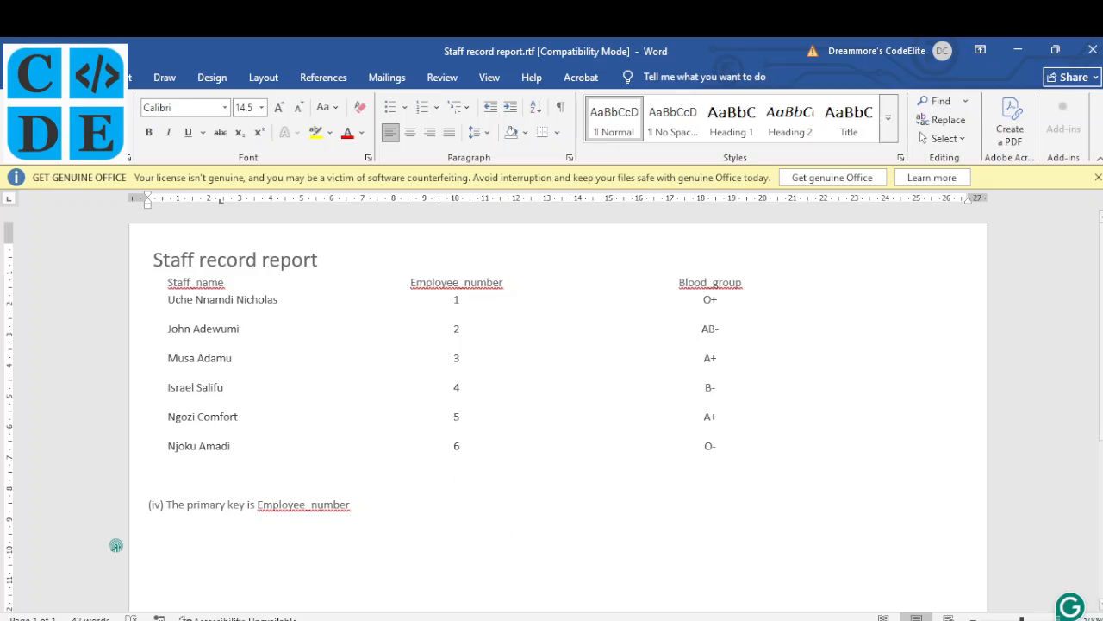
click(656, 619)
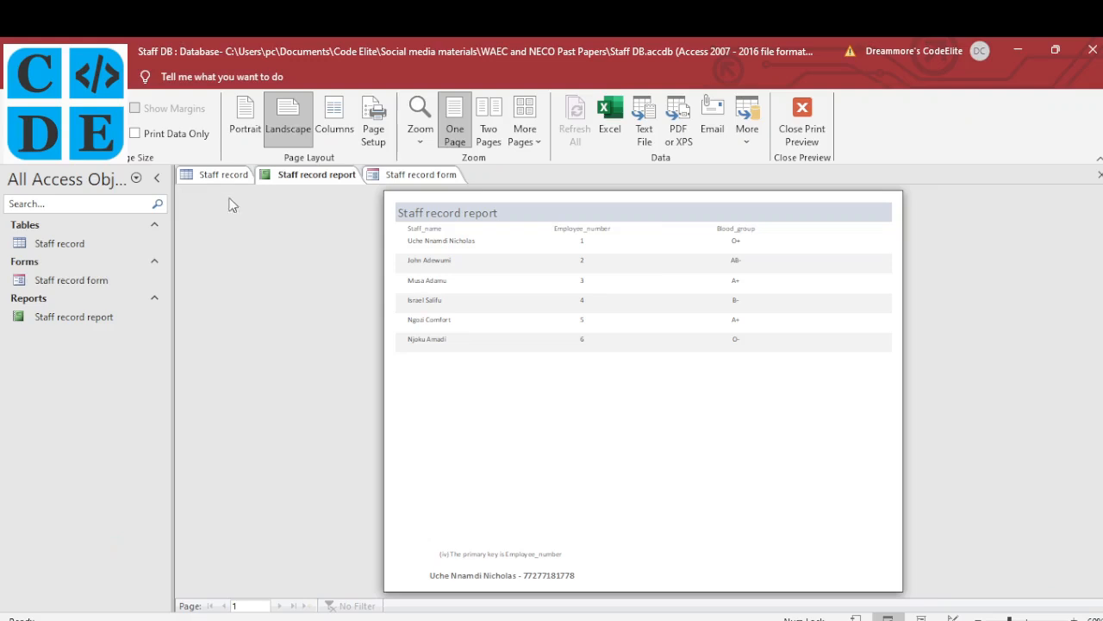
Open the Staff record table and display it in Print Preview
click(225, 176)
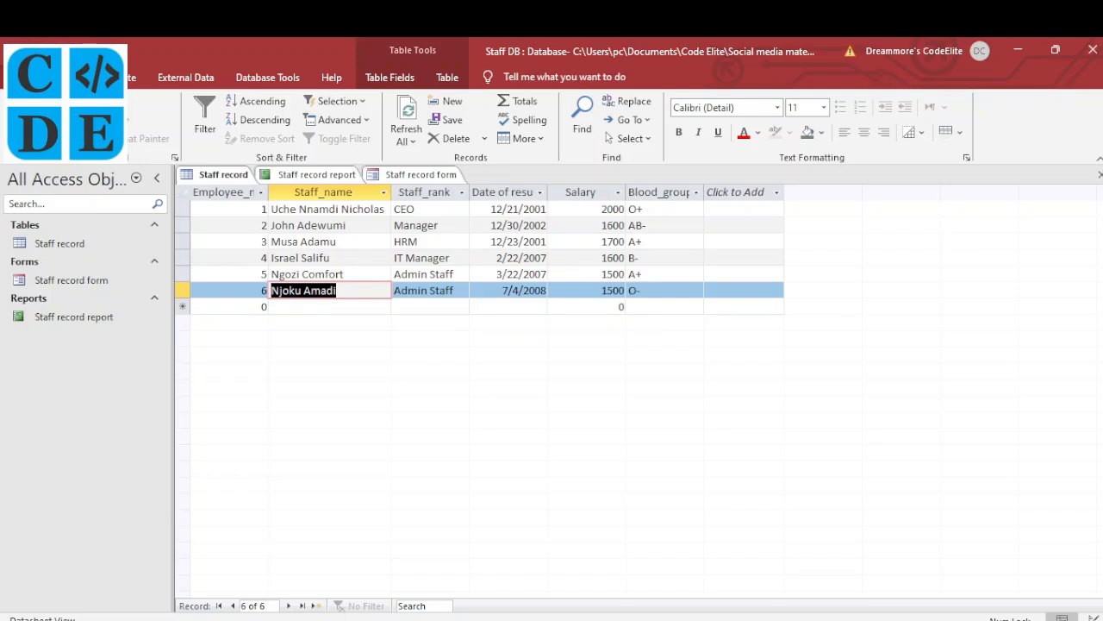
click(22, 78)
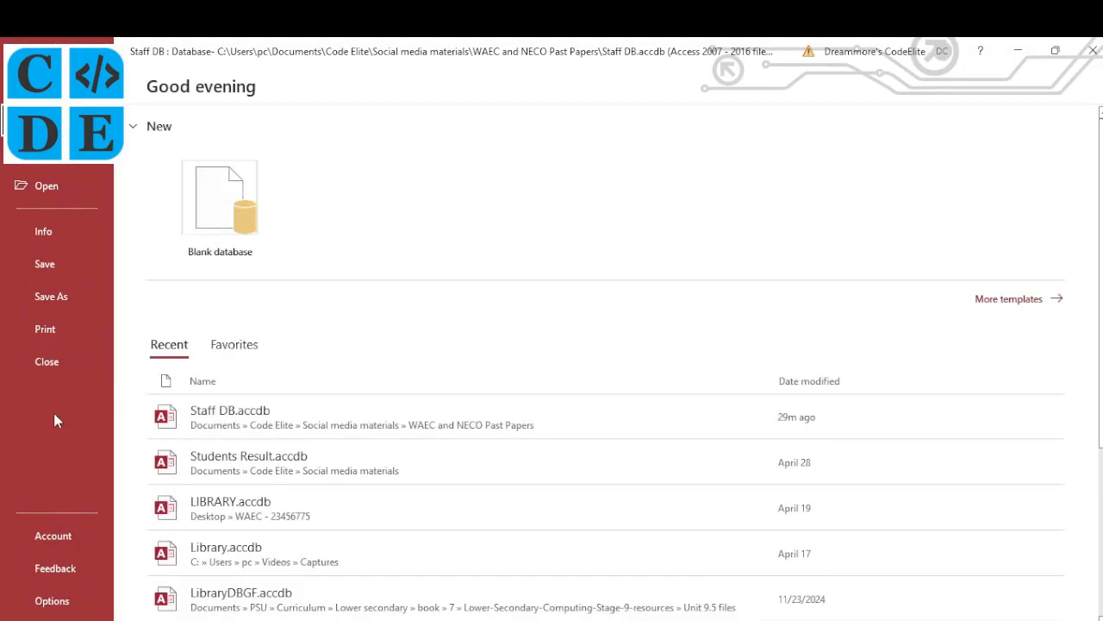
click(47, 330)
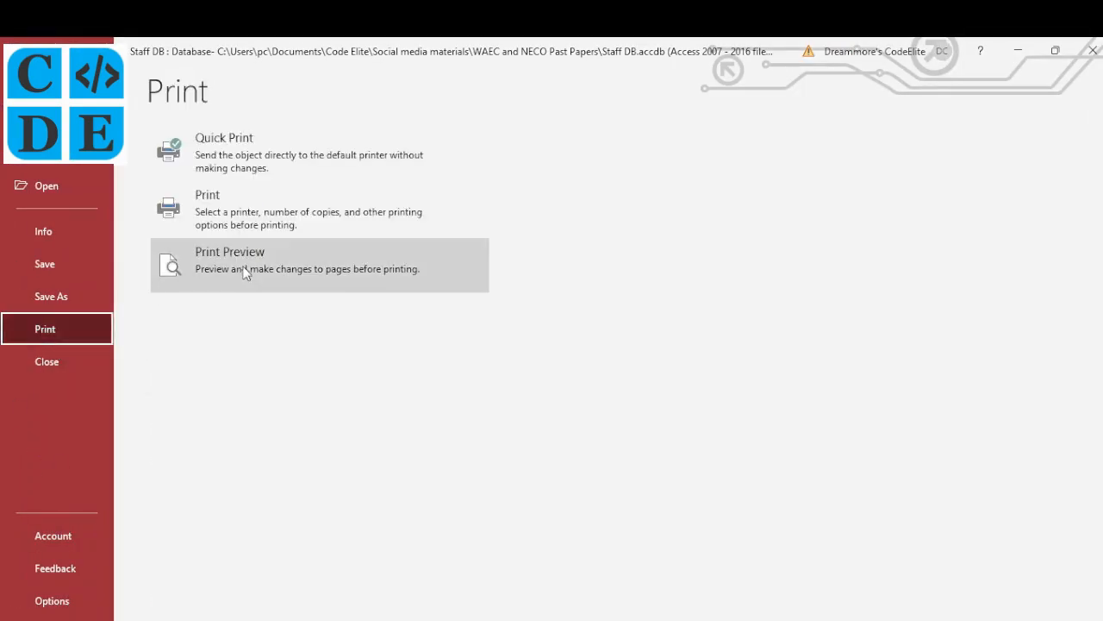
click(249, 263)
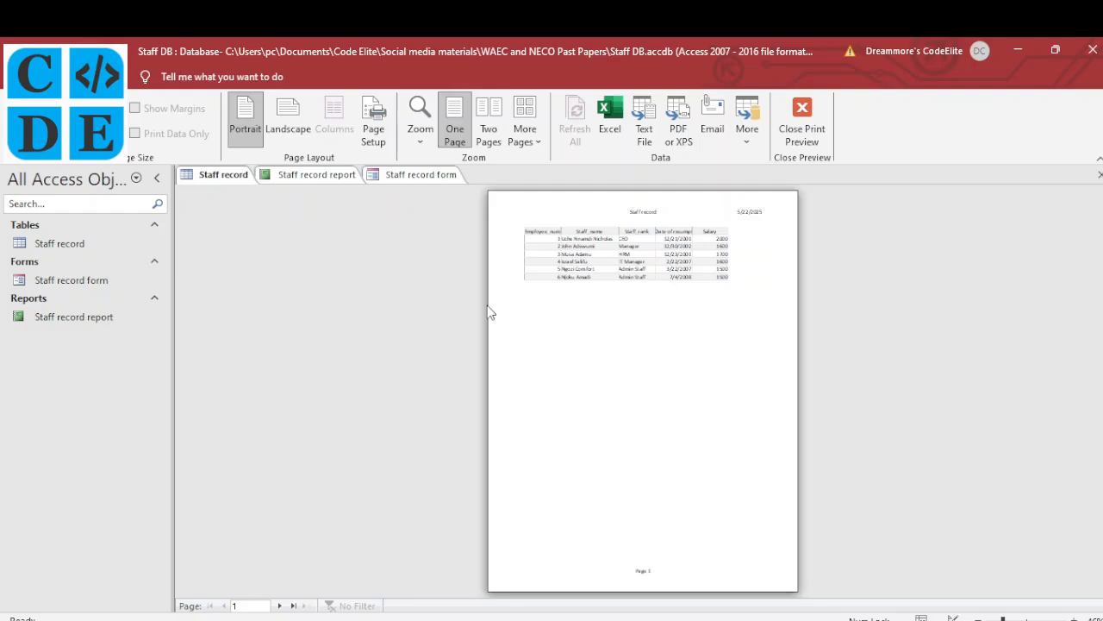
Switch the Staff record print preview to landscape, checking print settings and export formats without using them
click(291, 111)
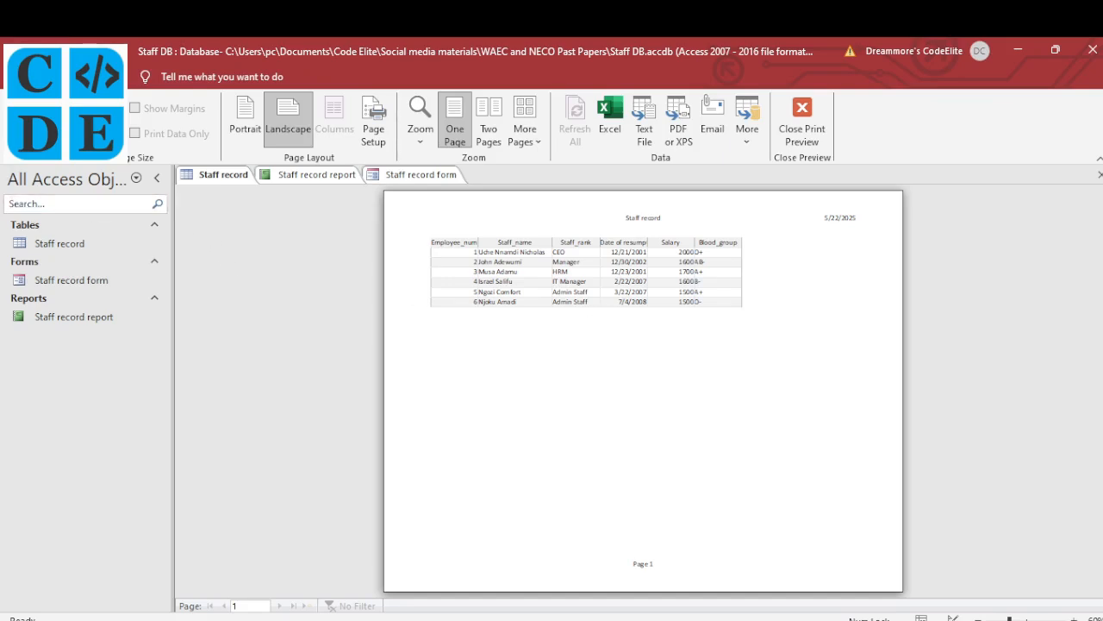
key(ctrl+p)
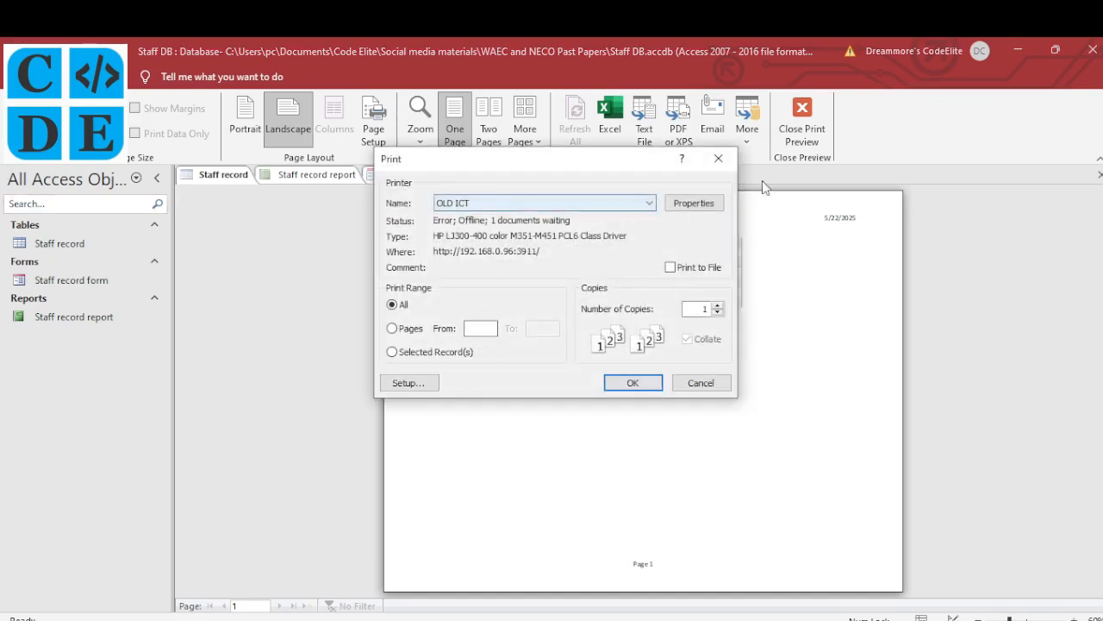
click(717, 160)
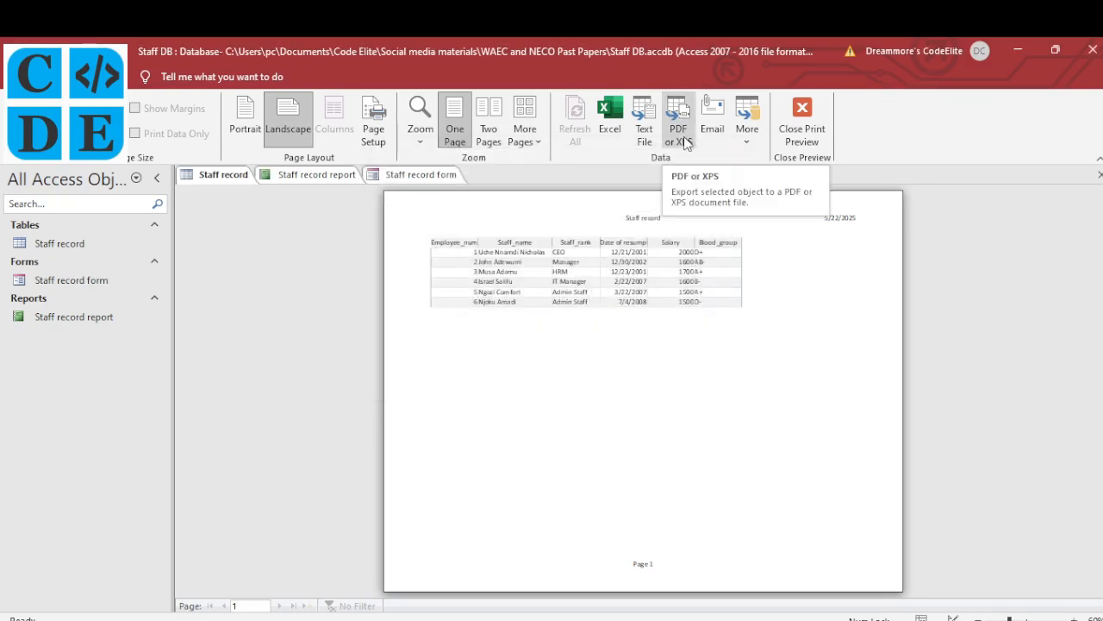
click(748, 138)
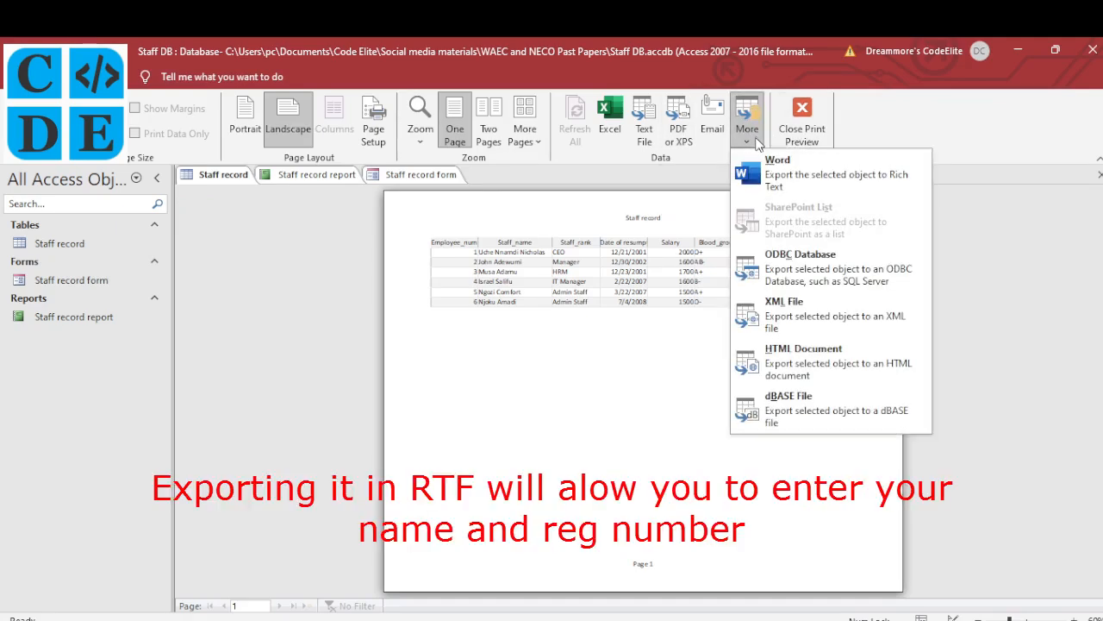
click(607, 393)
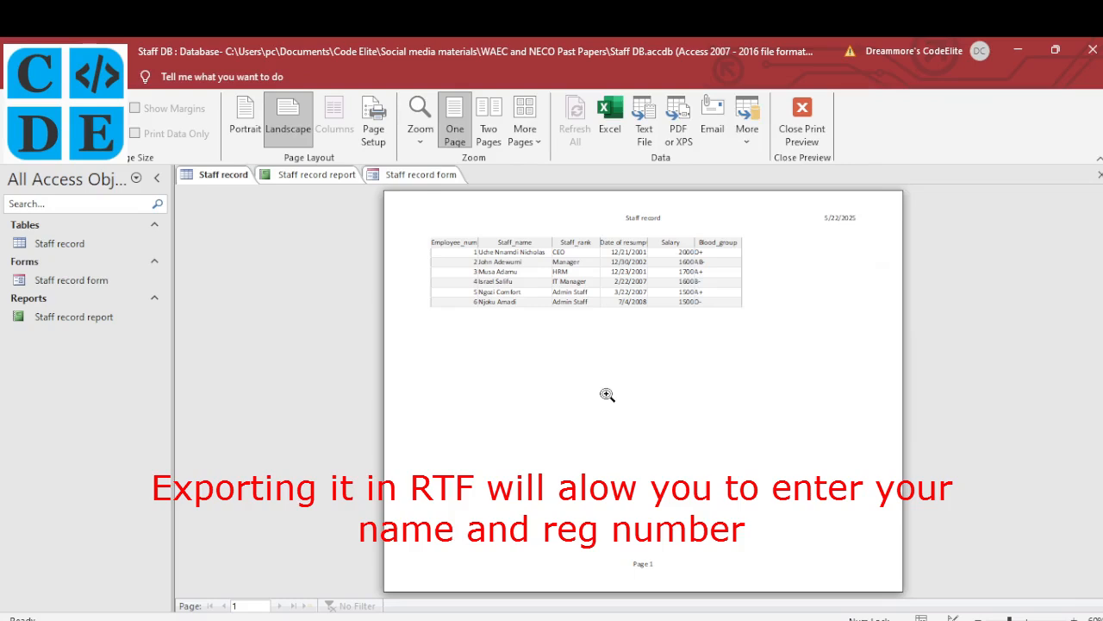
Circle the '(22 marks)' total on the exam paper PDF in Edge with the pen
click(474, 618)
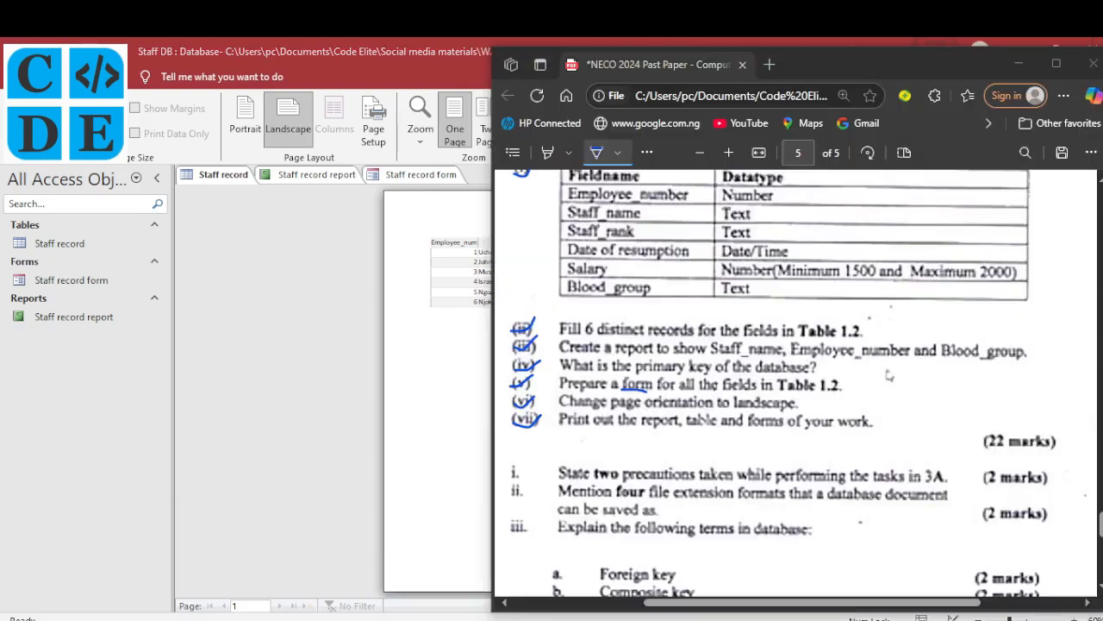
scroll(603, 433, down, 1)
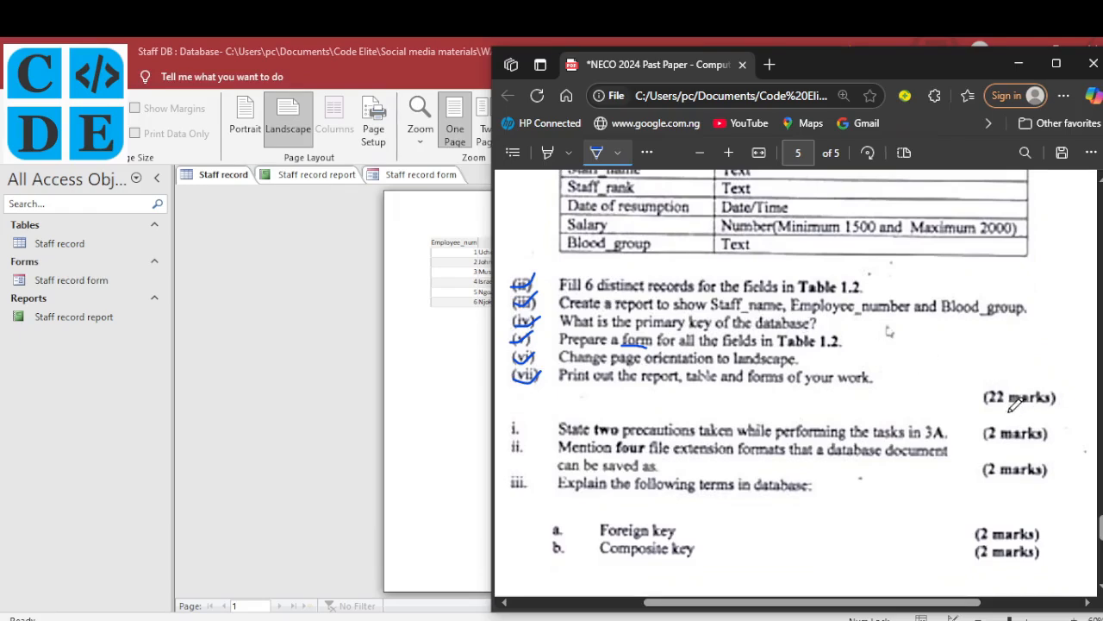
mouse_move(995, 401)
mouse_down()
mouse_move(1062, 392)
mouse_move(991, 386)
mouse_move(983, 411)
mouse_move(996, 407)
mouse_up()
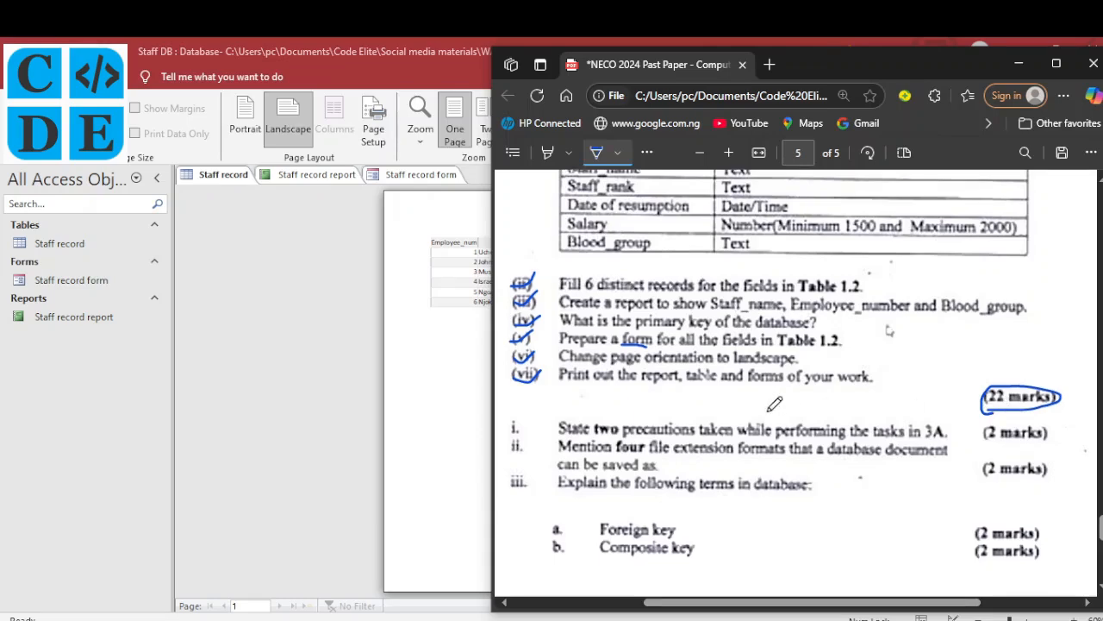
scroll(777, 401, down, 1)
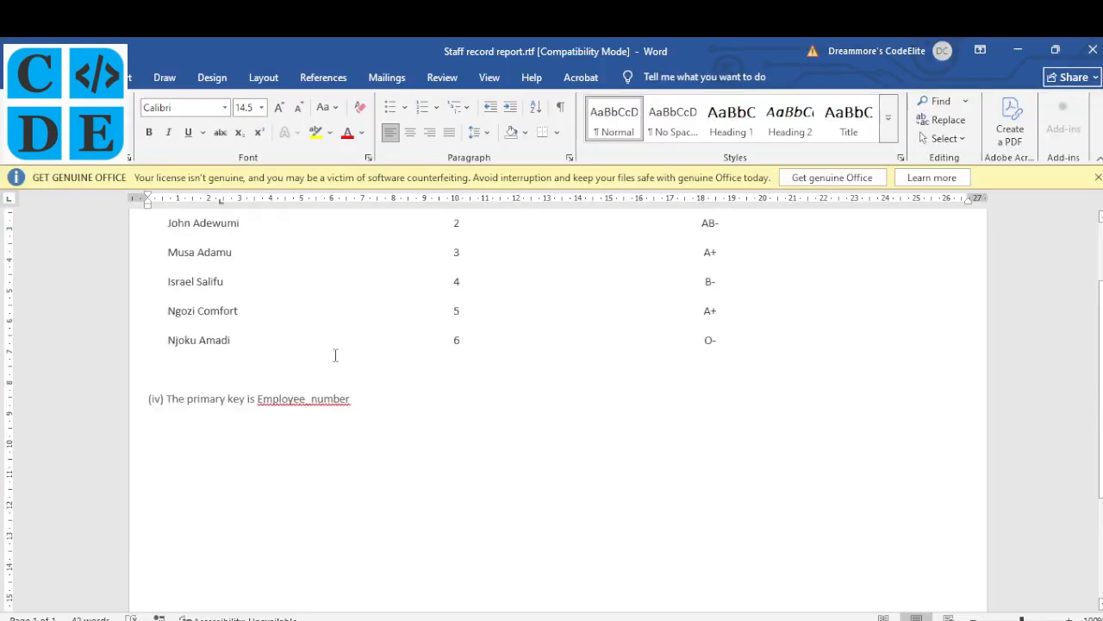
scroll(336, 355, down, 3)
scroll(336, 356, down, 1)
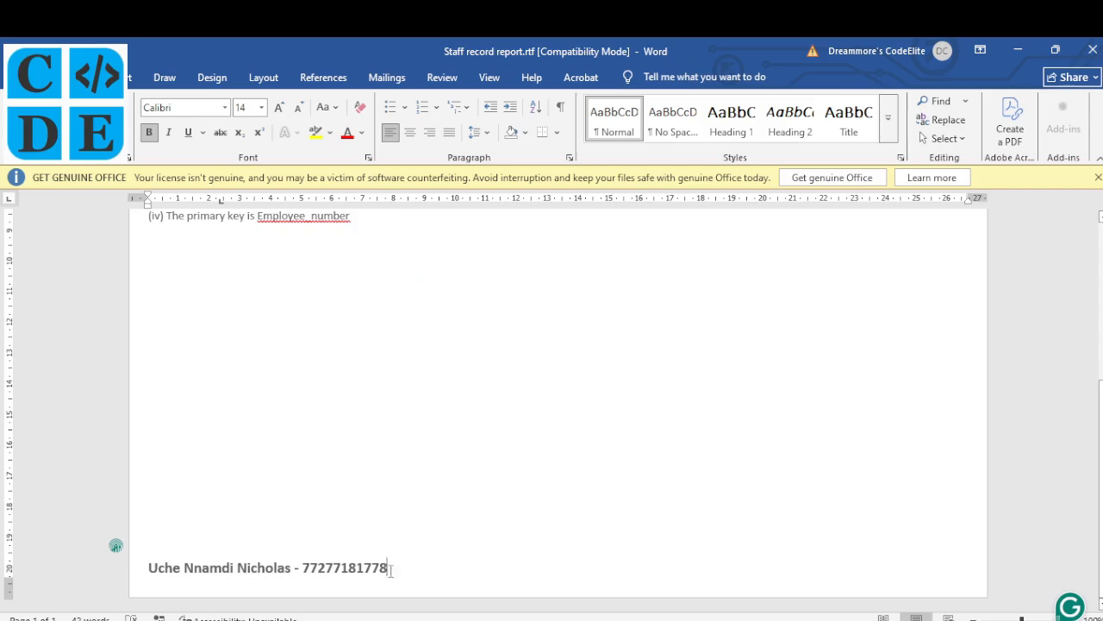
Add a new paragraph after the name line and move the report's left indent further right
key(Return)
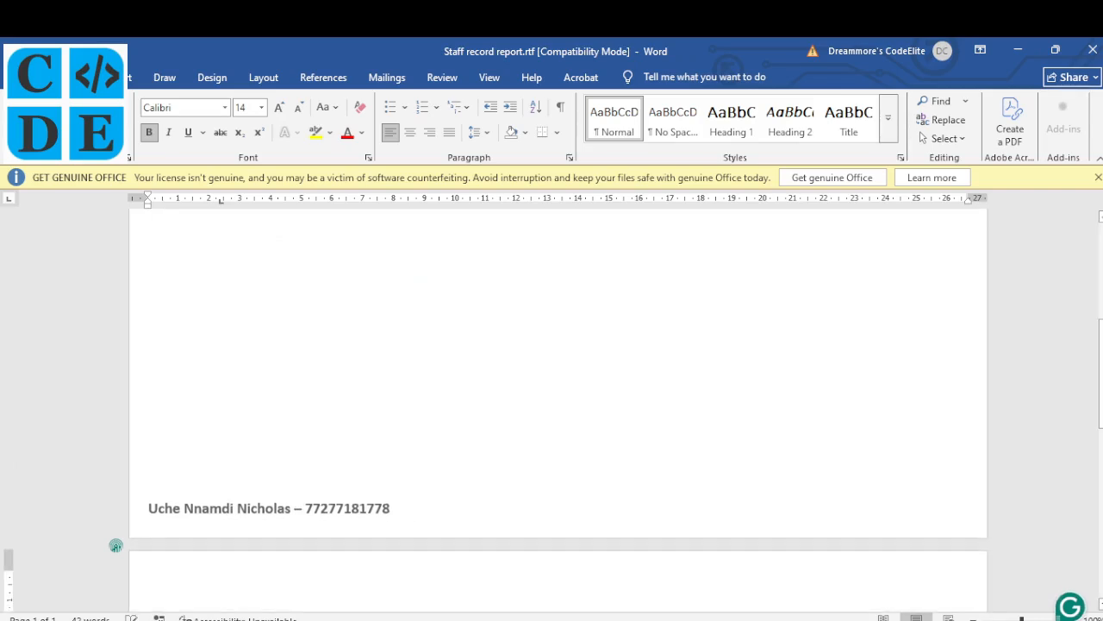
scroll(371, 591, down, 6)
scroll(339, 460, up, 3)
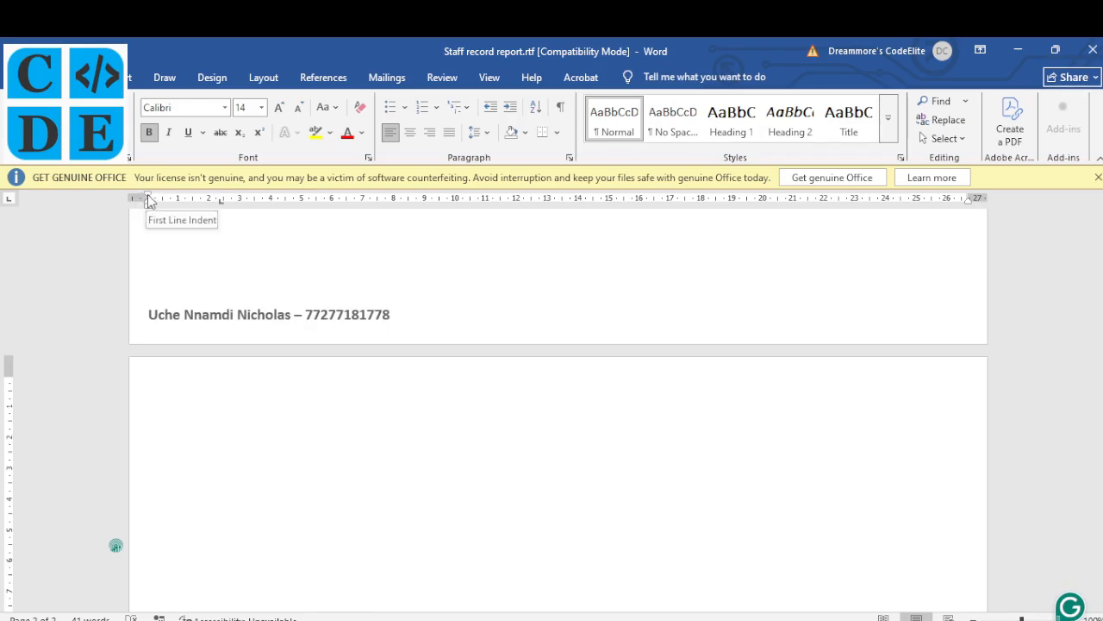
drag(150, 200, 189, 198)
Pull the right indent inward and review the Section 3B answers on page 2
scroll(678, 359, up, 10)
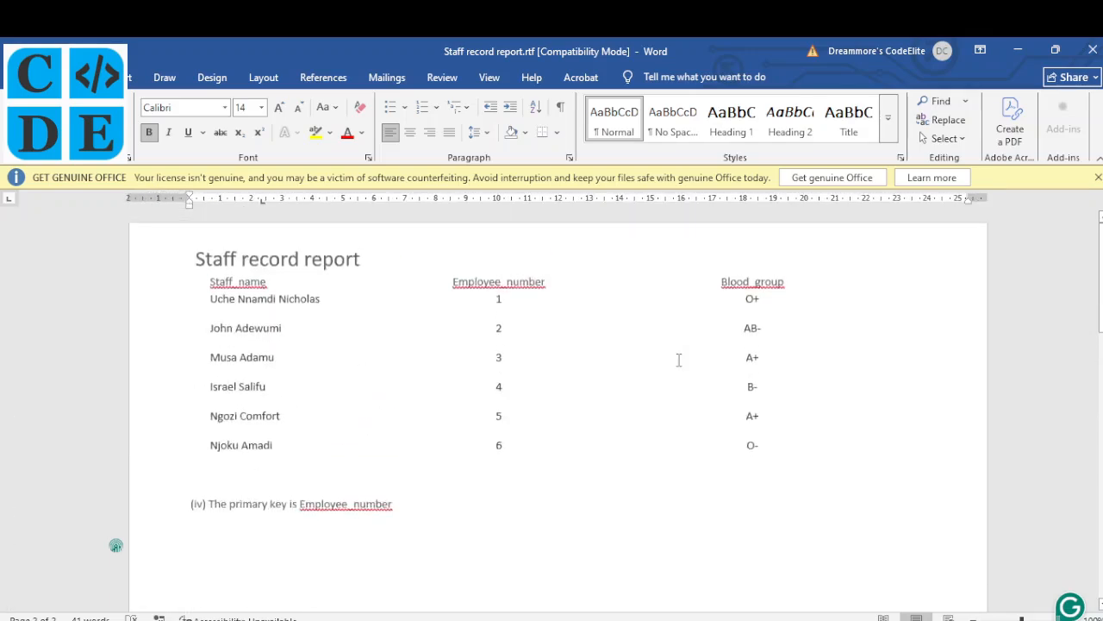
drag(966, 198, 936, 198)
scroll(401, 465, down, 10)
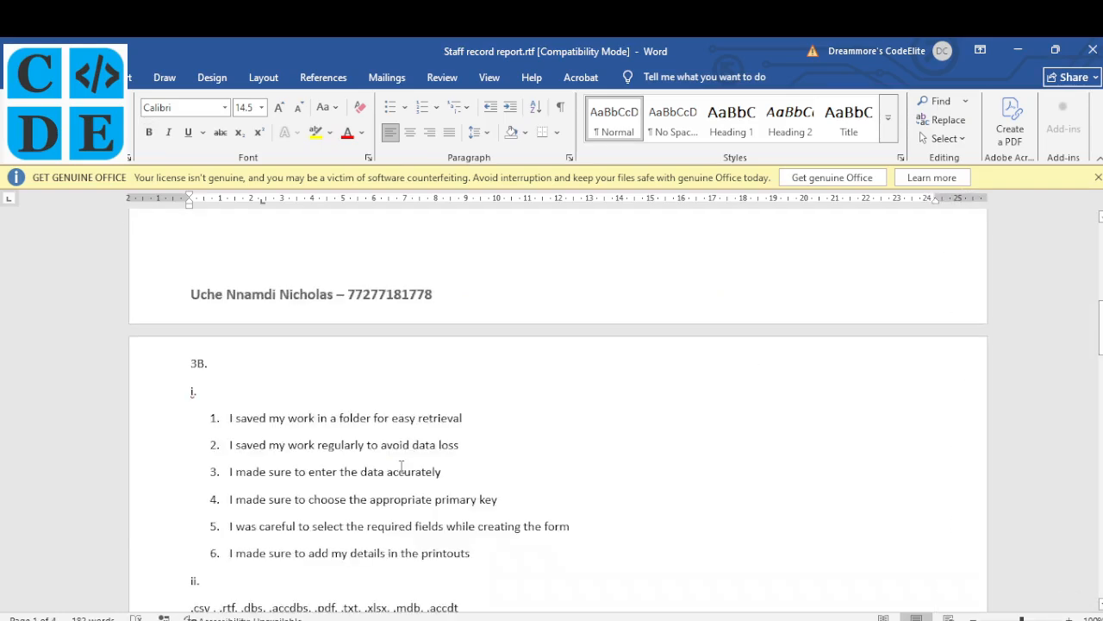
scroll(401, 466, down, 1)
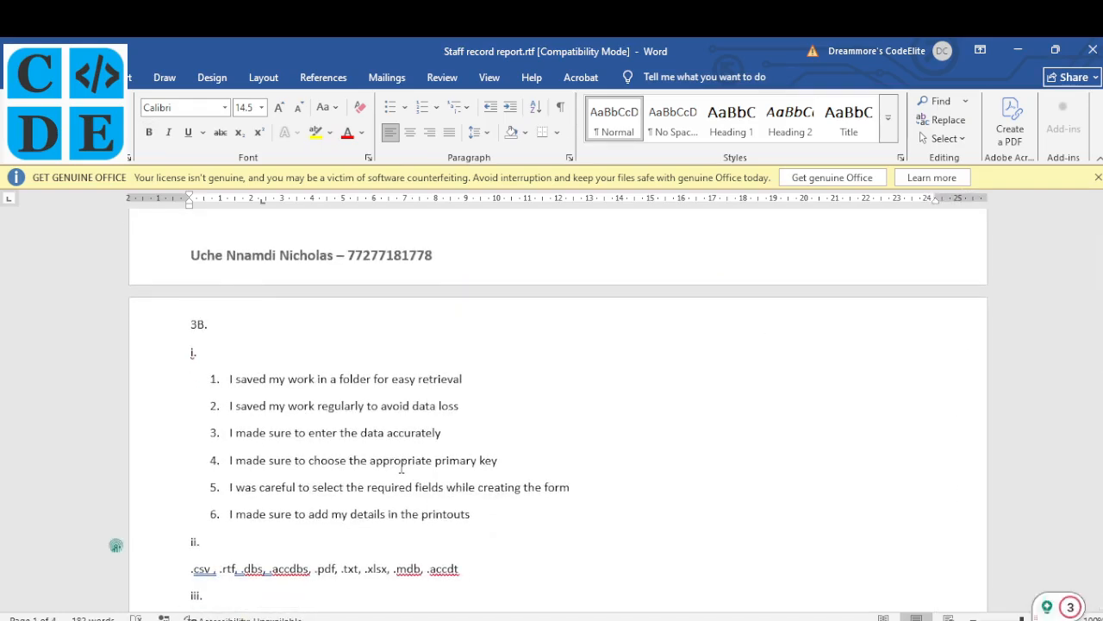
scroll(265, 422, down, 2)
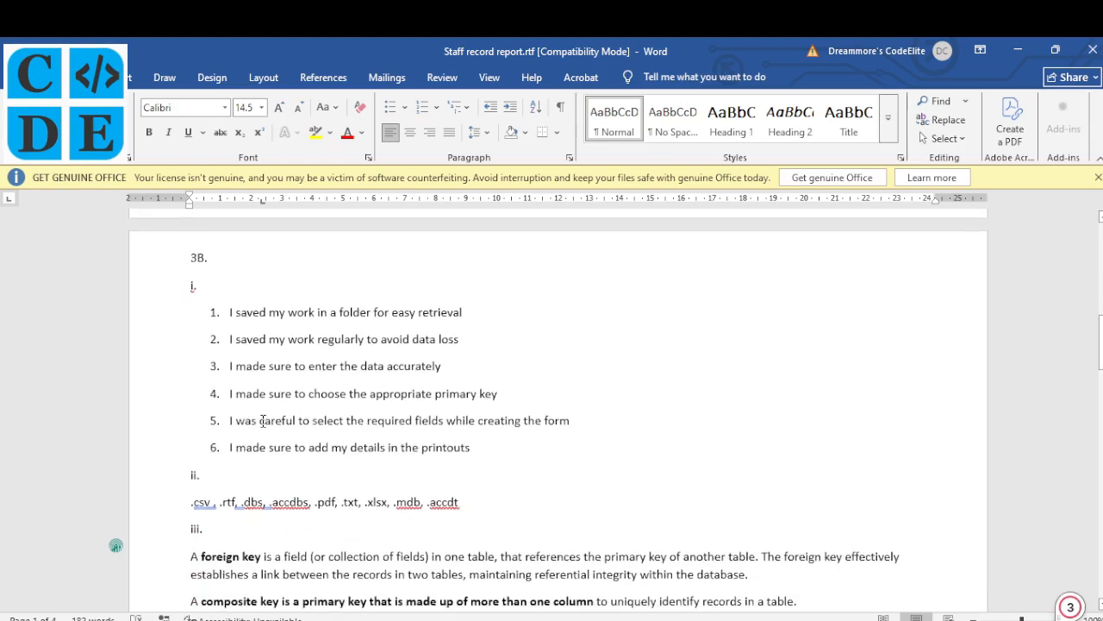
scroll(263, 422, up, 1)
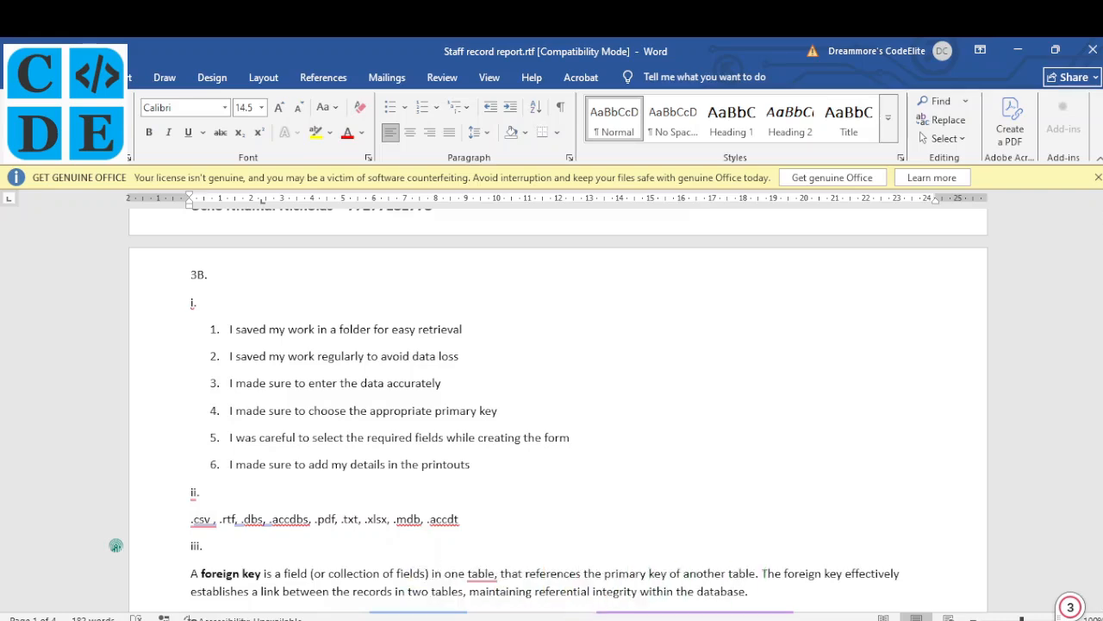
Return to Access and close the Staff record print preview back to the datasheet
click(681, 569)
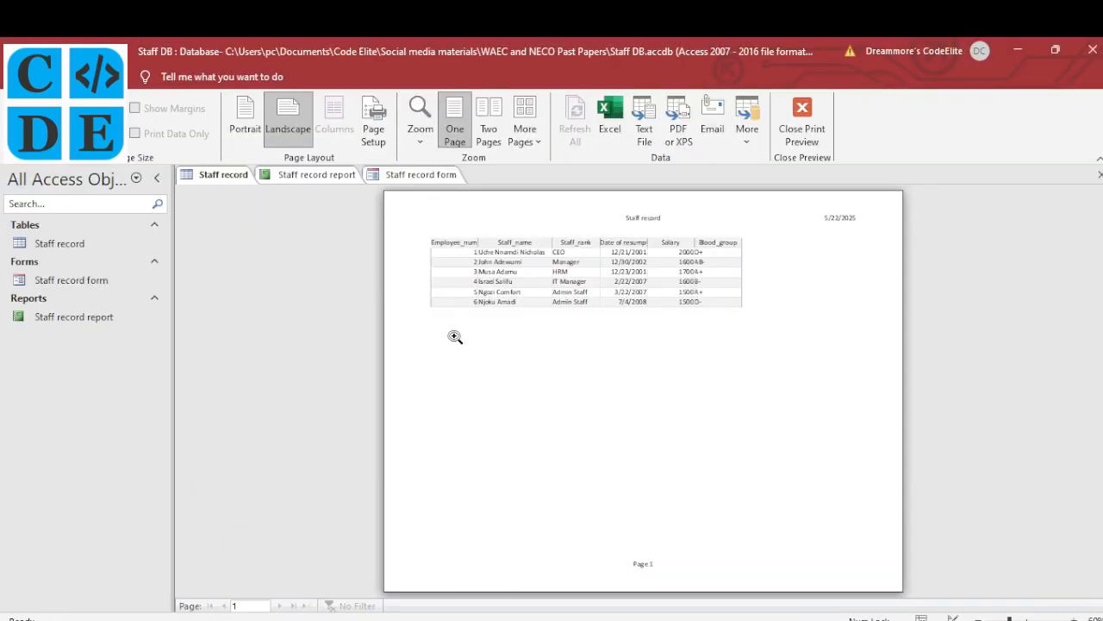
click(72, 245)
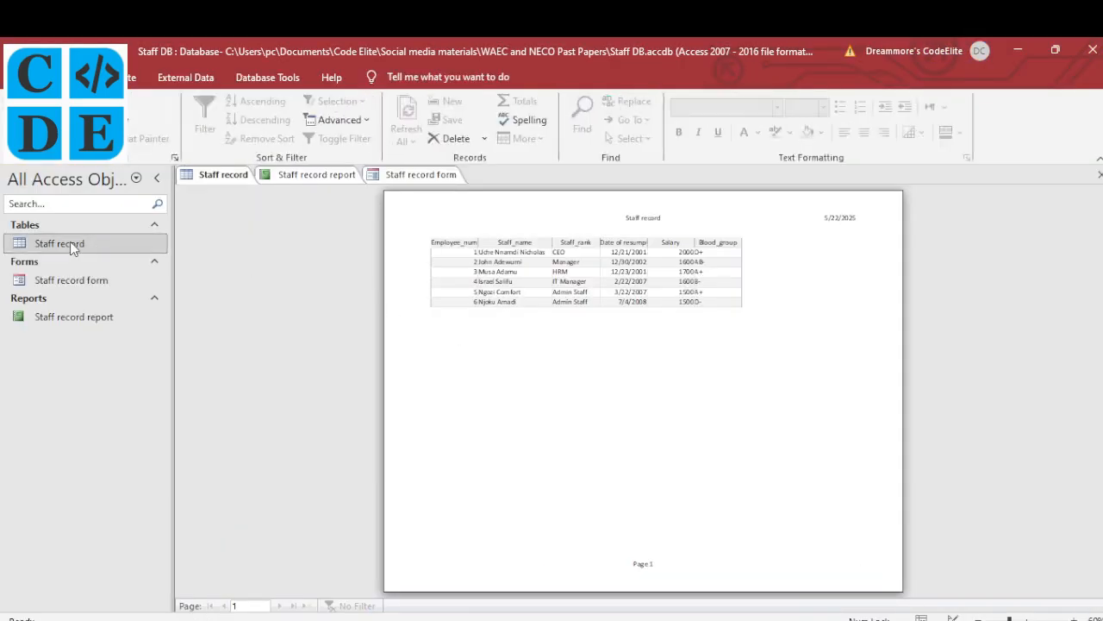
double_click(74, 249)
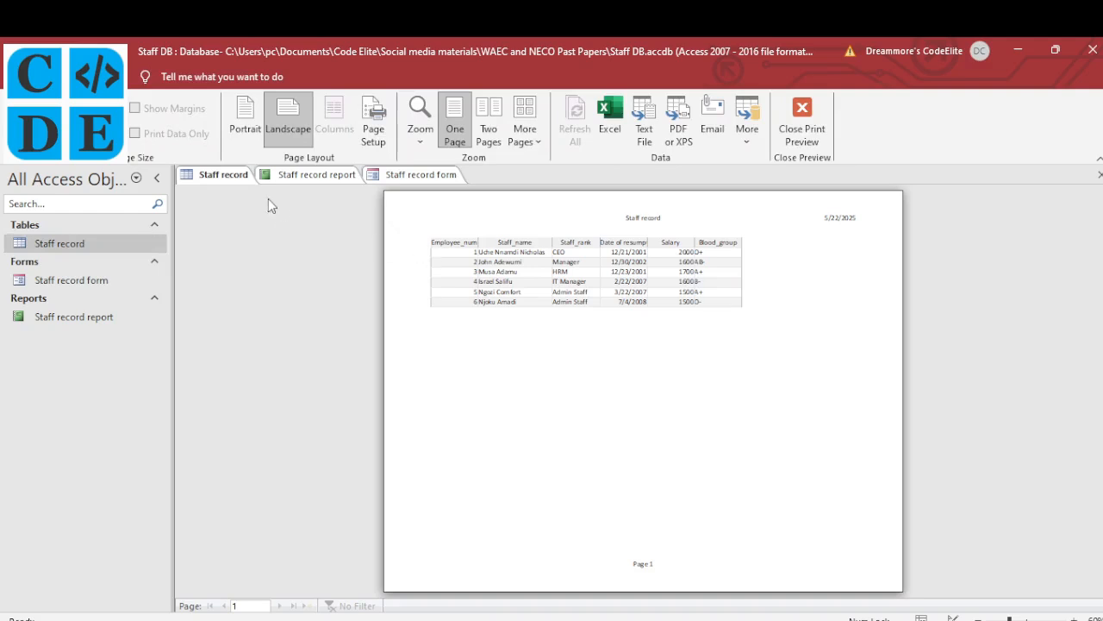
click(814, 121)
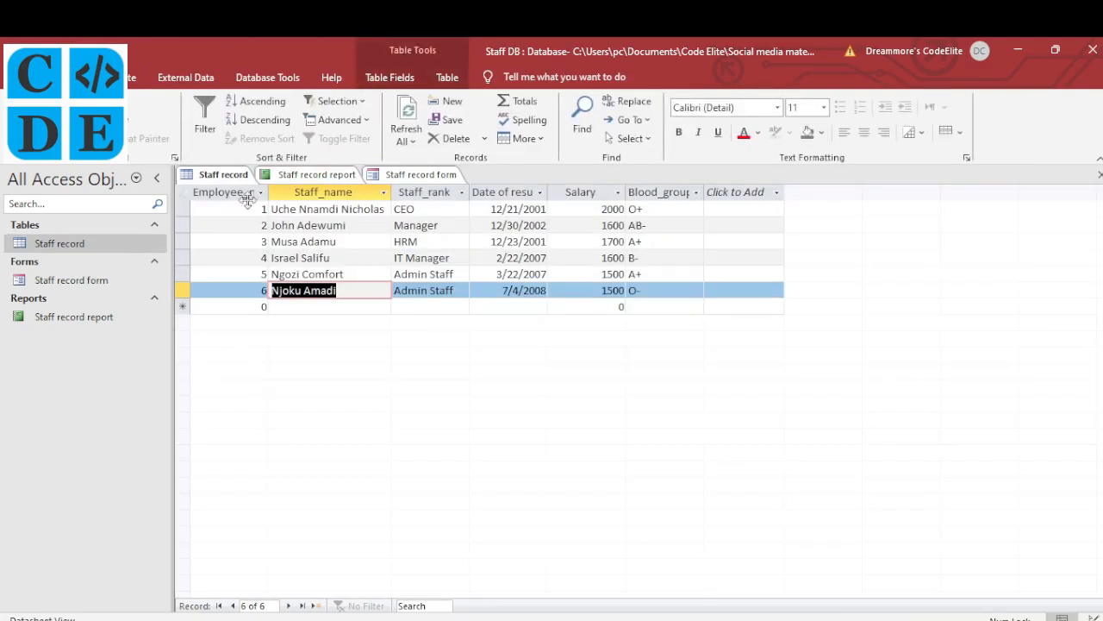
Open the Staff record table's Design View read-only, check Employee_number's properties, and return to Word
right_click(223, 176)
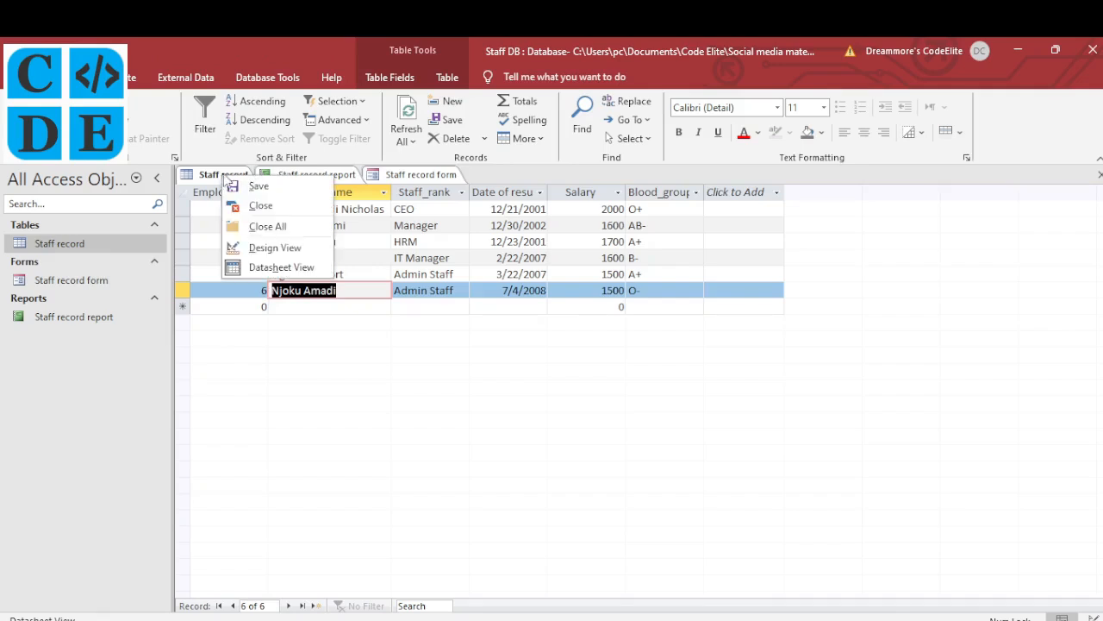
click(271, 253)
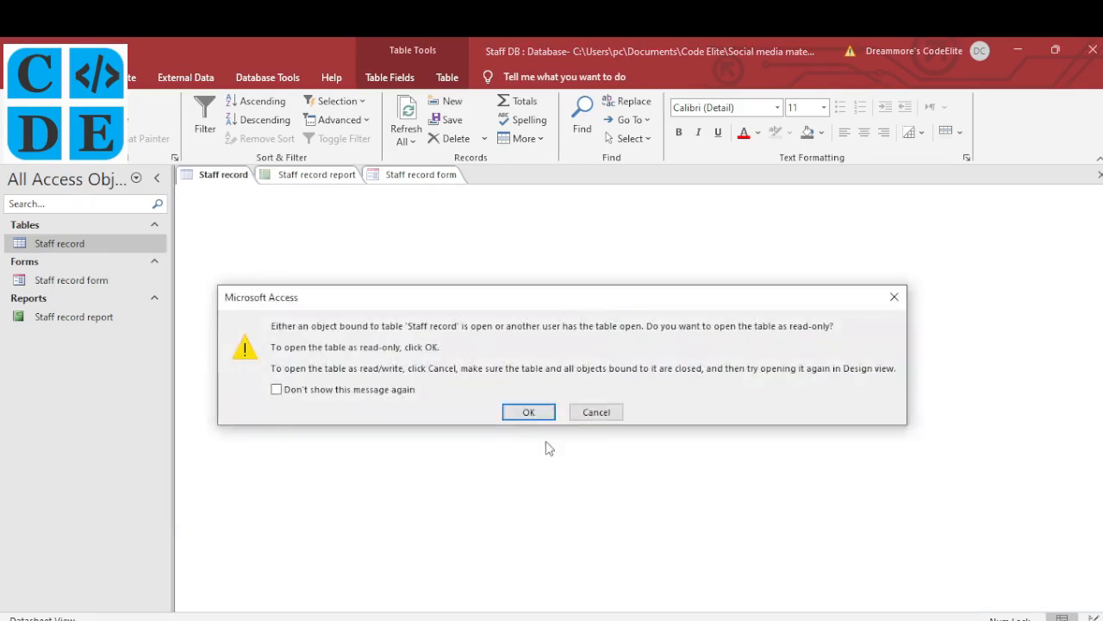
click(531, 414)
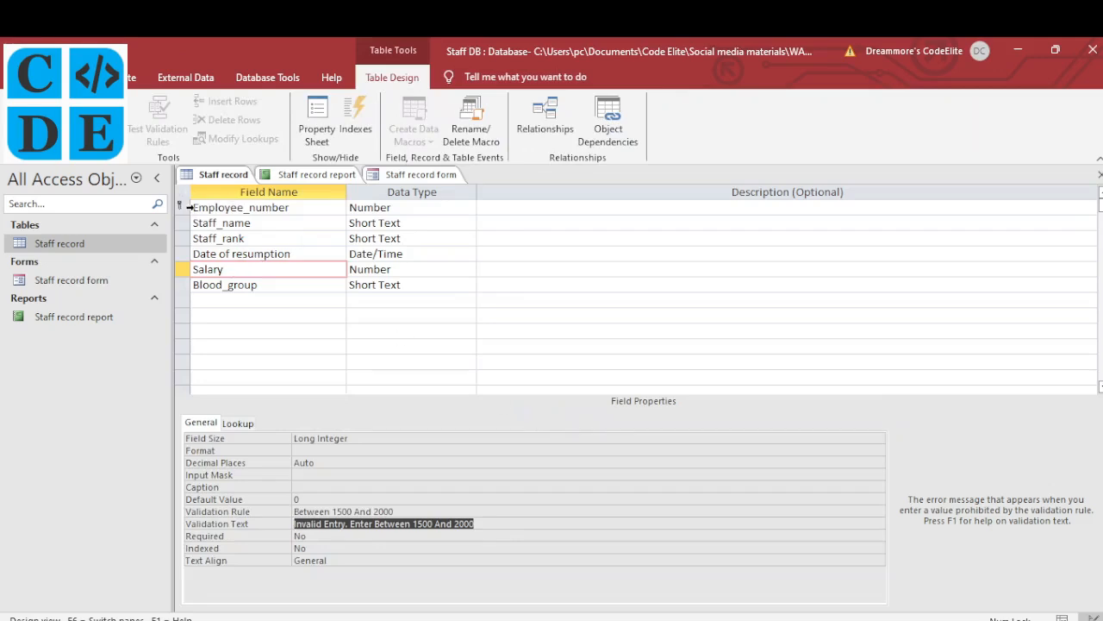
click(225, 208)
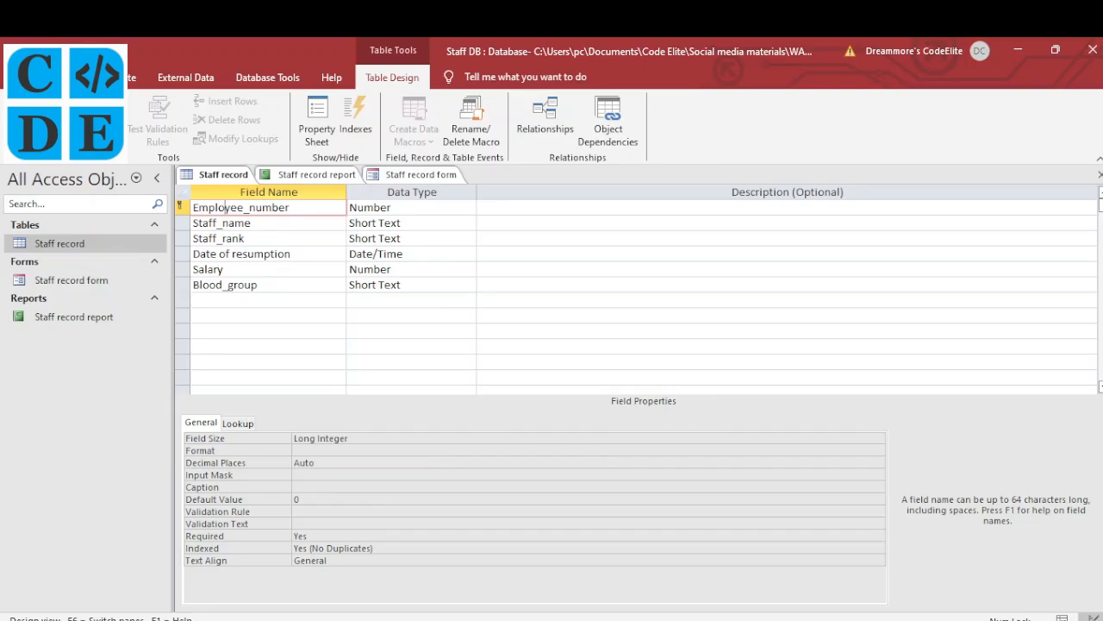
click(695, 620)
scroll(292, 456, down, 1)
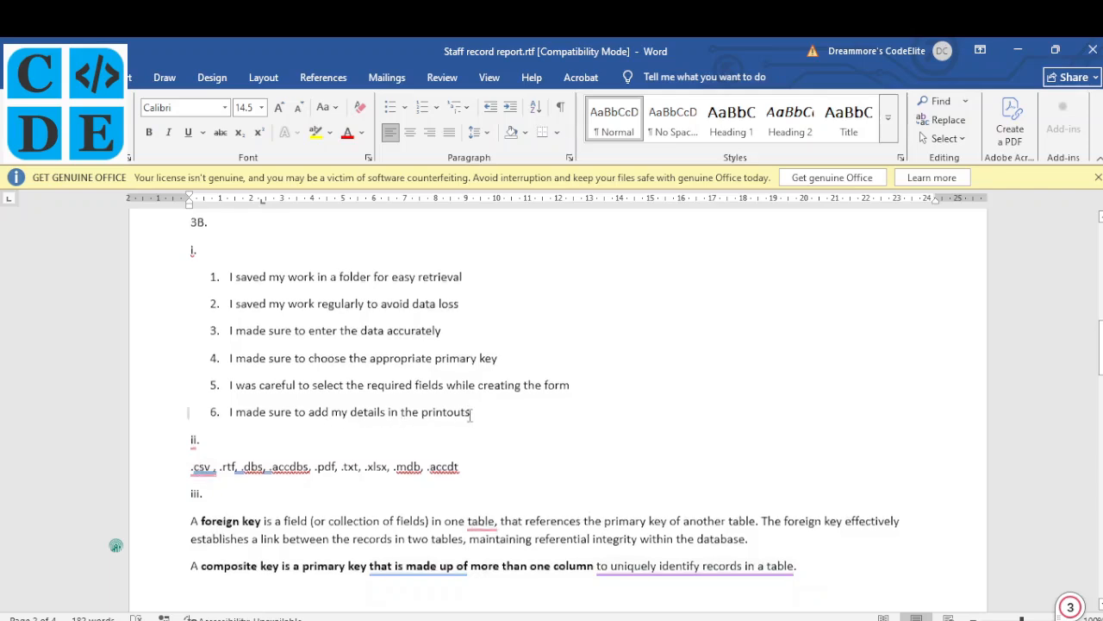
Bring the NECO 2024 exam paper PDF up alongside the Word report
scroll(470, 414, down, 2)
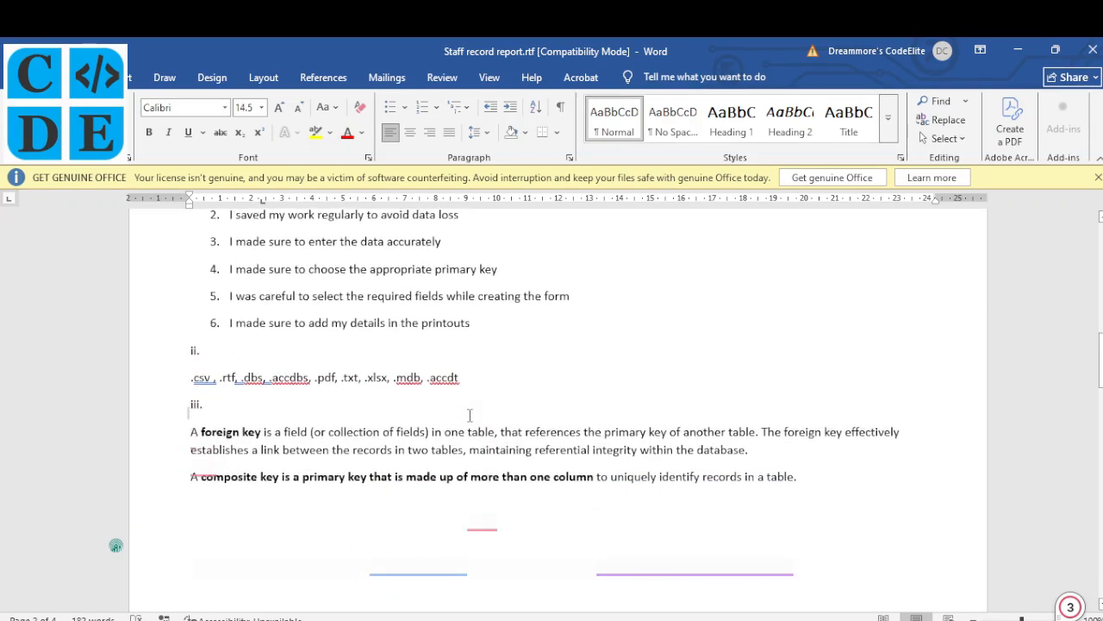
scroll(469, 414, up, 1)
key(alt+Tab)
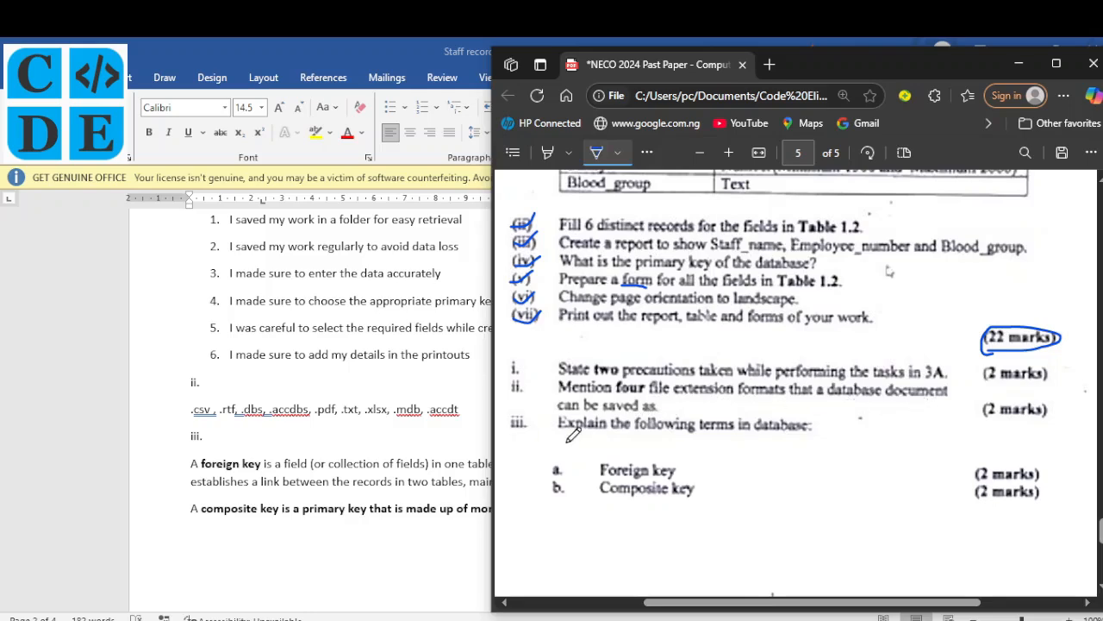
Correct the last file extension in the Word report to read '.accdt', then return to Access
click(333, 441)
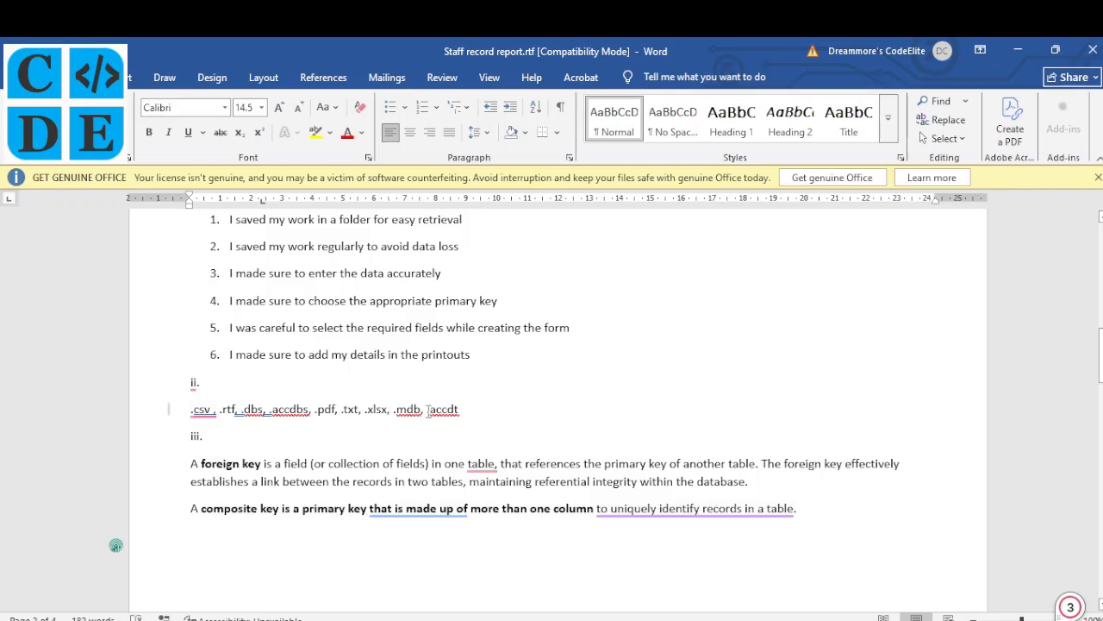
click(427, 409)
text(.)
click(656, 619)
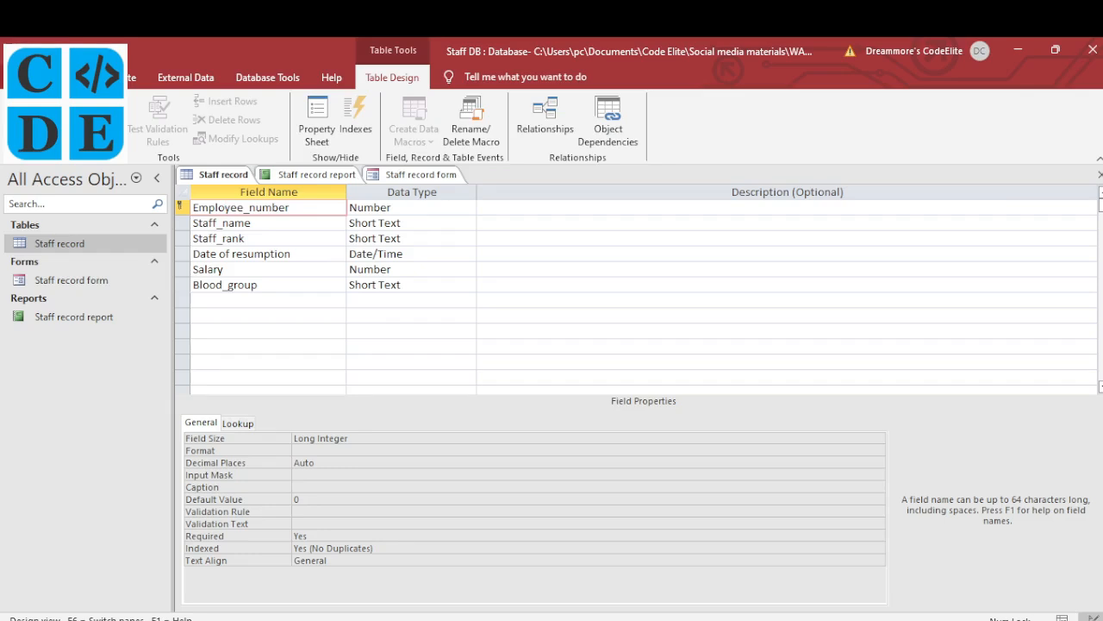
click(23, 77)
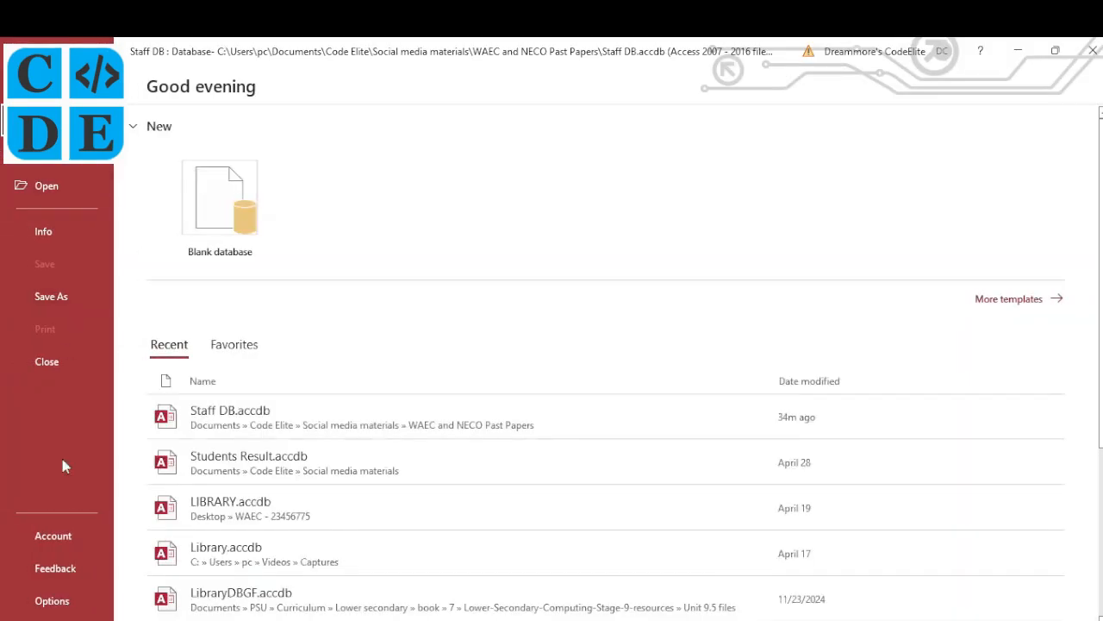
click(51, 298)
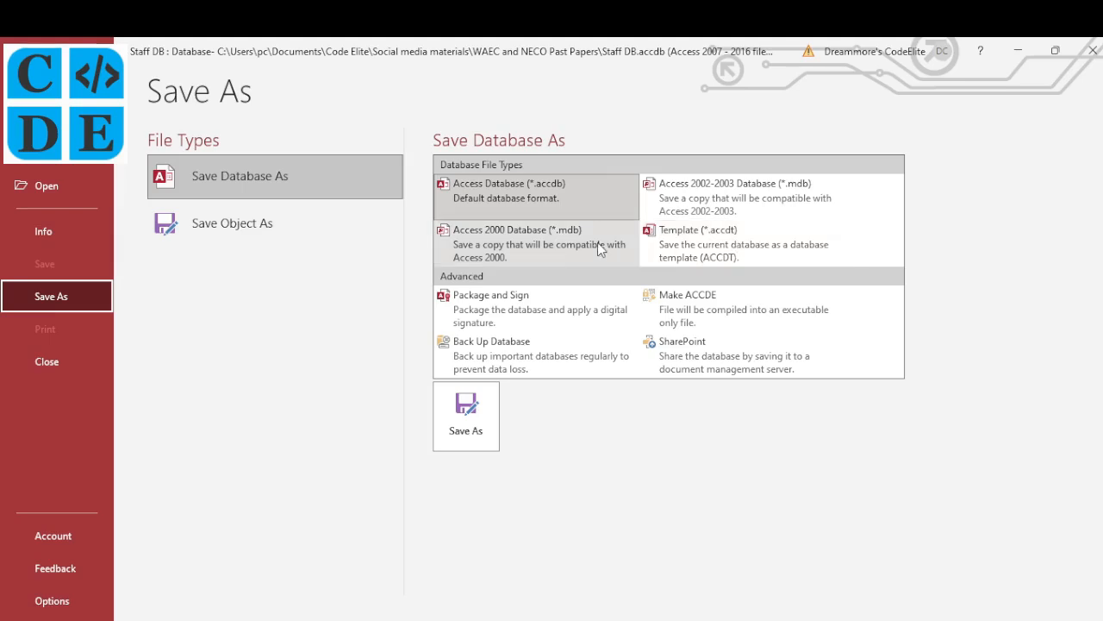
click(26, 85)
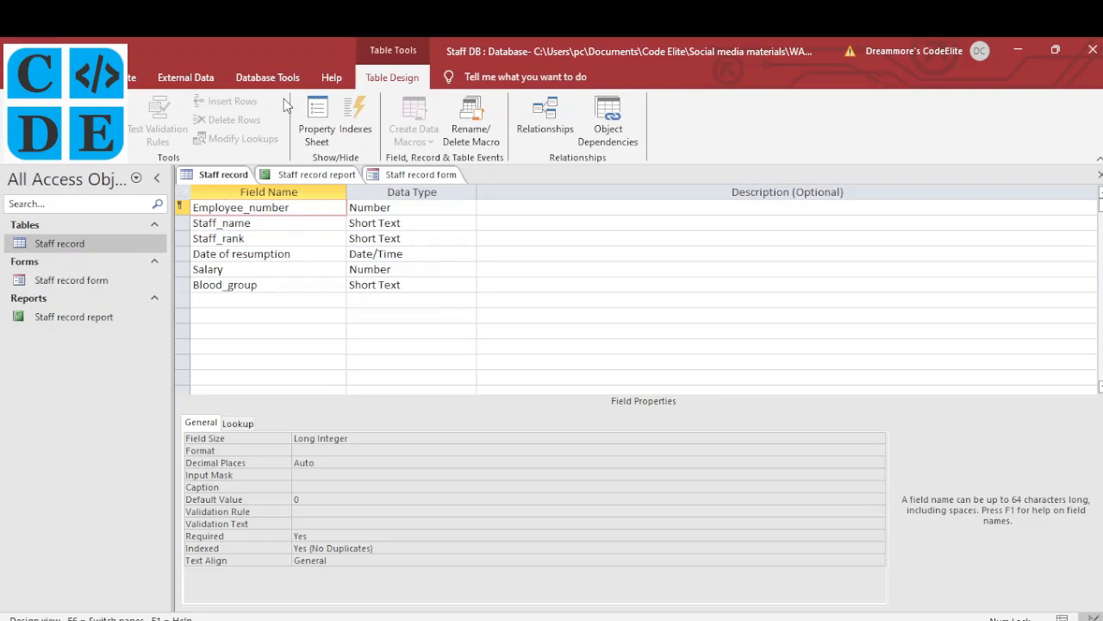
Browse Access's export formats, including Excel and the More list, then tick question i on the paper
click(185, 78)
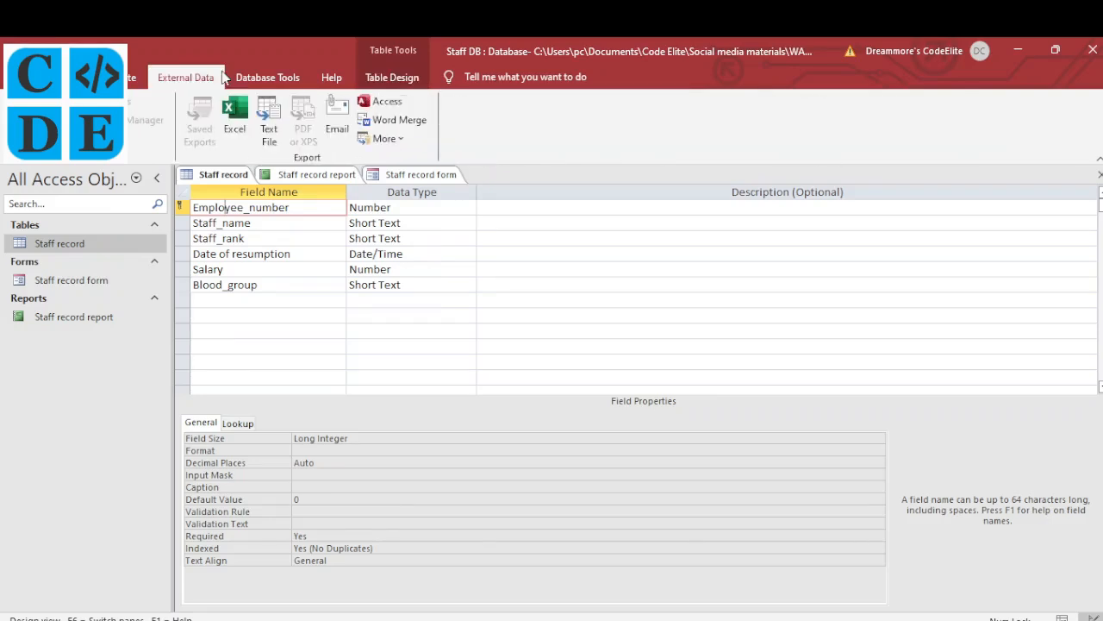
click(237, 129)
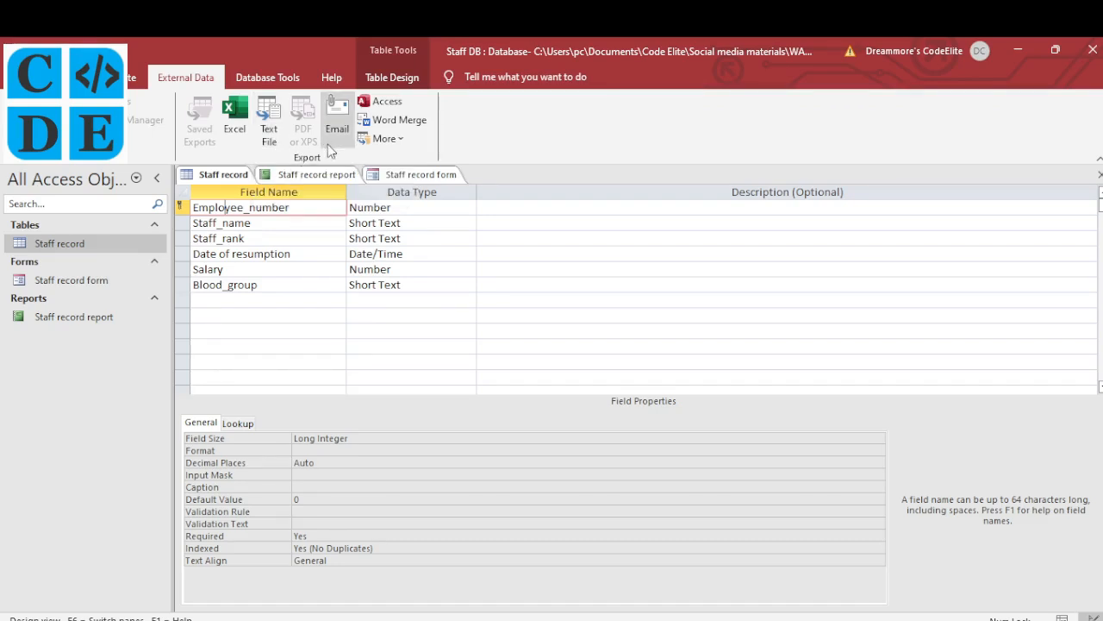
click(386, 139)
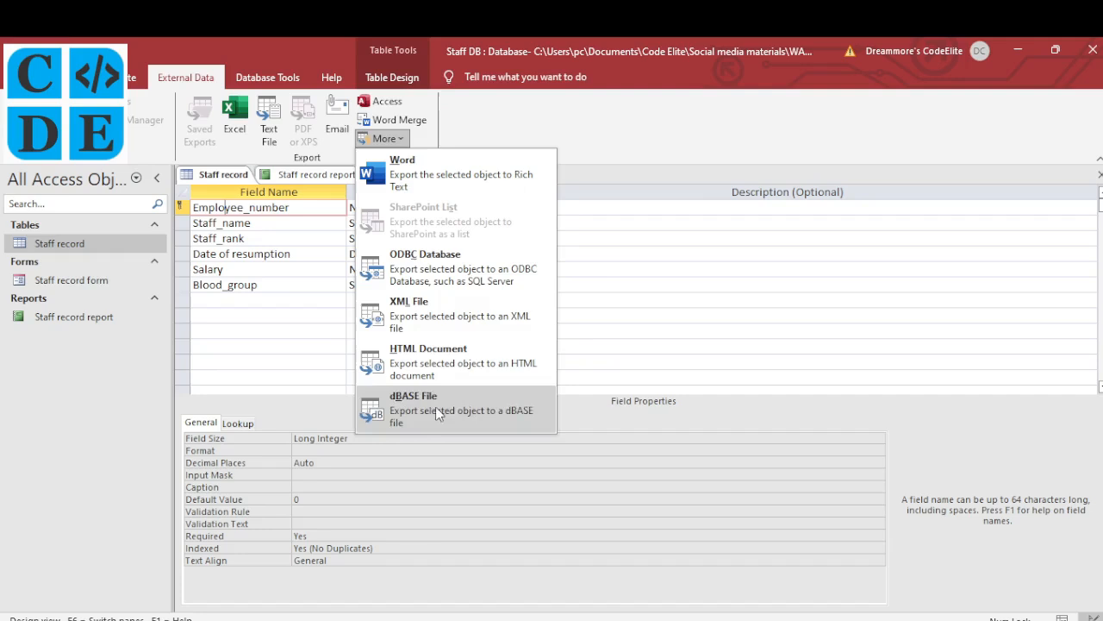
click(558, 130)
click(472, 618)
mouse_move(511, 368)
mouse_down()
mouse_move(532, 365)
mouse_move(534, 377)
mouse_up()
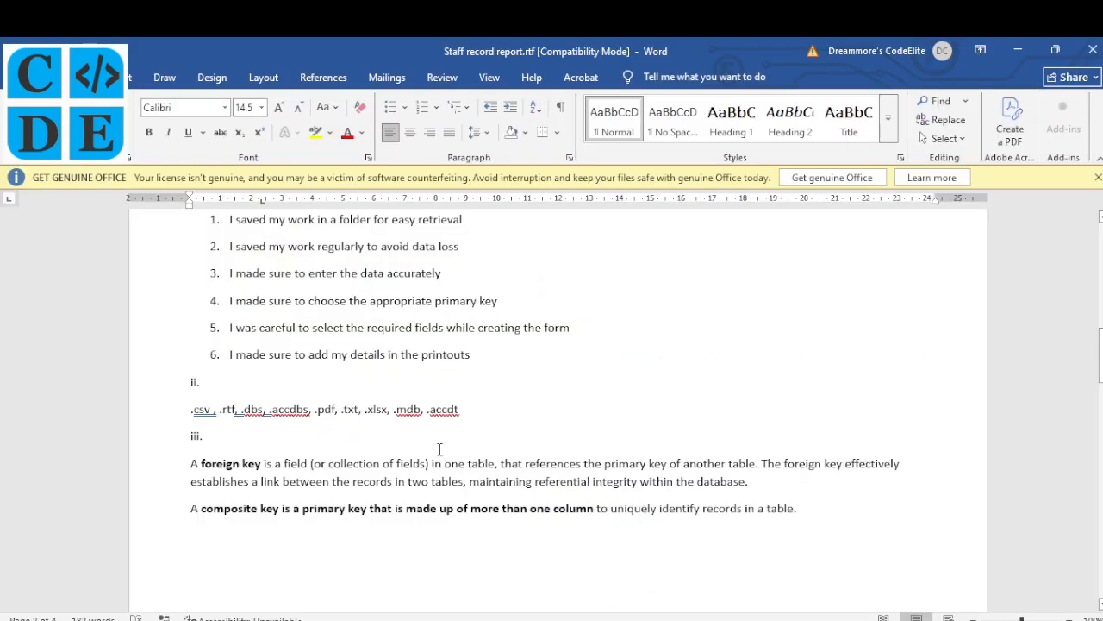
scroll(430, 427, down, 3)
scroll(258, 413, up, 1)
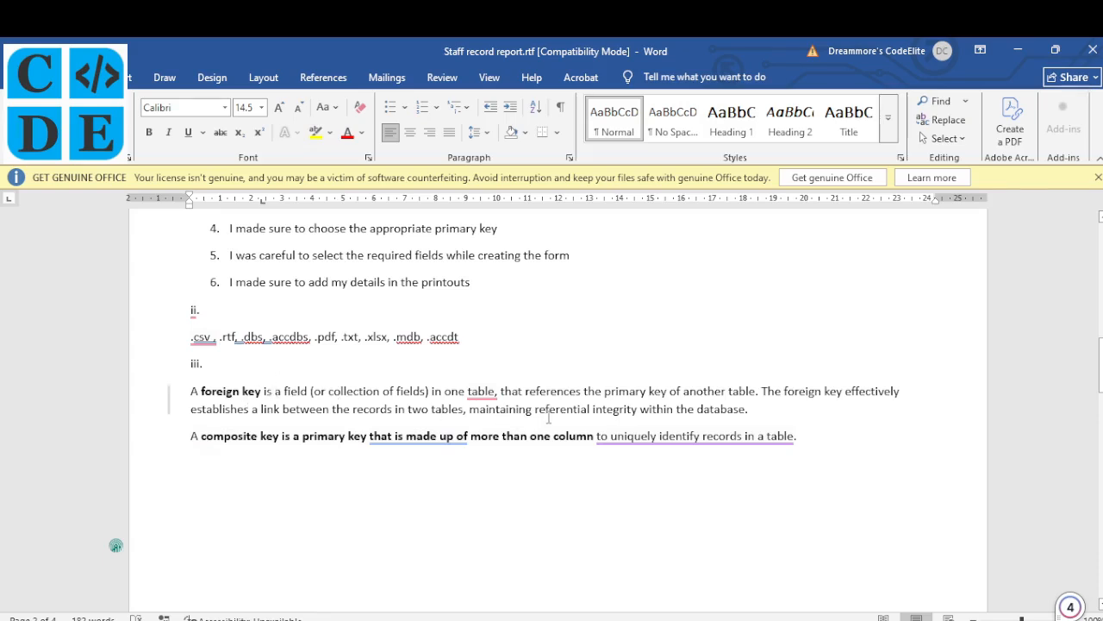
drag(562, 408, 626, 415)
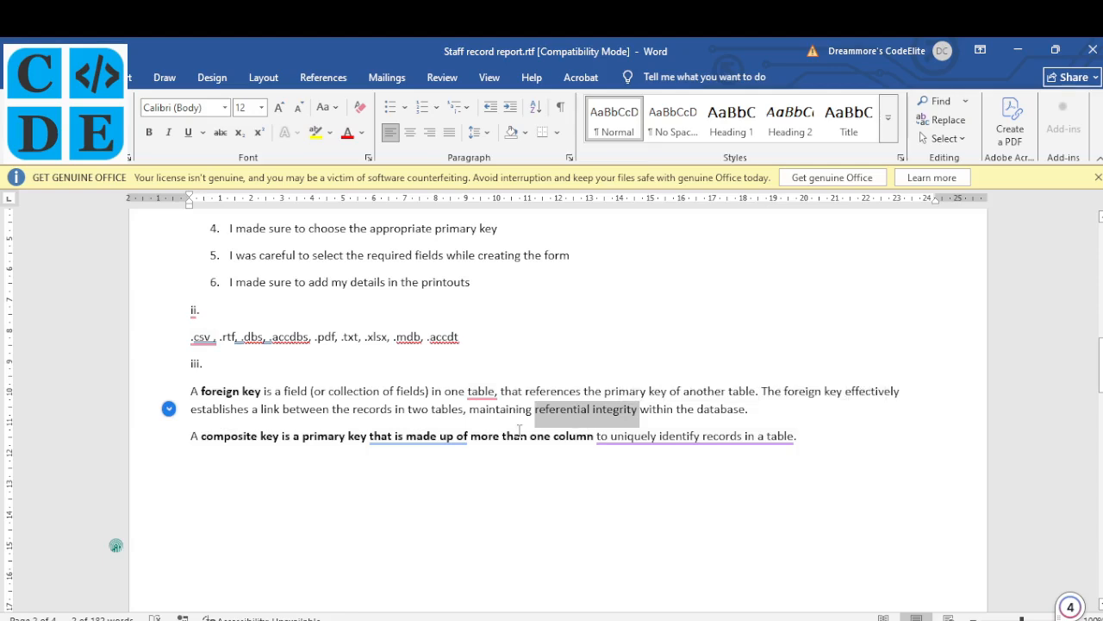
scroll(495, 423, down, 2)
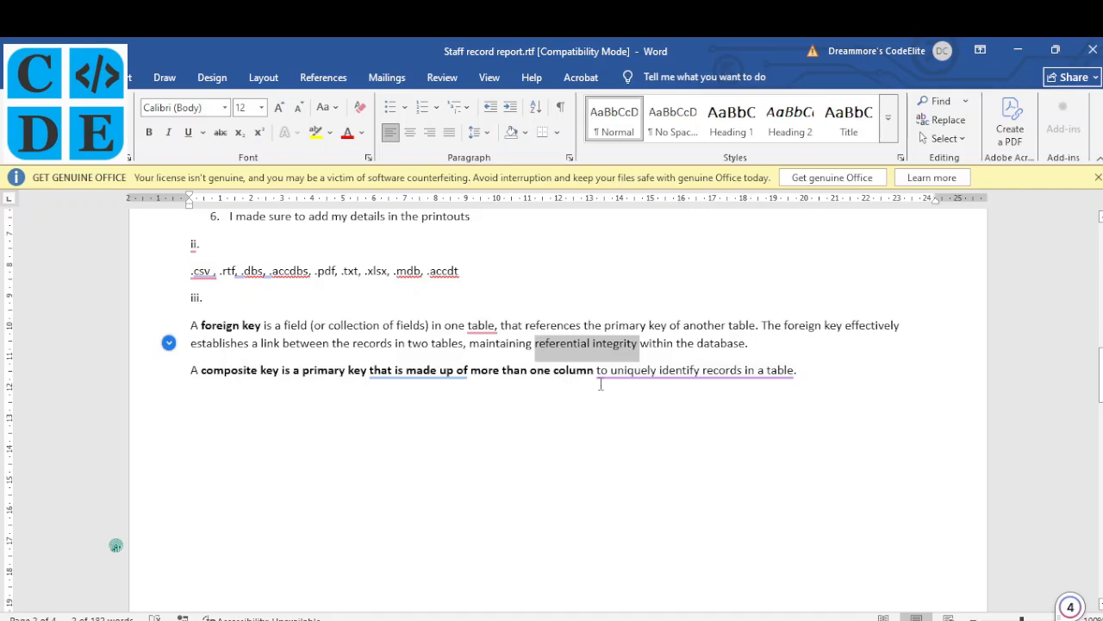
mouse_move(589, 373)
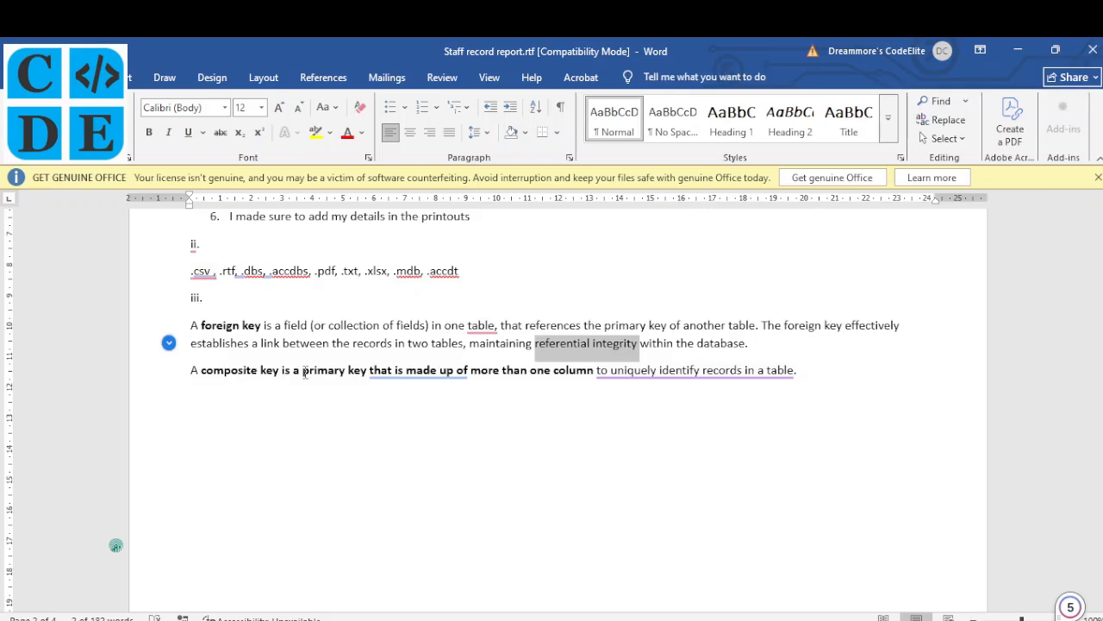
scroll(419, 416, down, 5)
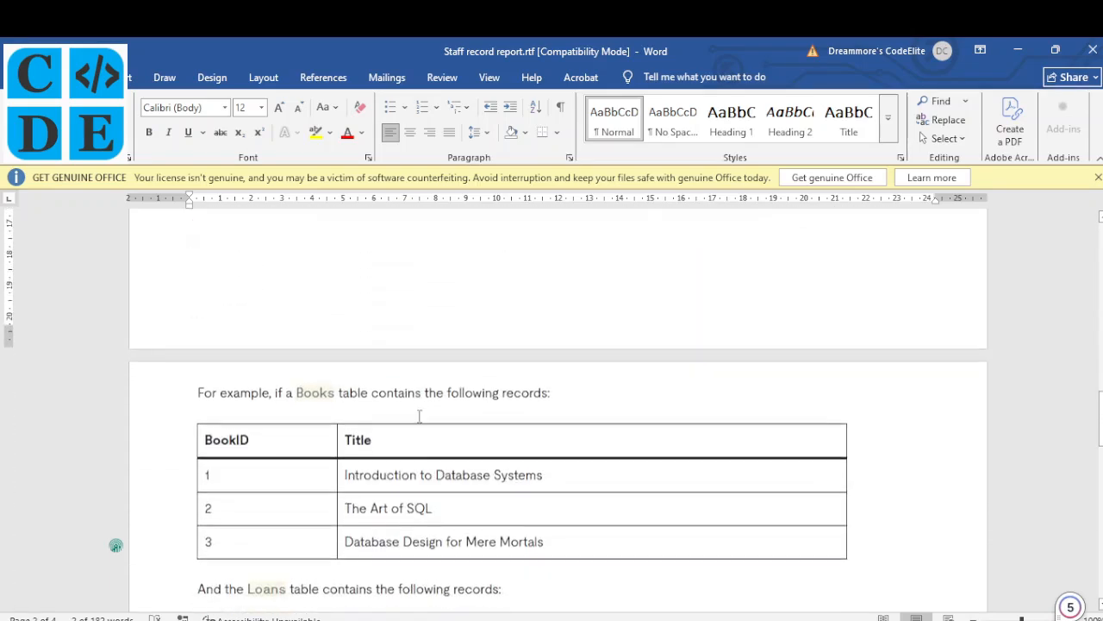
scroll(419, 416, down, 3)
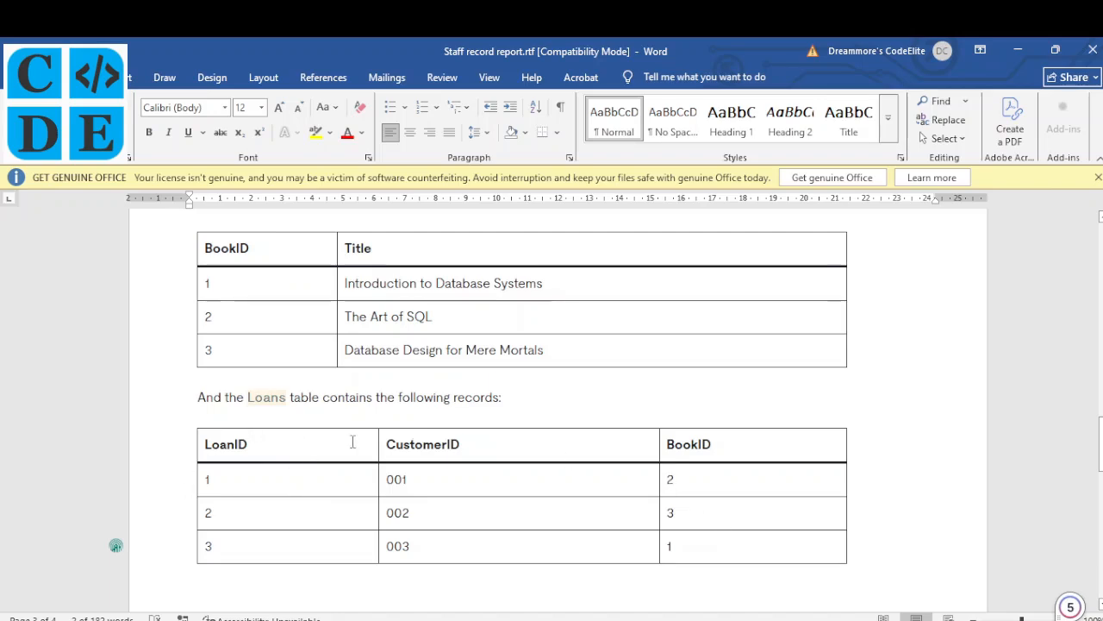
click(671, 479)
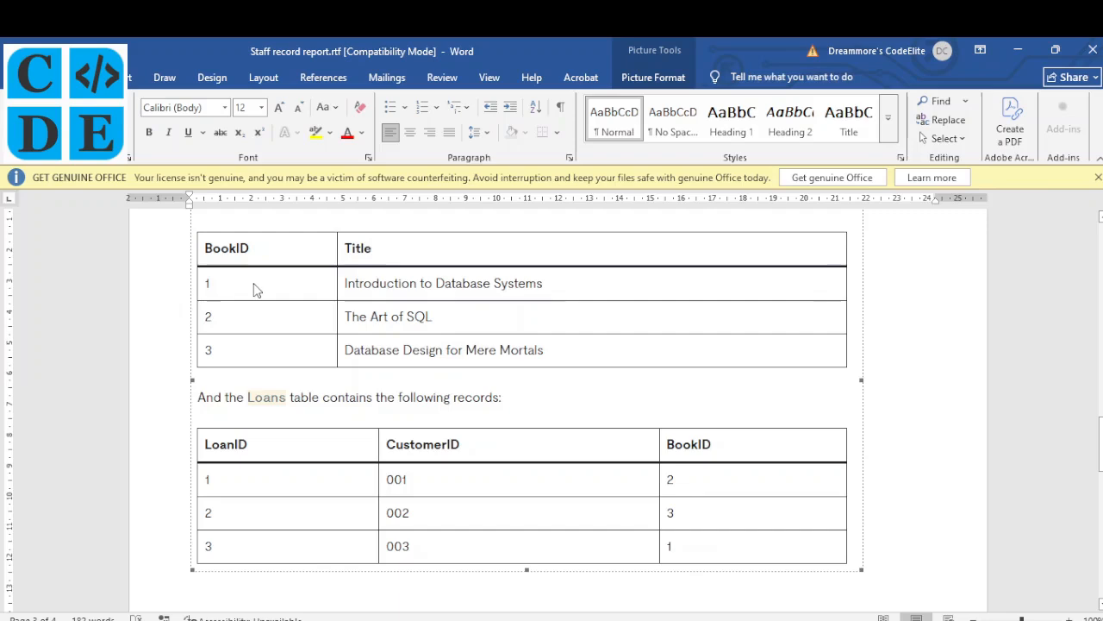
scroll(443, 399, down, 1)
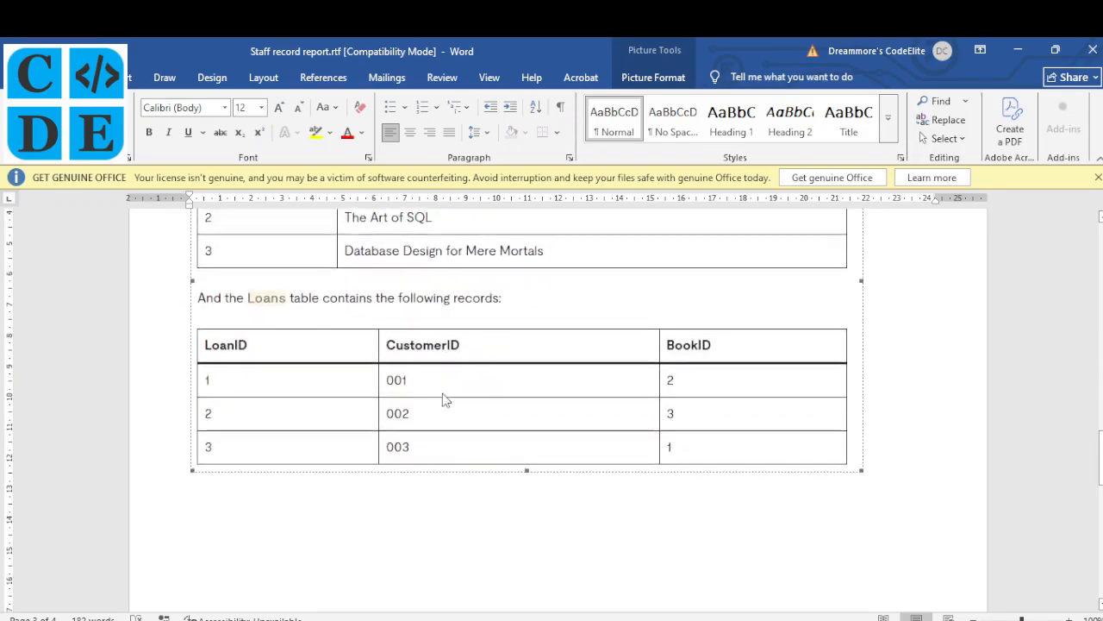
scroll(443, 399, up, 1)
scroll(444, 399, up, 10)
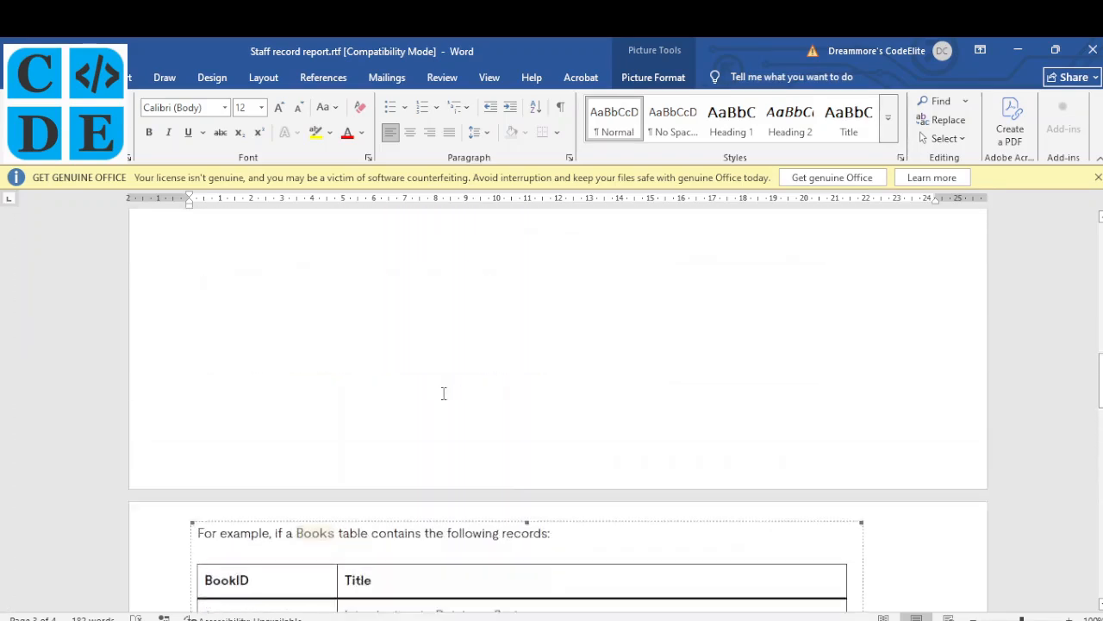
Tick question iii and its Foreign key and Composite key parts on the exam paper
click(537, 618)
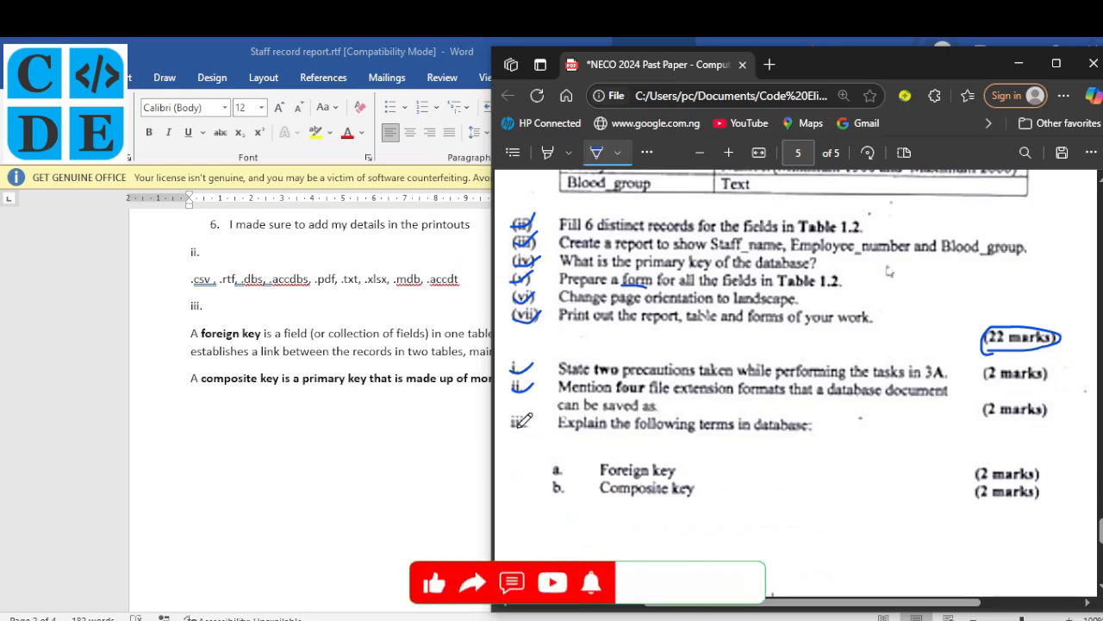
drag(515, 421, 538, 415)
mouse_move(552, 475)
mouse_down()
mouse_move(568, 466)
mouse_move(565, 489)
mouse_up()
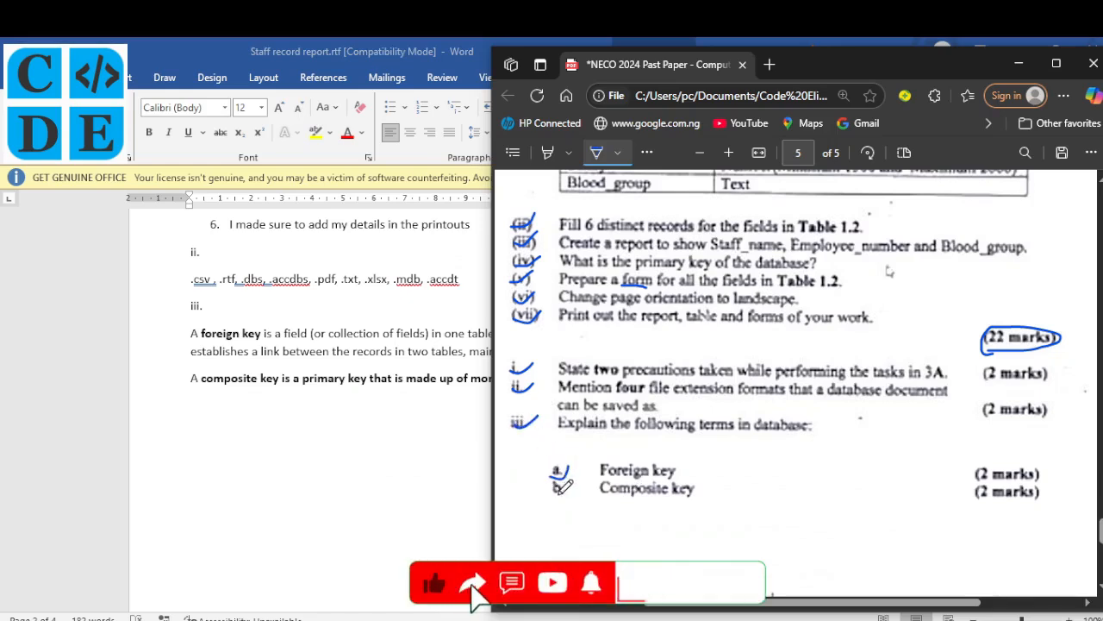